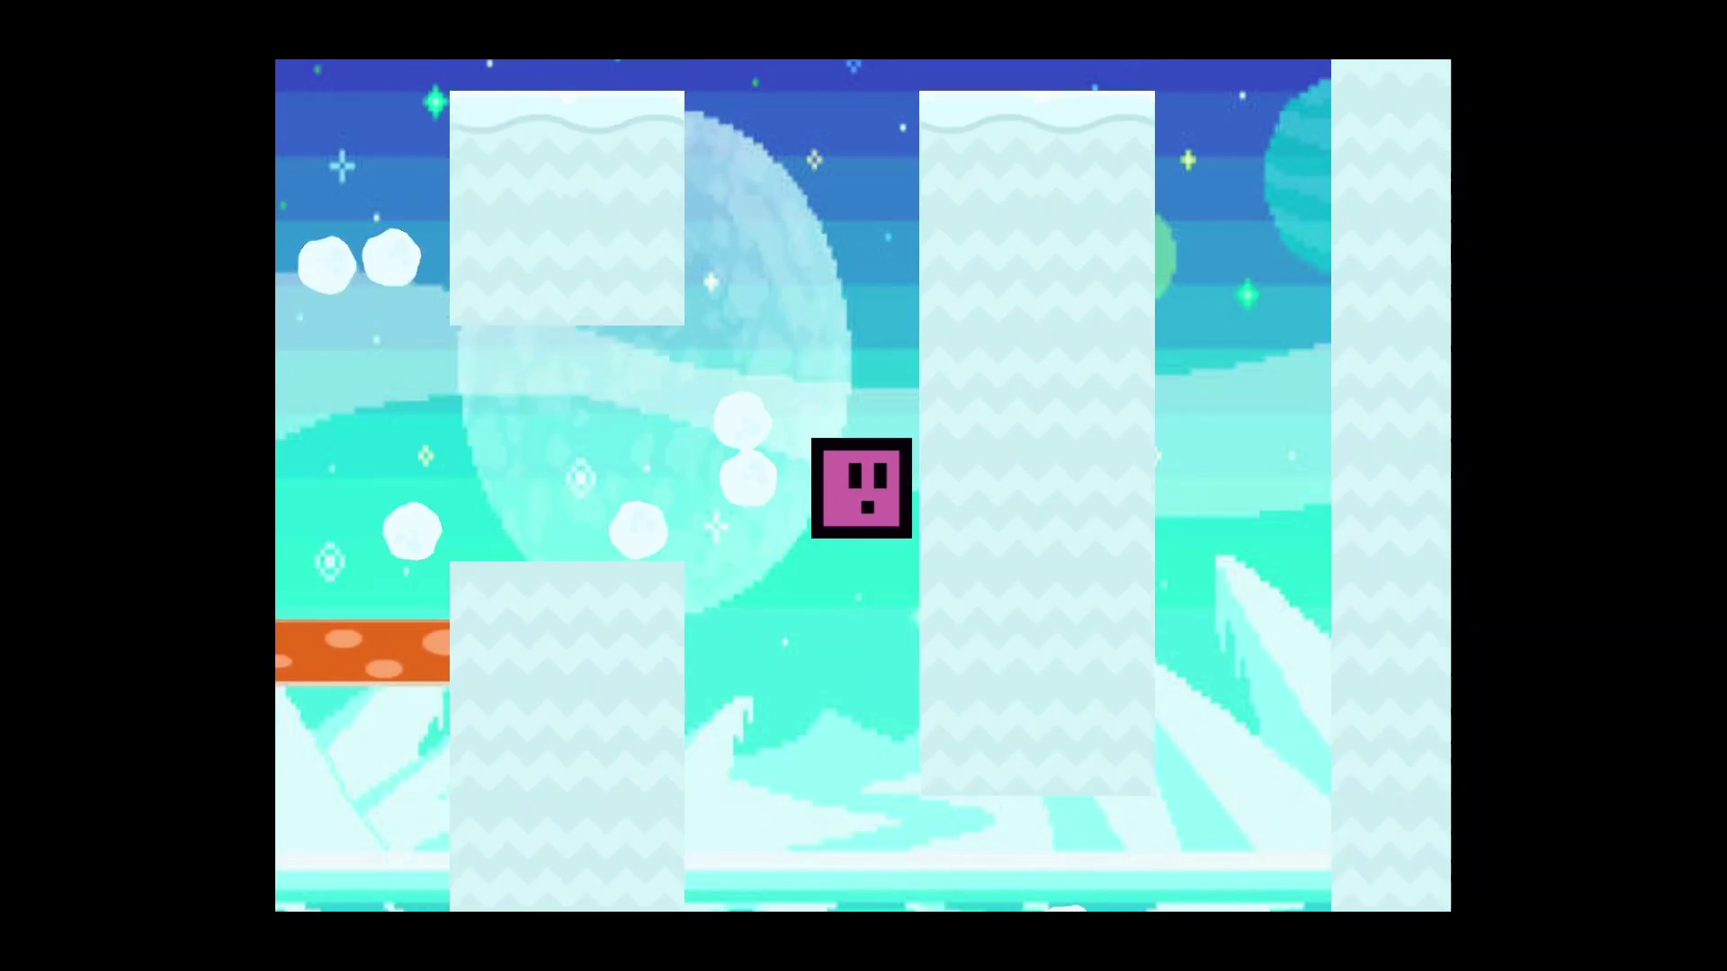
pyautogui.press('Up')
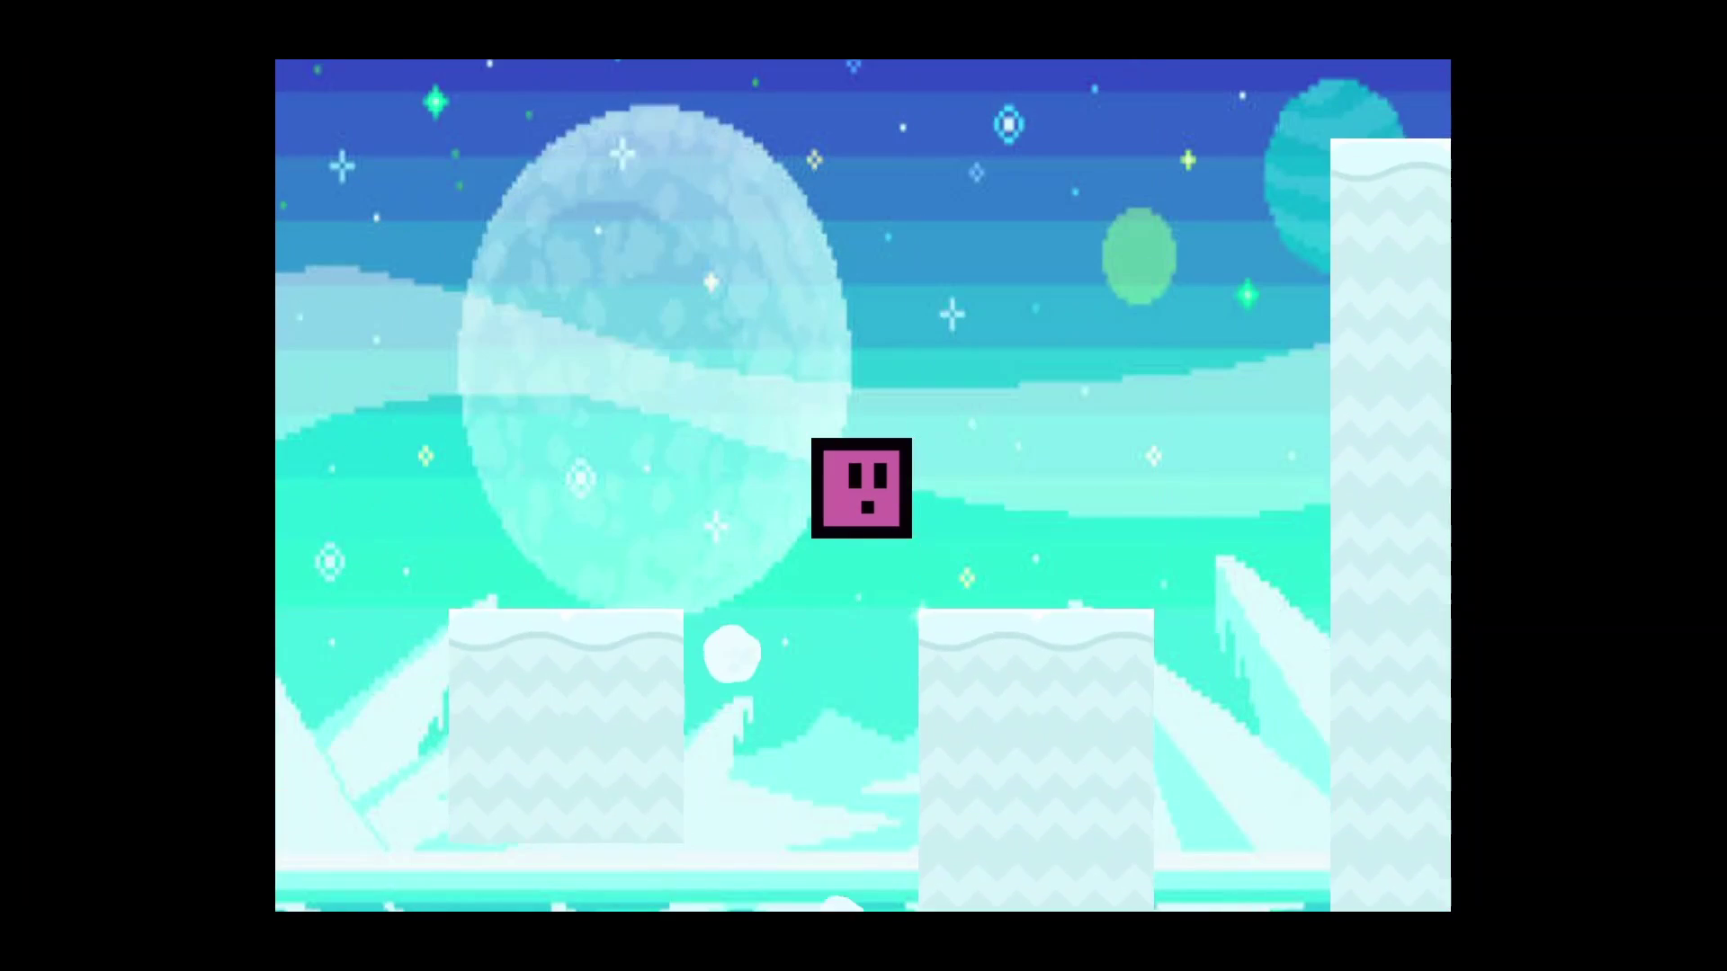
pyautogui.press('Right')
pyautogui.press('Left')
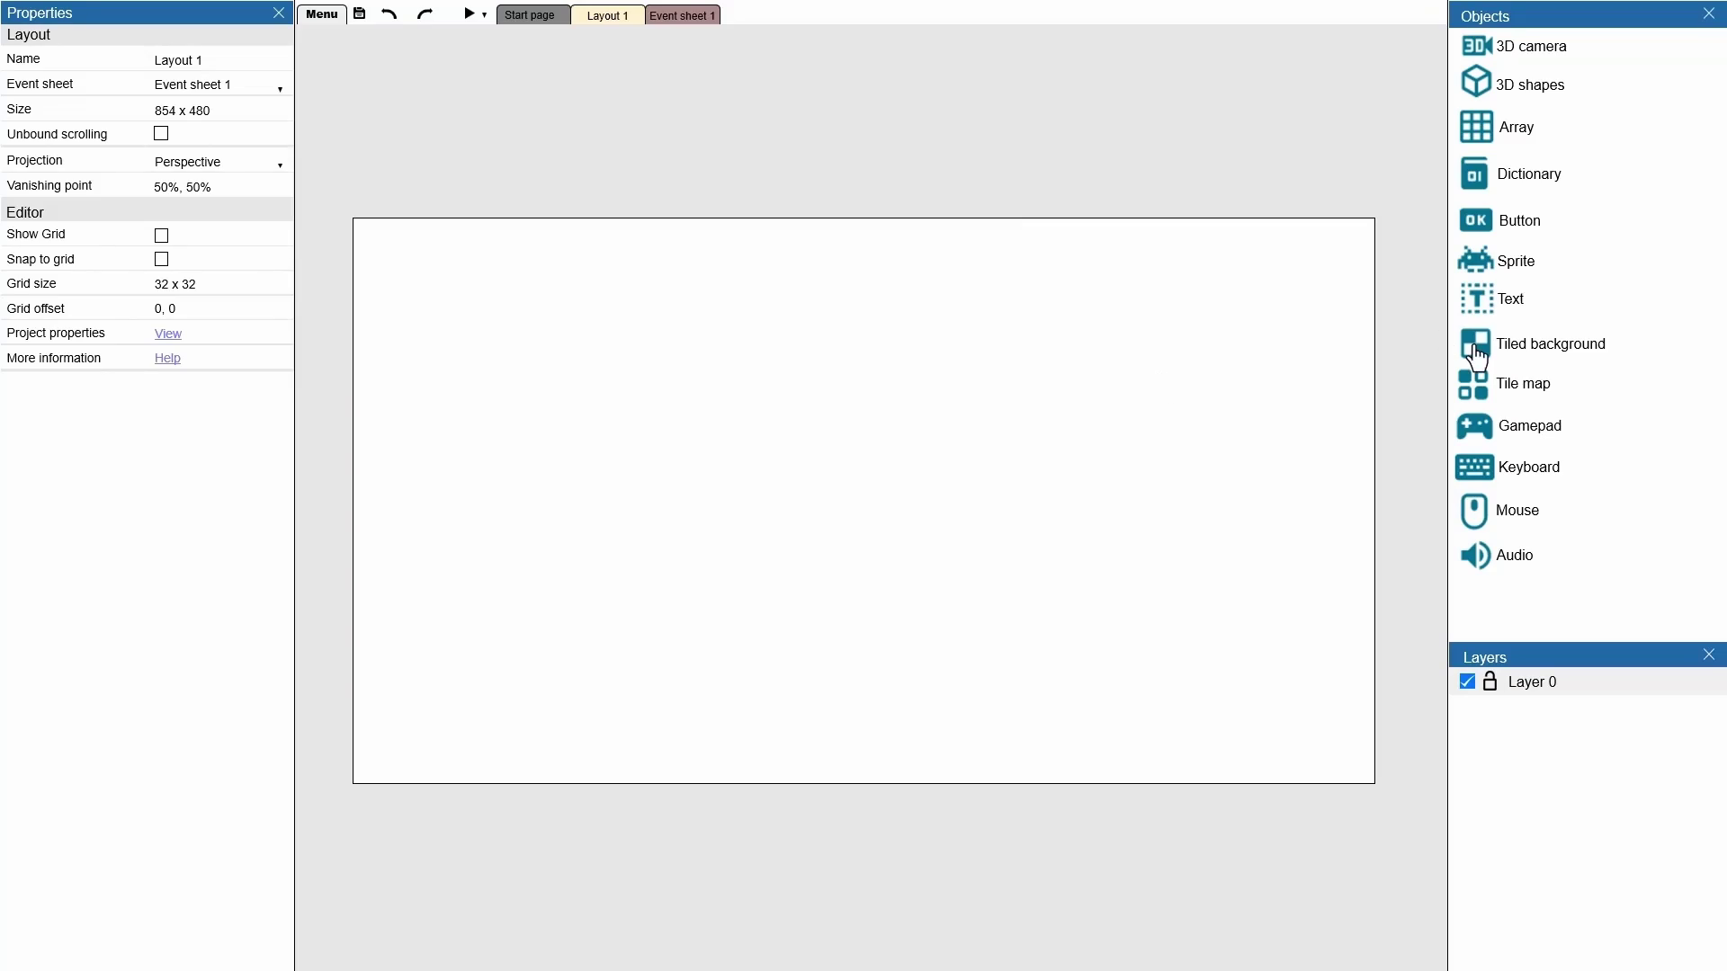
pyautogui.moveTo(1475, 349); pyautogui.dragTo(1373, 791)
pyautogui.moveTo(1475, 263); pyautogui.dragTo(892, 566)
pyautogui.moveTo(1475, 263); pyautogui.dragTo(1099, 563)
pyautogui.moveTo(1472, 303); pyautogui.dragTo(894, 412)
pyautogui.click(204, 236)
pyautogui.write('Game Design With Reilly')
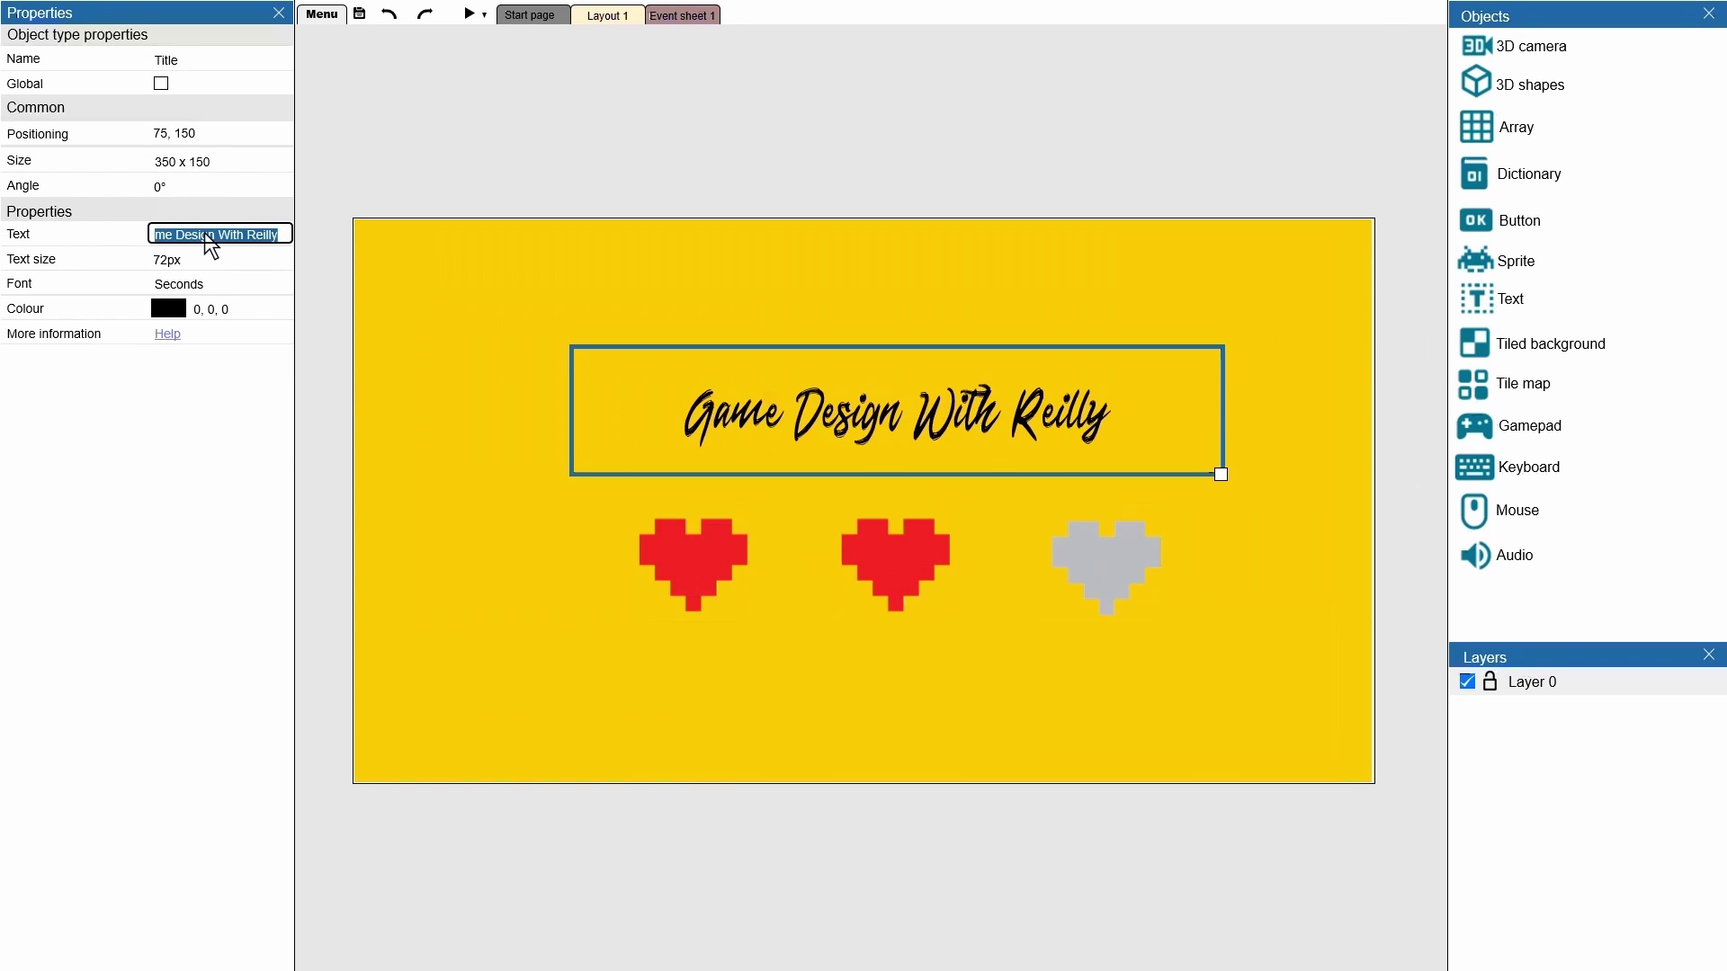
pyautogui.click(469, 15)
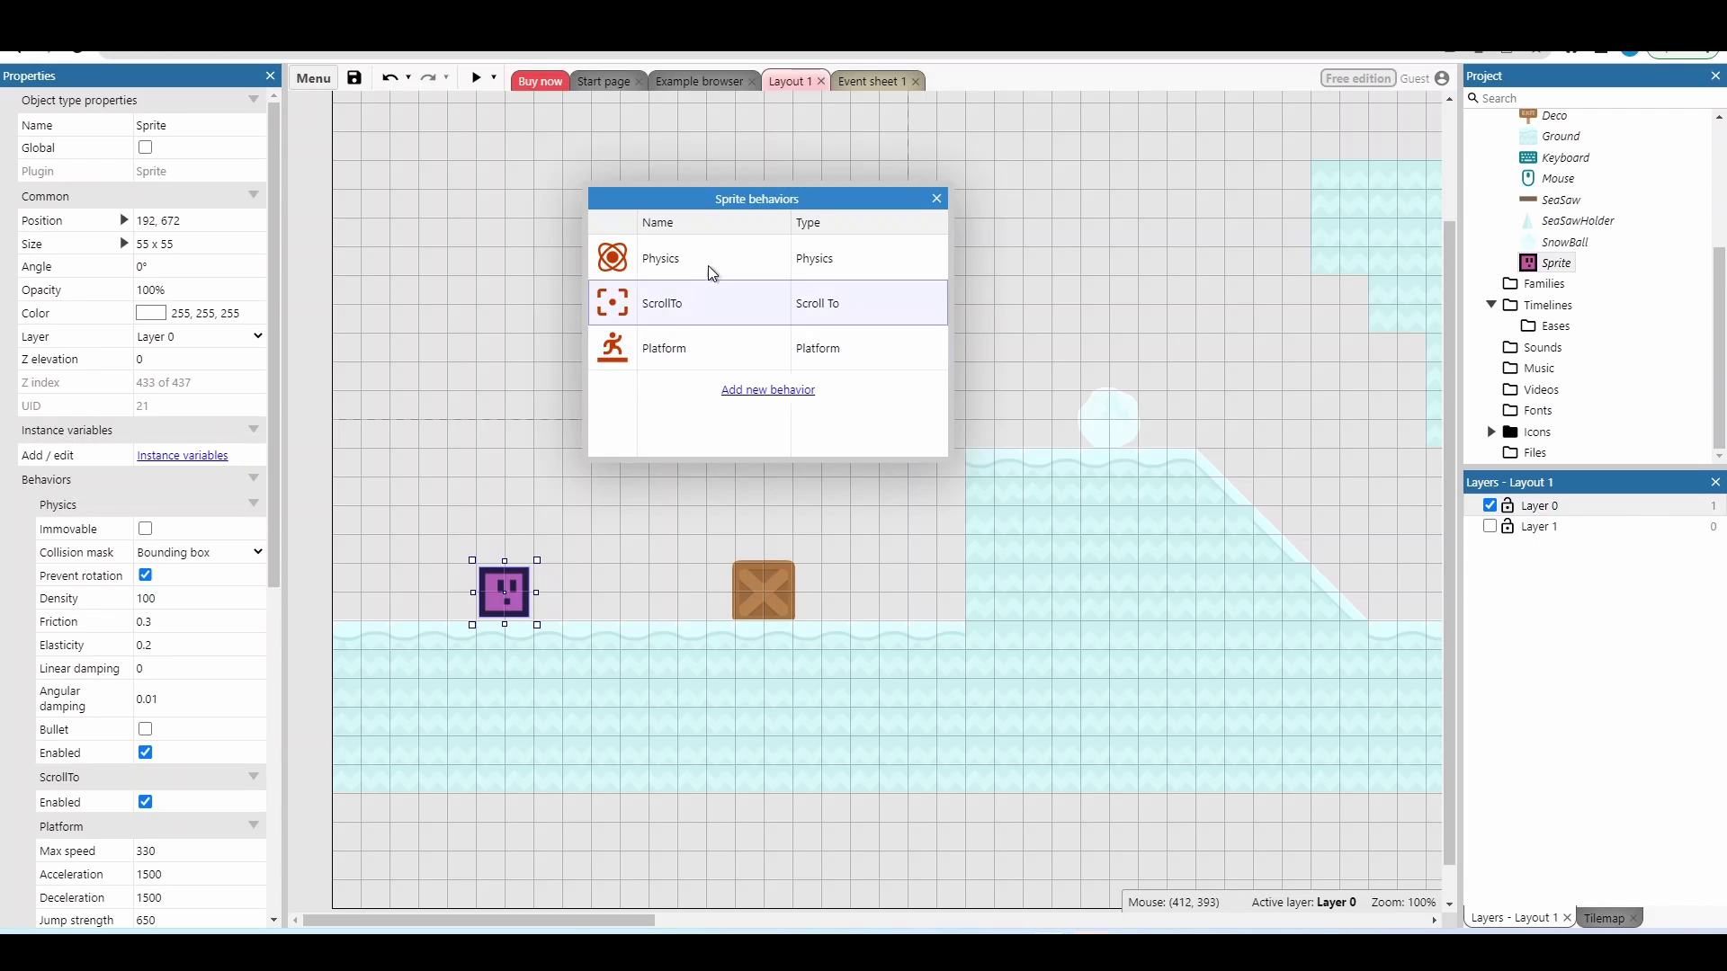
# Close the Sprite behaviors list and preview the layout, walking and jumping the player square into the wooden crate
pyautogui.click(936, 198)
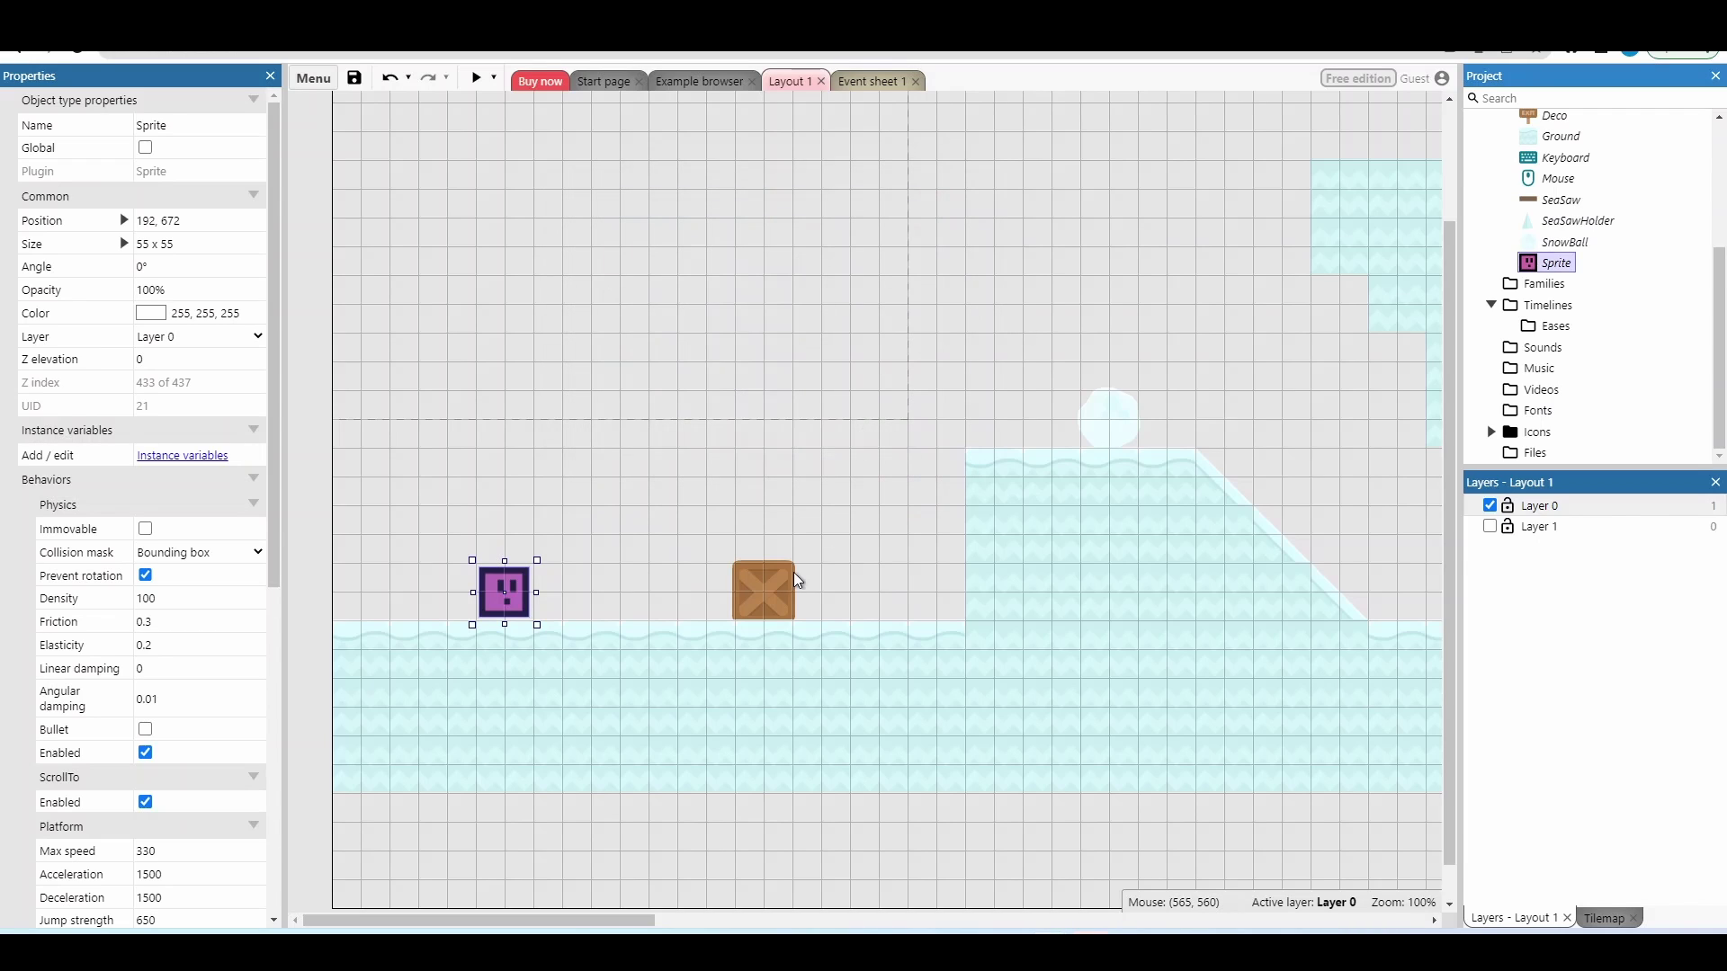
pyautogui.click(479, 81)
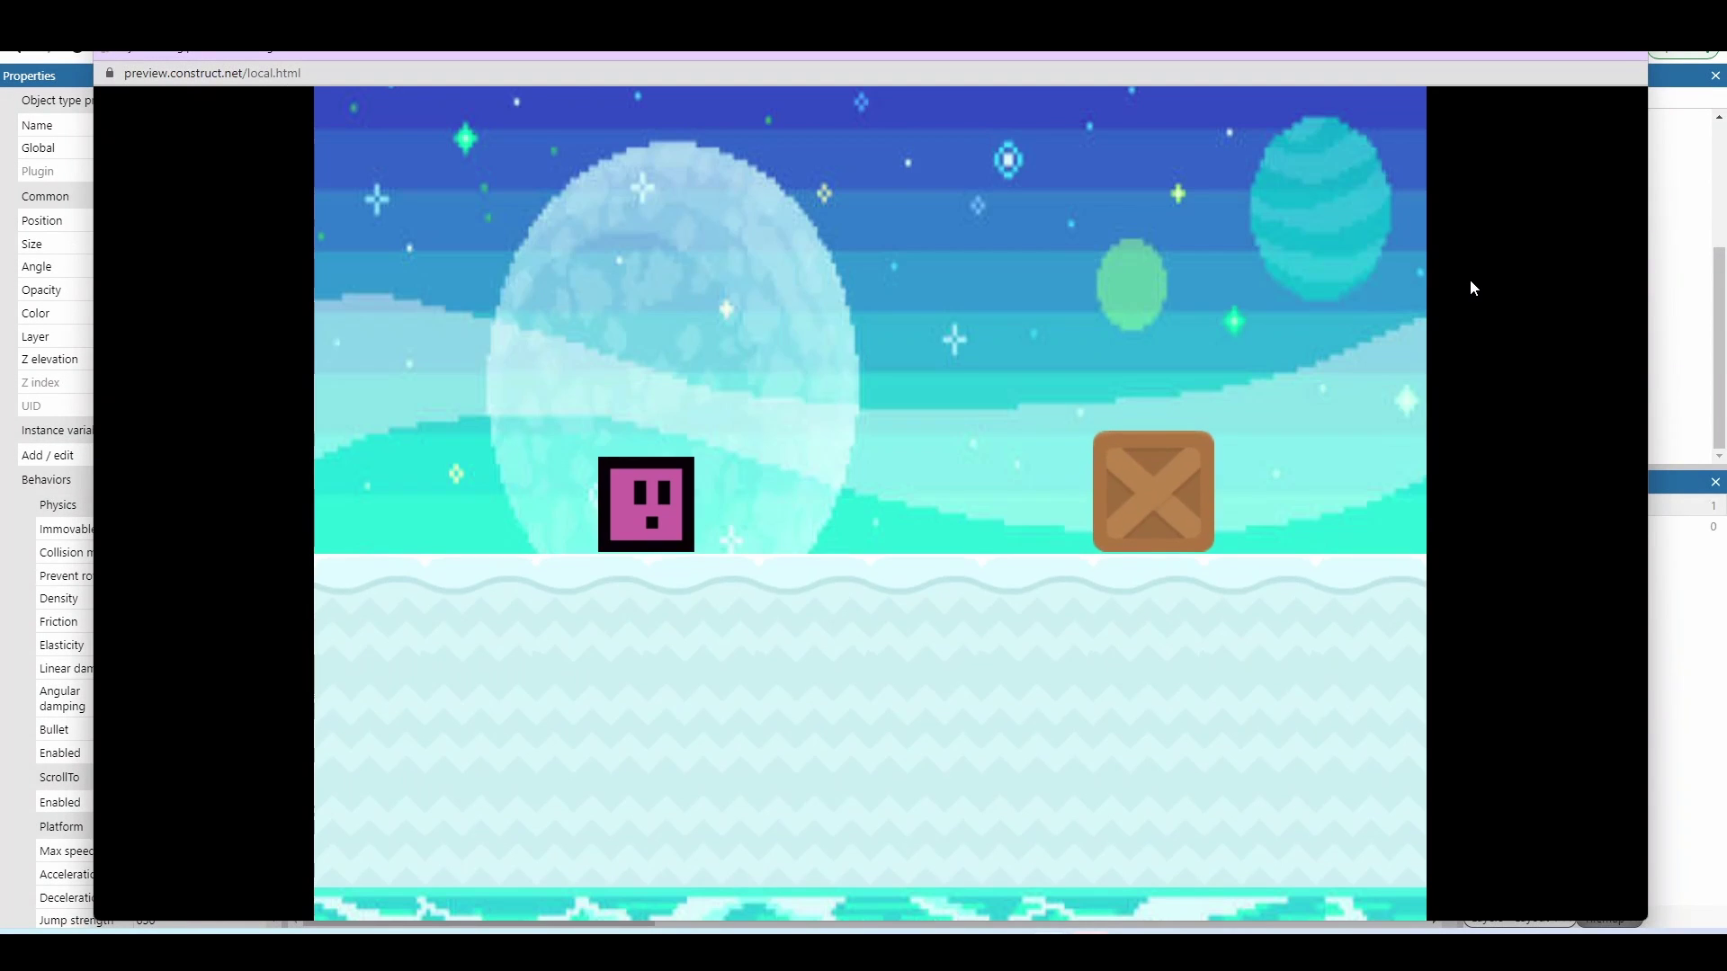
pyautogui.press('Right')
pyautogui.press('Right')
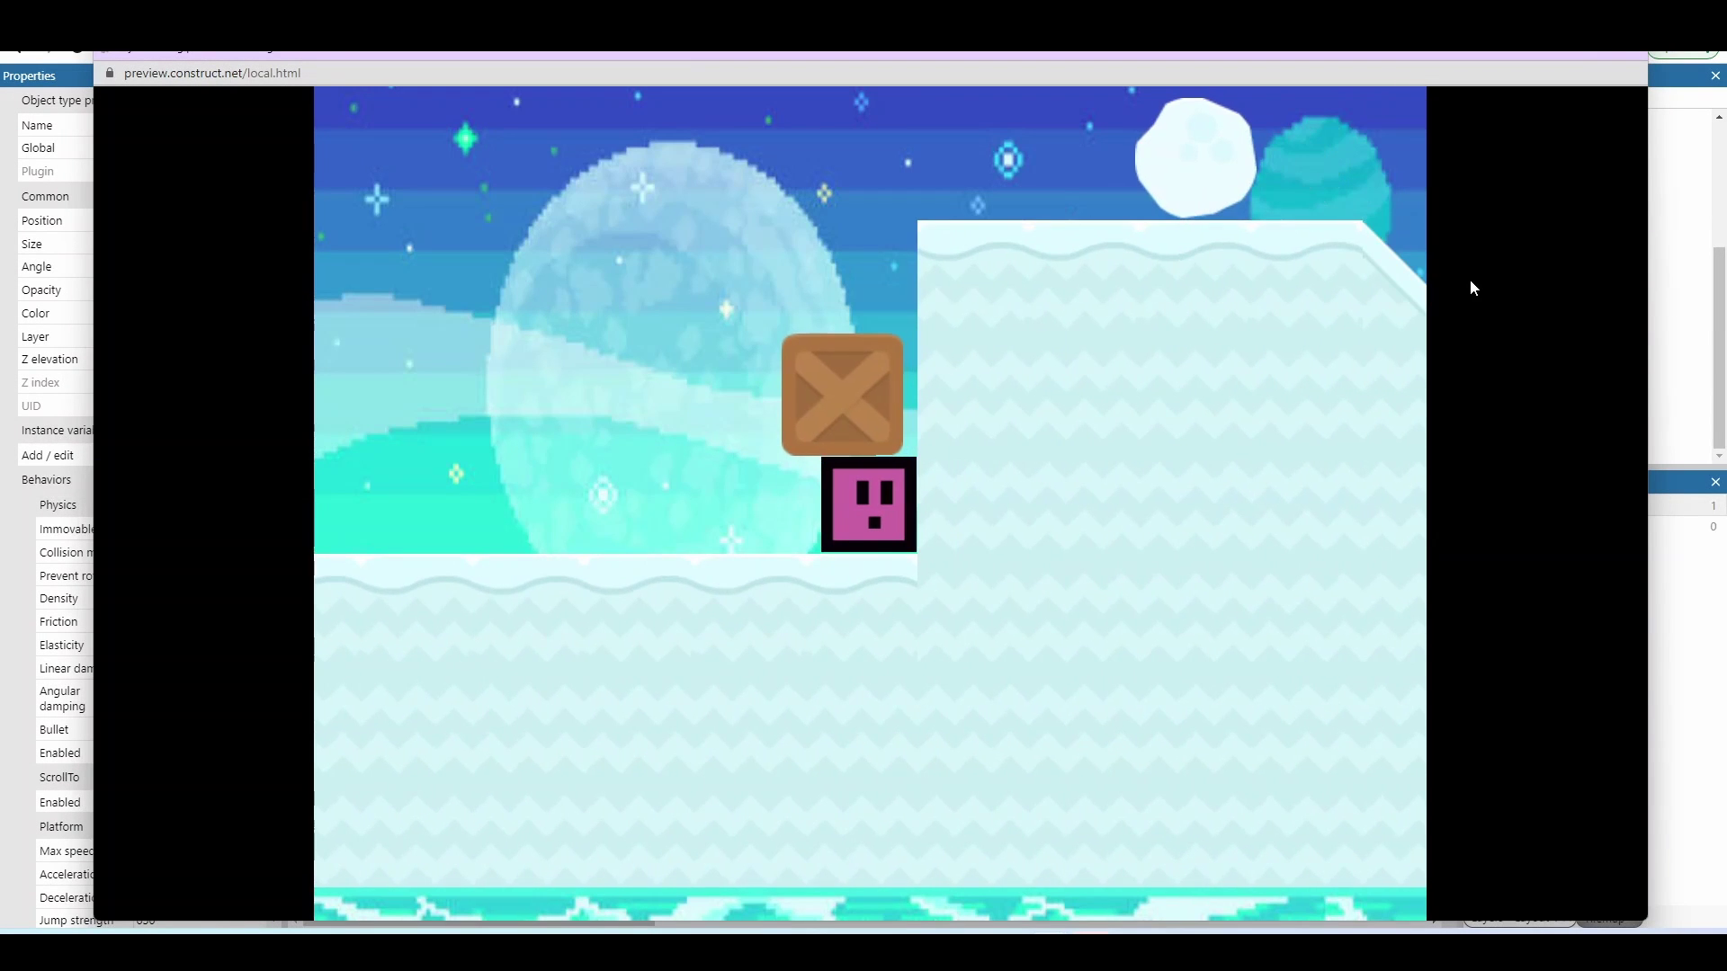
pyautogui.press('Left')
pyautogui.press('Up')
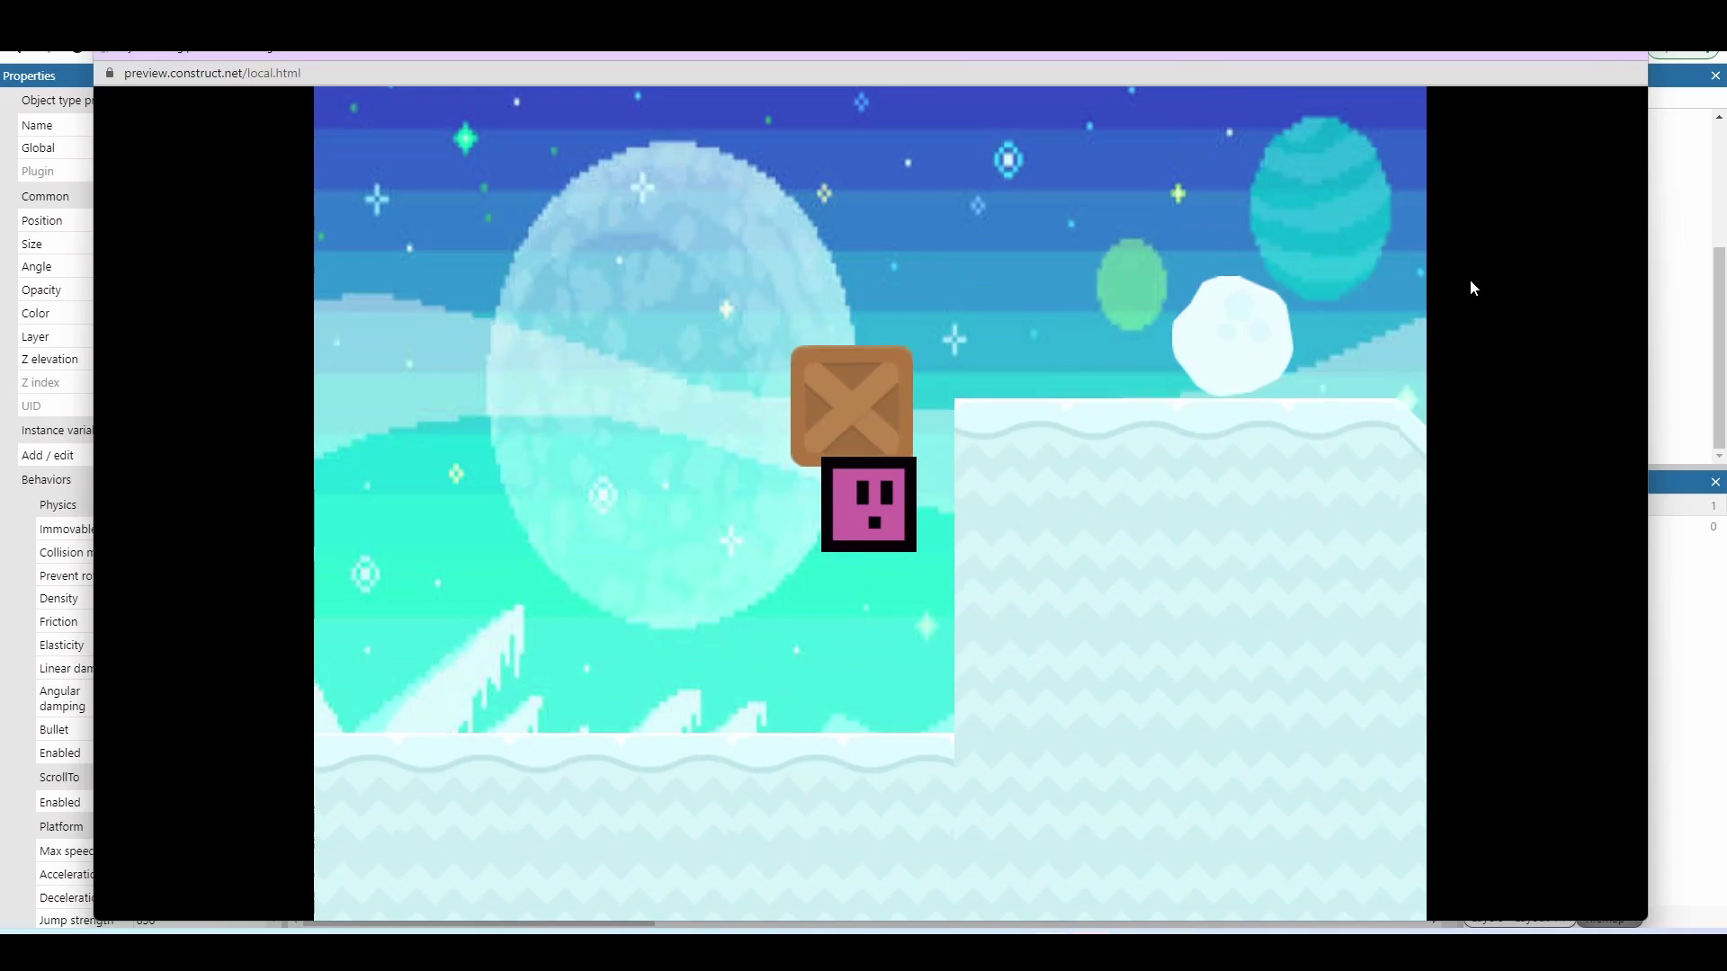
pyautogui.press('Left')
pyautogui.press('Left')
pyautogui.press('Right')
pyautogui.press('Up')
pyautogui.press('Left')
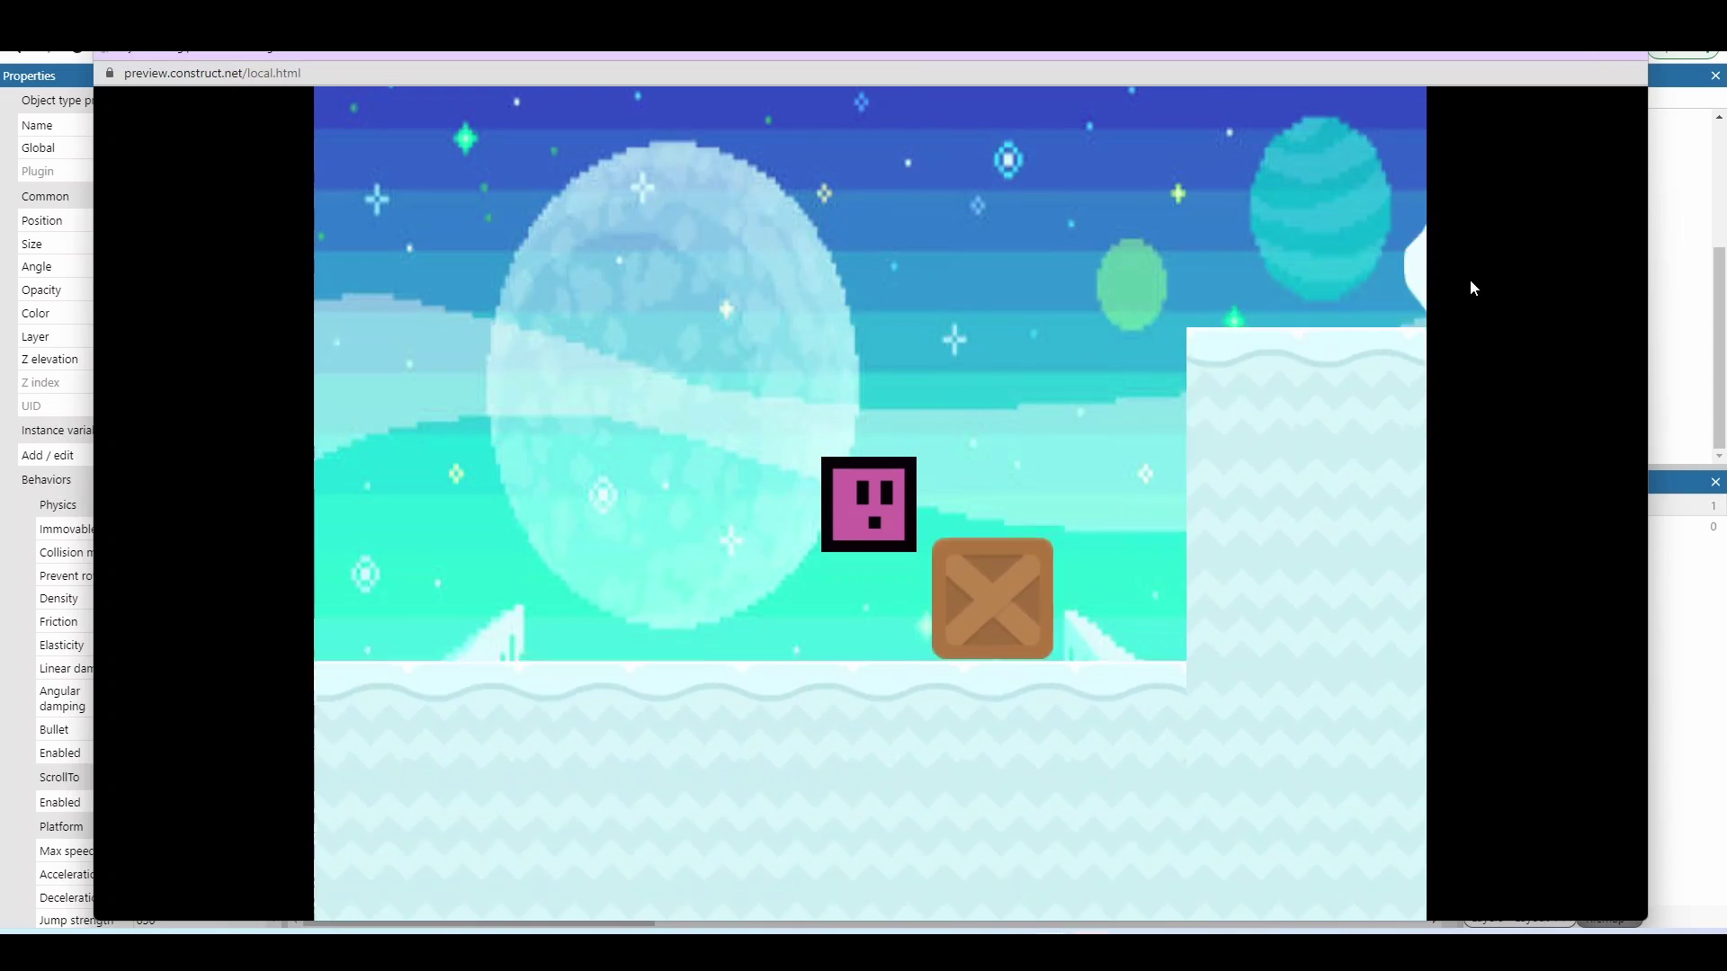
# Test jumping onto and over the crate from both sides in the running preview, and close the preview
pyautogui.press('Right')
pyautogui.press('Up')
pyautogui.press('Right')
pyautogui.press('Up')
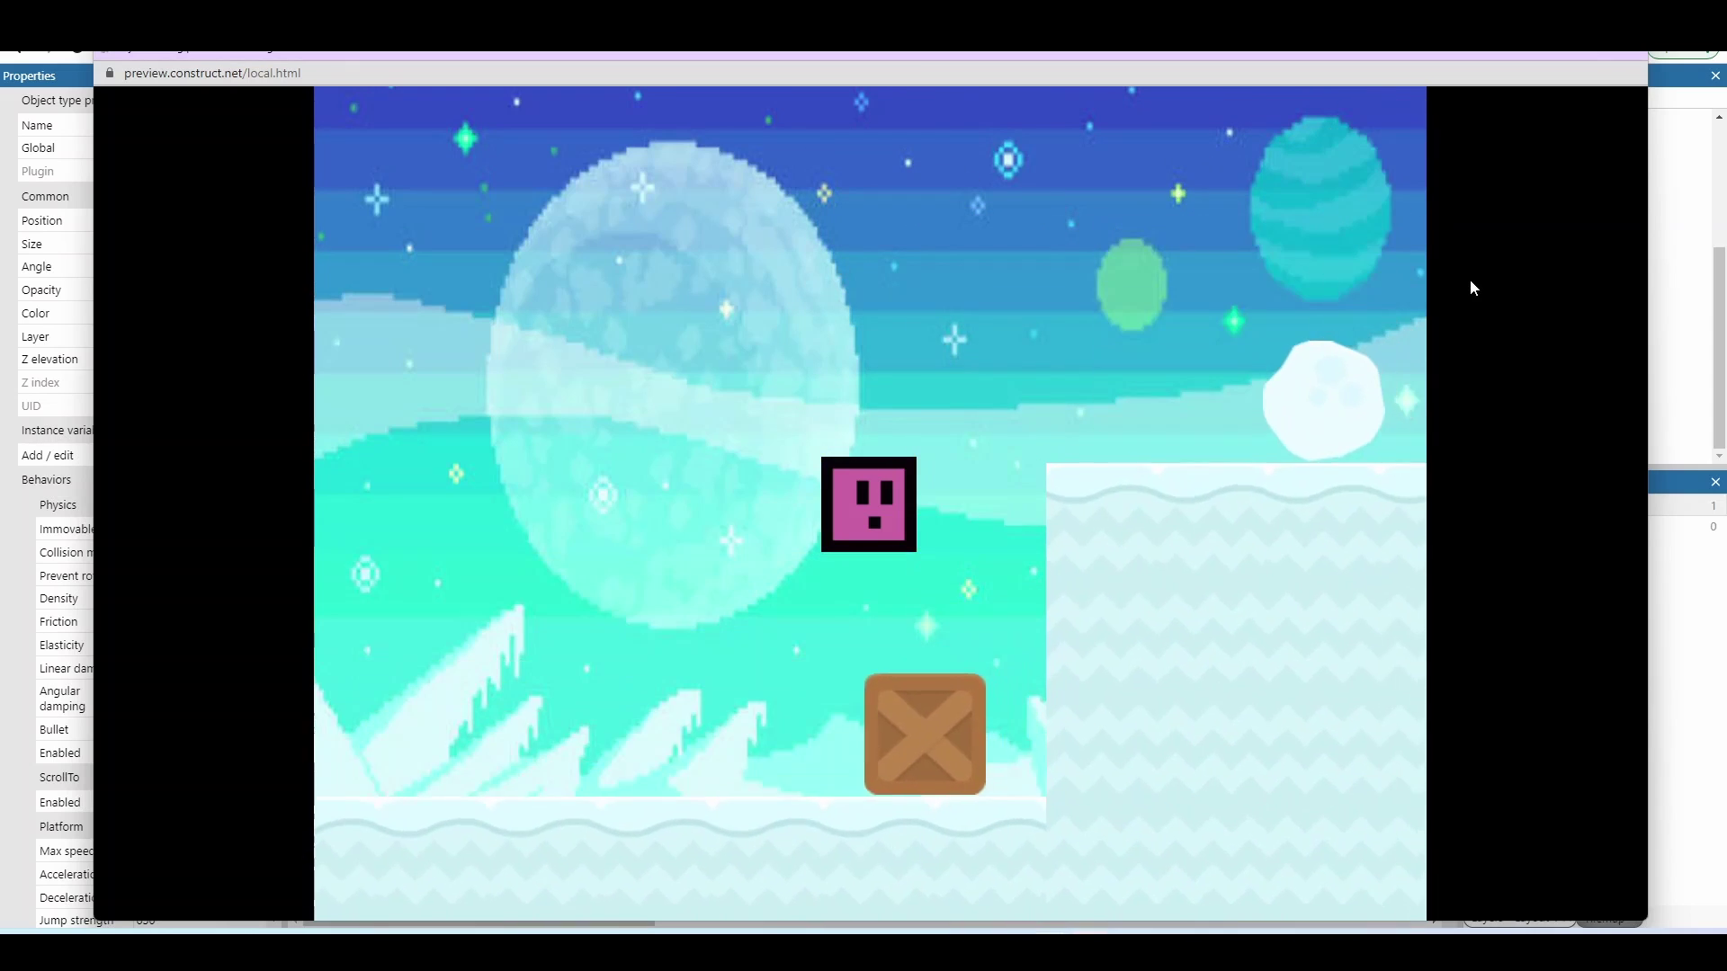
pyautogui.press('Up')
pyautogui.press('Right')
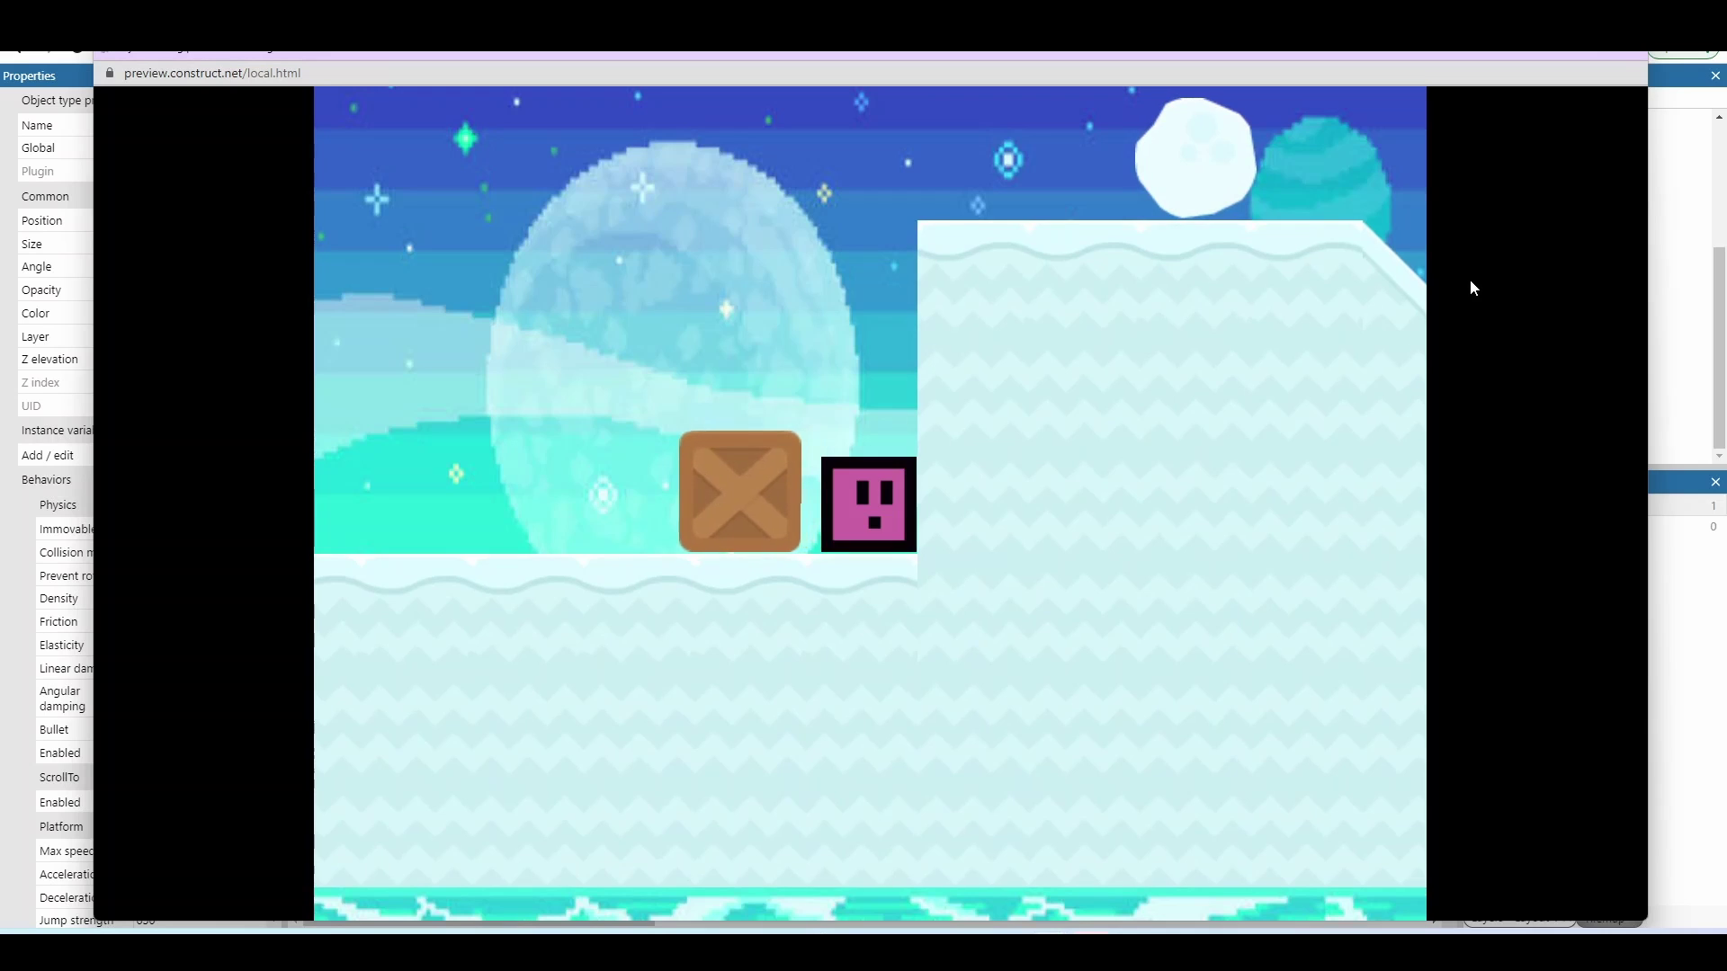
pyautogui.press('Up')
pyautogui.press('Left')
pyautogui.press('Up')
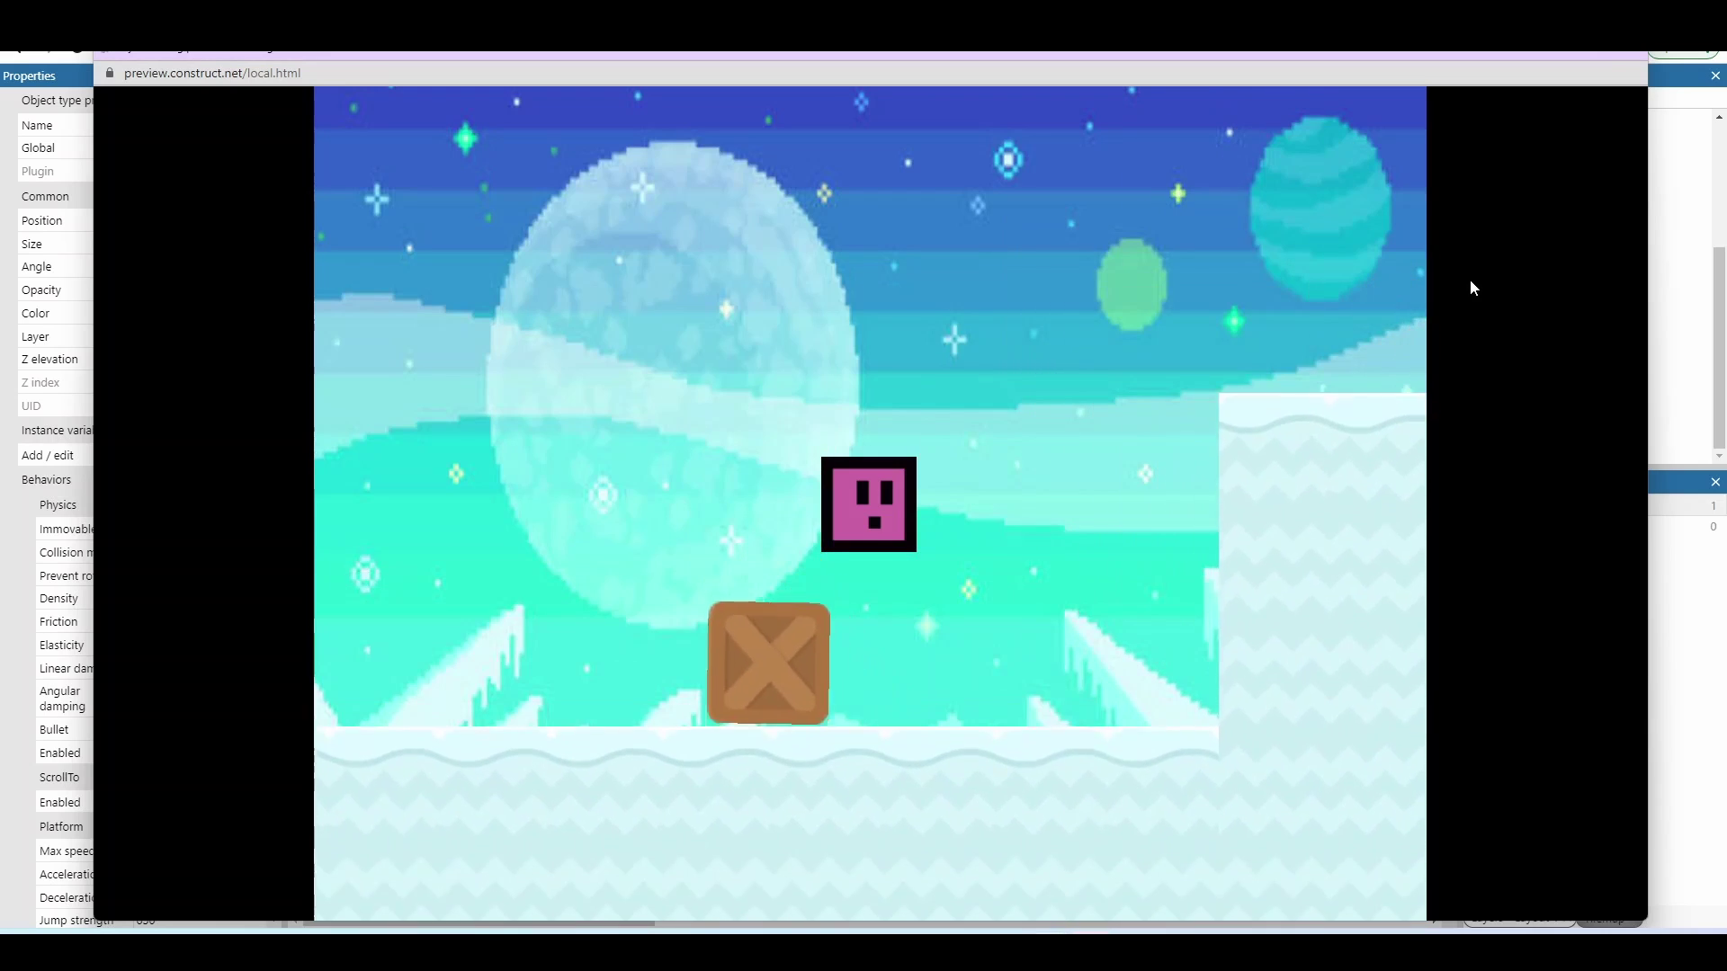
pyautogui.press('Up')
pyautogui.press('Up')
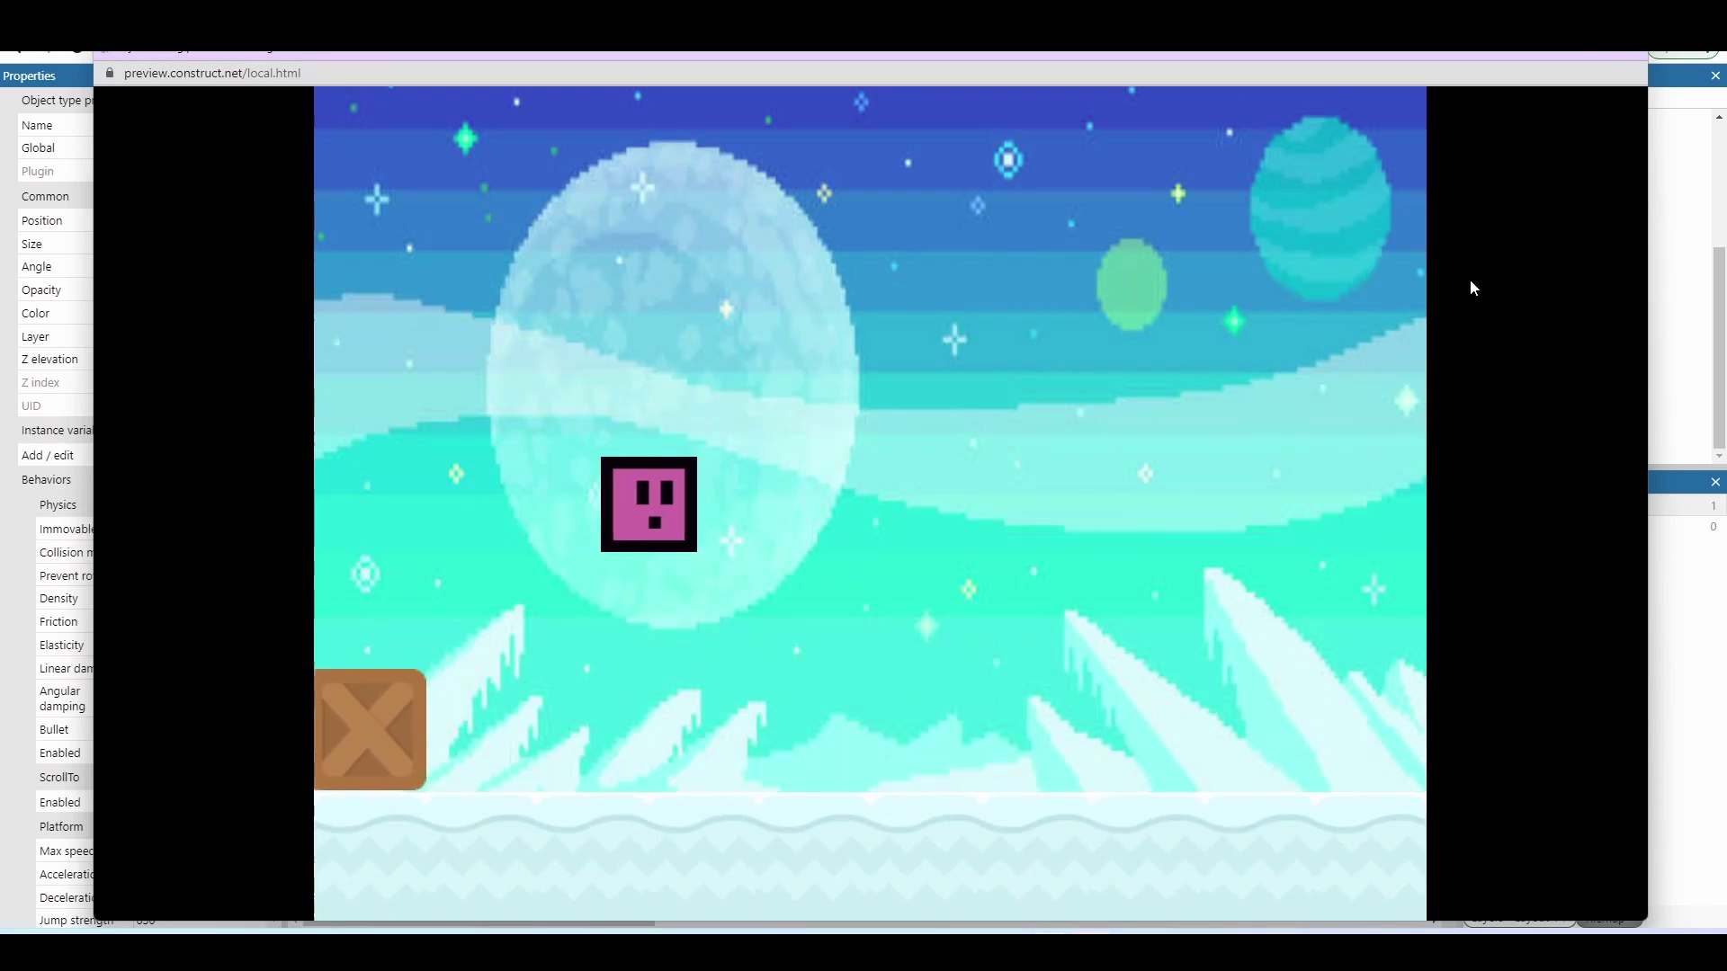
pyautogui.press('Right')
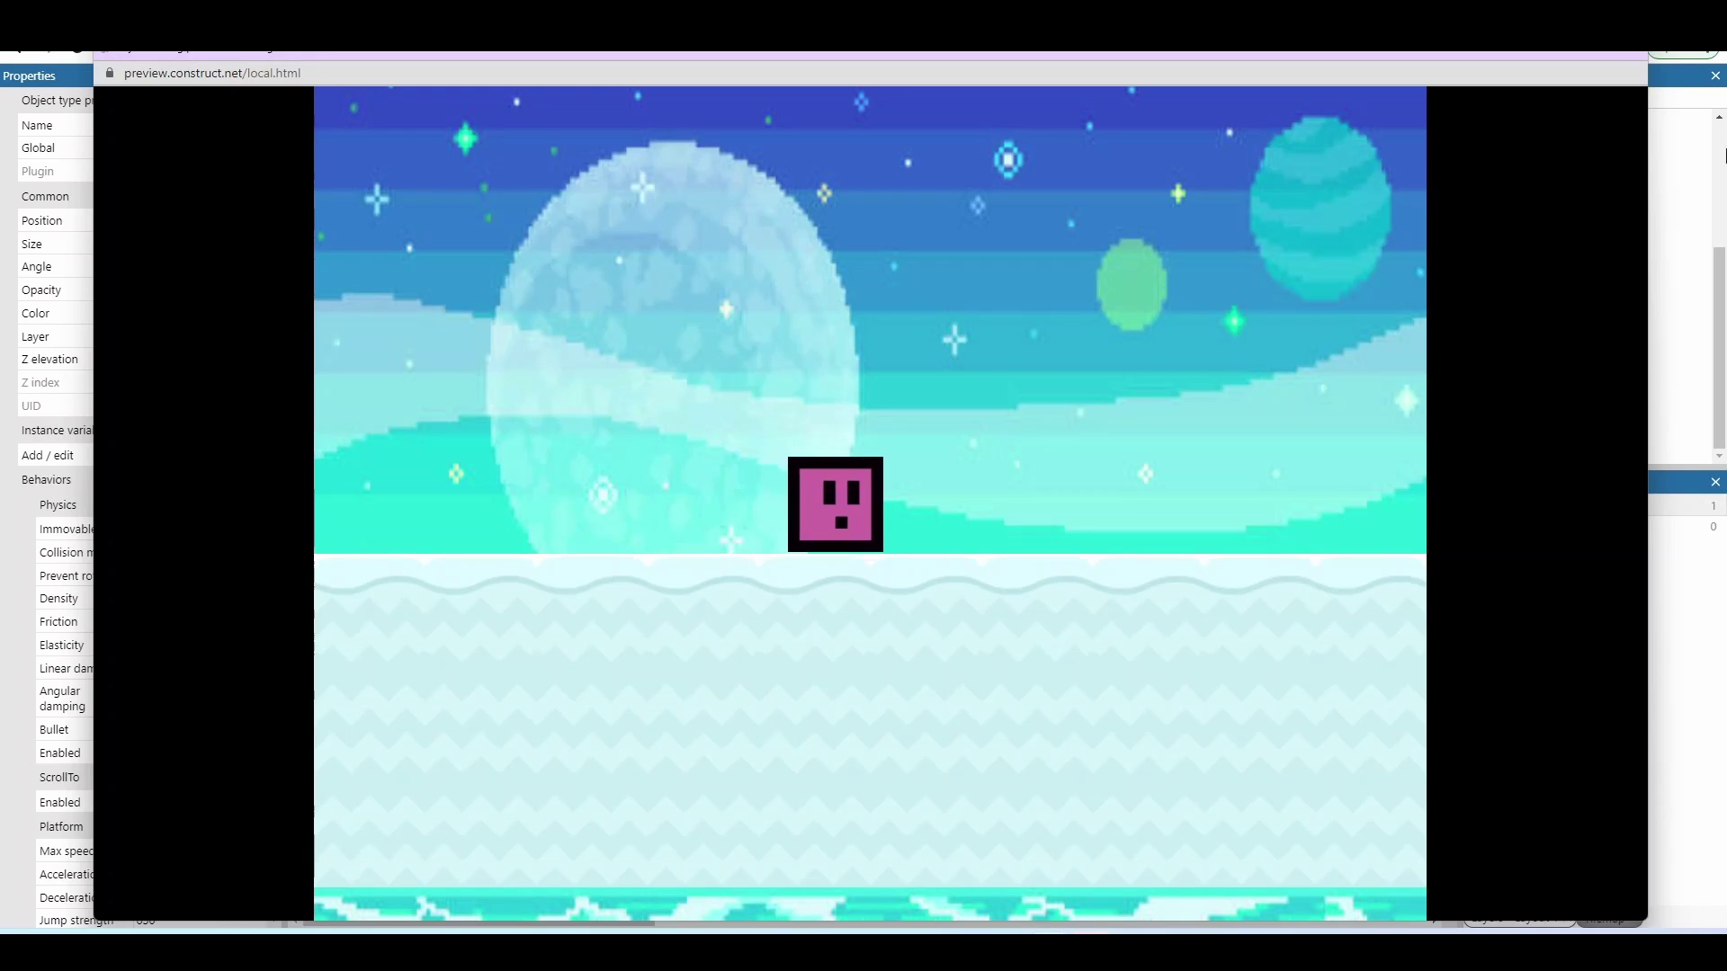
pyautogui.click(1628, 56)
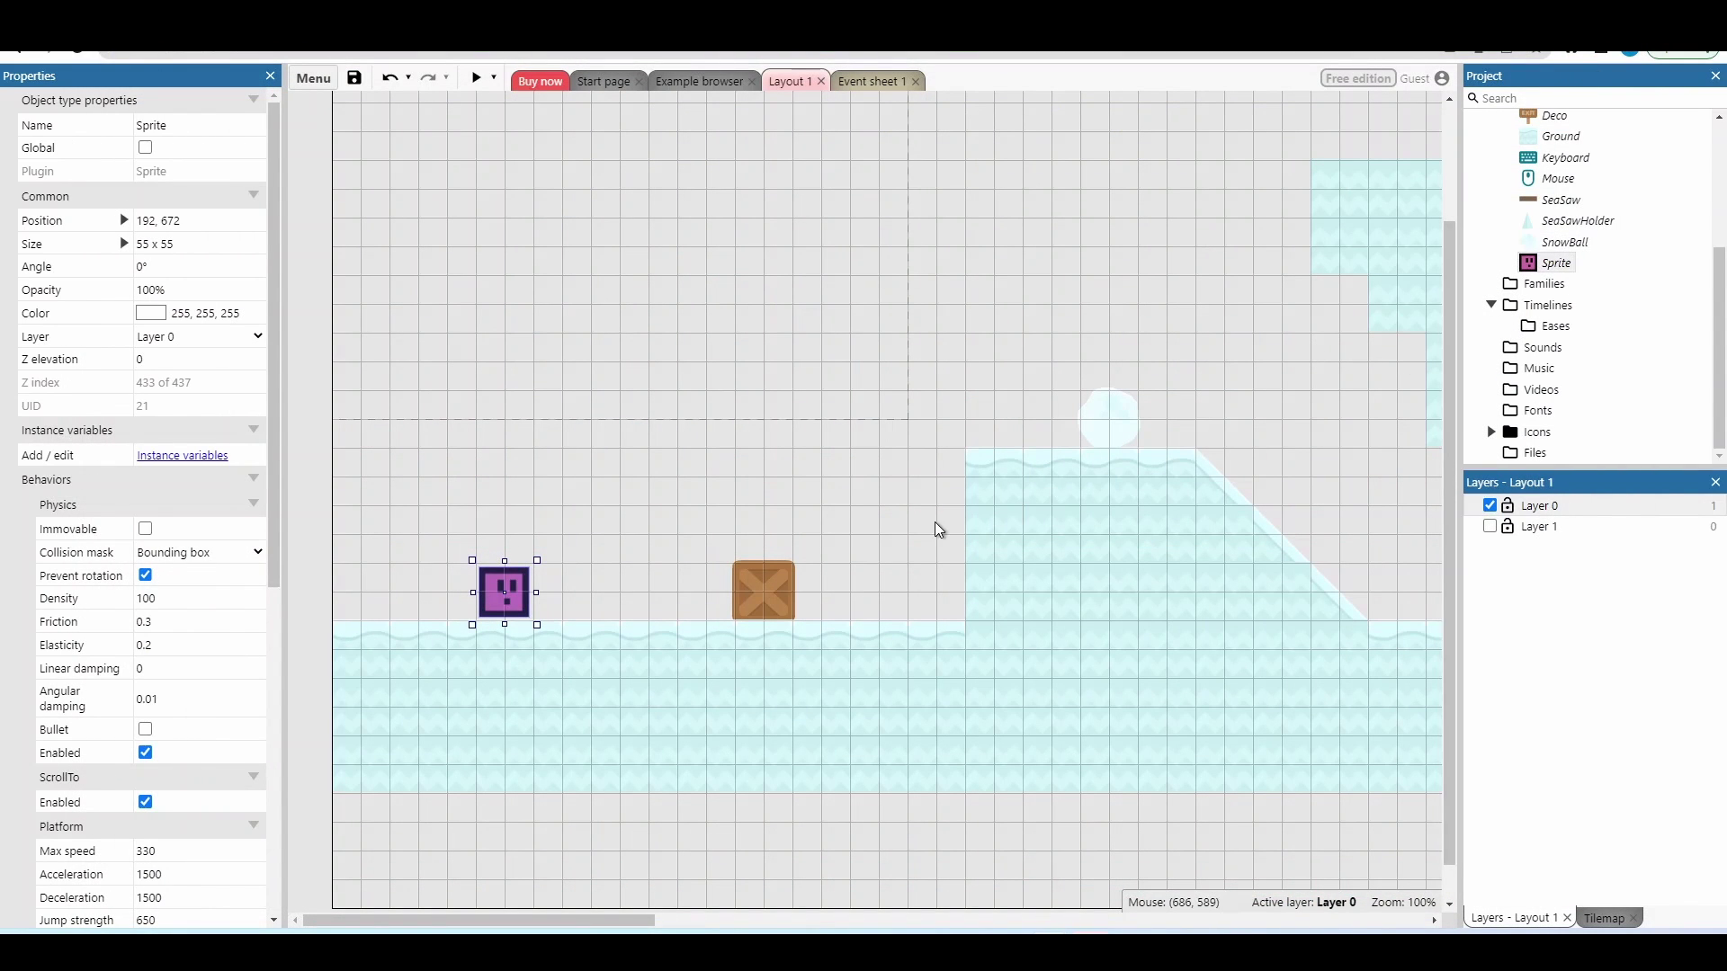
# Add the Solid behavior to the wooden crate object Block
pyautogui.rightClick(749, 614)
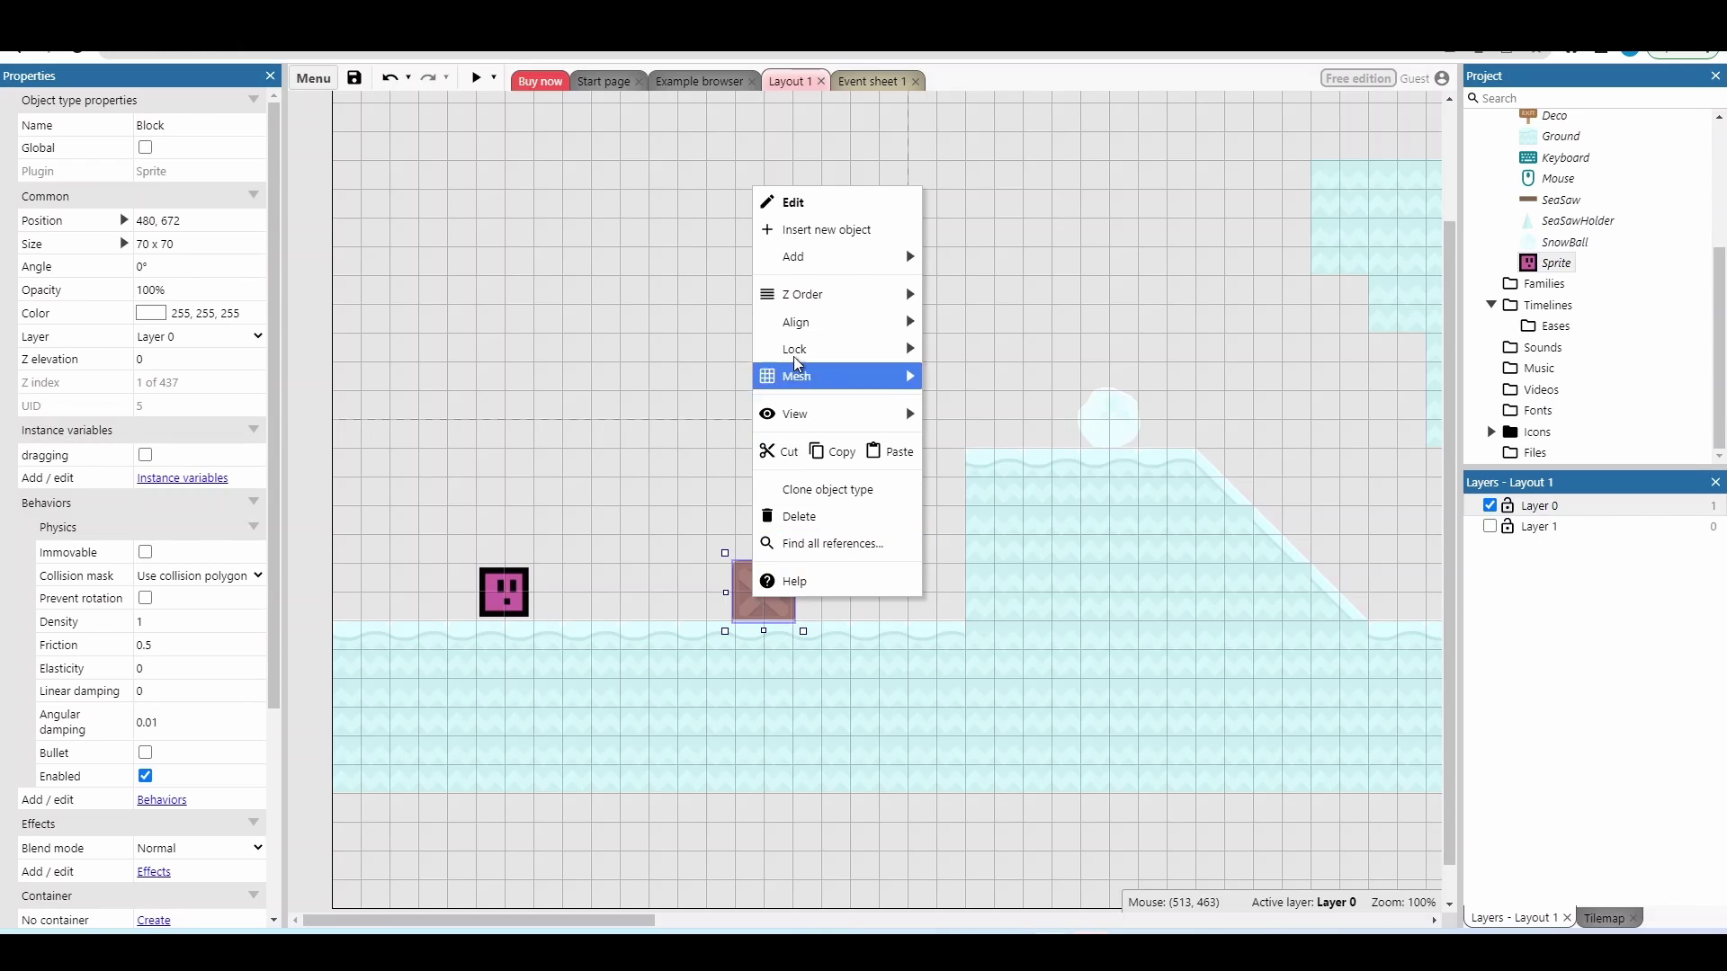
pyautogui.moveTo(807, 268)
pyautogui.click(985, 284)
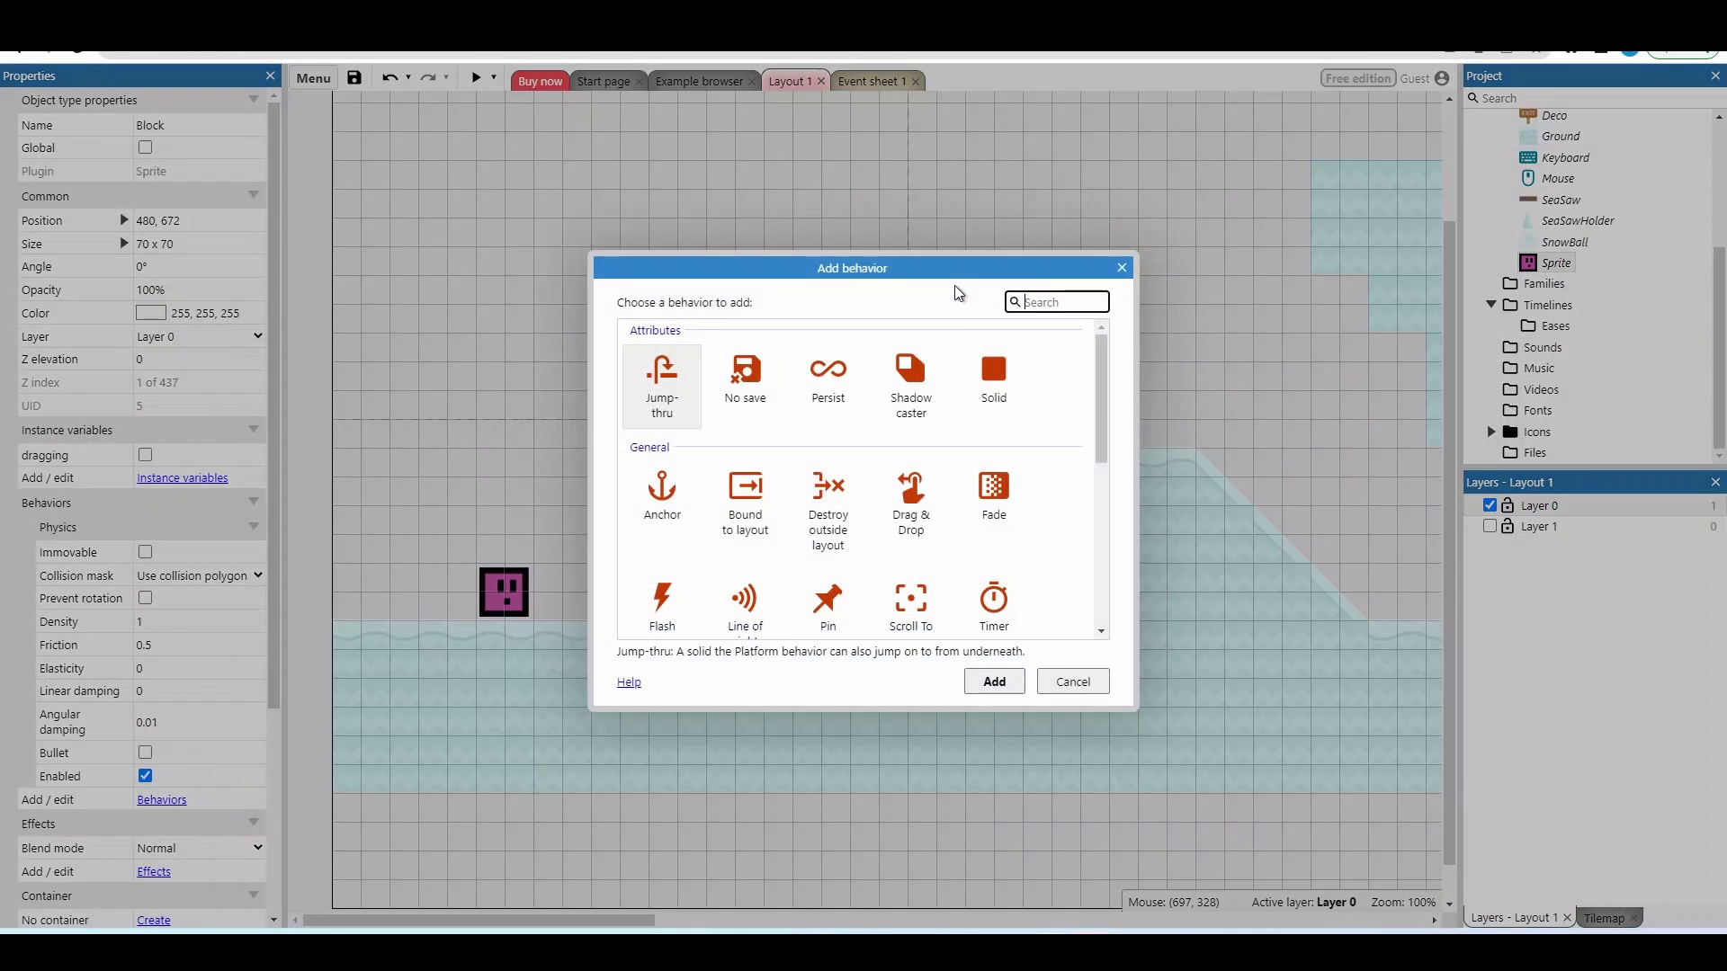
pyautogui.doubleClick(979, 374)
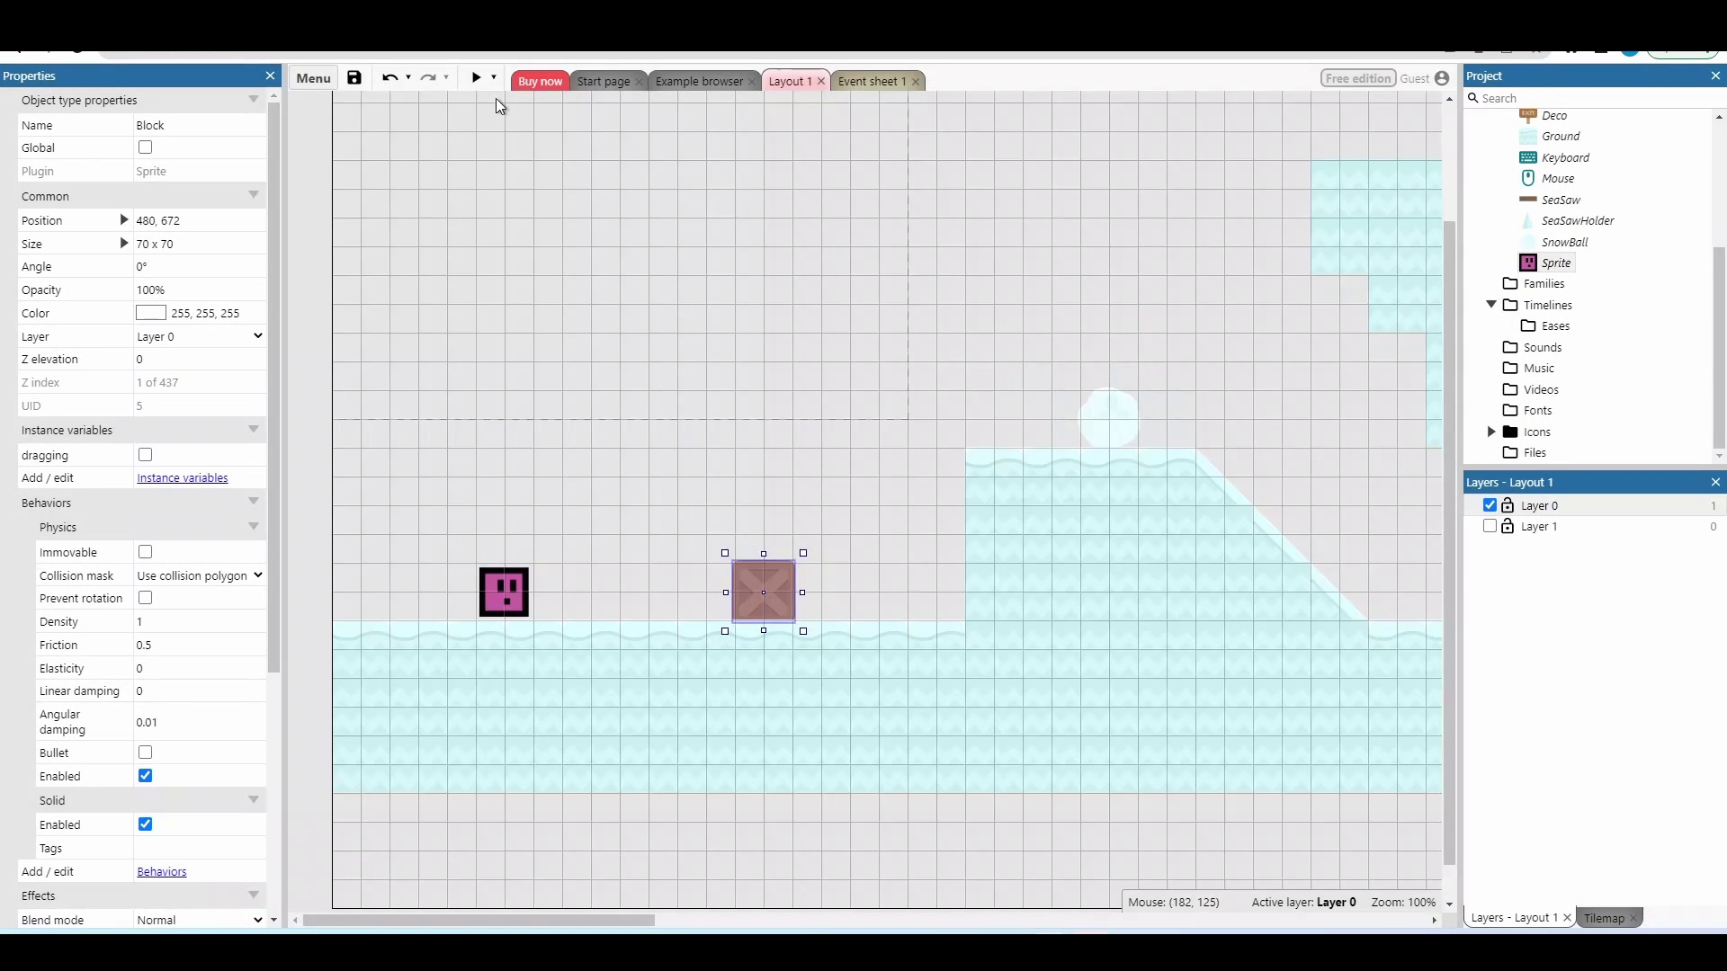
# Preview the layout again and walk the player square against the solid crate
pyautogui.click(471, 78)
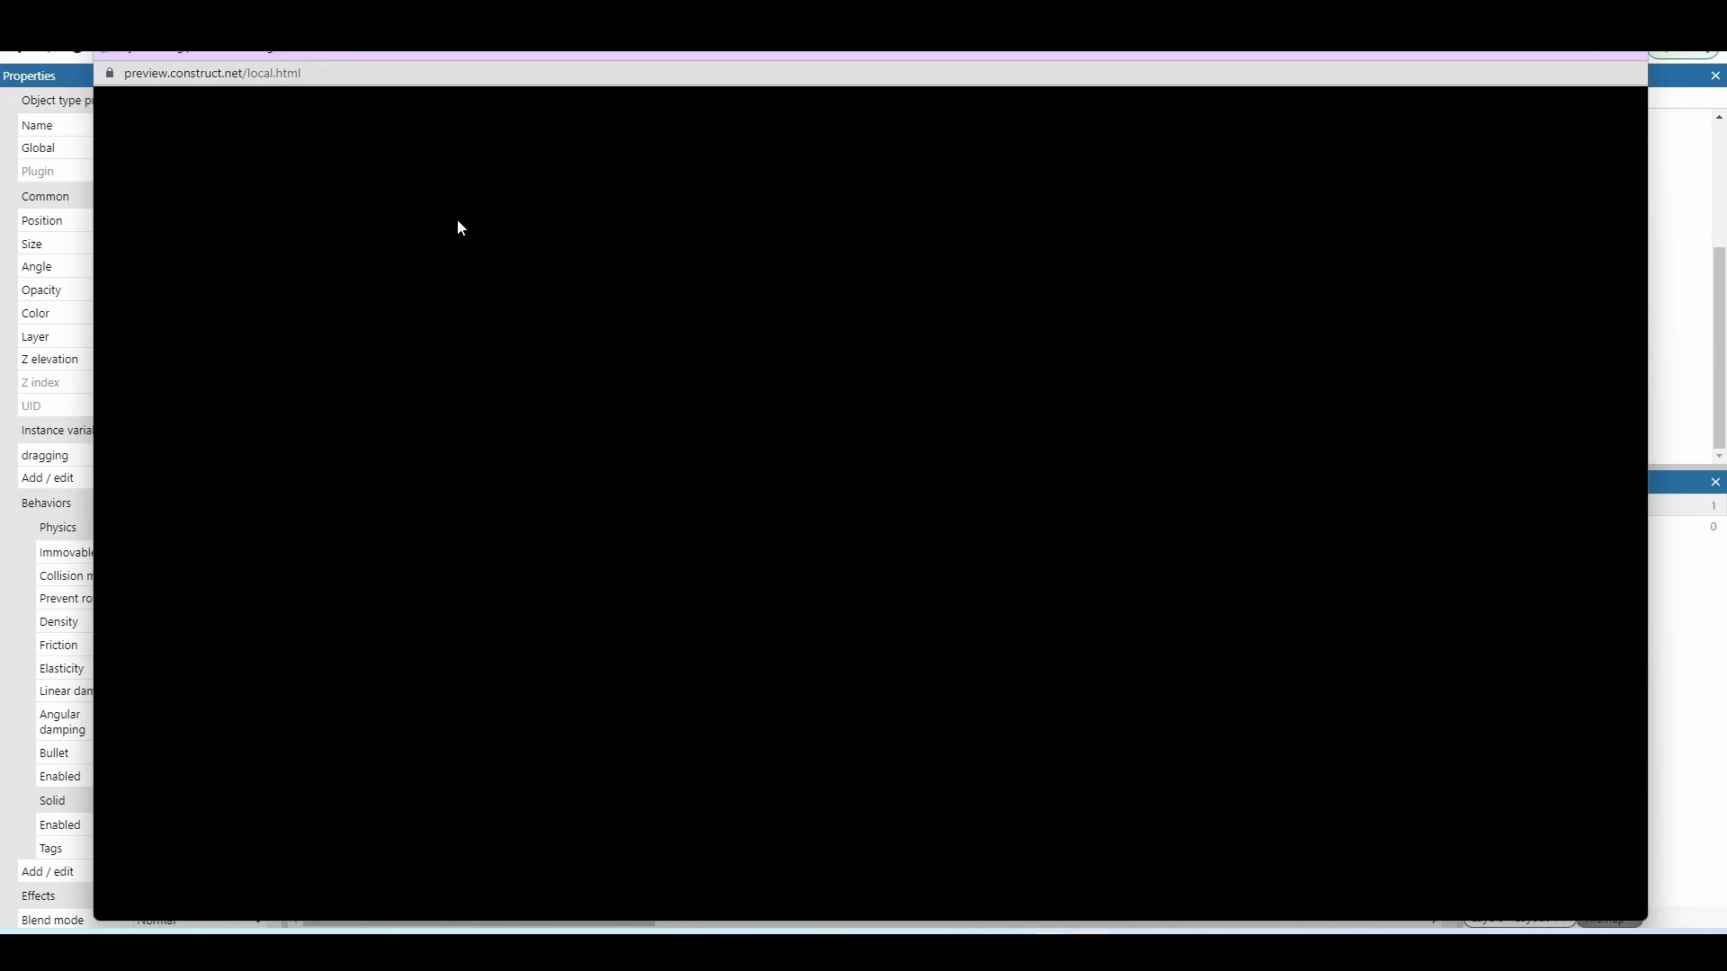
pyautogui.press('Right')
pyautogui.press('Up')
pyautogui.press('Up')
pyautogui.press('Right')
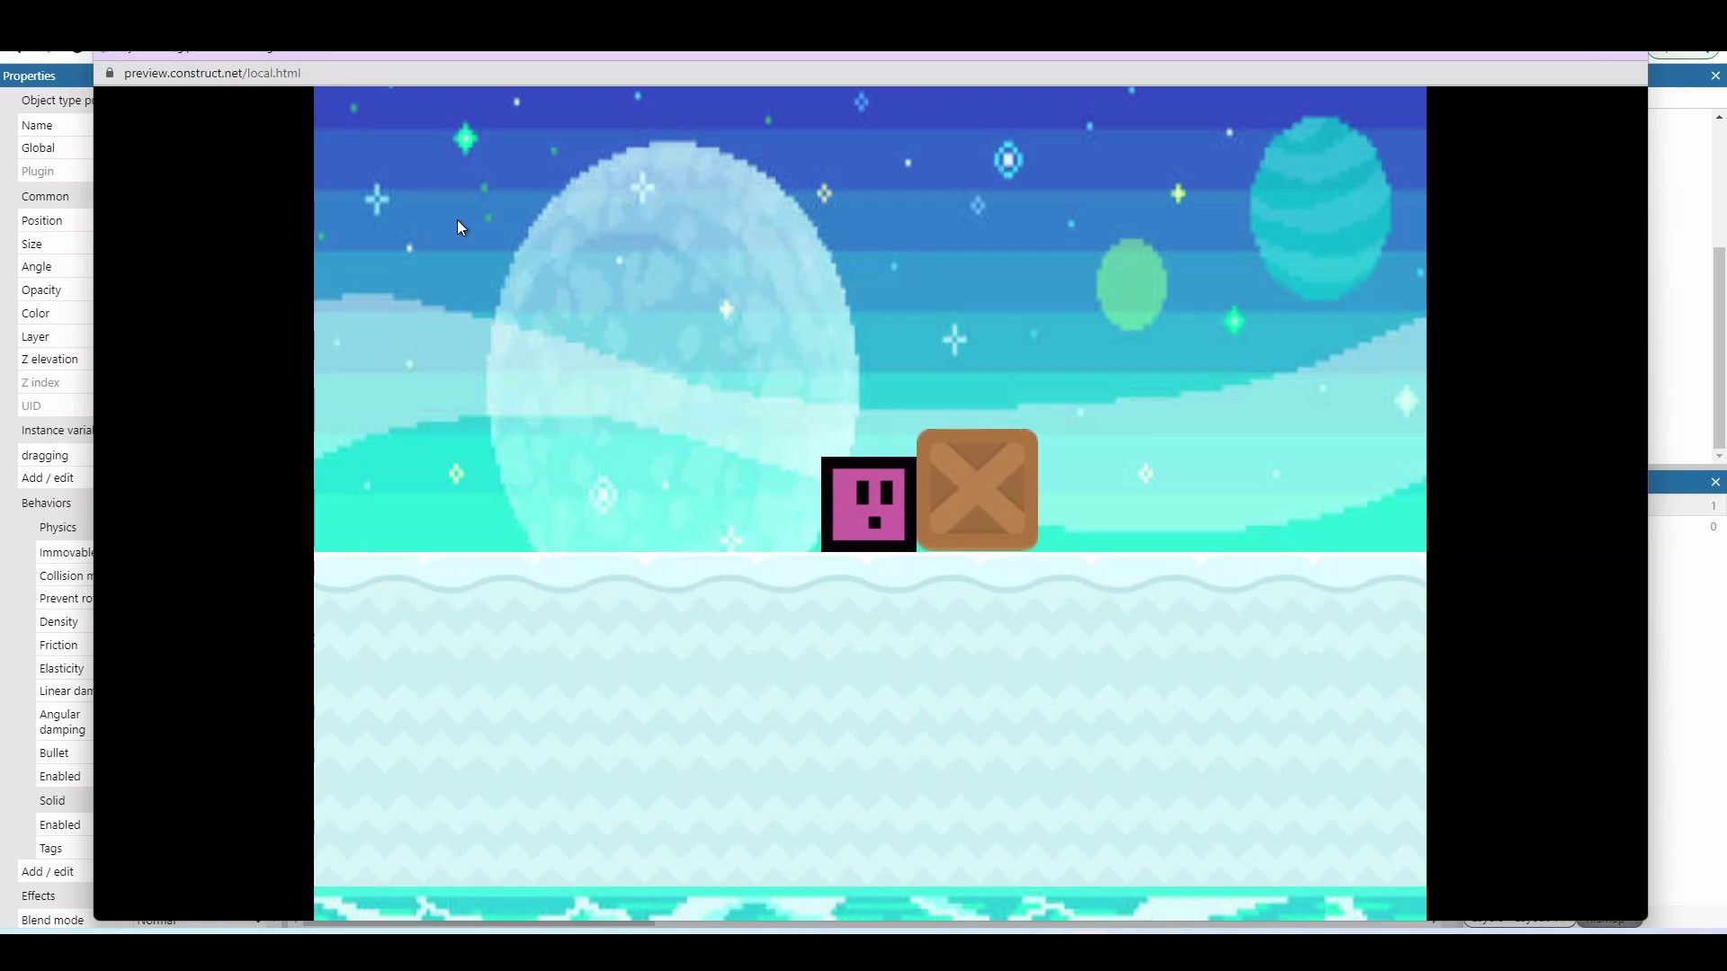
pyautogui.press('Left')
pyautogui.press('Right')
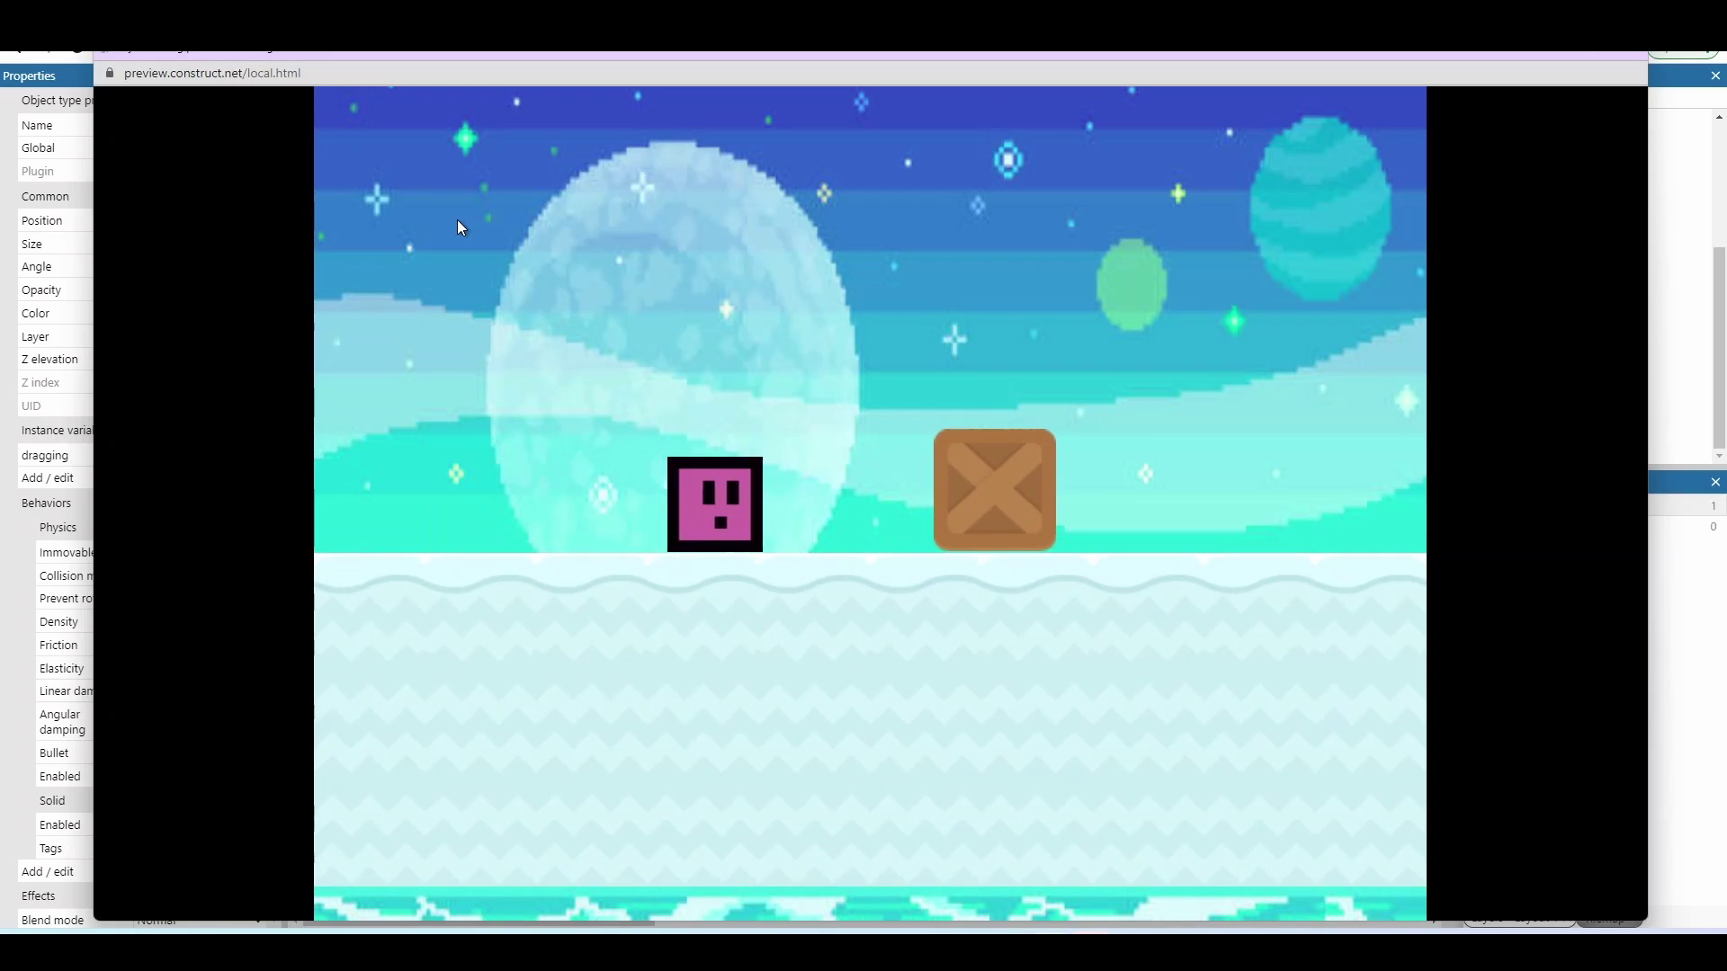
# Test jumping onto the solid crate and pushing it along the ground, and close the preview
pyautogui.press('Up')
pyautogui.press('Up')
pyautogui.press('Right')
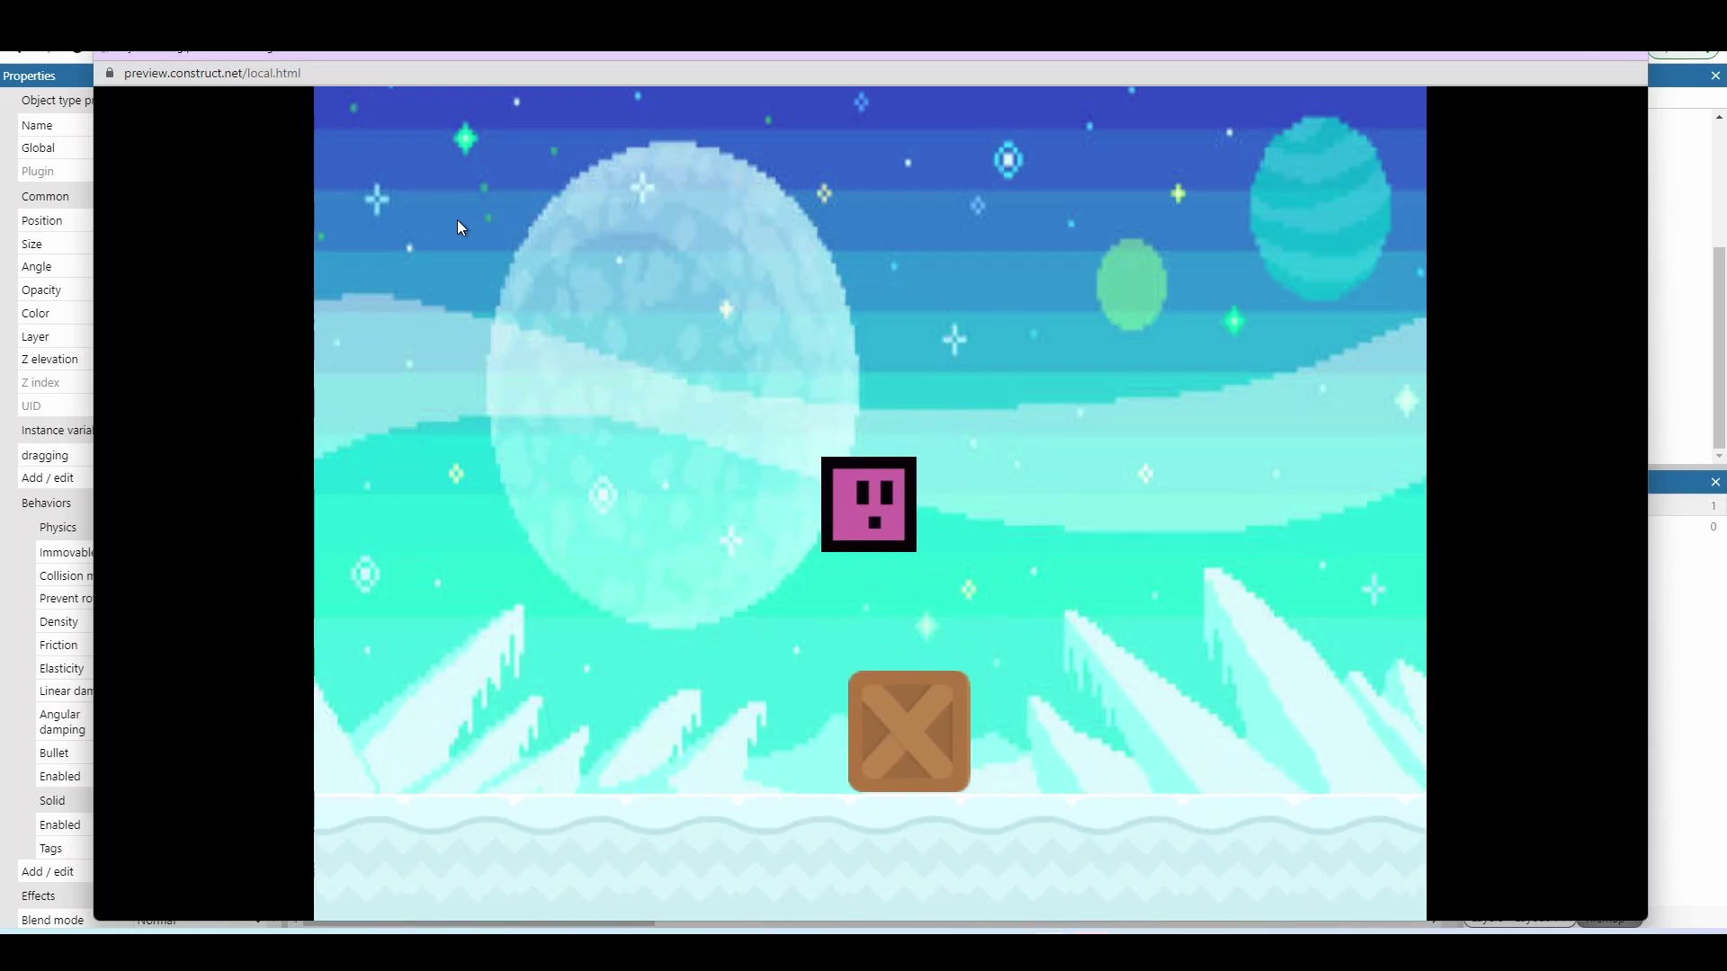
pyautogui.press('Left')
pyautogui.press('Right')
pyautogui.press('Up')
pyautogui.press('Left')
pyautogui.press('Right')
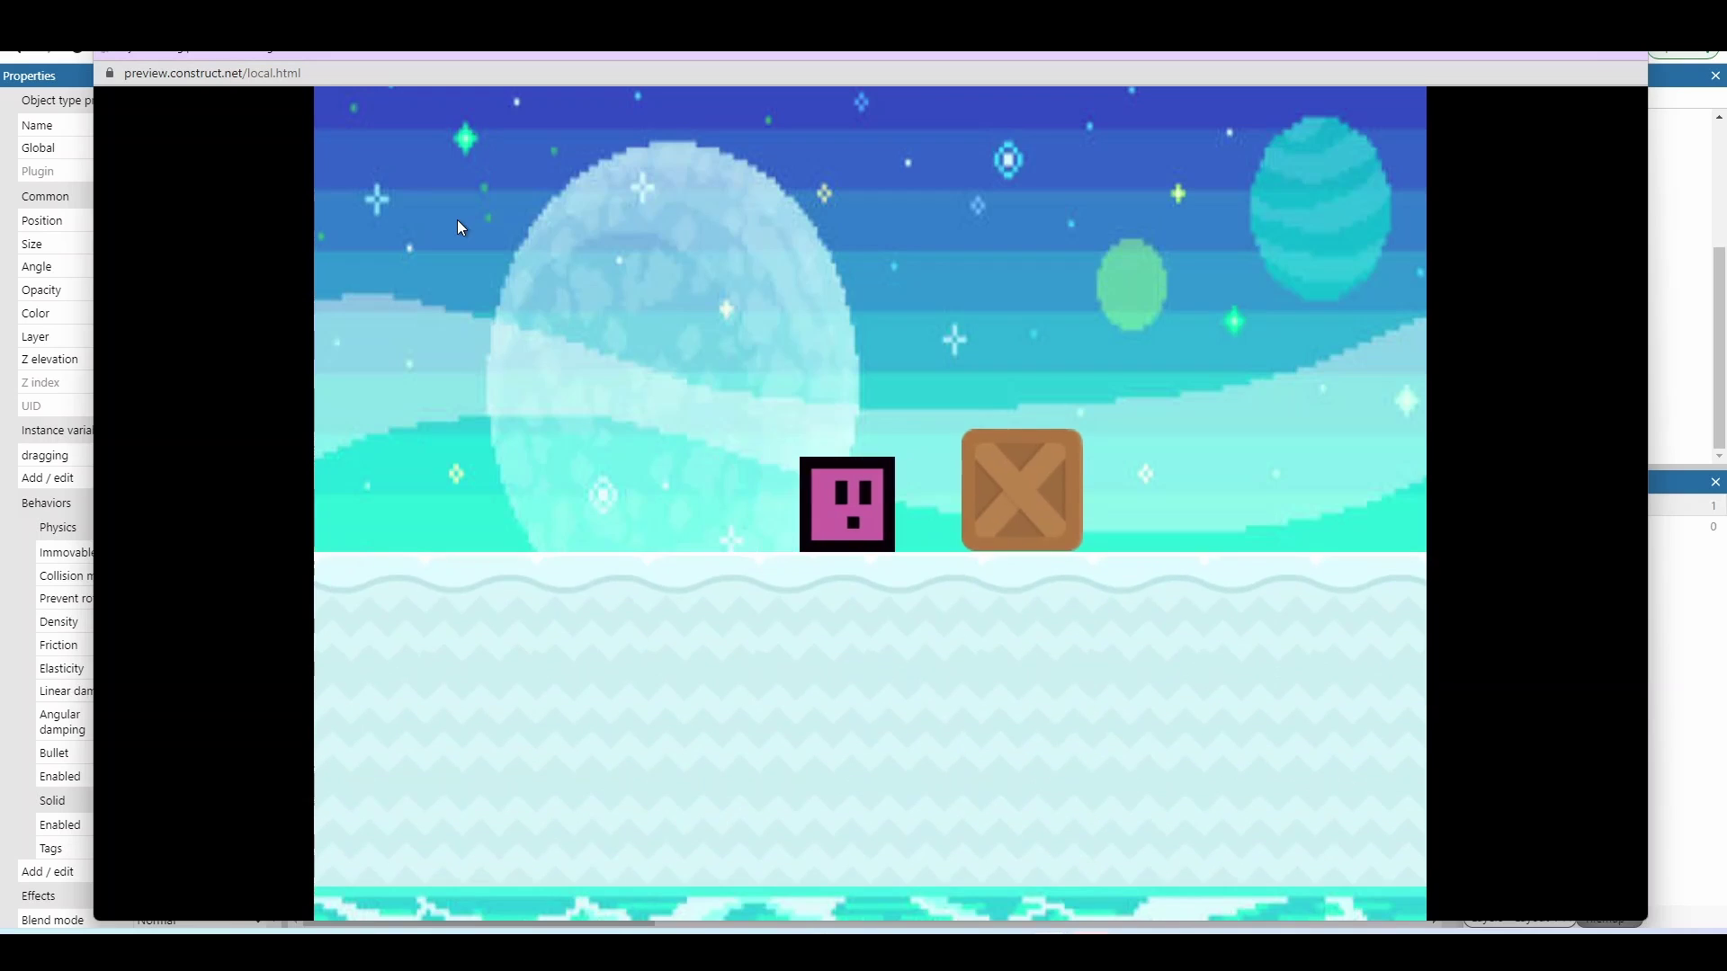
pyautogui.press('Up')
pyautogui.press('Left')
pyautogui.press('Right')
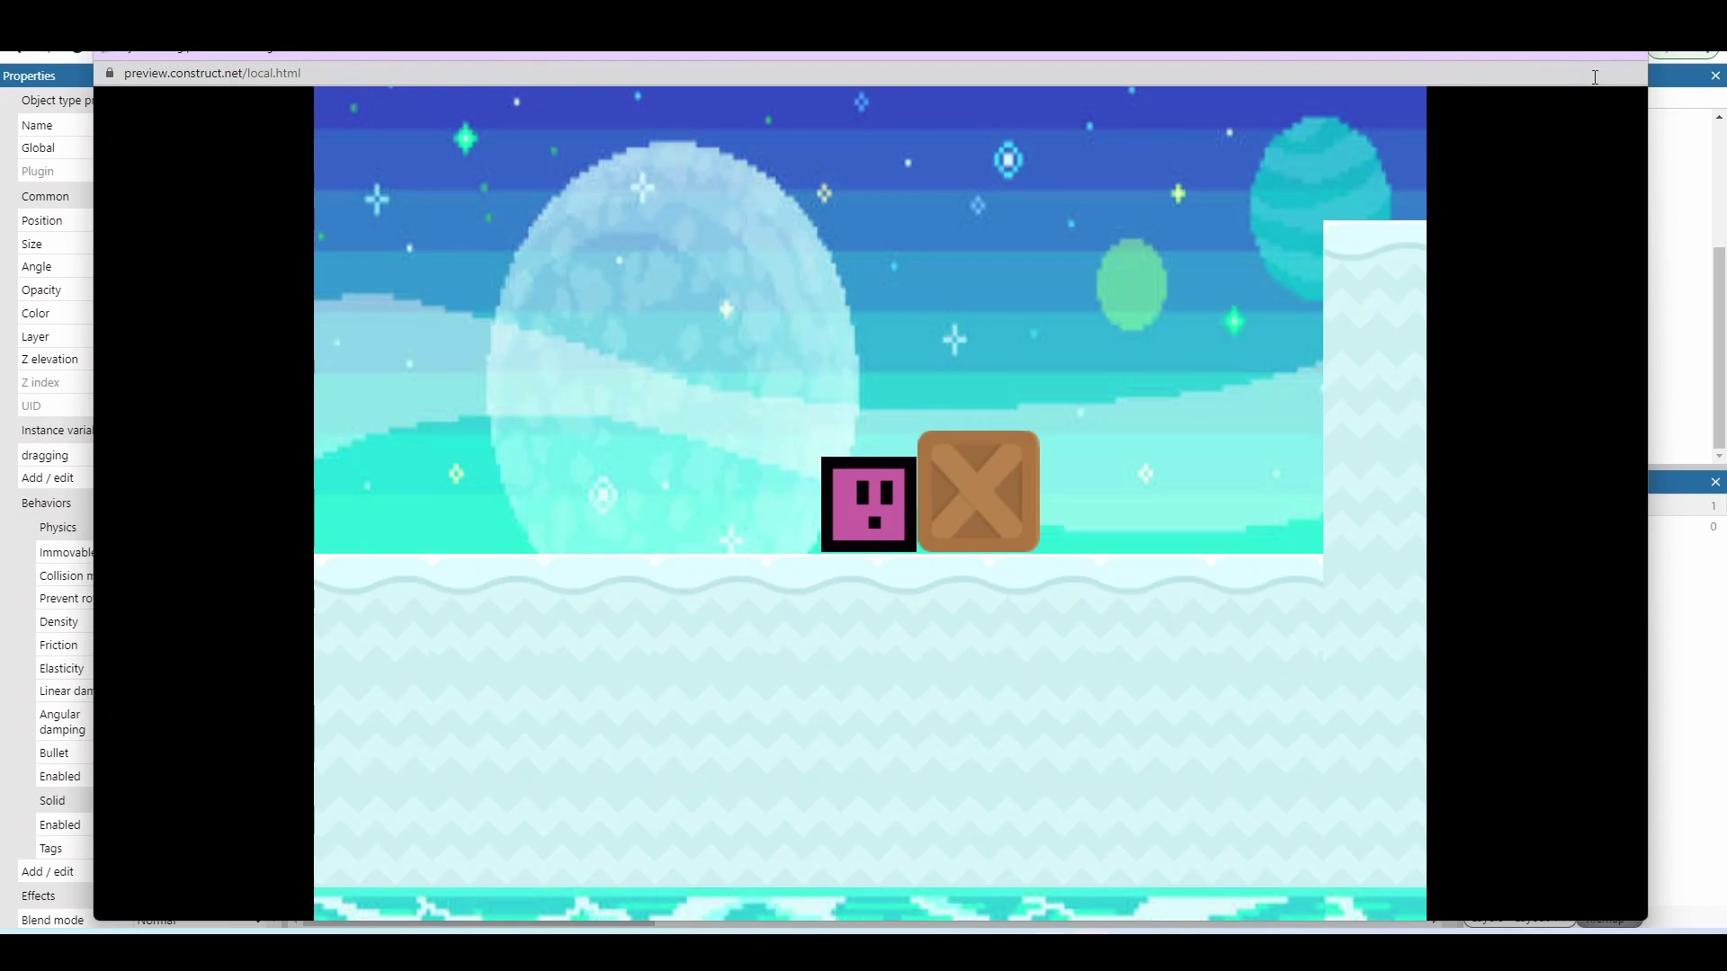
pyautogui.click(1626, 57)
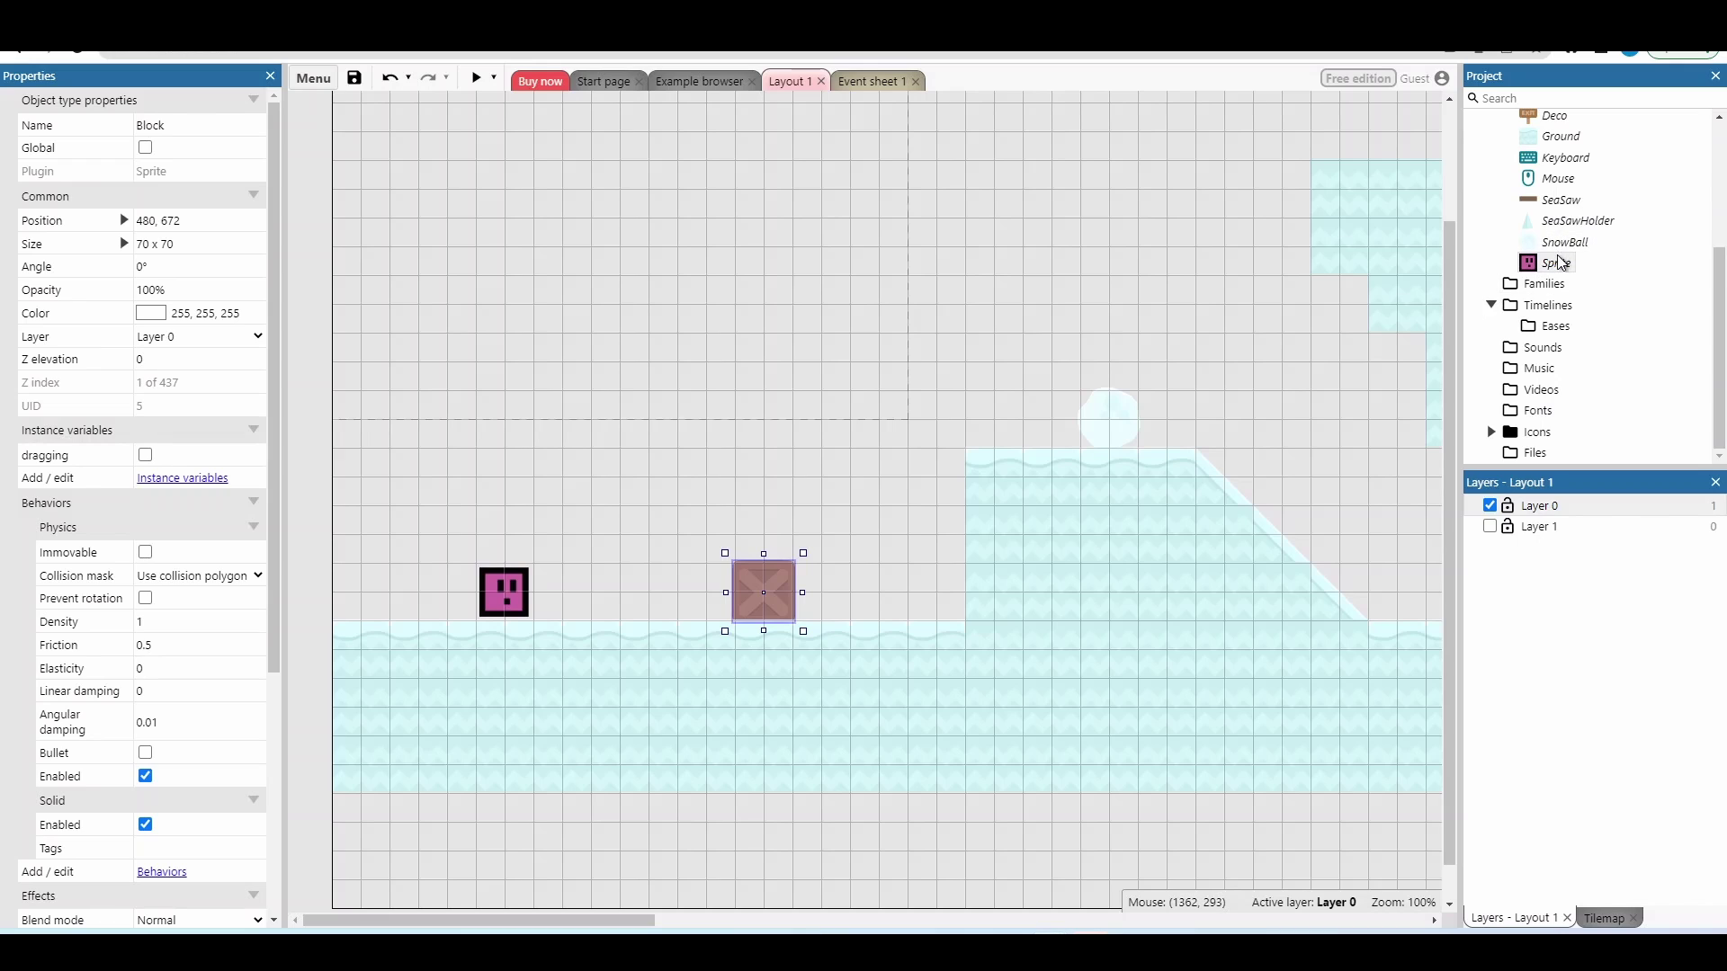
# Remove the Platform behavior from the Sprite object
pyautogui.rightClick(1558, 262)
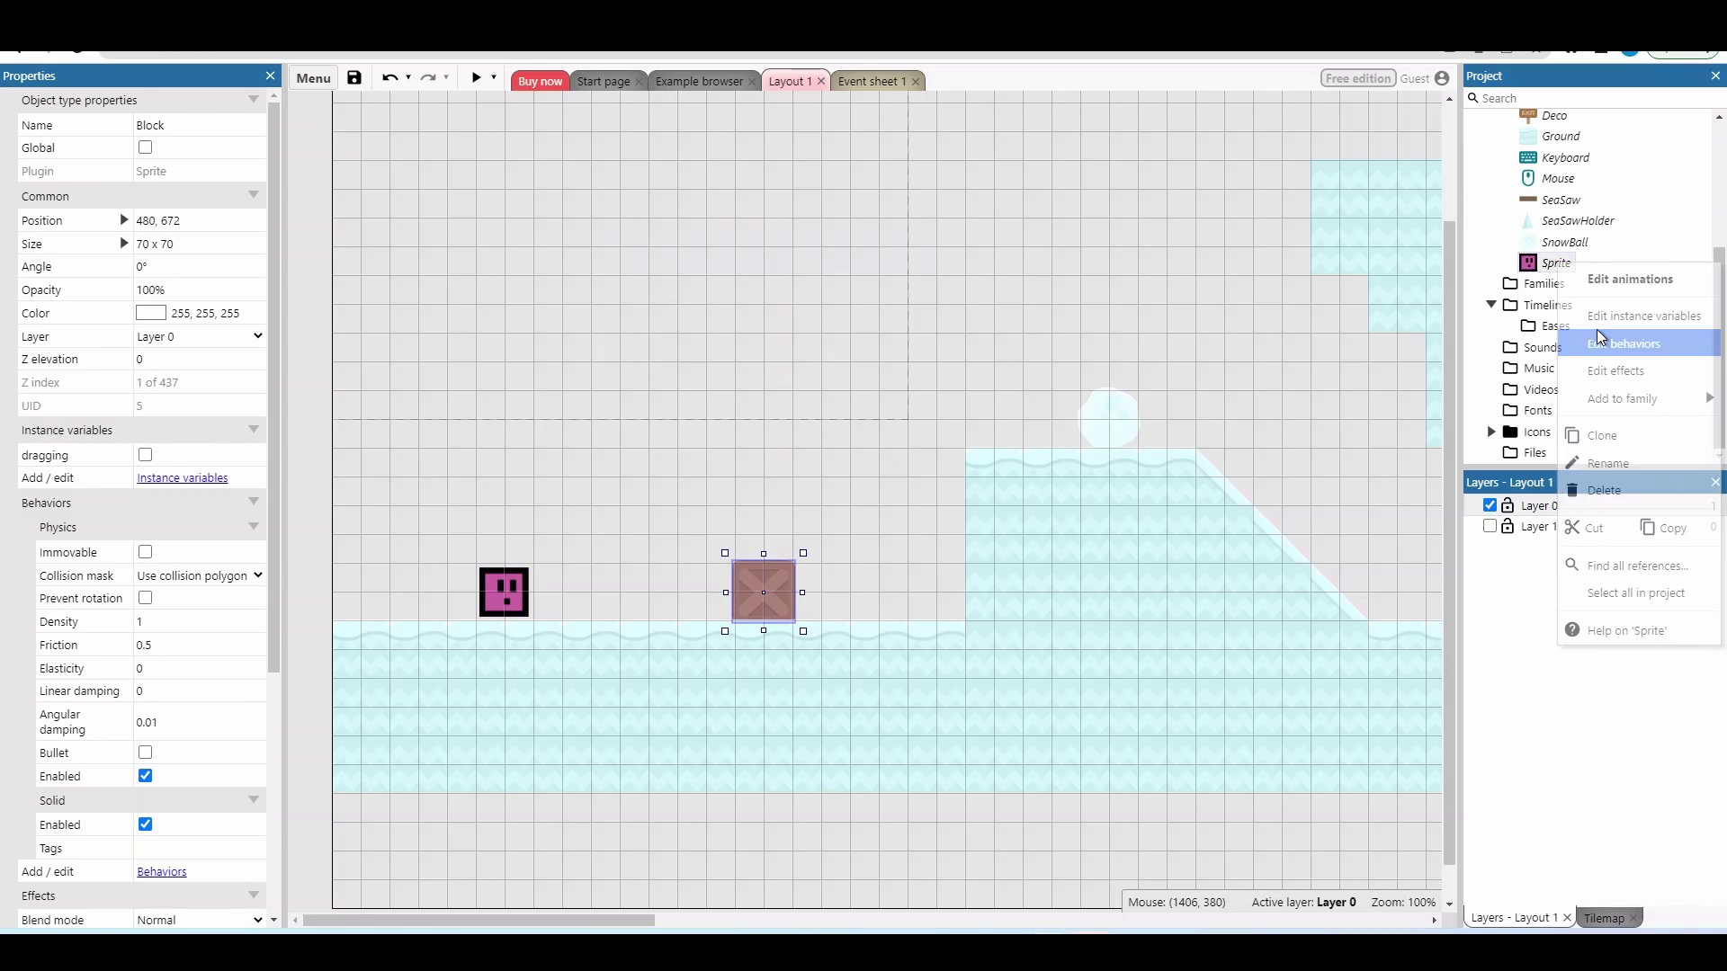
pyautogui.click(1623, 344)
pyautogui.click(756, 358)
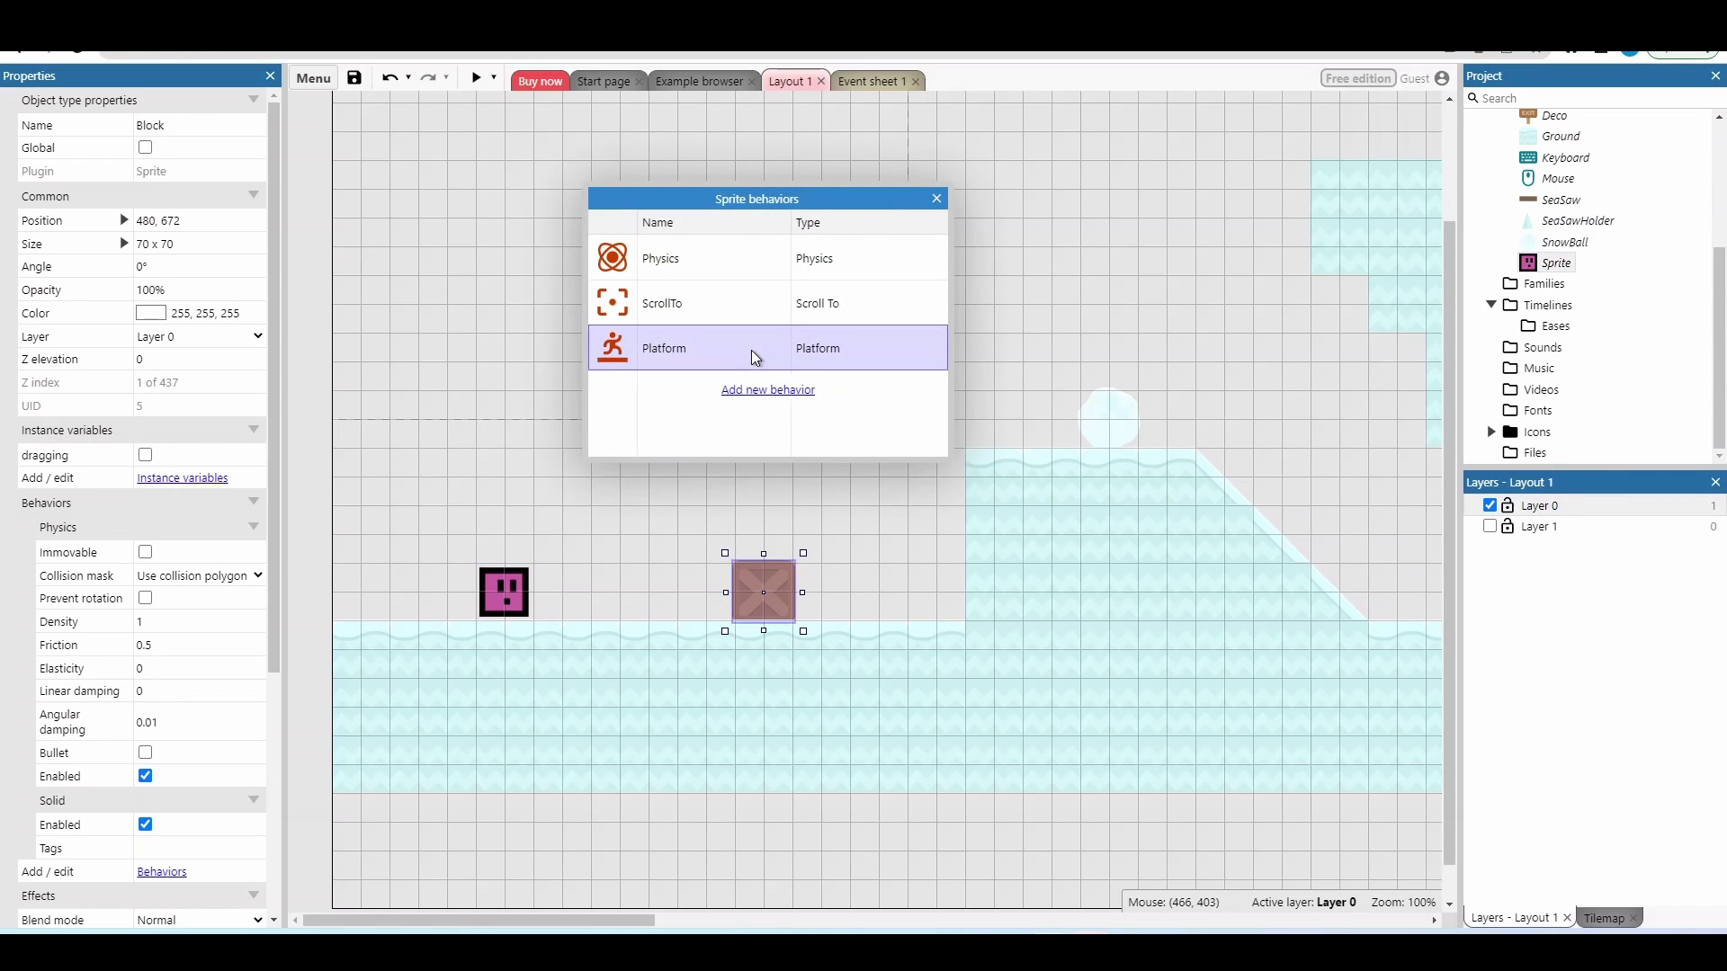
pyautogui.press('Delete')
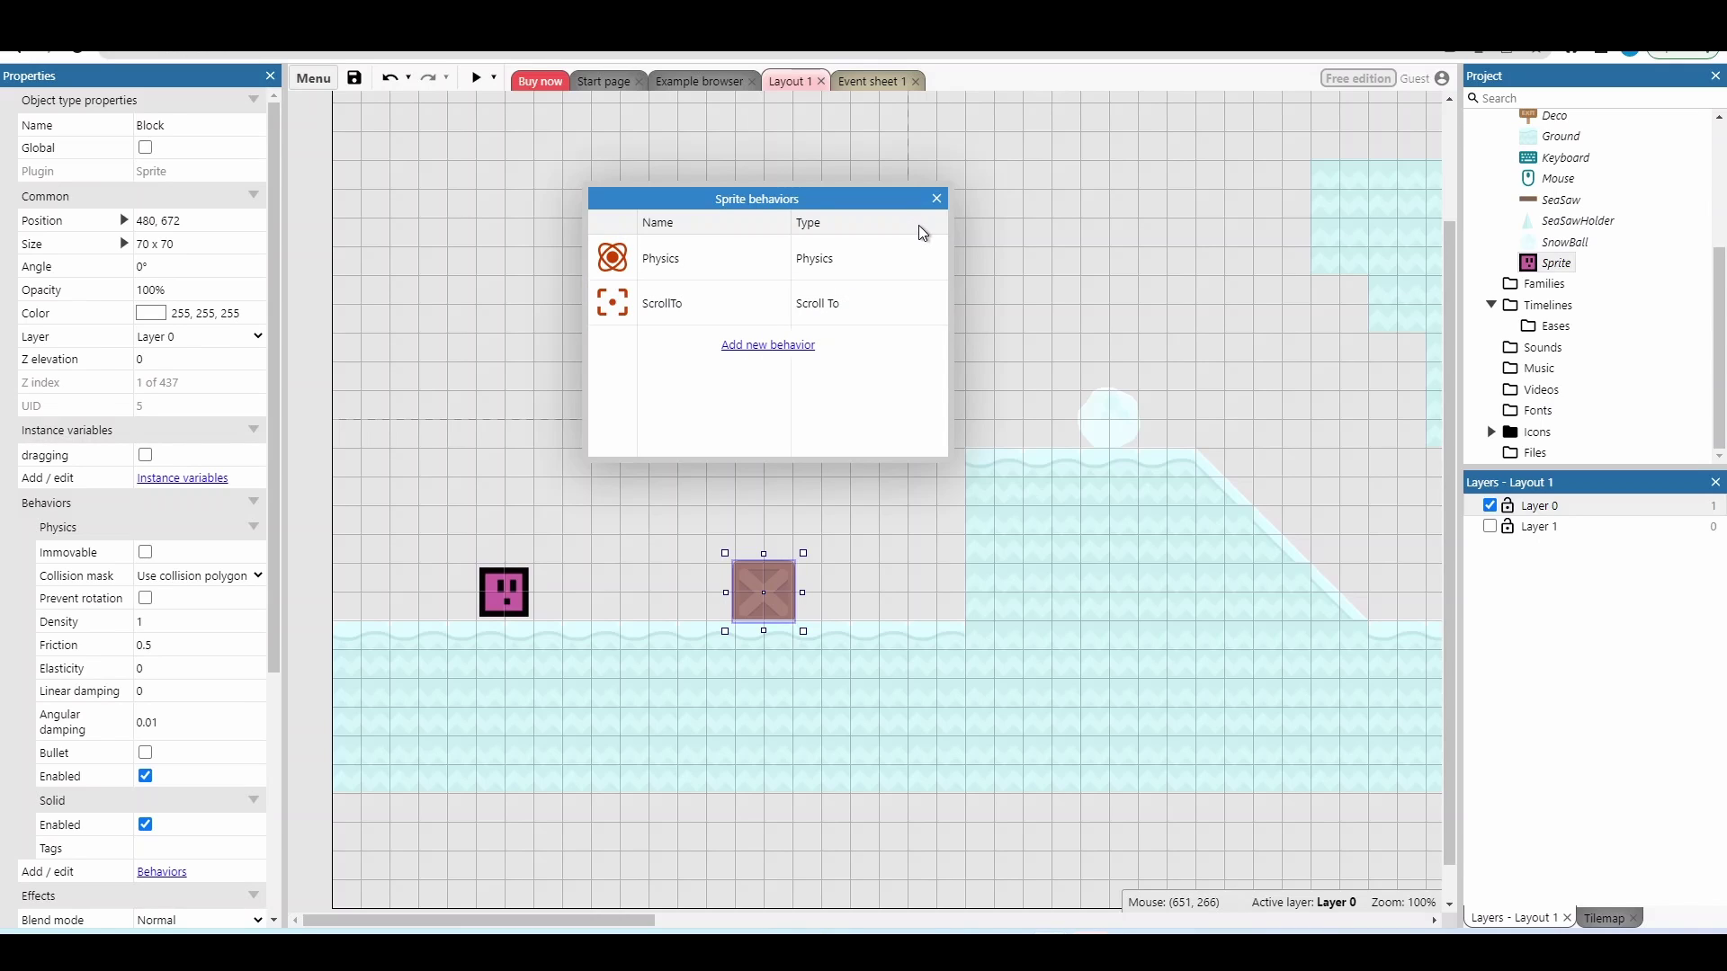
pyautogui.click(934, 203)
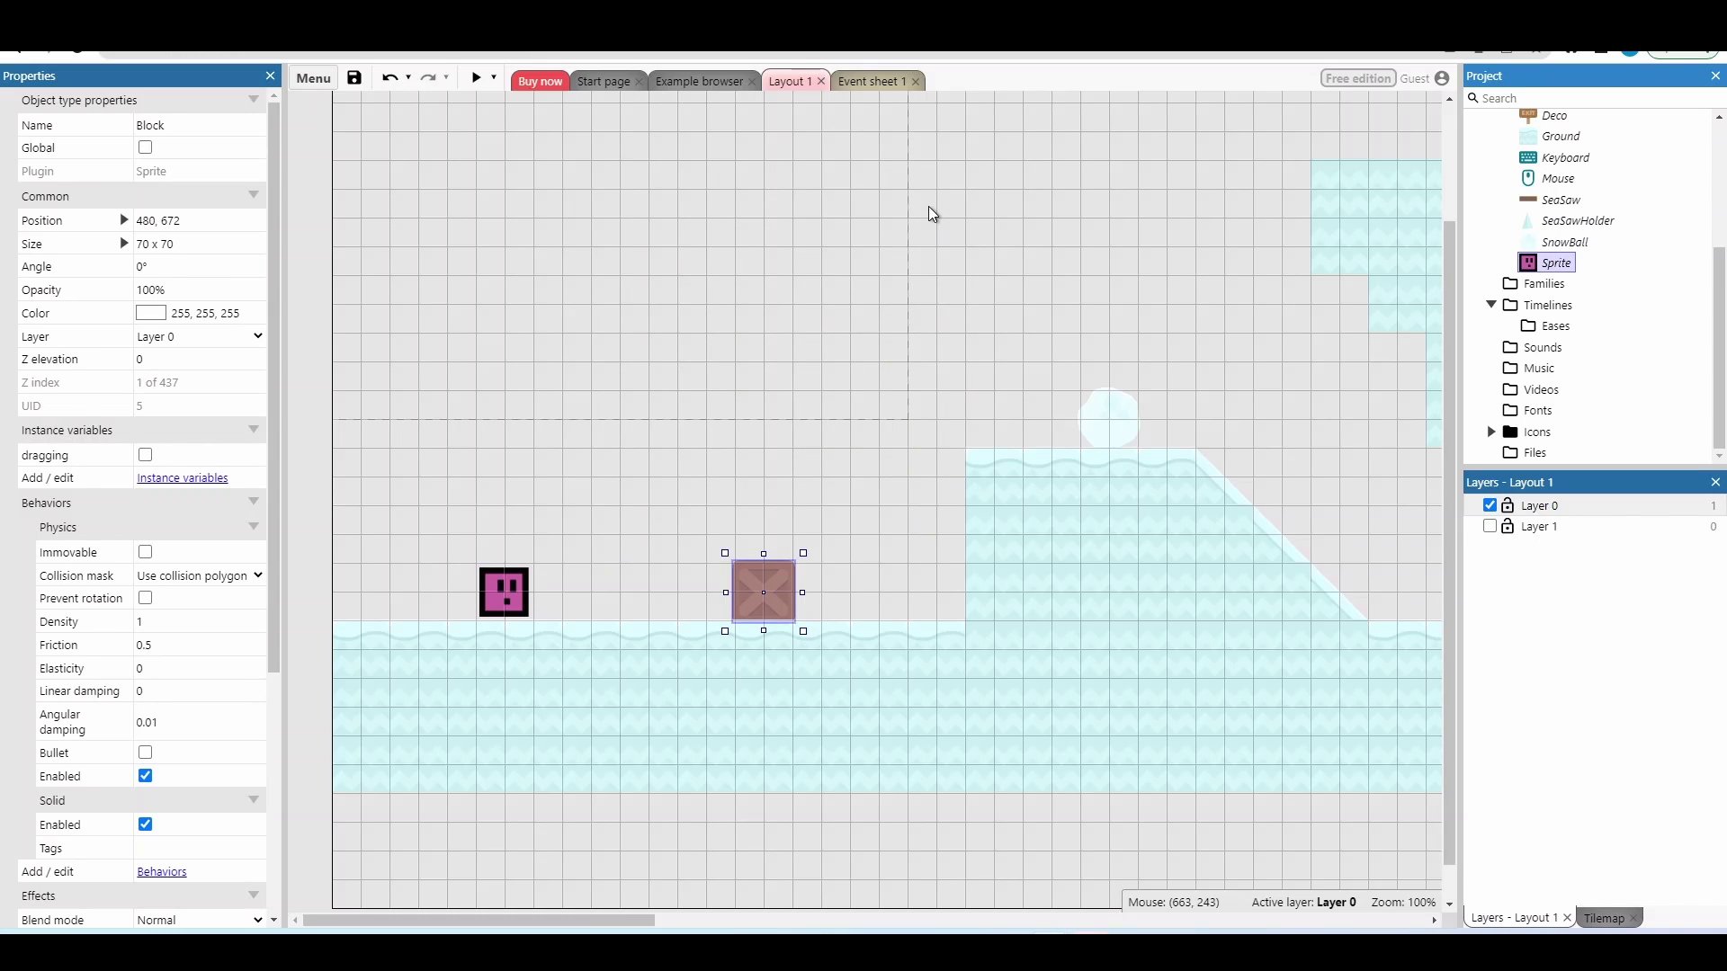
# Examine the Physics behavior properties of the player sprite, the crate and a ground tile
pyautogui.click(505, 593)
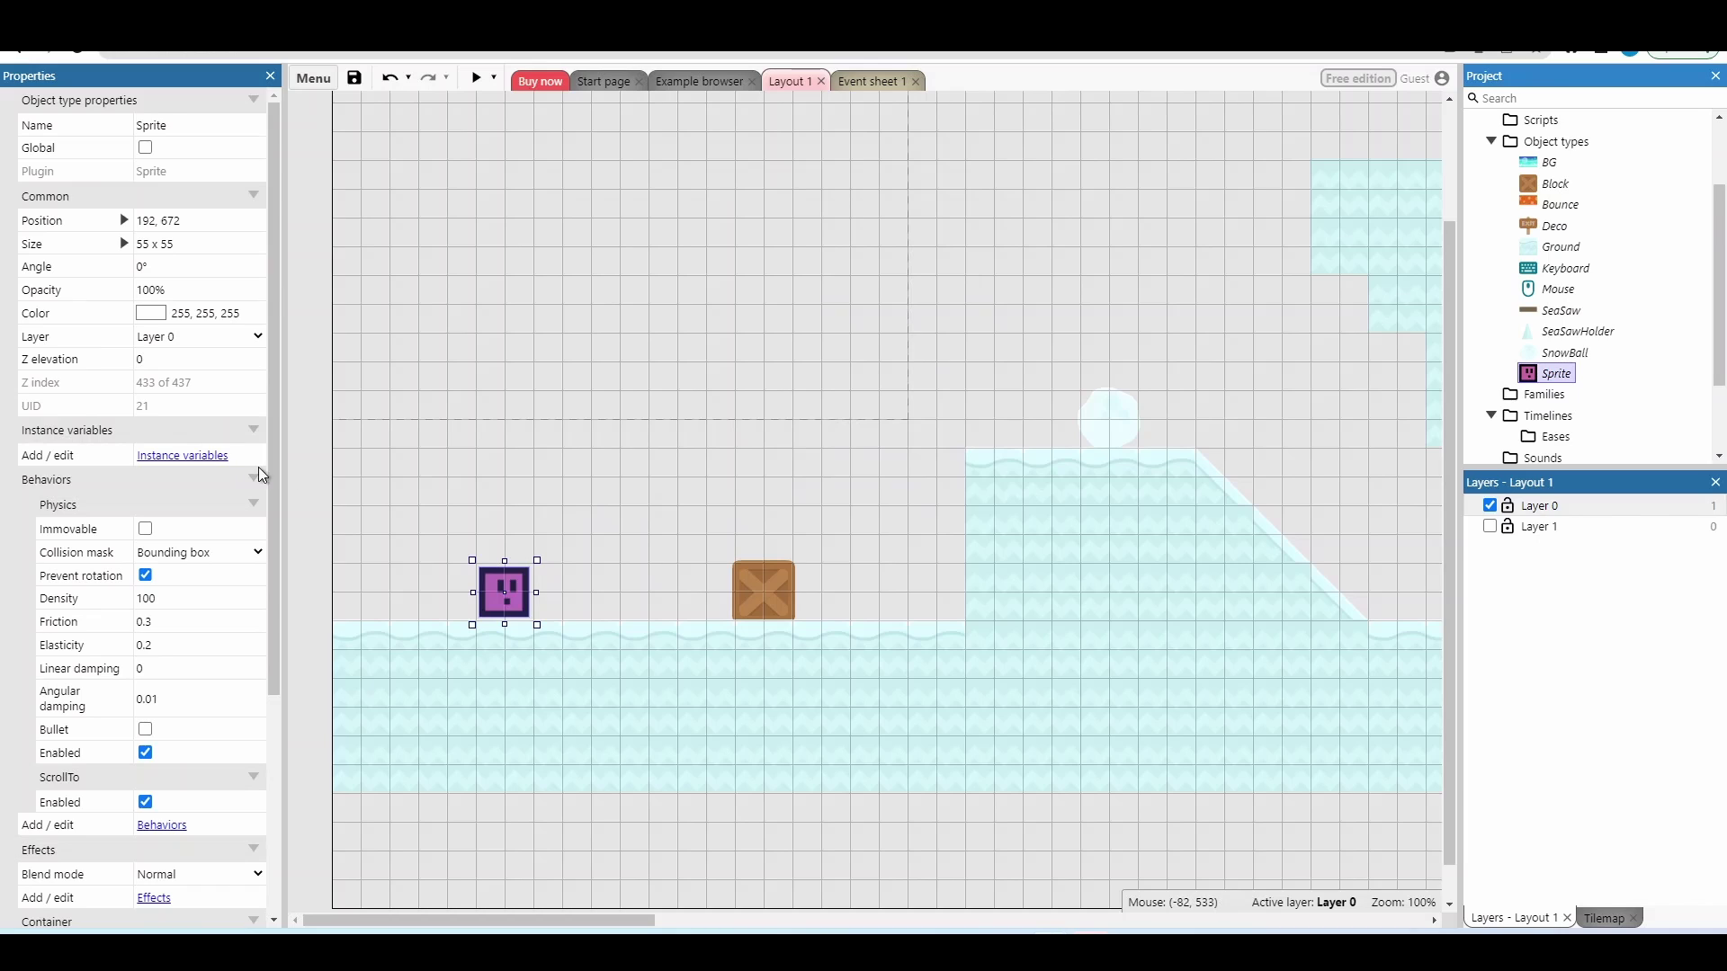
pyautogui.scroll(-1, 272, 467)
pyautogui.scroll(-1, 288, 554)
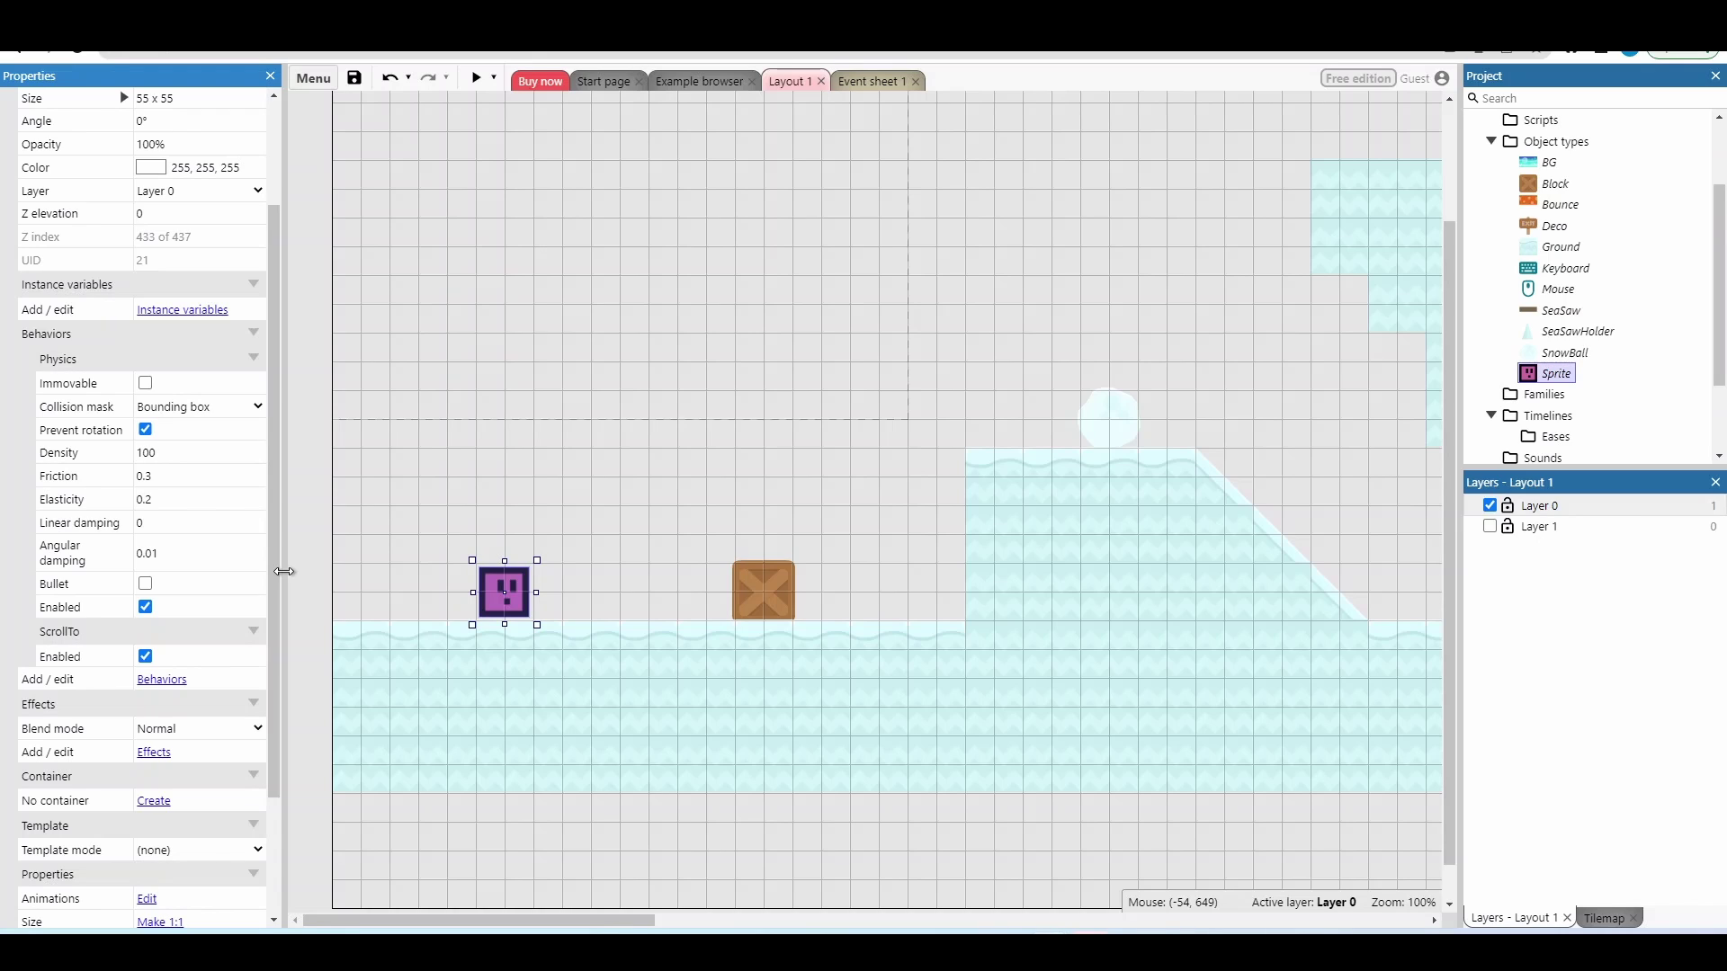
pyautogui.click(748, 581)
pyautogui.click(620, 642)
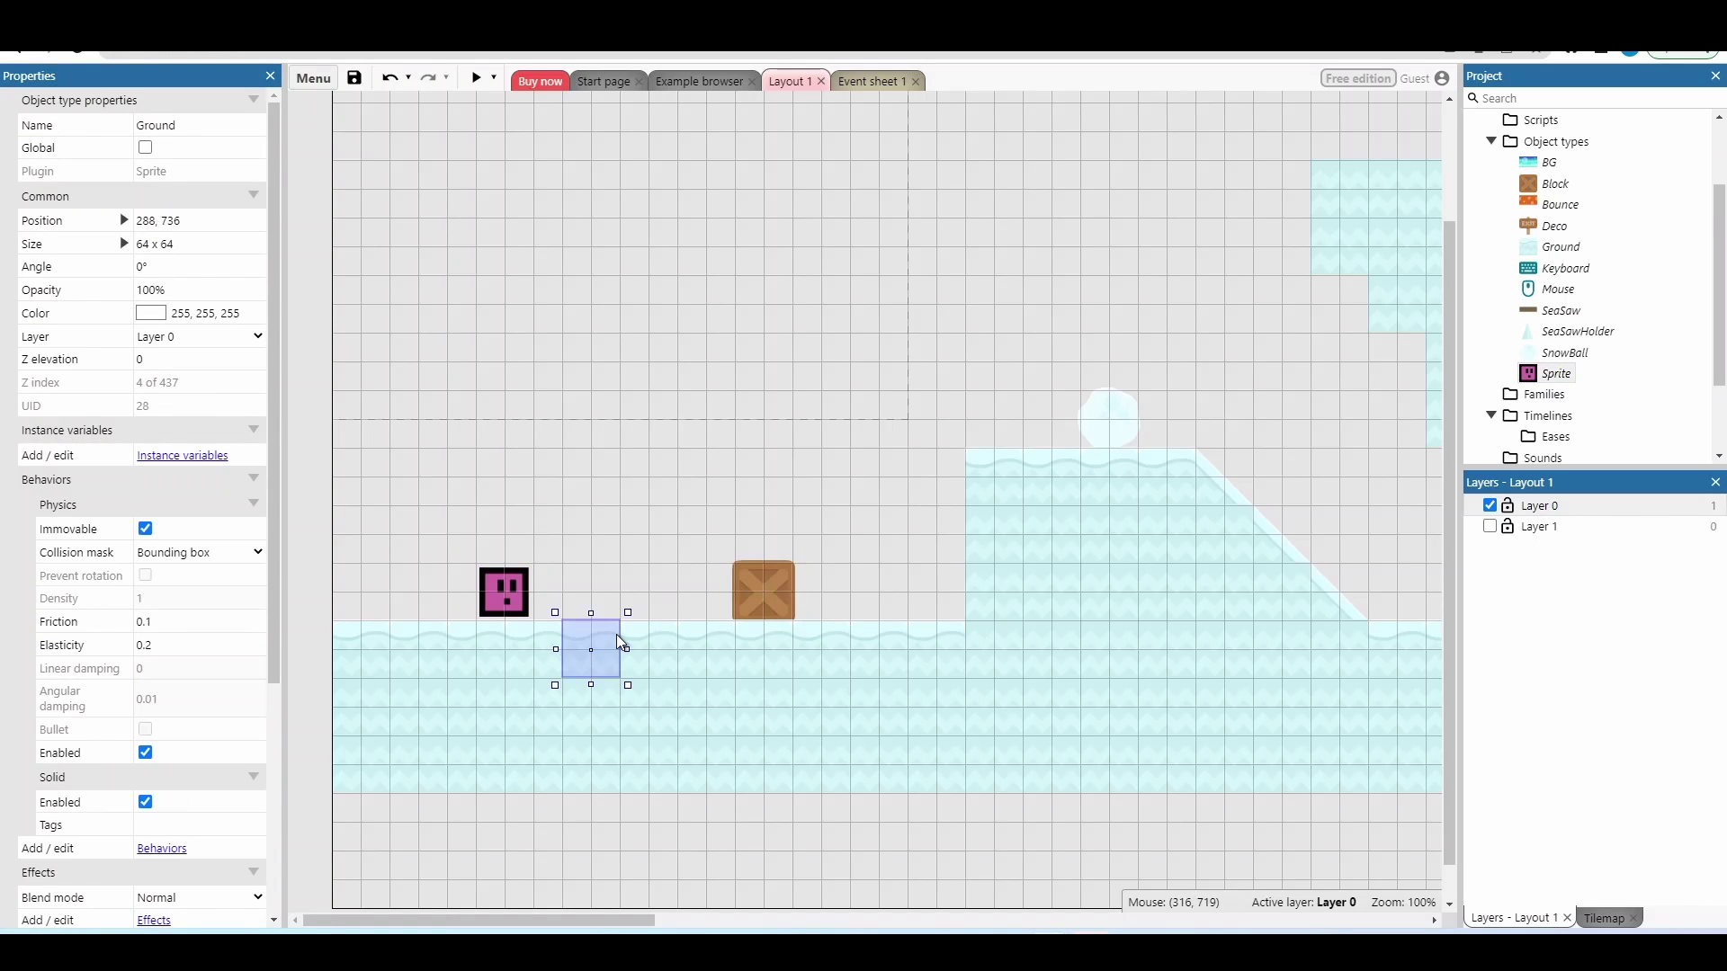
# Review the ground tile's collision mask options, keeping Bounding box, and reselect the player sprite to view its Physics properties
pyautogui.click(188, 552)
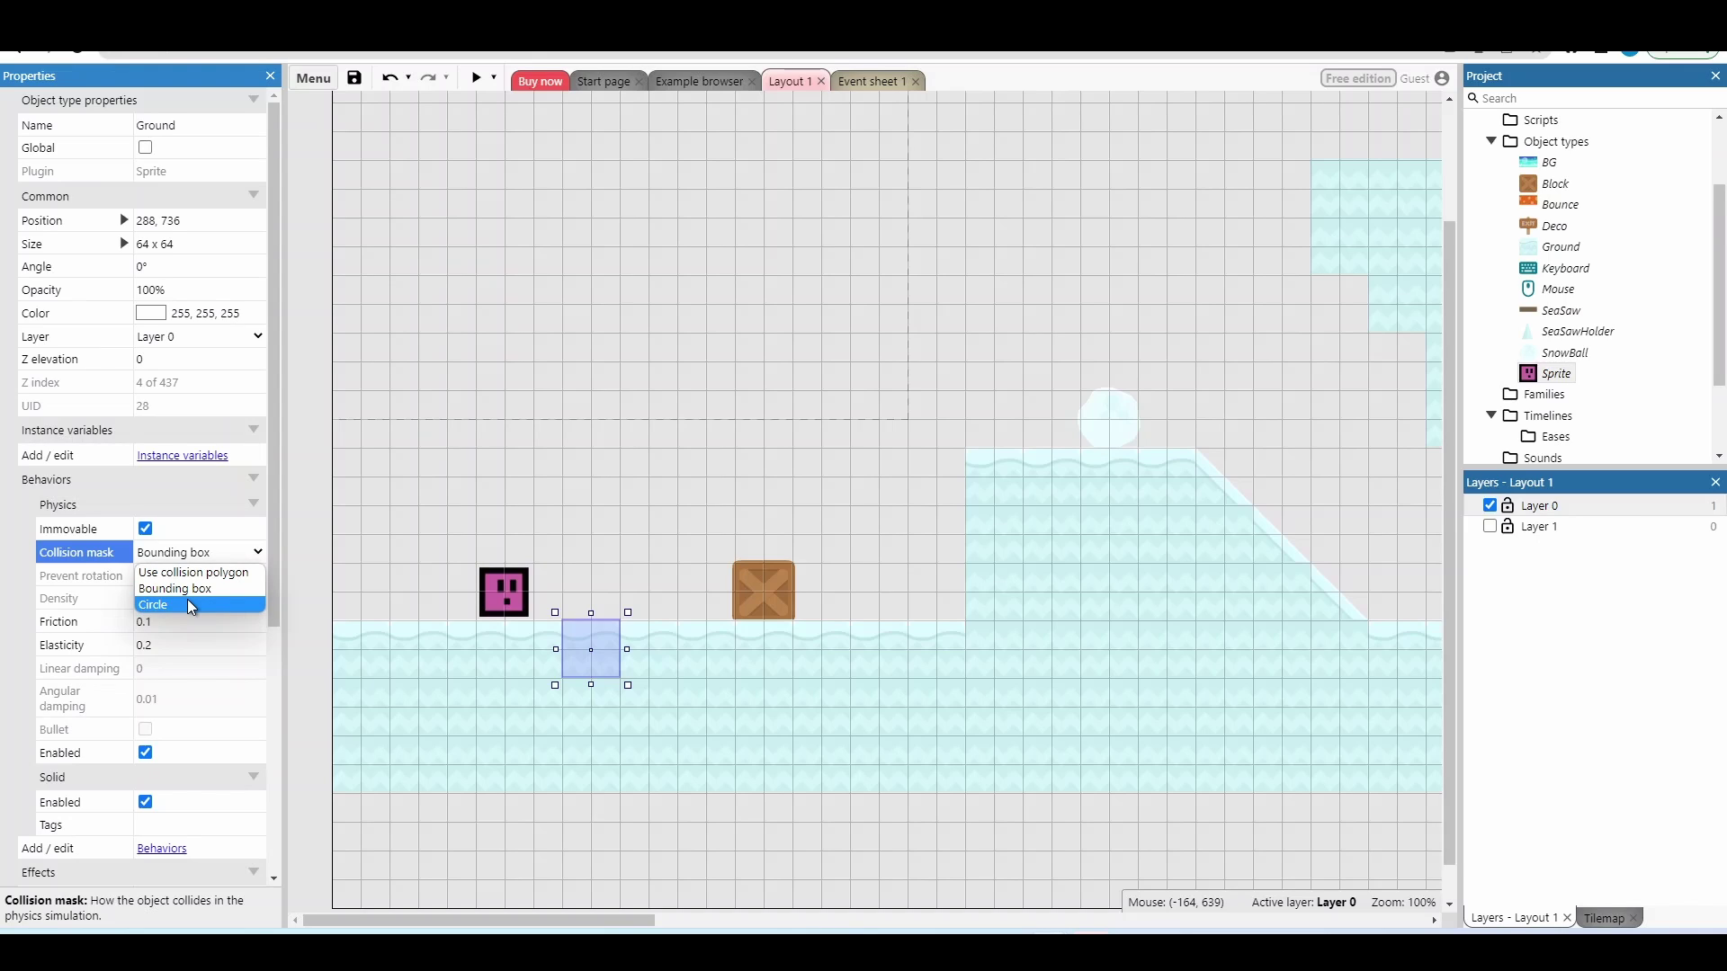
pyautogui.click(191, 553)
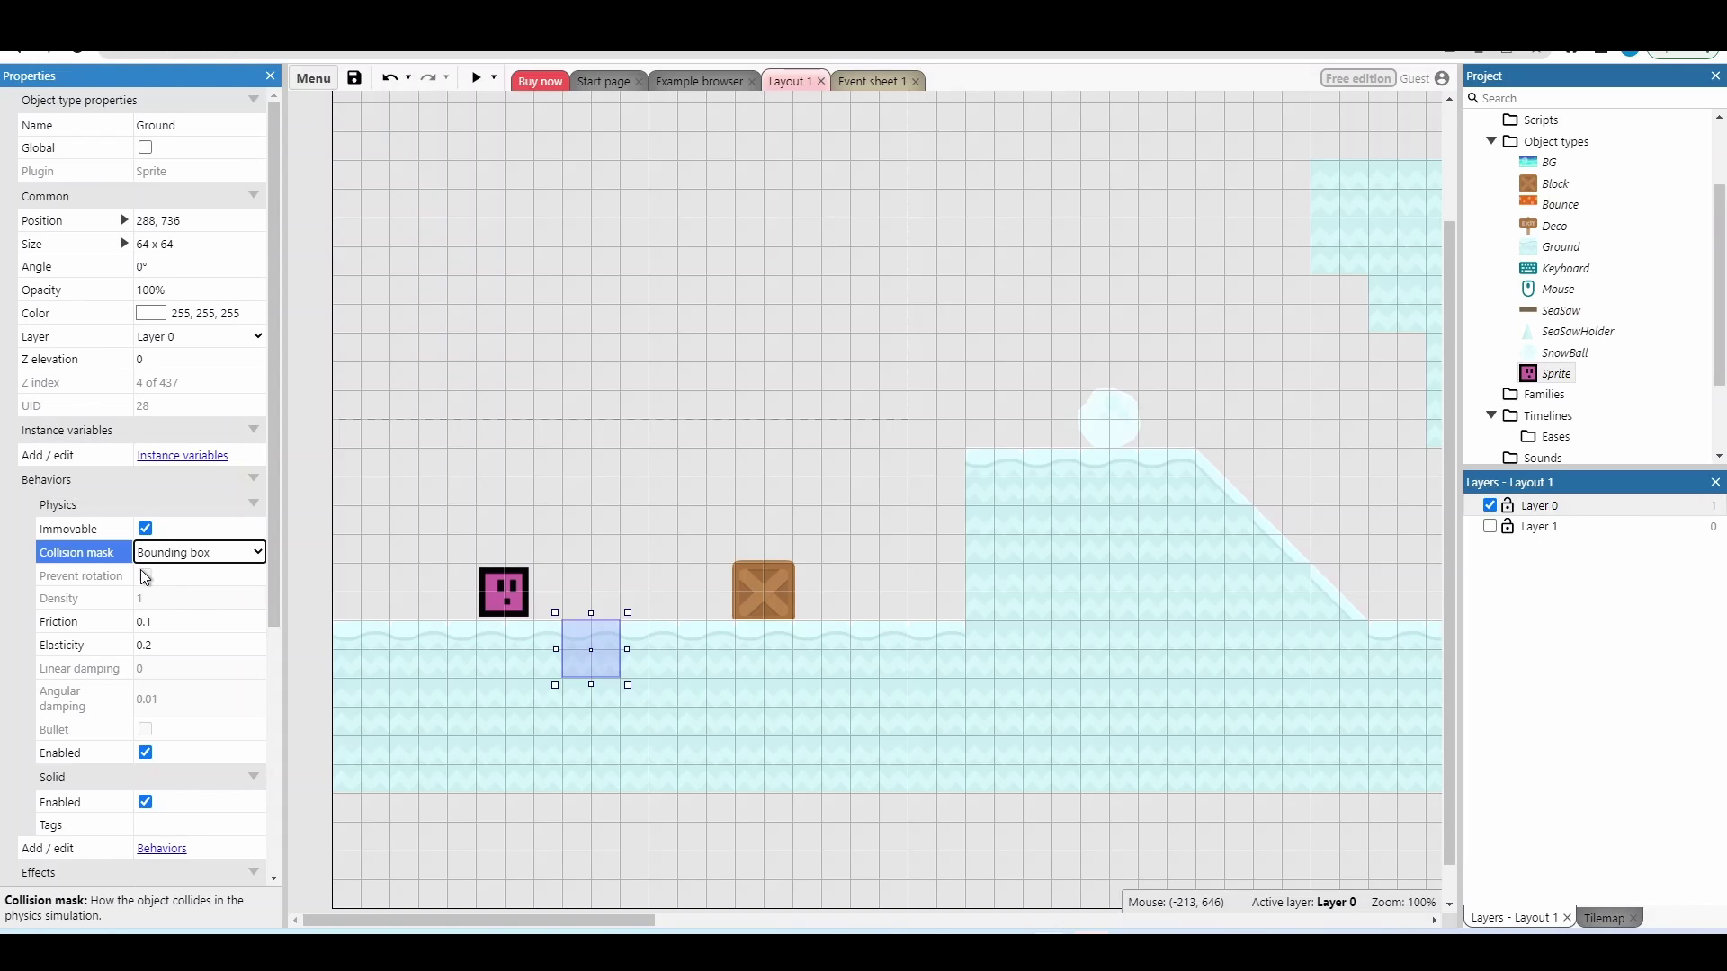
pyautogui.click(489, 614)
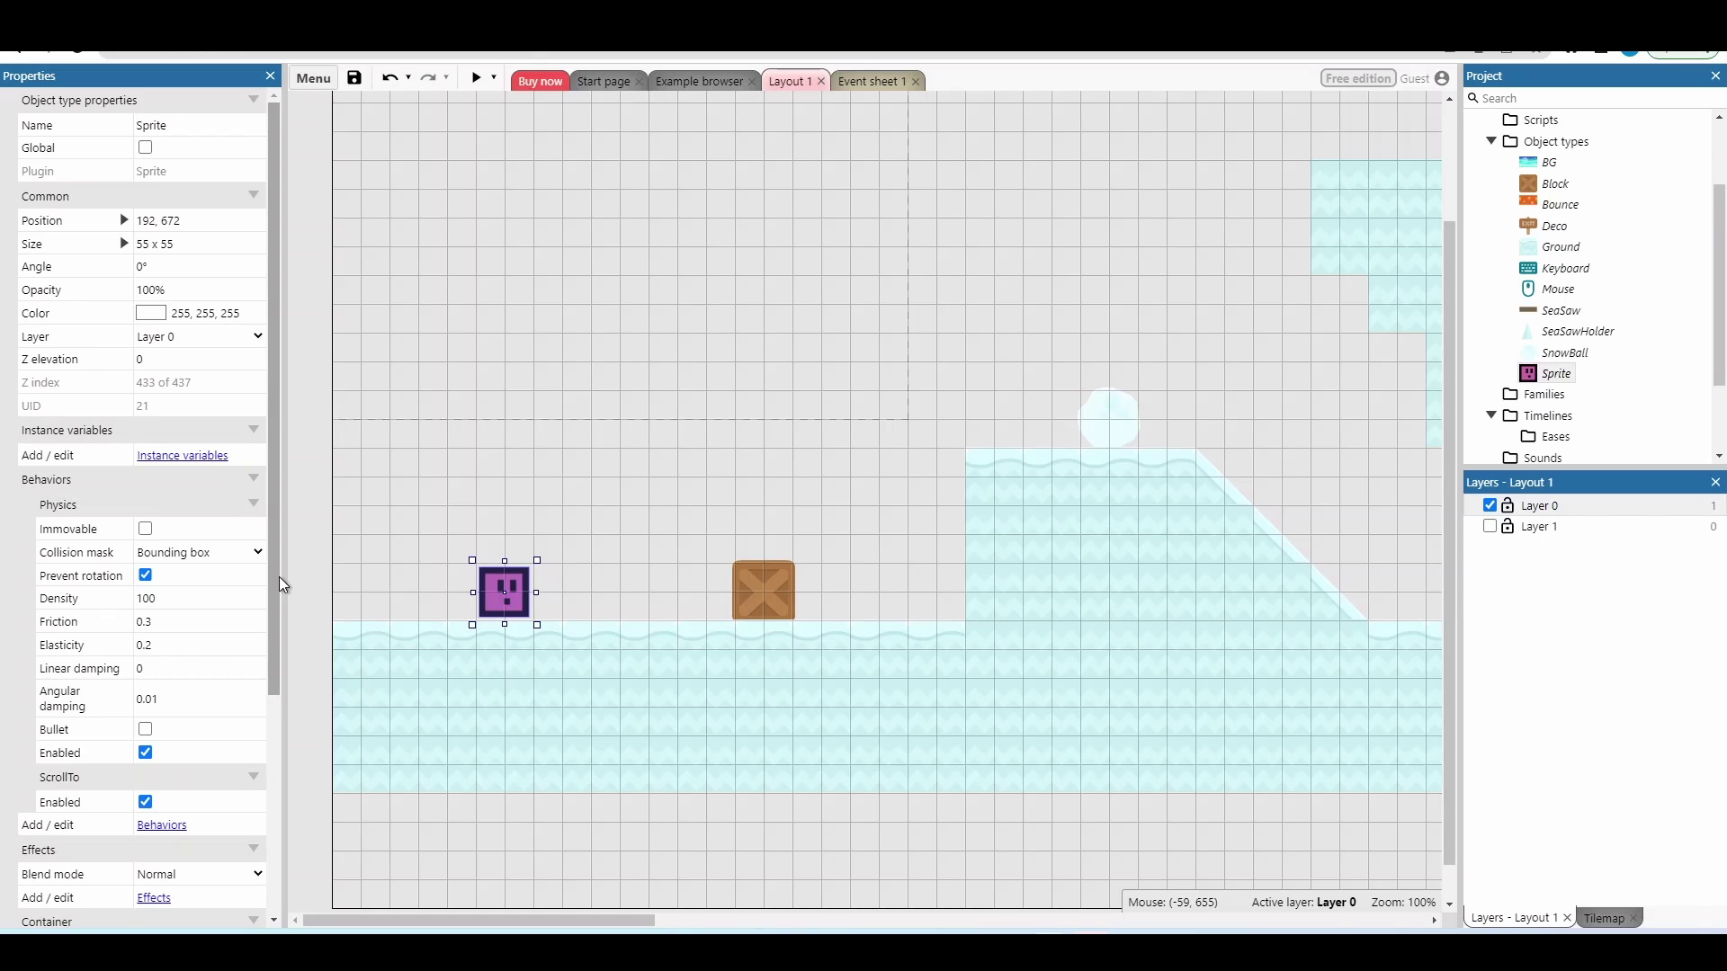
# Set the Physics density of the wooden crate (Block) to 10
pyautogui.scroll(-2, 276, 584)
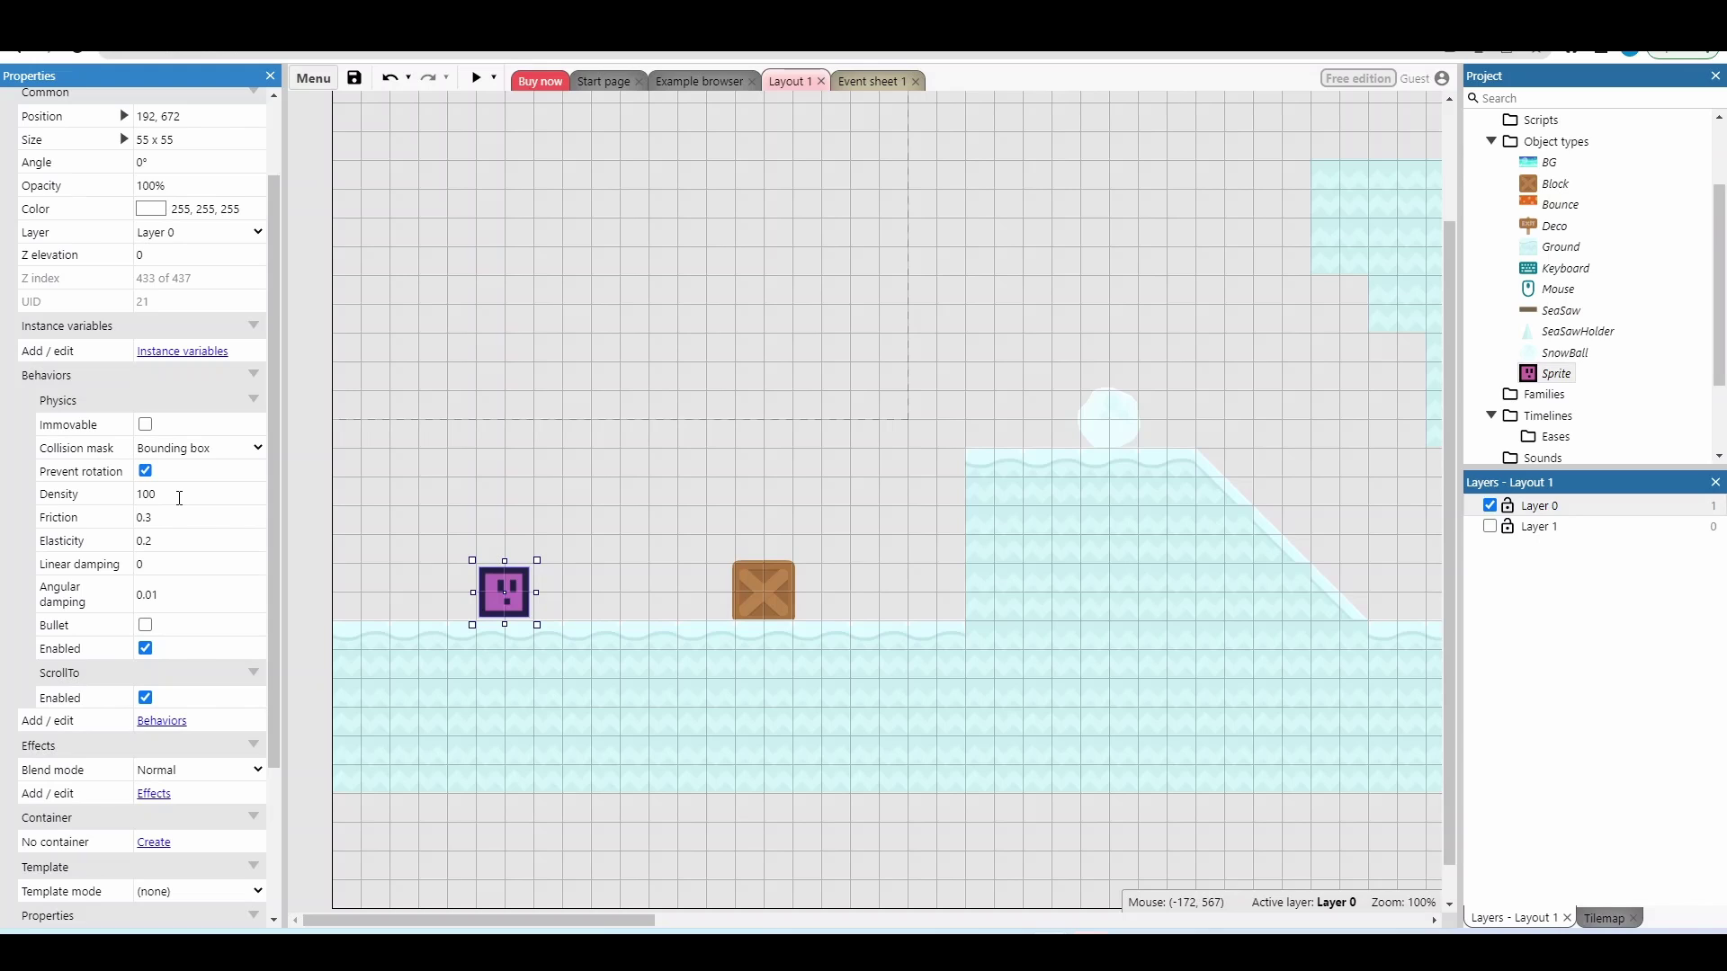
pyautogui.click(765, 601)
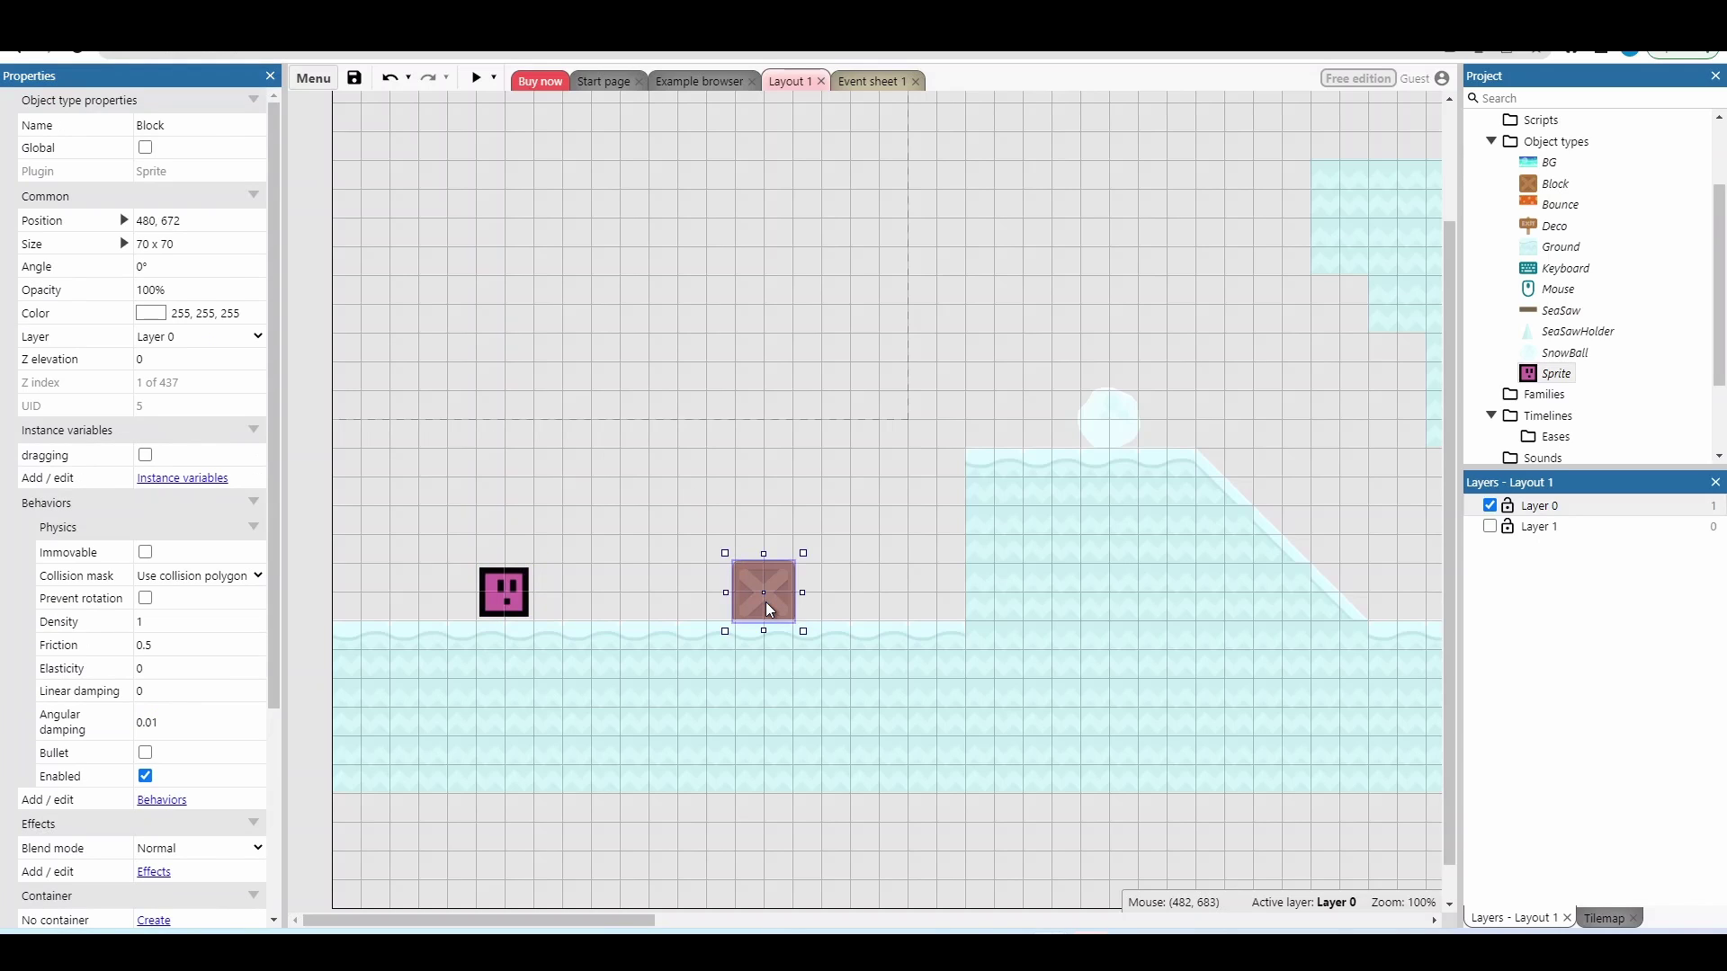
pyautogui.click(225, 617)
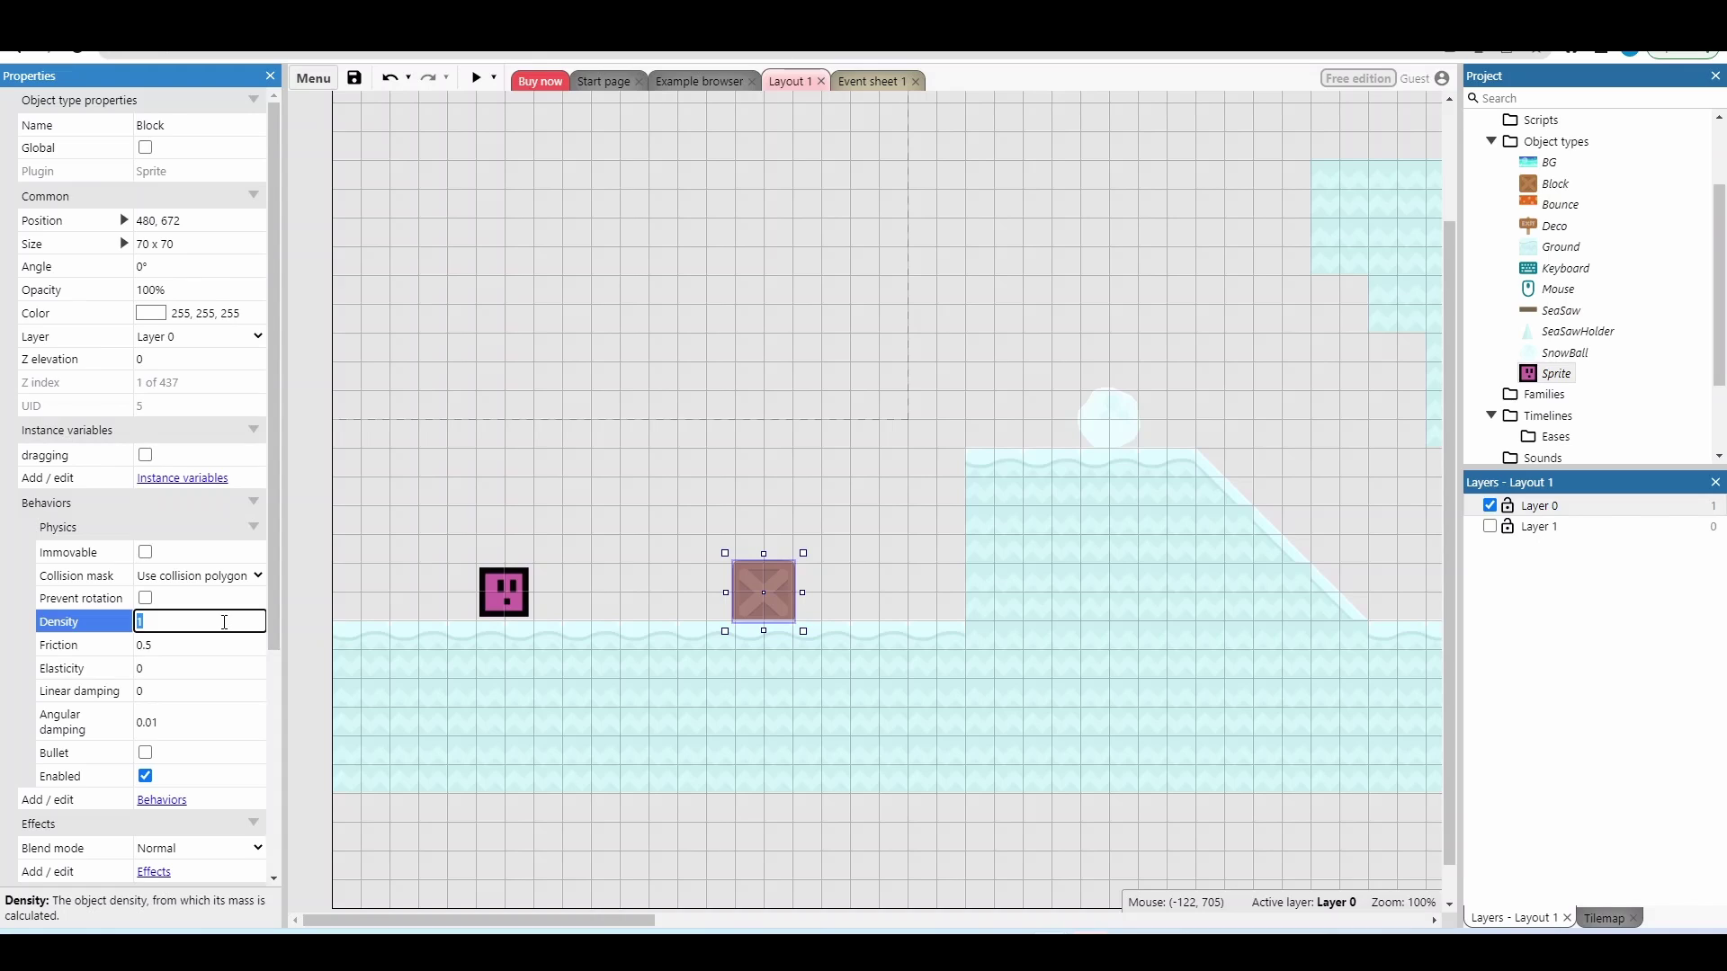
pyautogui.click(224, 622)
pyautogui.write('0')
pyautogui.press('Tab')
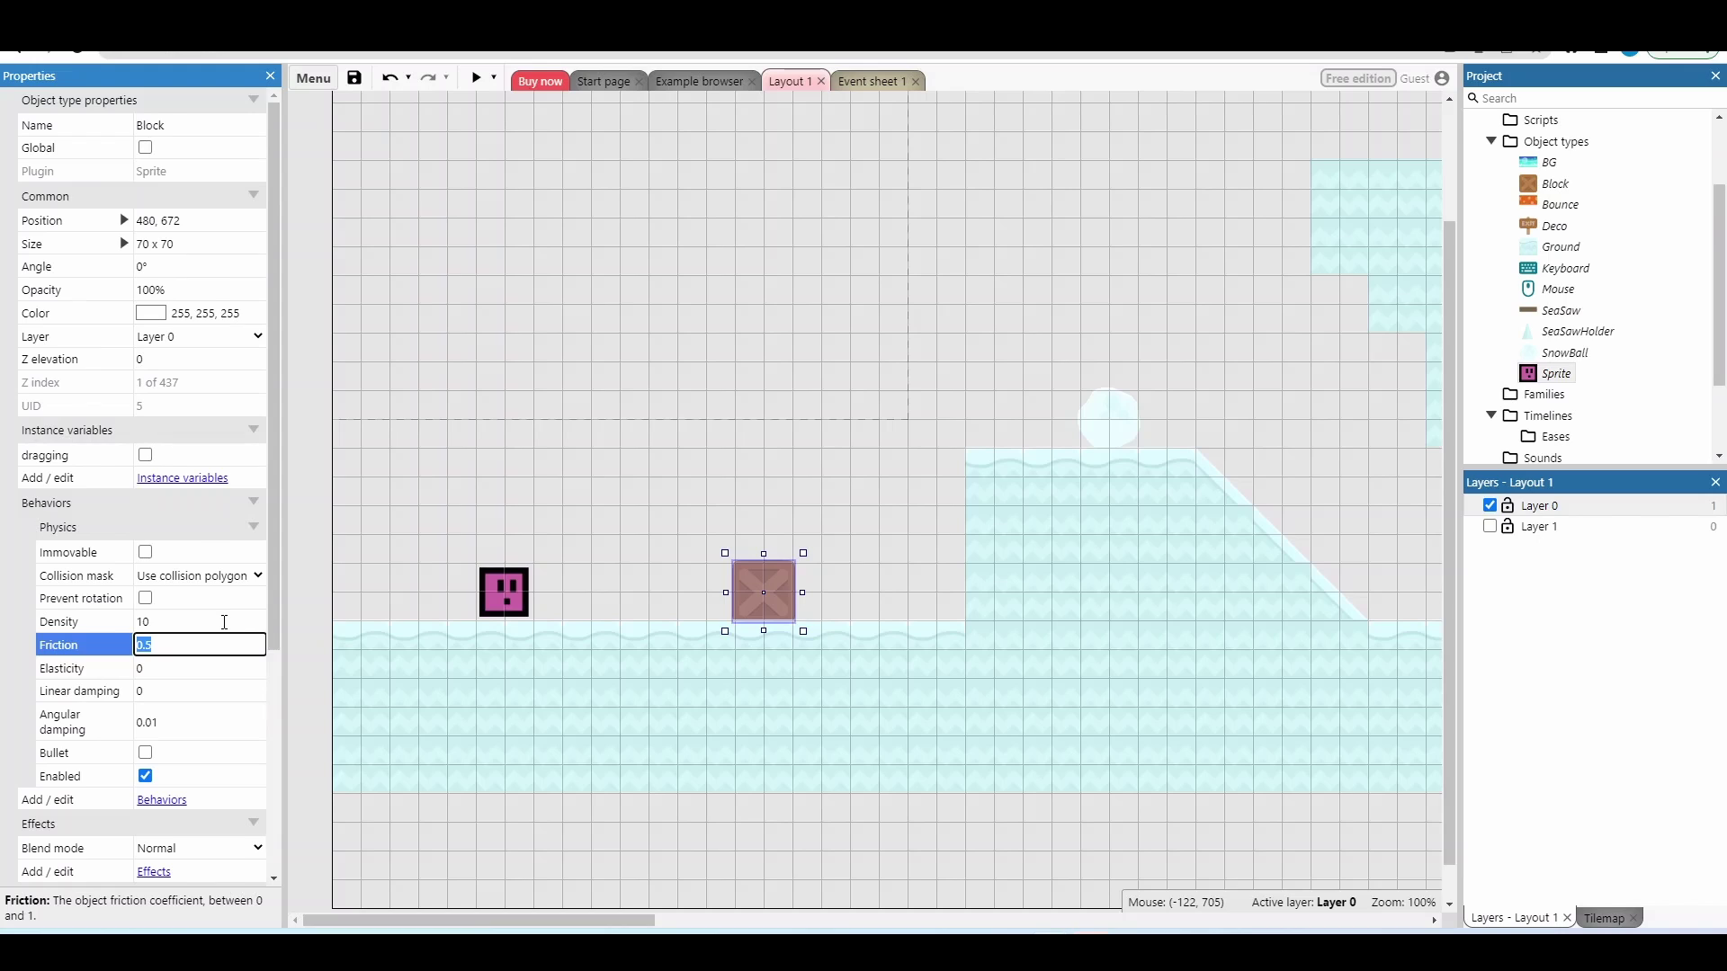
pyautogui.click(225, 622)
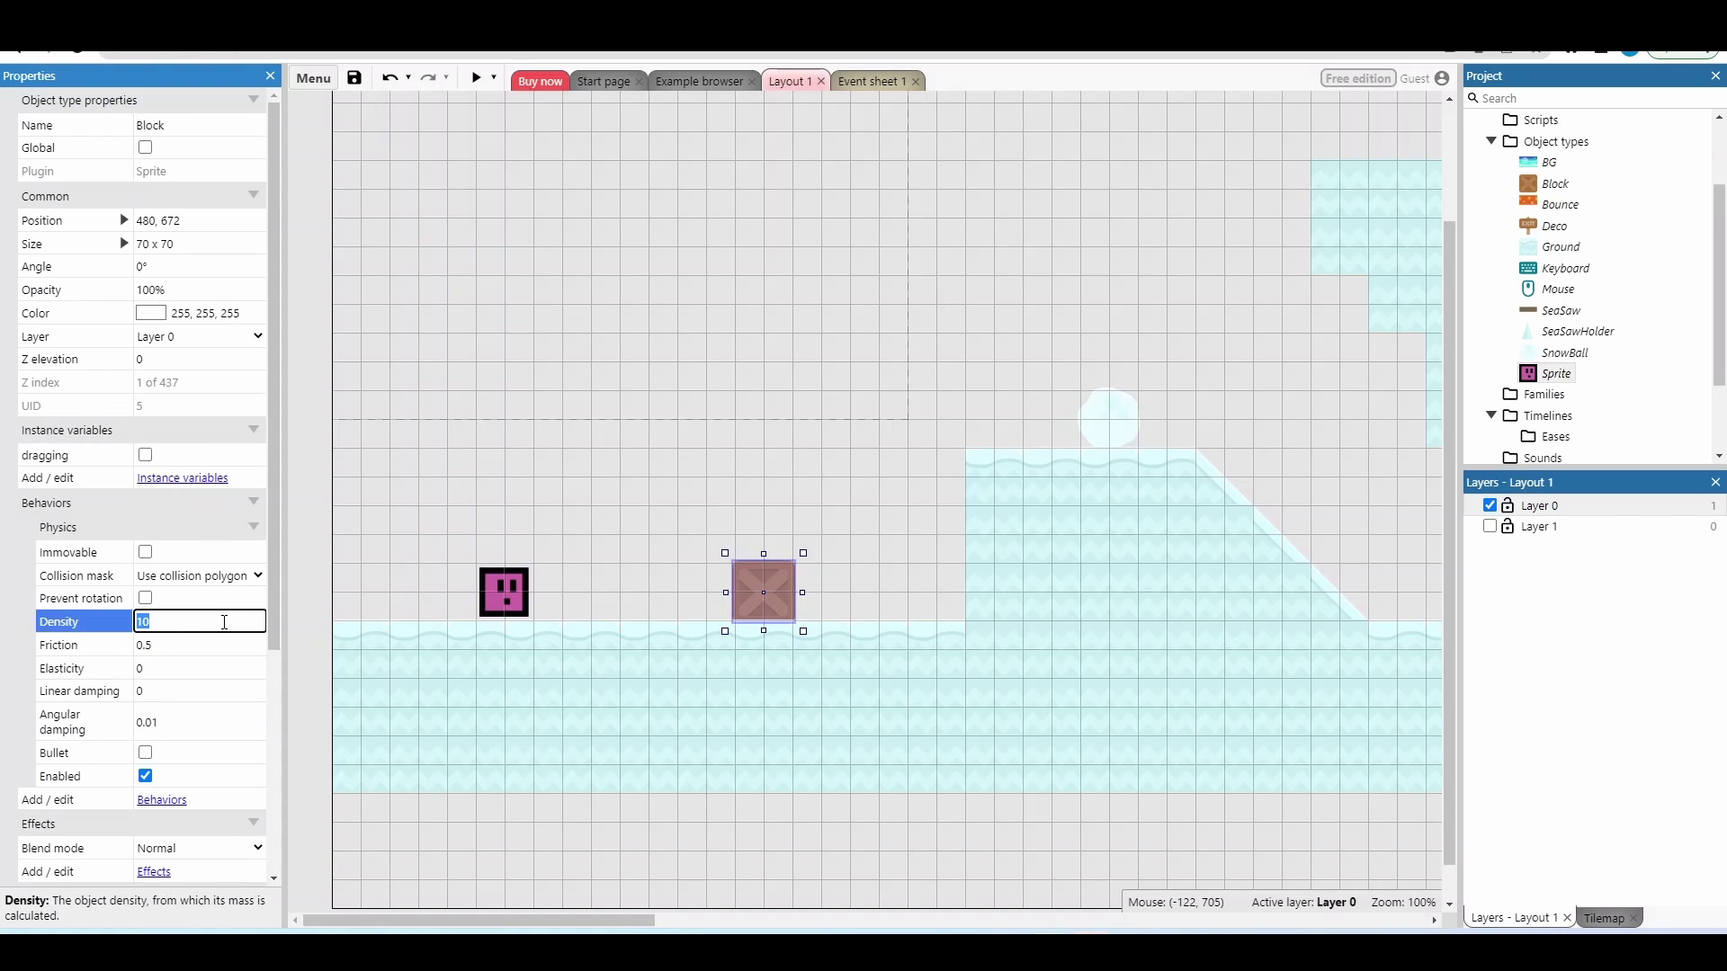
# Review the player sprite's Physics friction, elasticity, linear damping, angular damping and Bullet properties
pyautogui.click(513, 595)
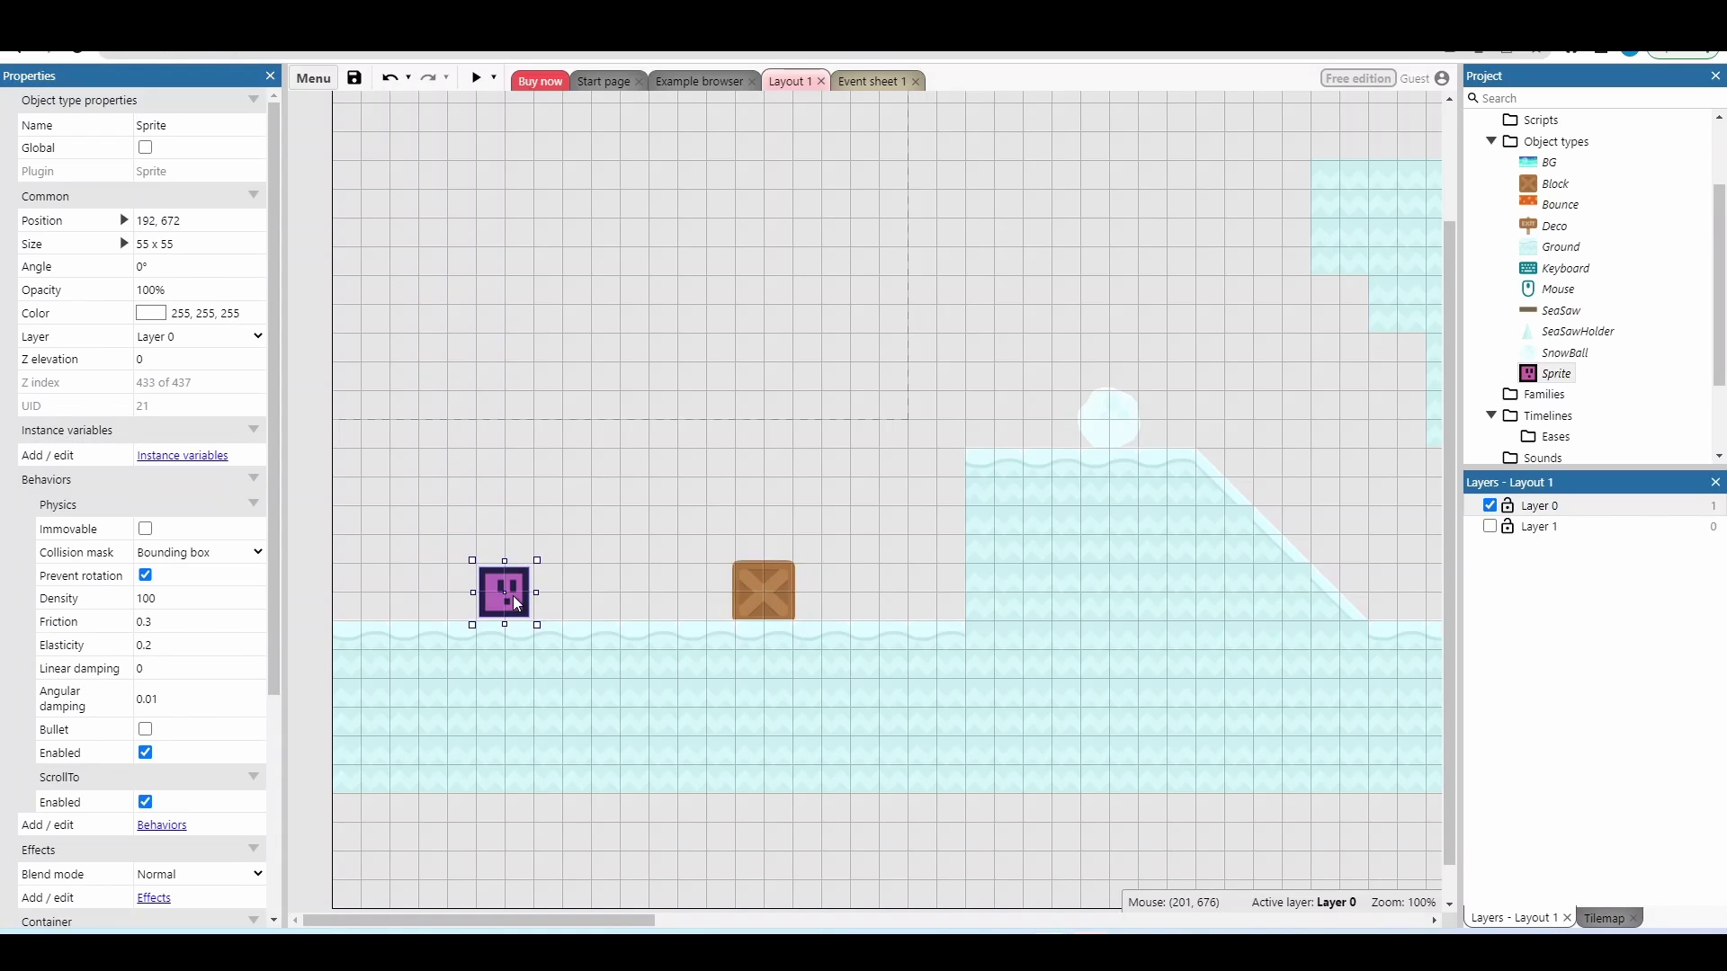
pyautogui.click(197, 622)
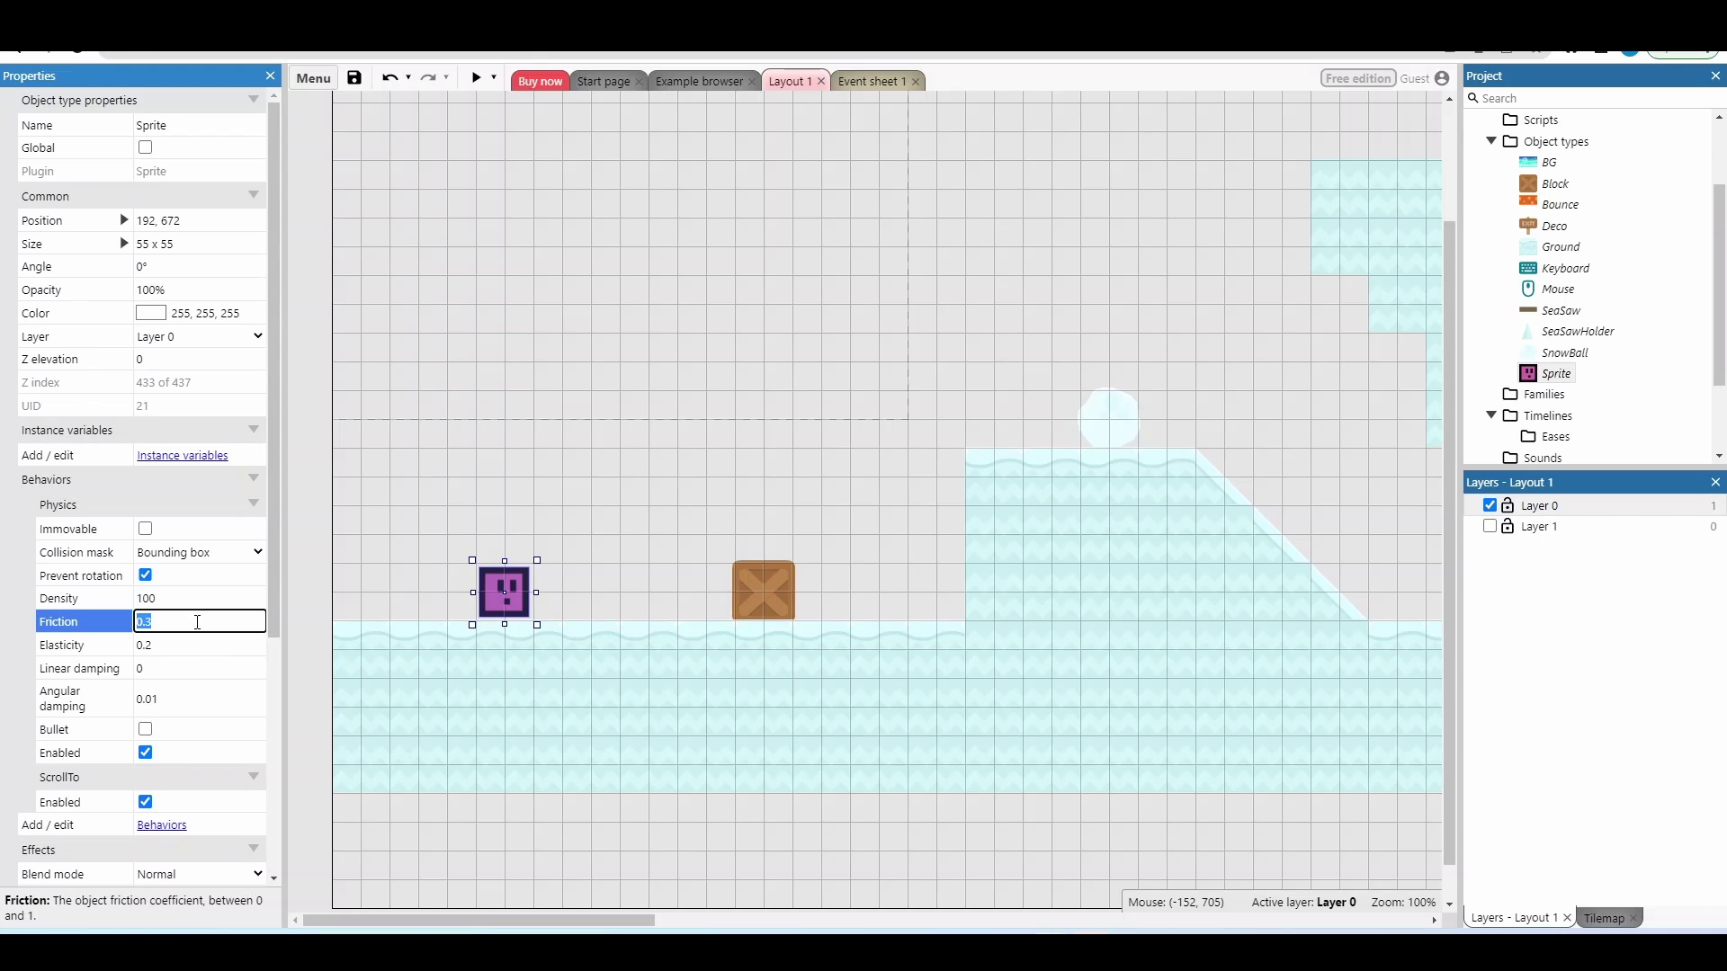
pyautogui.click(189, 644)
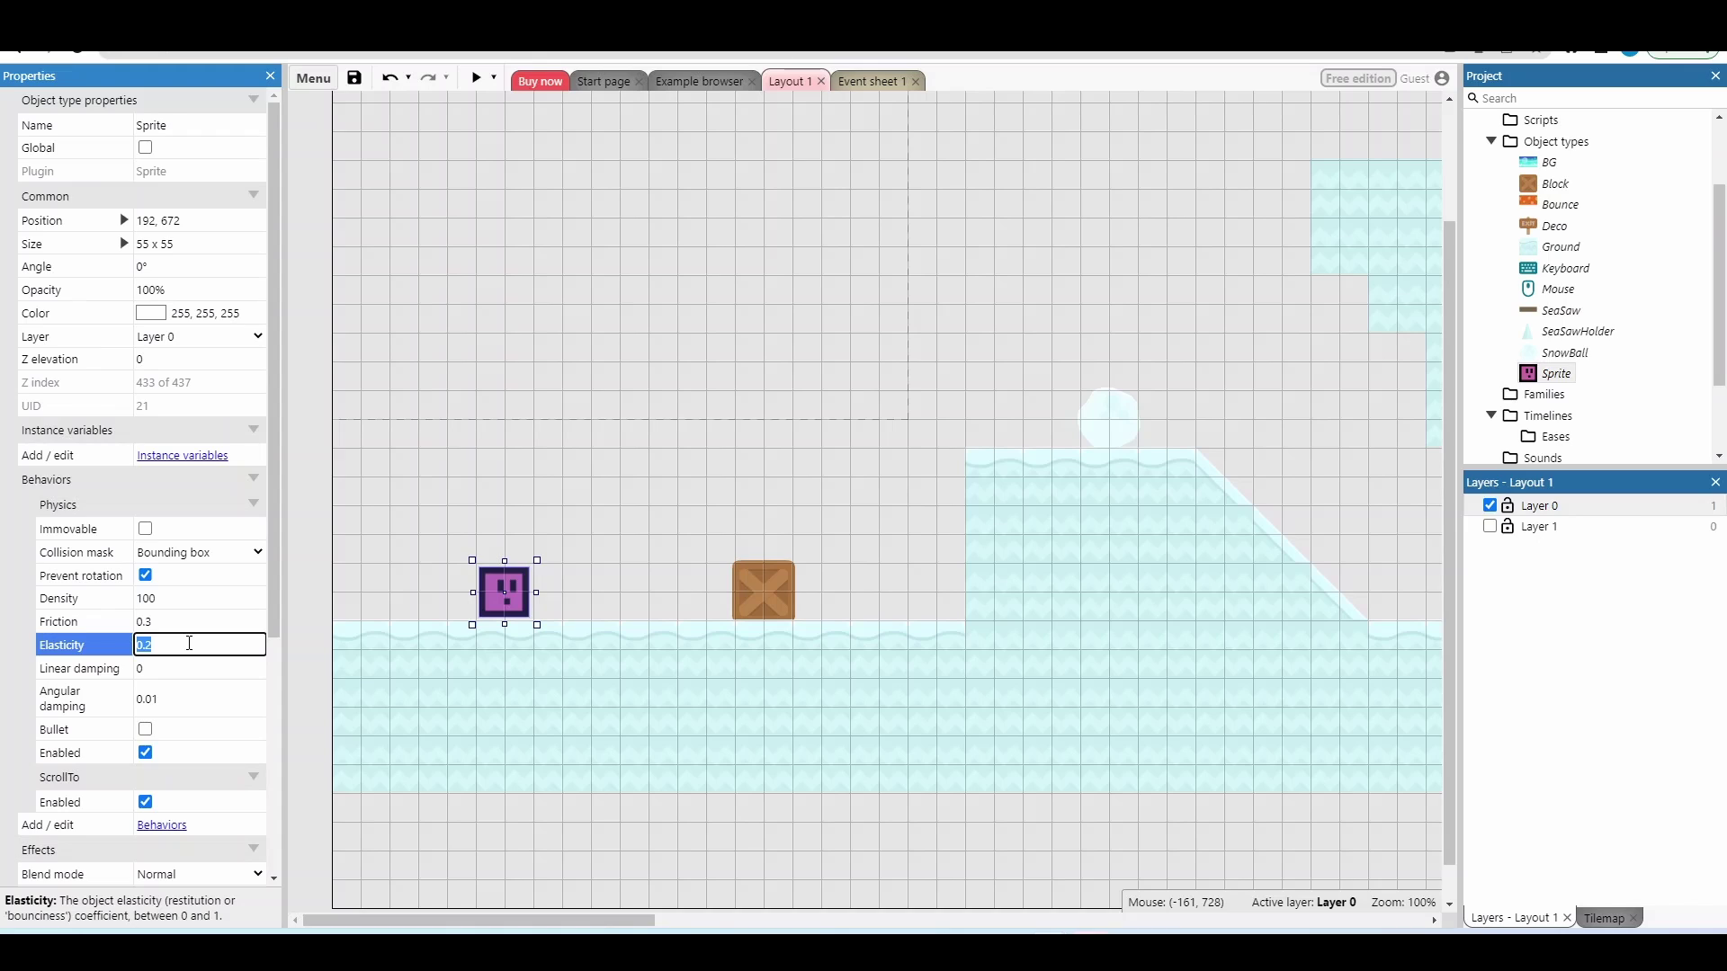
pyautogui.click(180, 671)
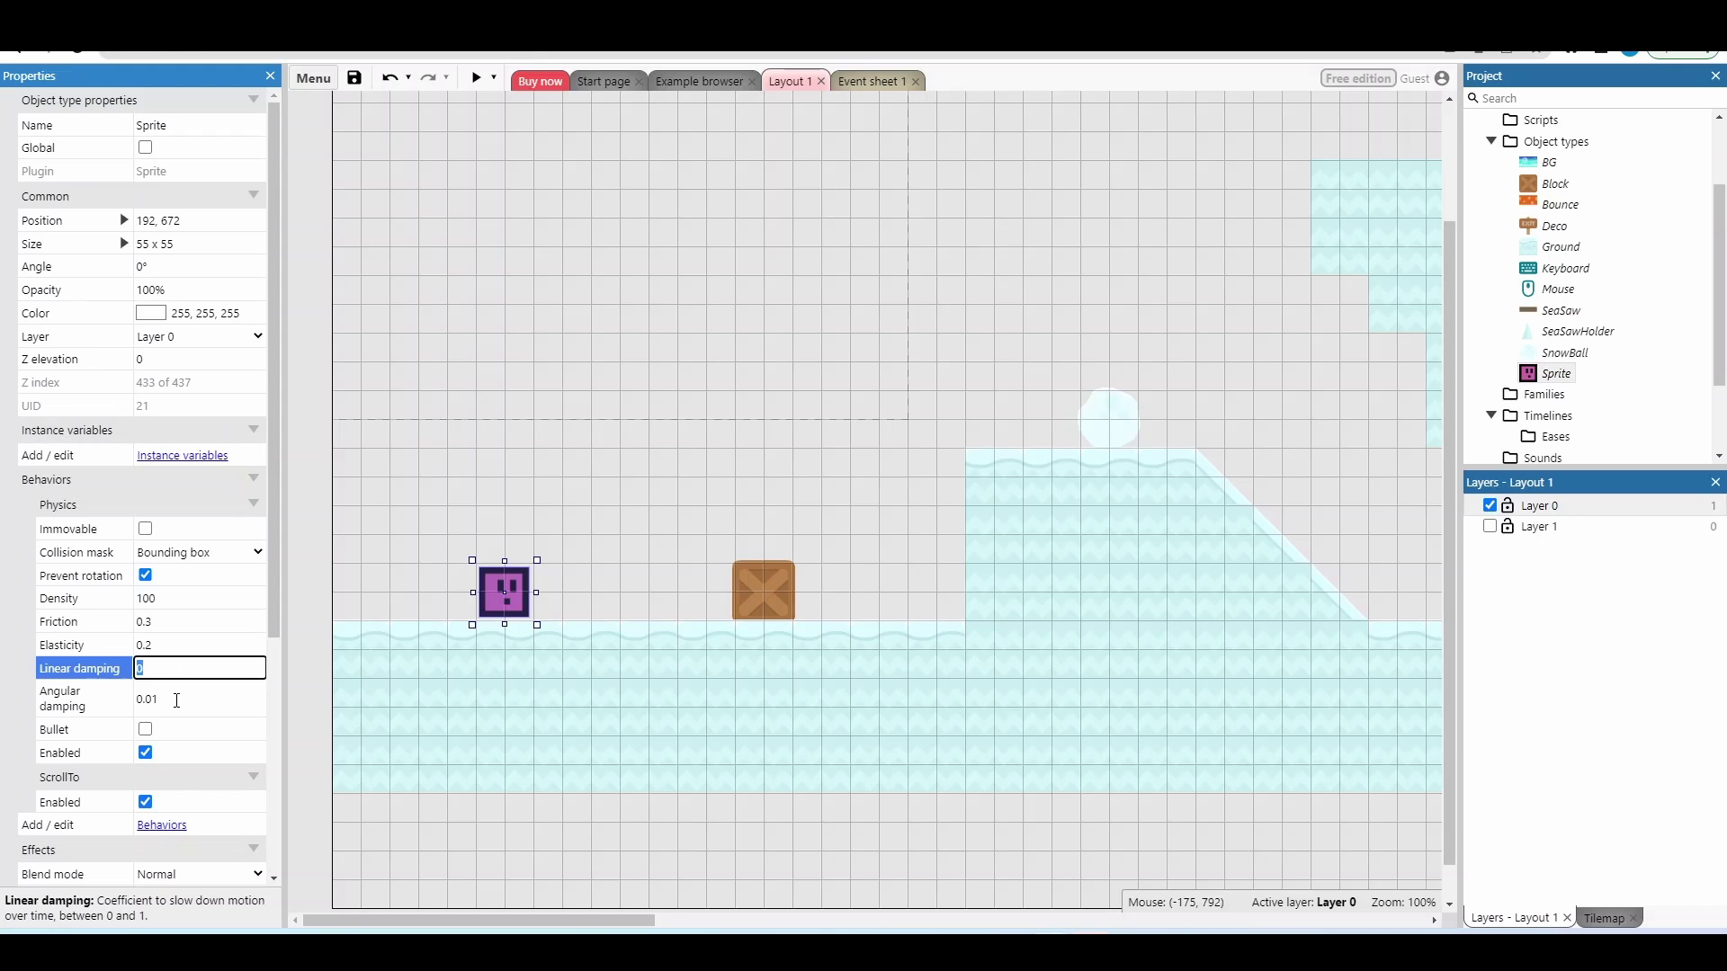
pyautogui.click(177, 700)
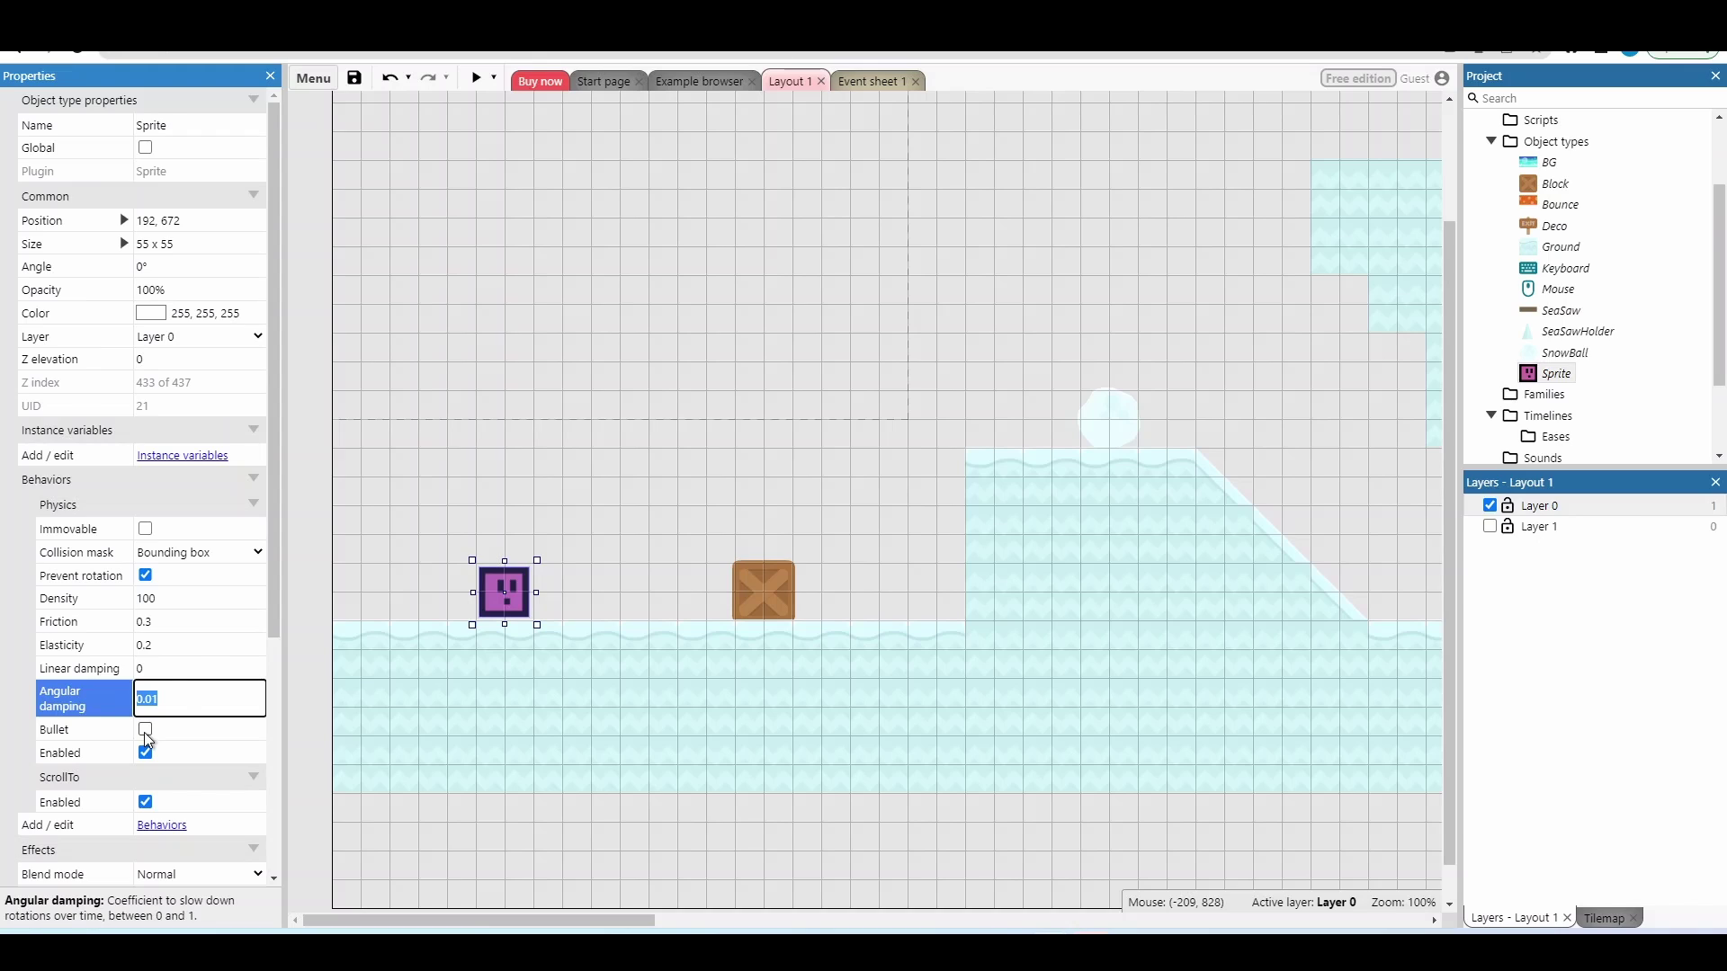
pyautogui.click(144, 729)
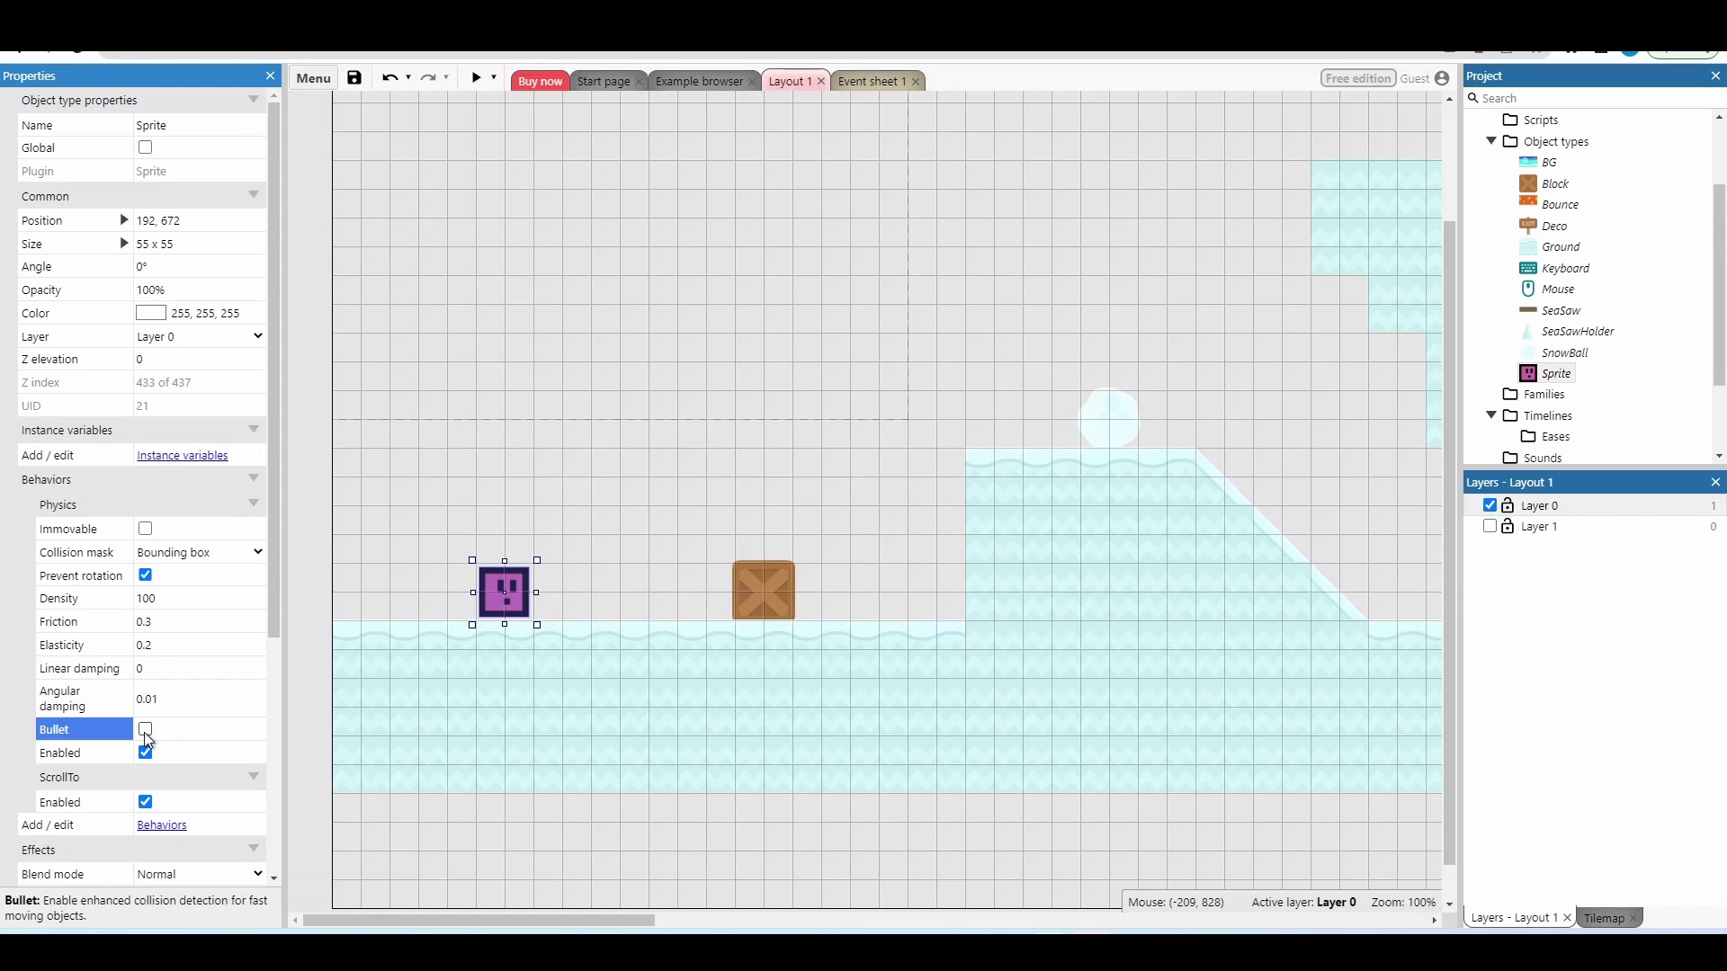
# Insert a Keyboard input object into the project
pyautogui.click(605, 450)
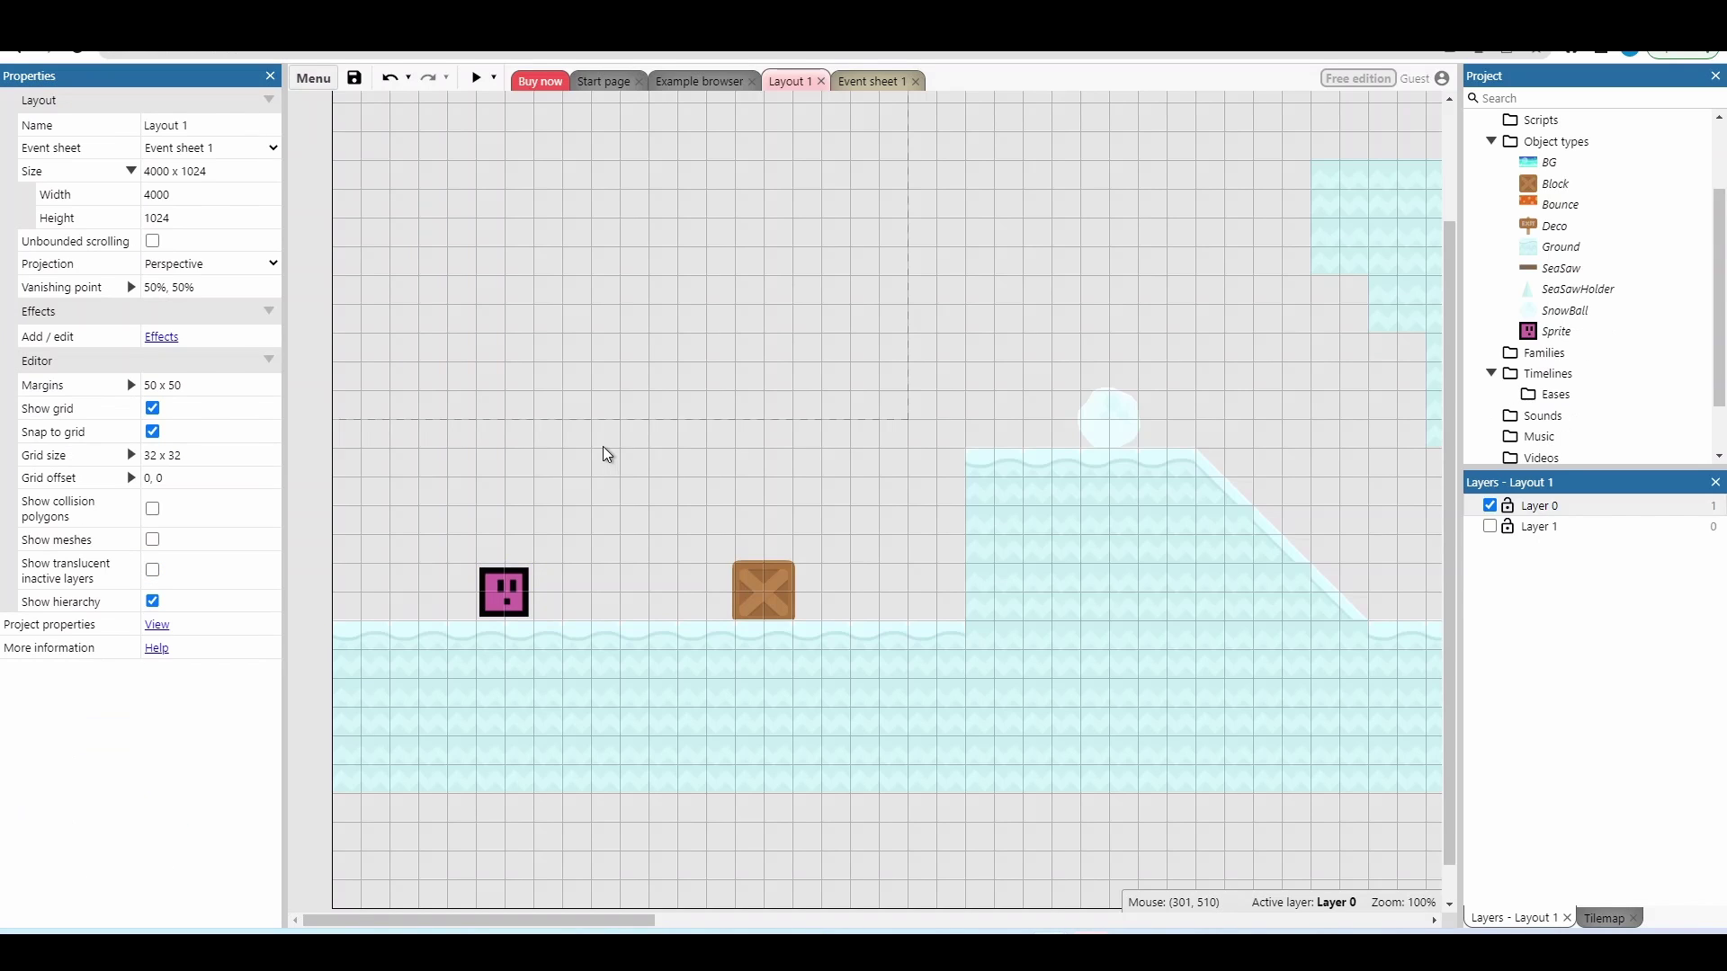
pyautogui.rightClick(604, 449)
pyautogui.click(629, 464)
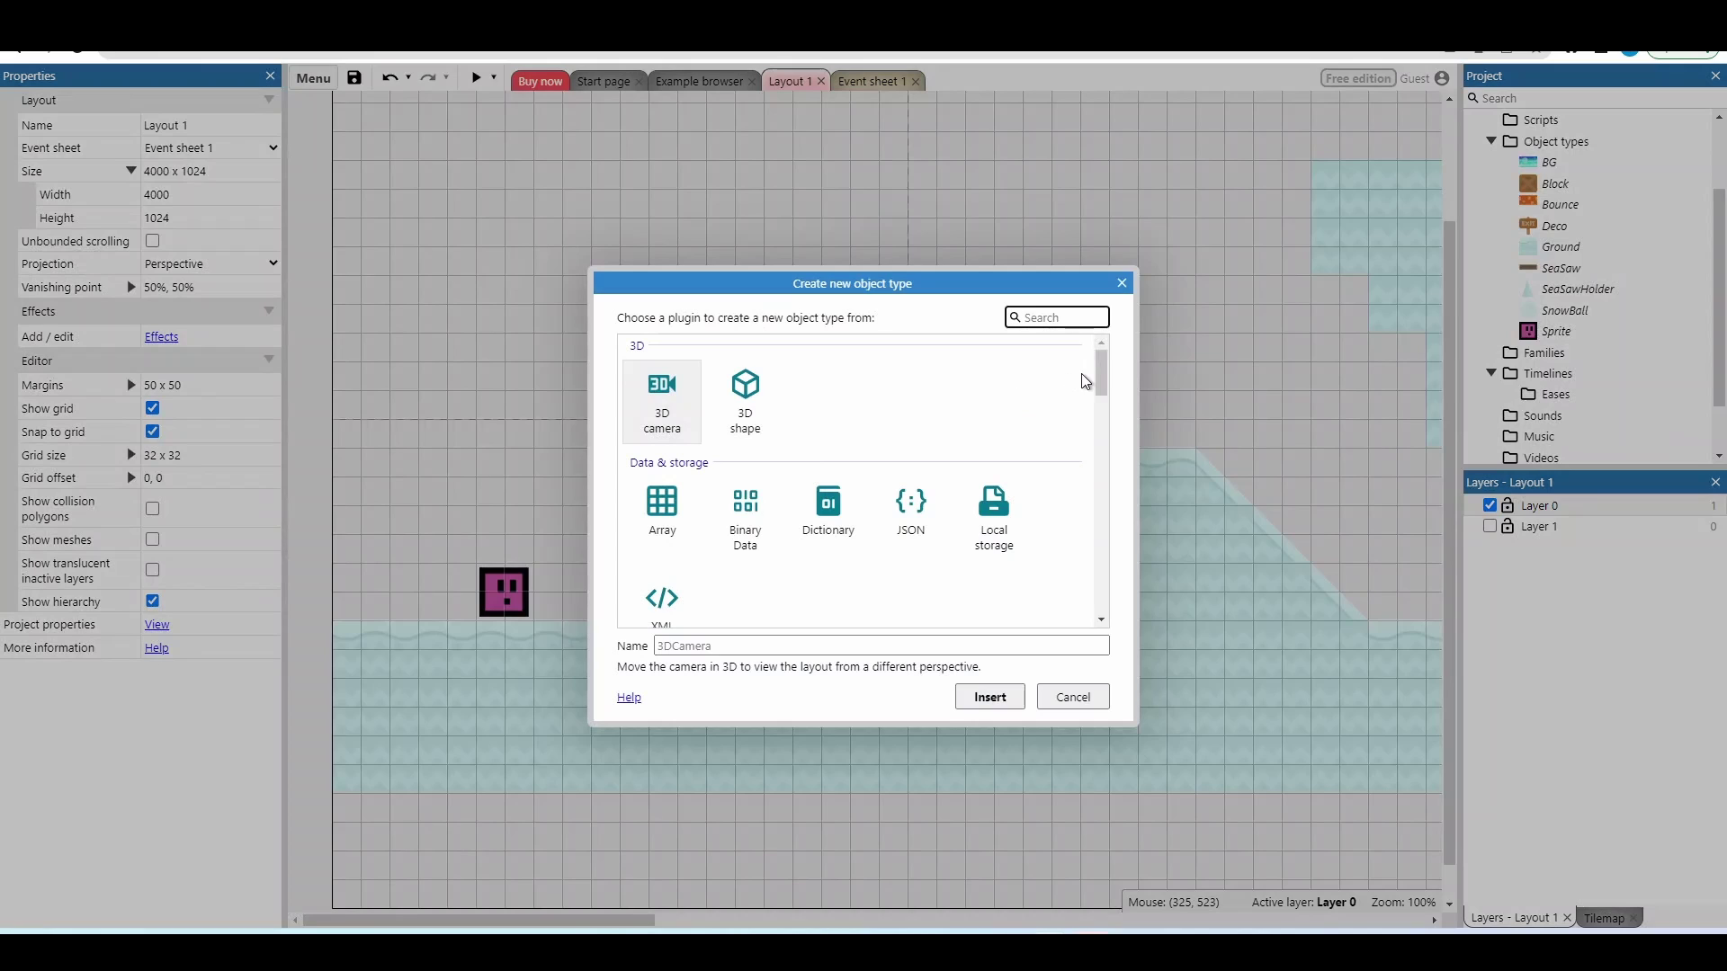
pyautogui.moveTo(1099, 369); pyautogui.dragTo(1099, 482)
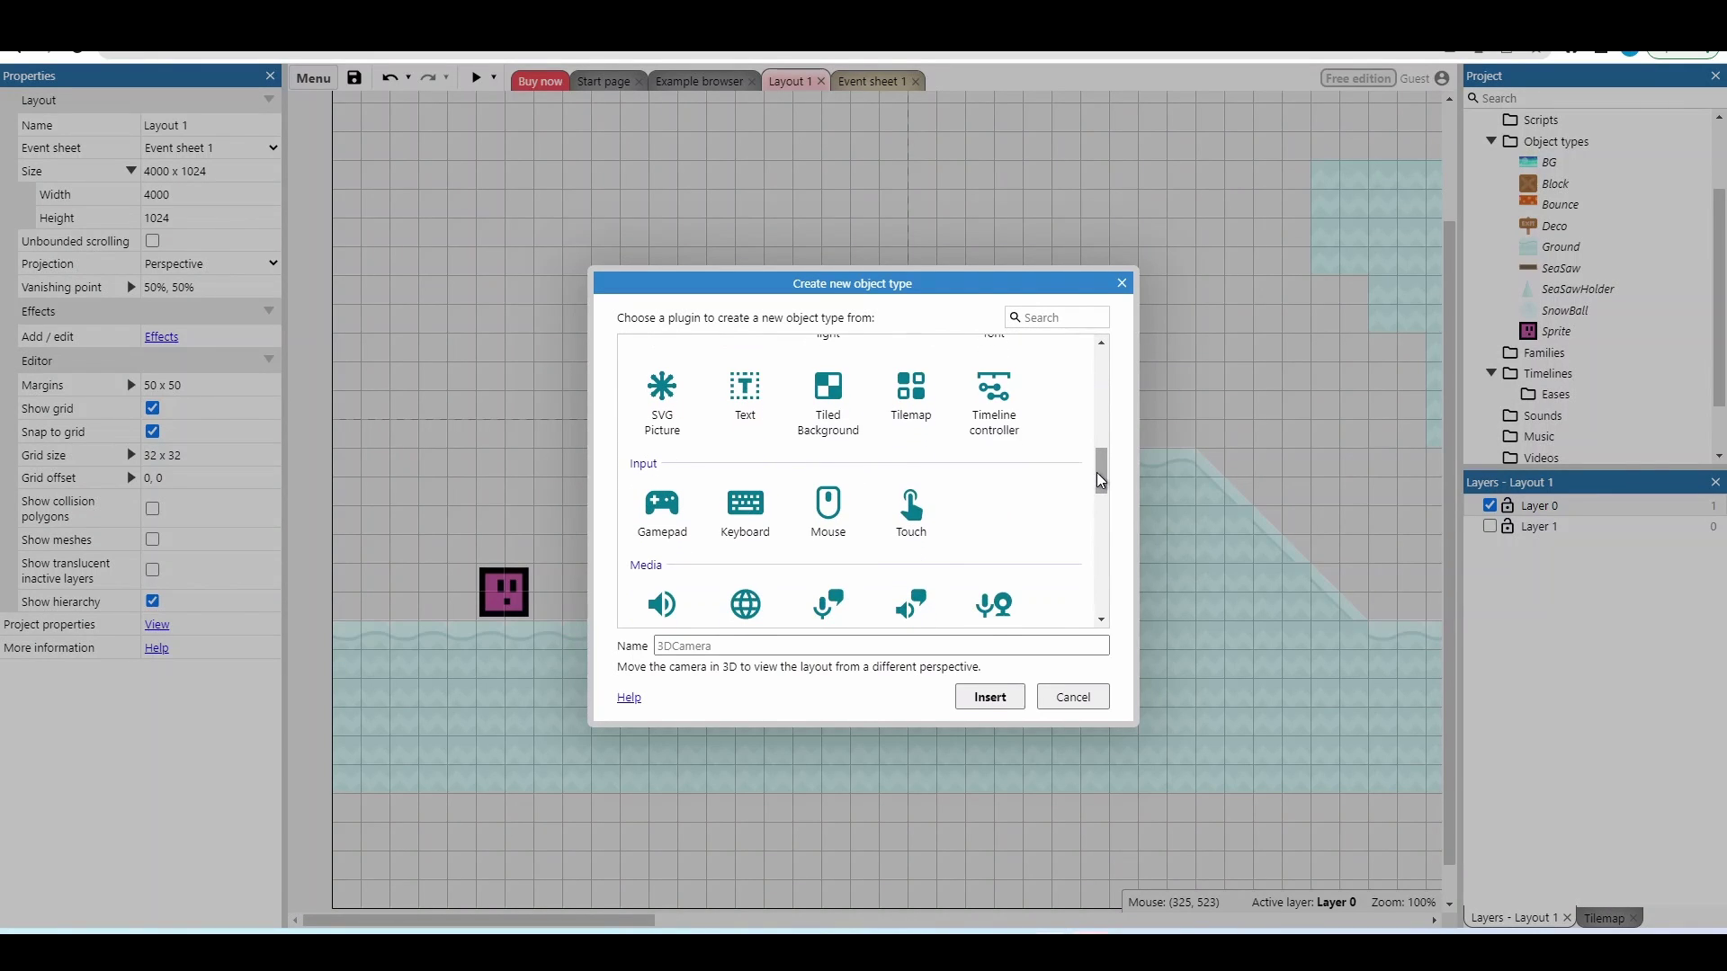
pyautogui.doubleClick(760, 526)
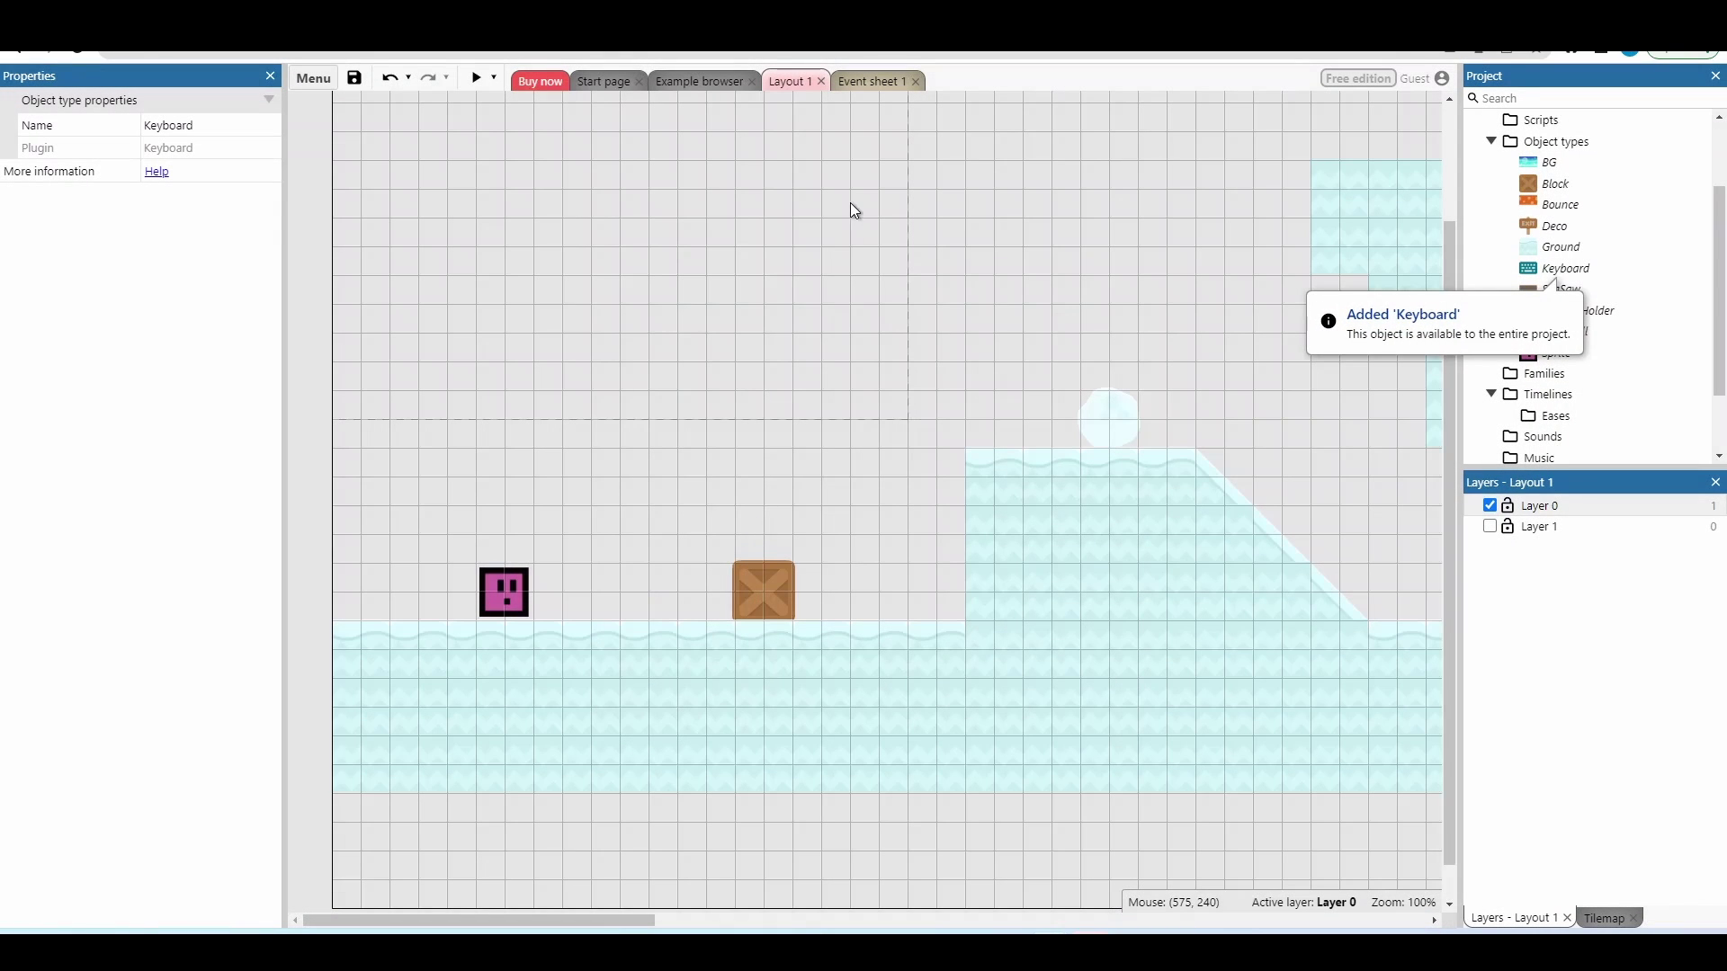
# Add a global number variable named Speed with initial value 15 to Event sheet 1
pyautogui.click(862, 89)
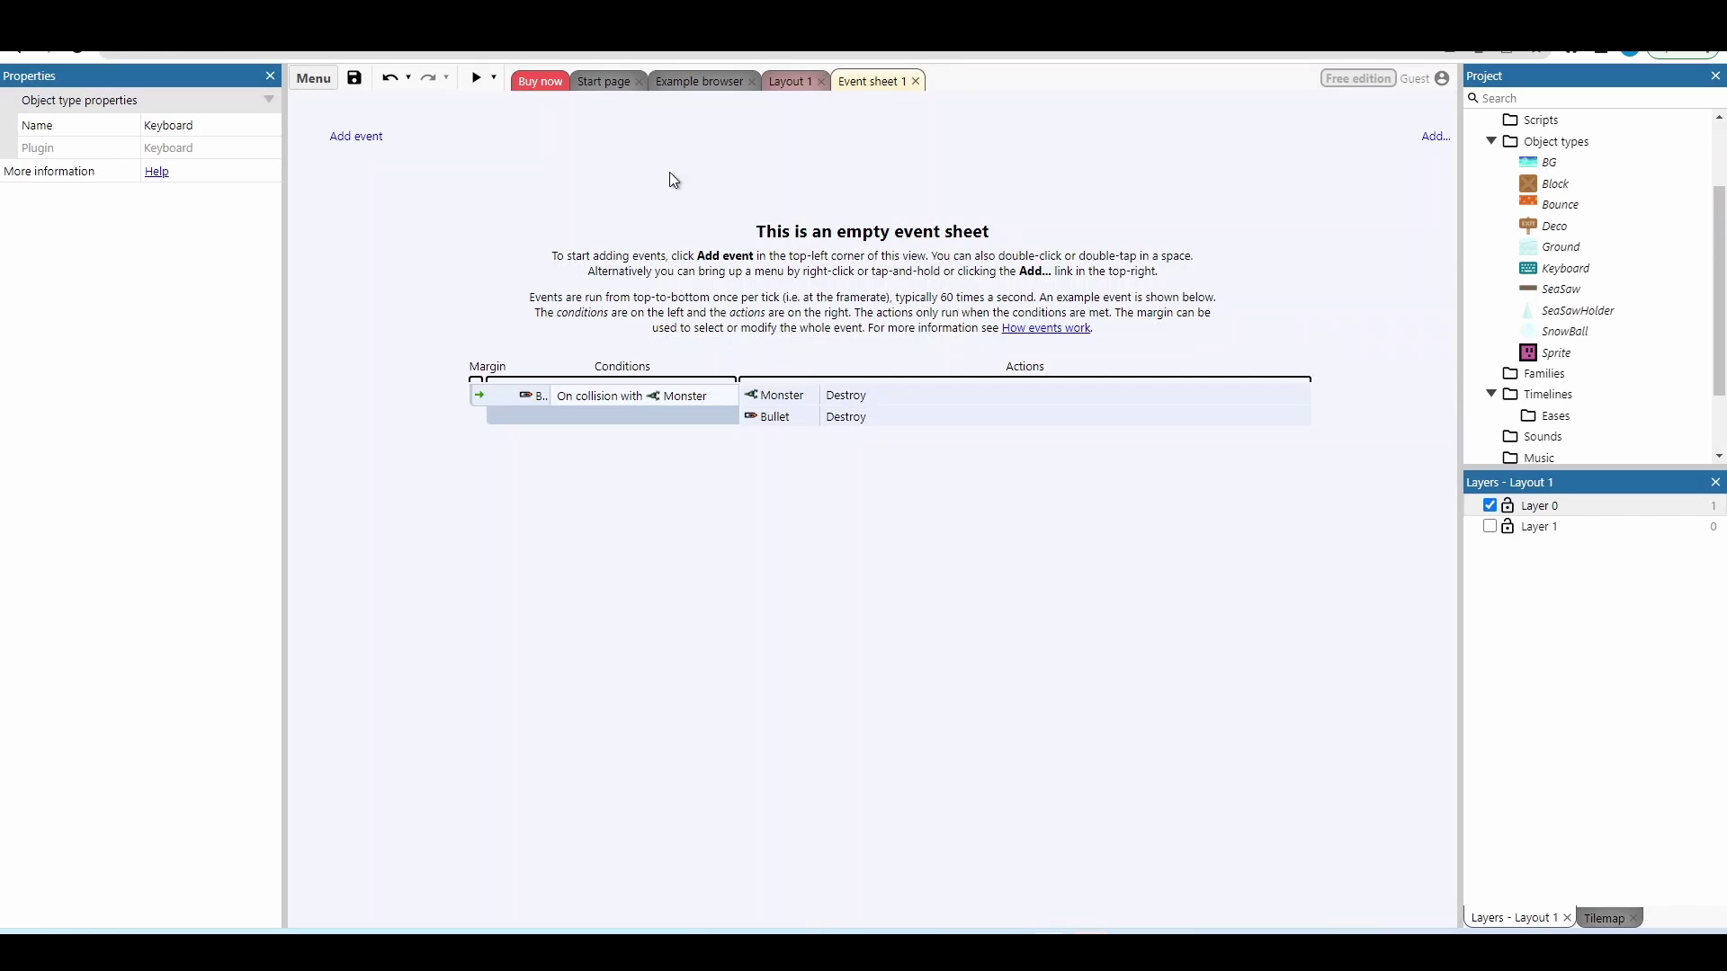
pyautogui.rightClick(466, 214)
pyautogui.click(537, 368)
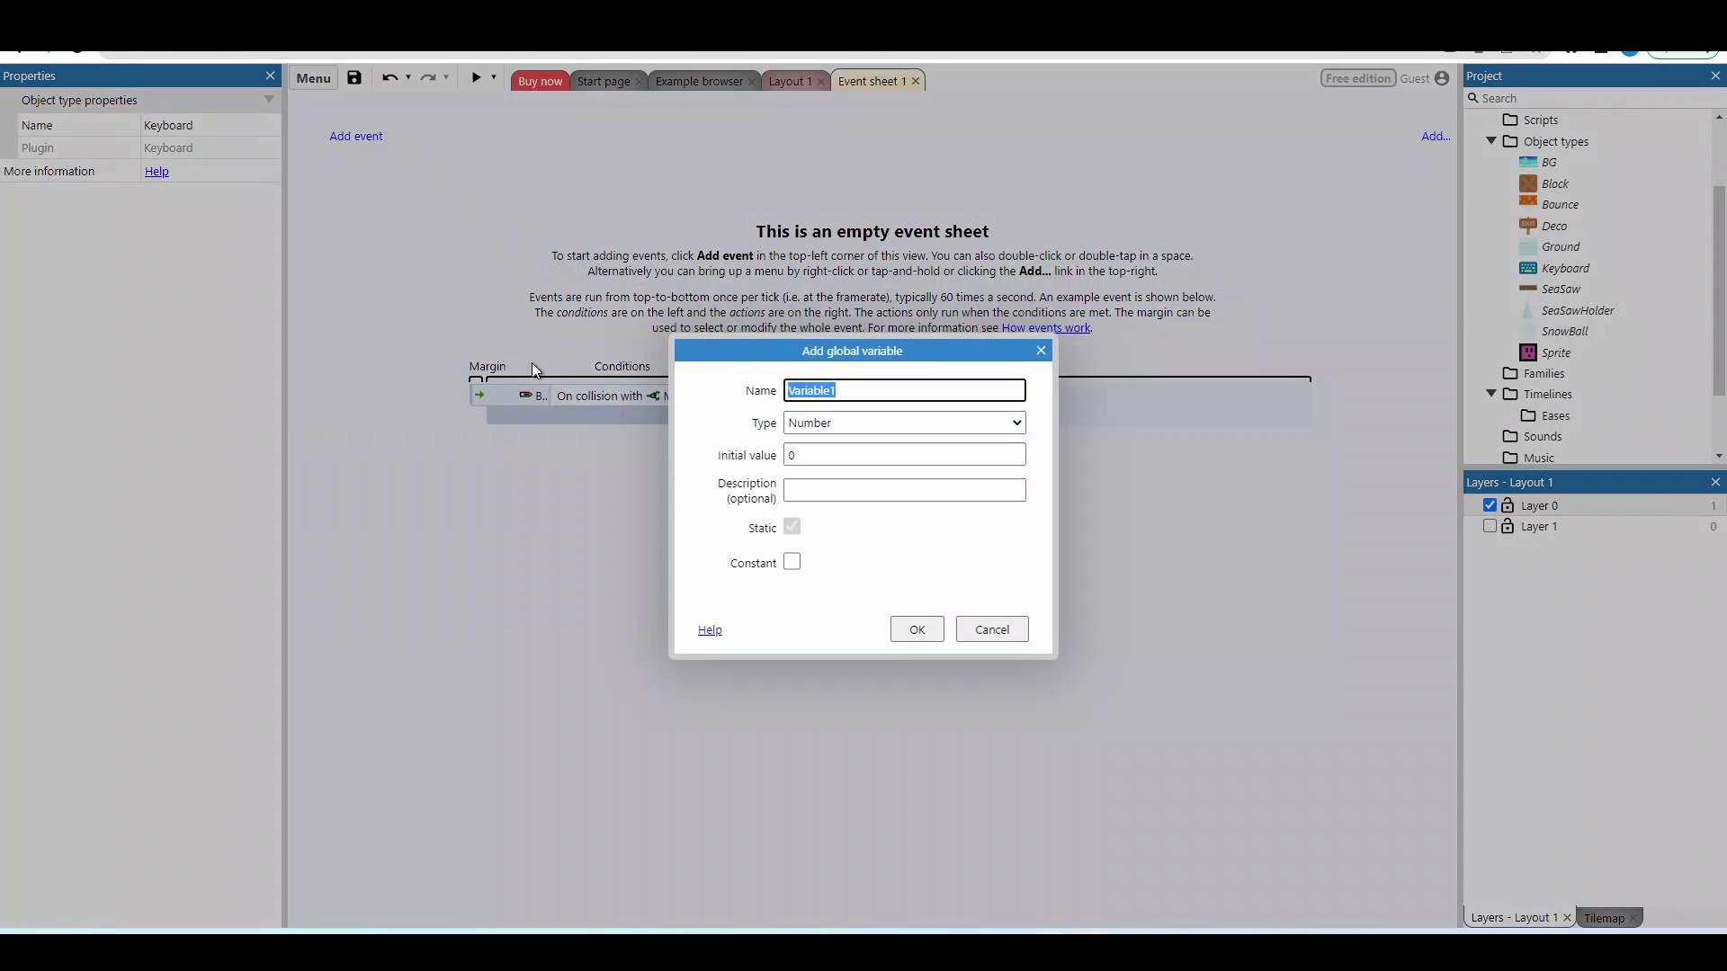
pyautogui.write('Speed')
pyautogui.click(813, 462)
pyautogui.write('1')
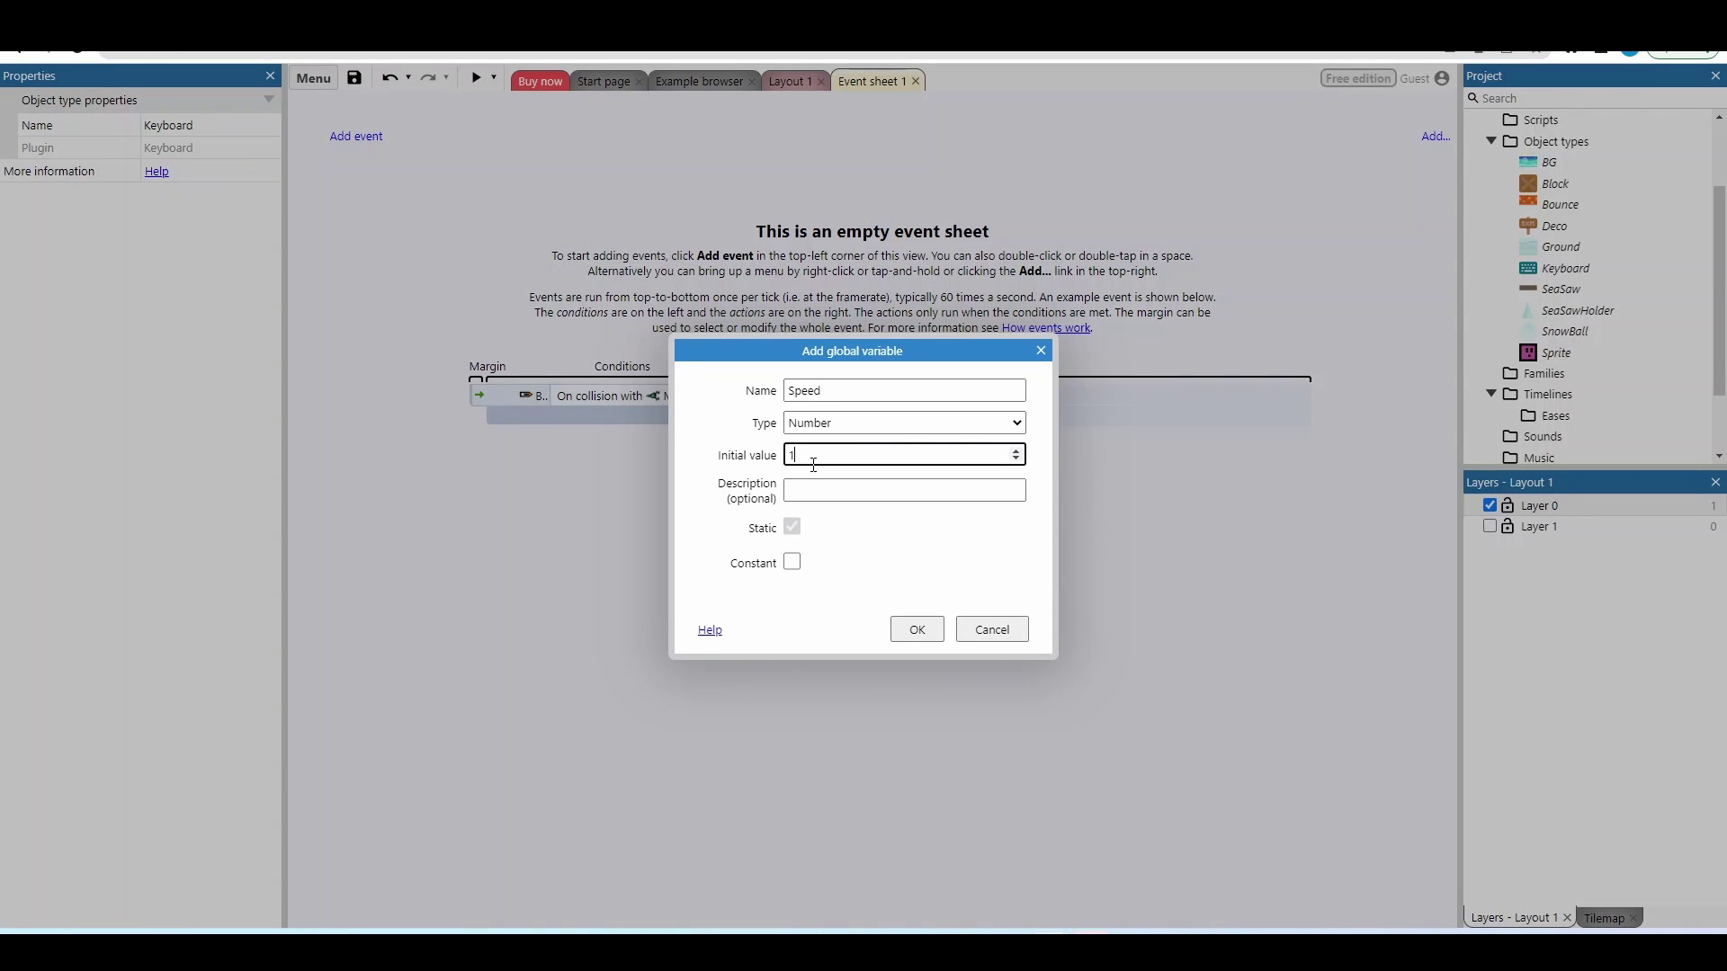
pyautogui.write('5')
pyautogui.press('Return')
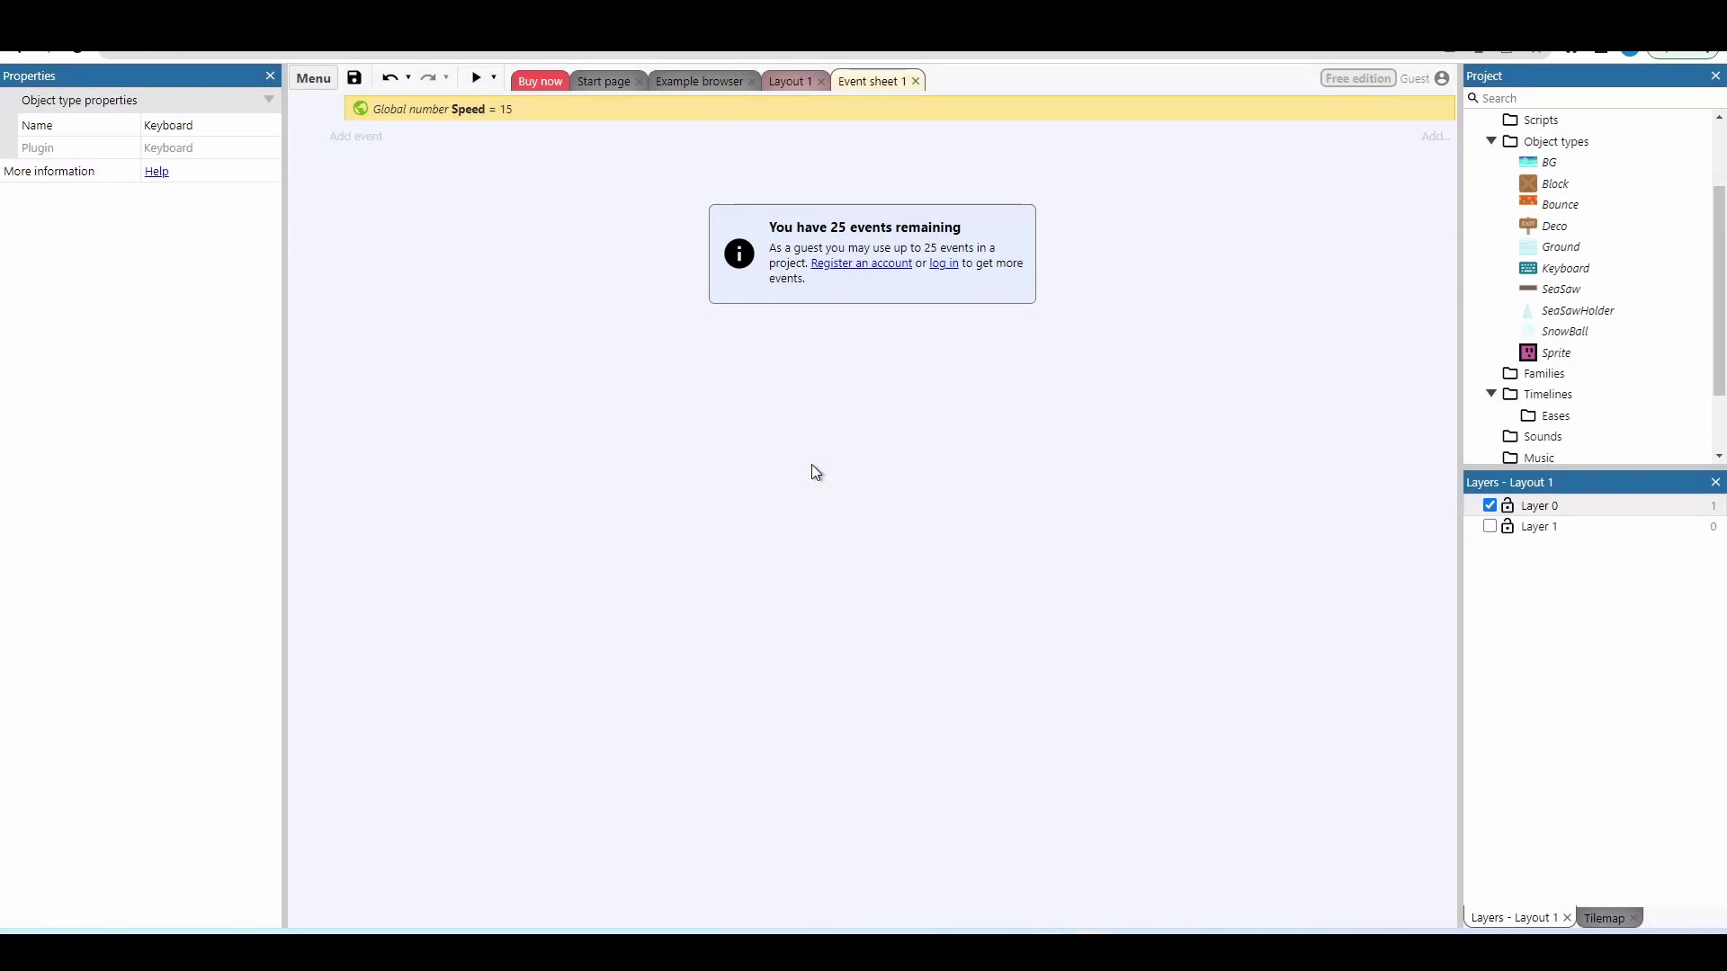
# Add a global number variable named JumpHeight with initial value 13
pyautogui.rightClick(550, 135)
pyautogui.click(619, 281)
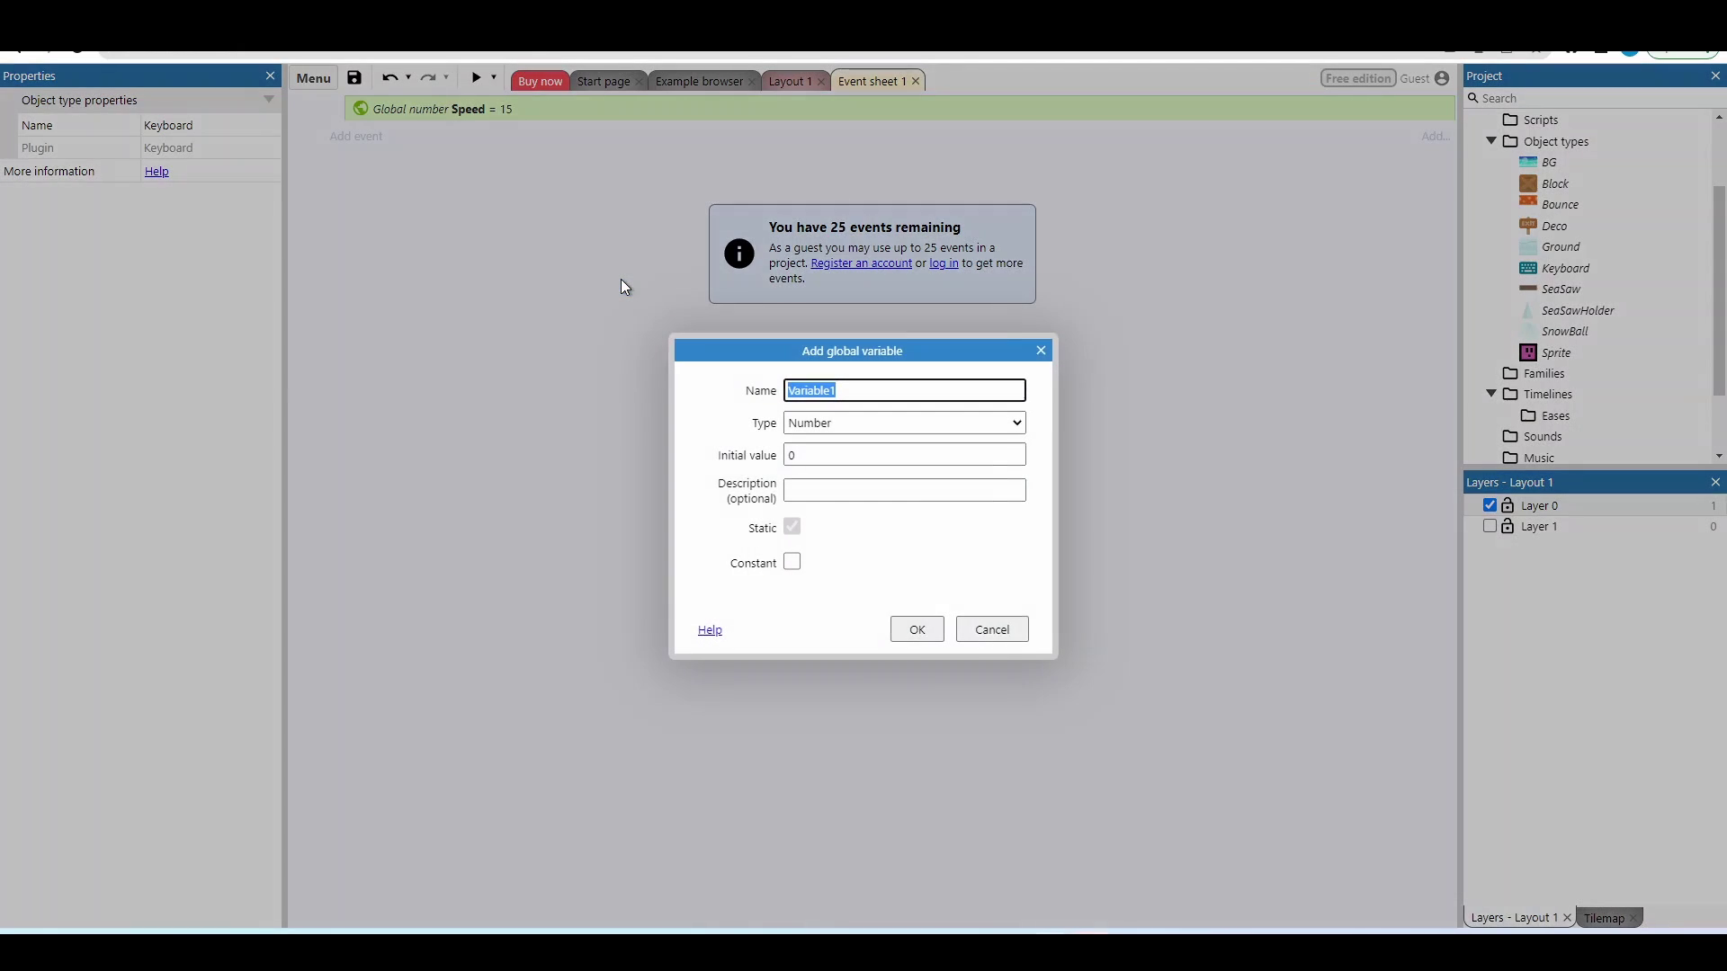
pyautogui.write('JumpHeight')
pyautogui.click(805, 452)
pyautogui.press('BackSpace')
pyautogui.write('13')
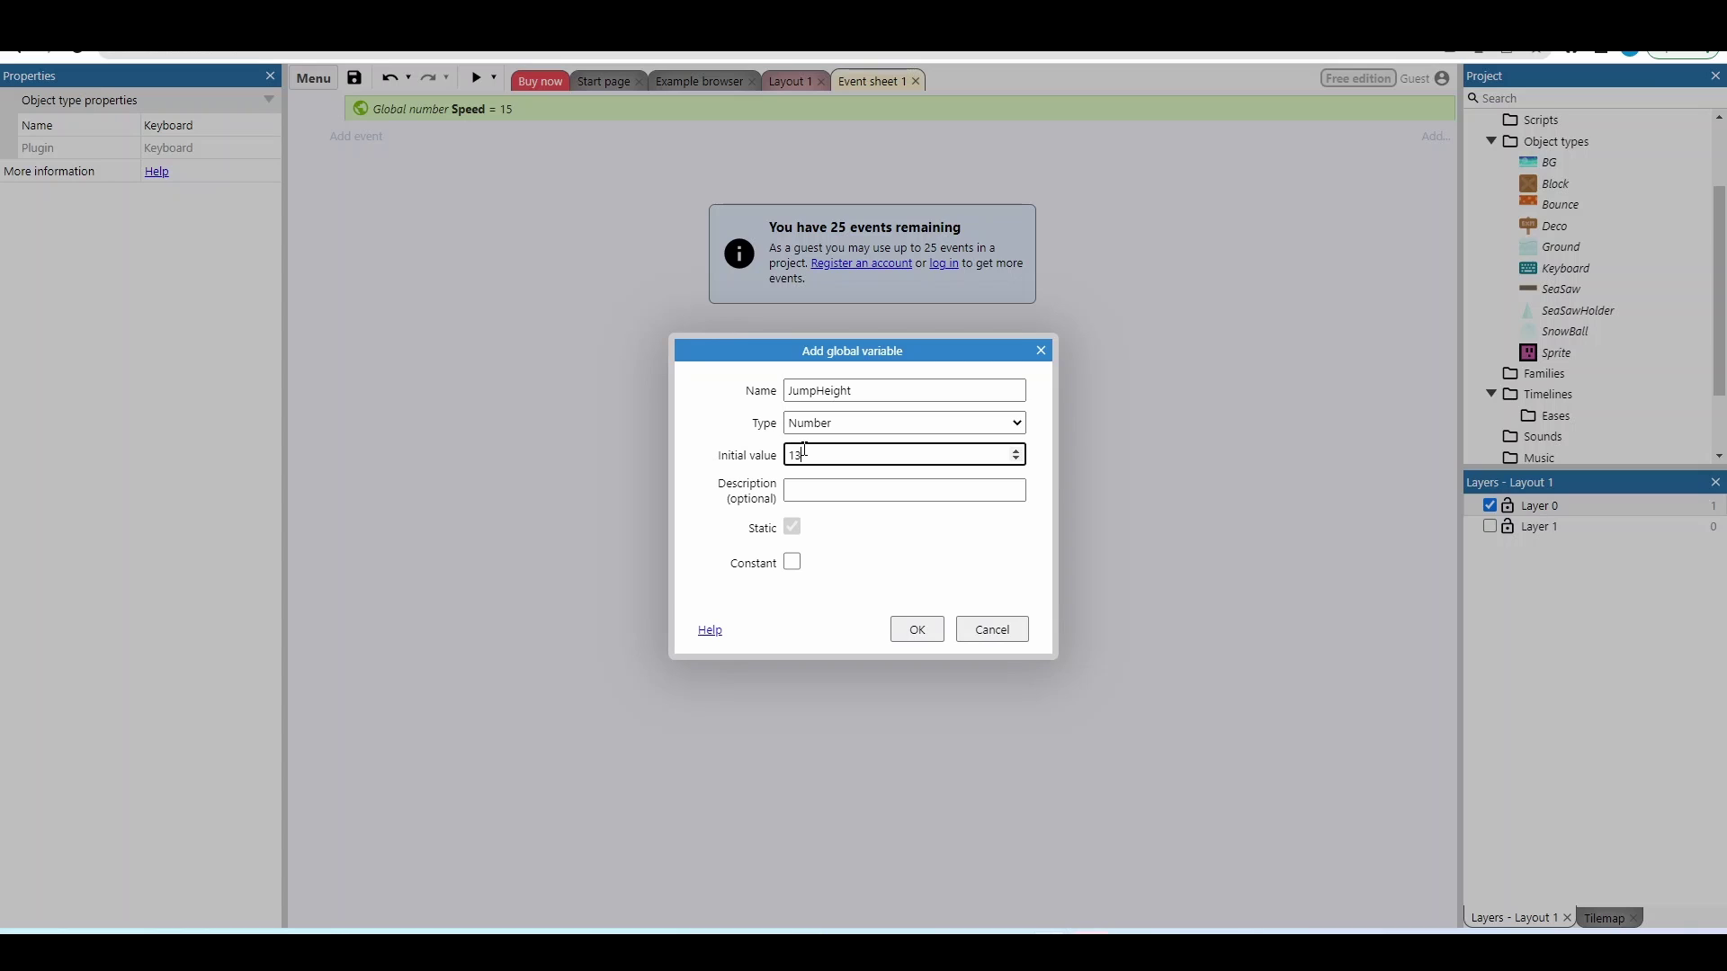
pyautogui.press('Return')
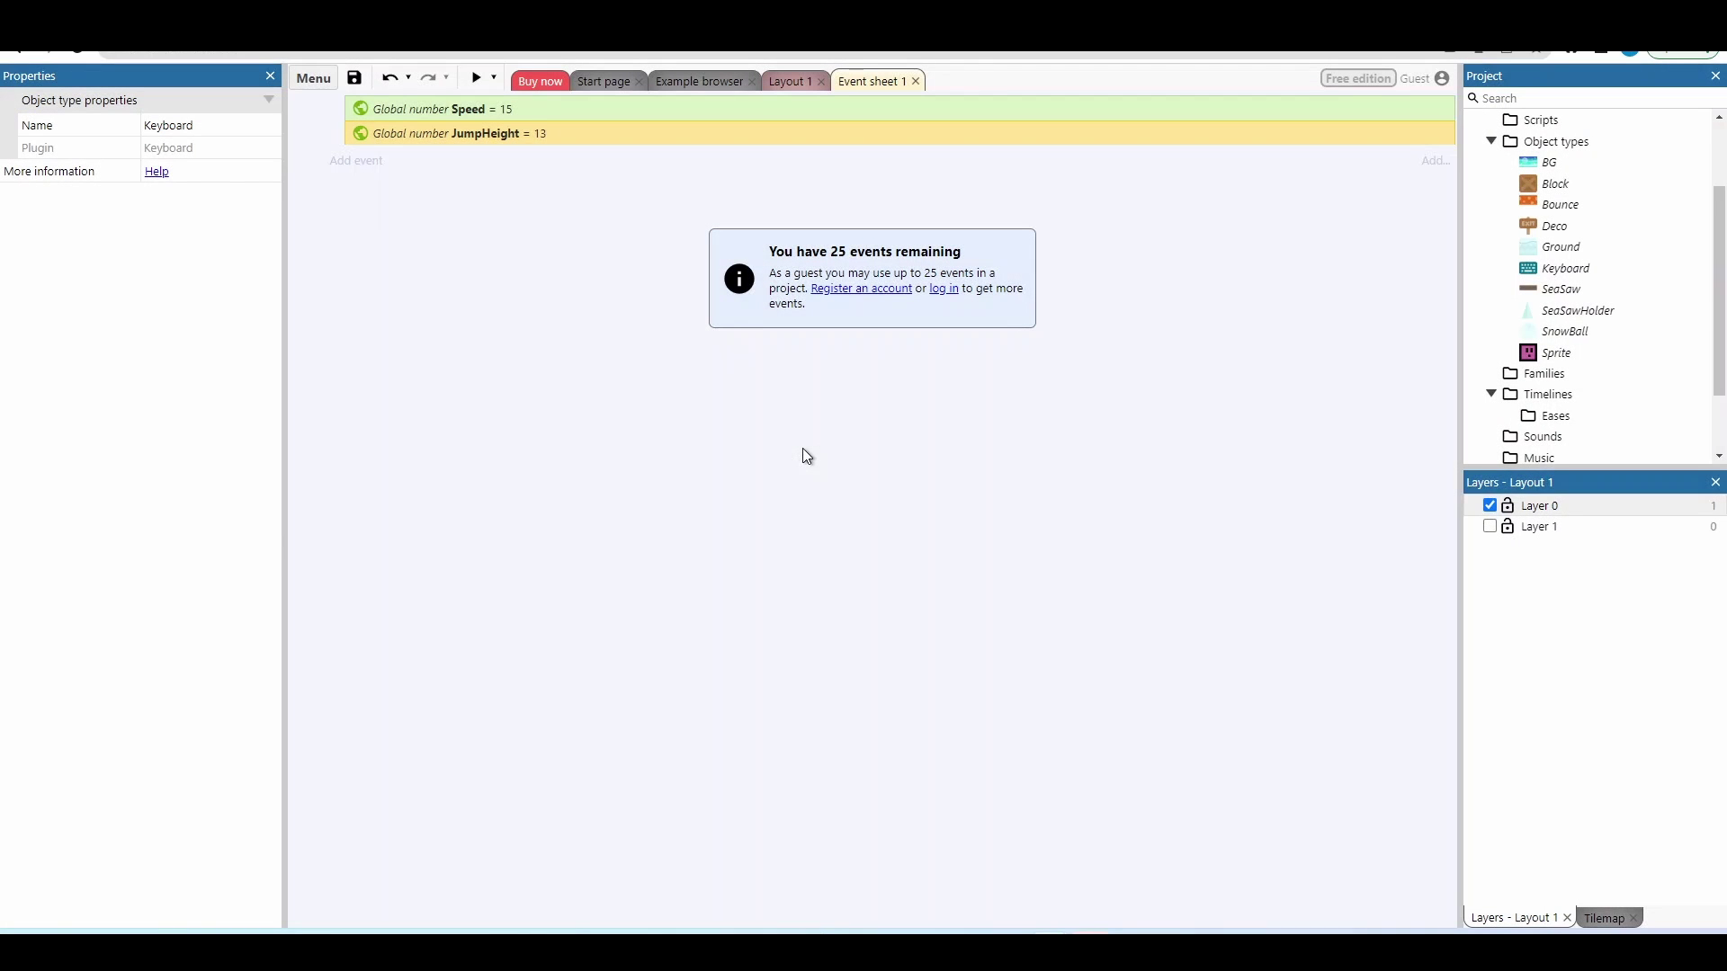
# Add a global boolean variable named OnGround with its initial value set to true
pyautogui.rightClick(557, 334)
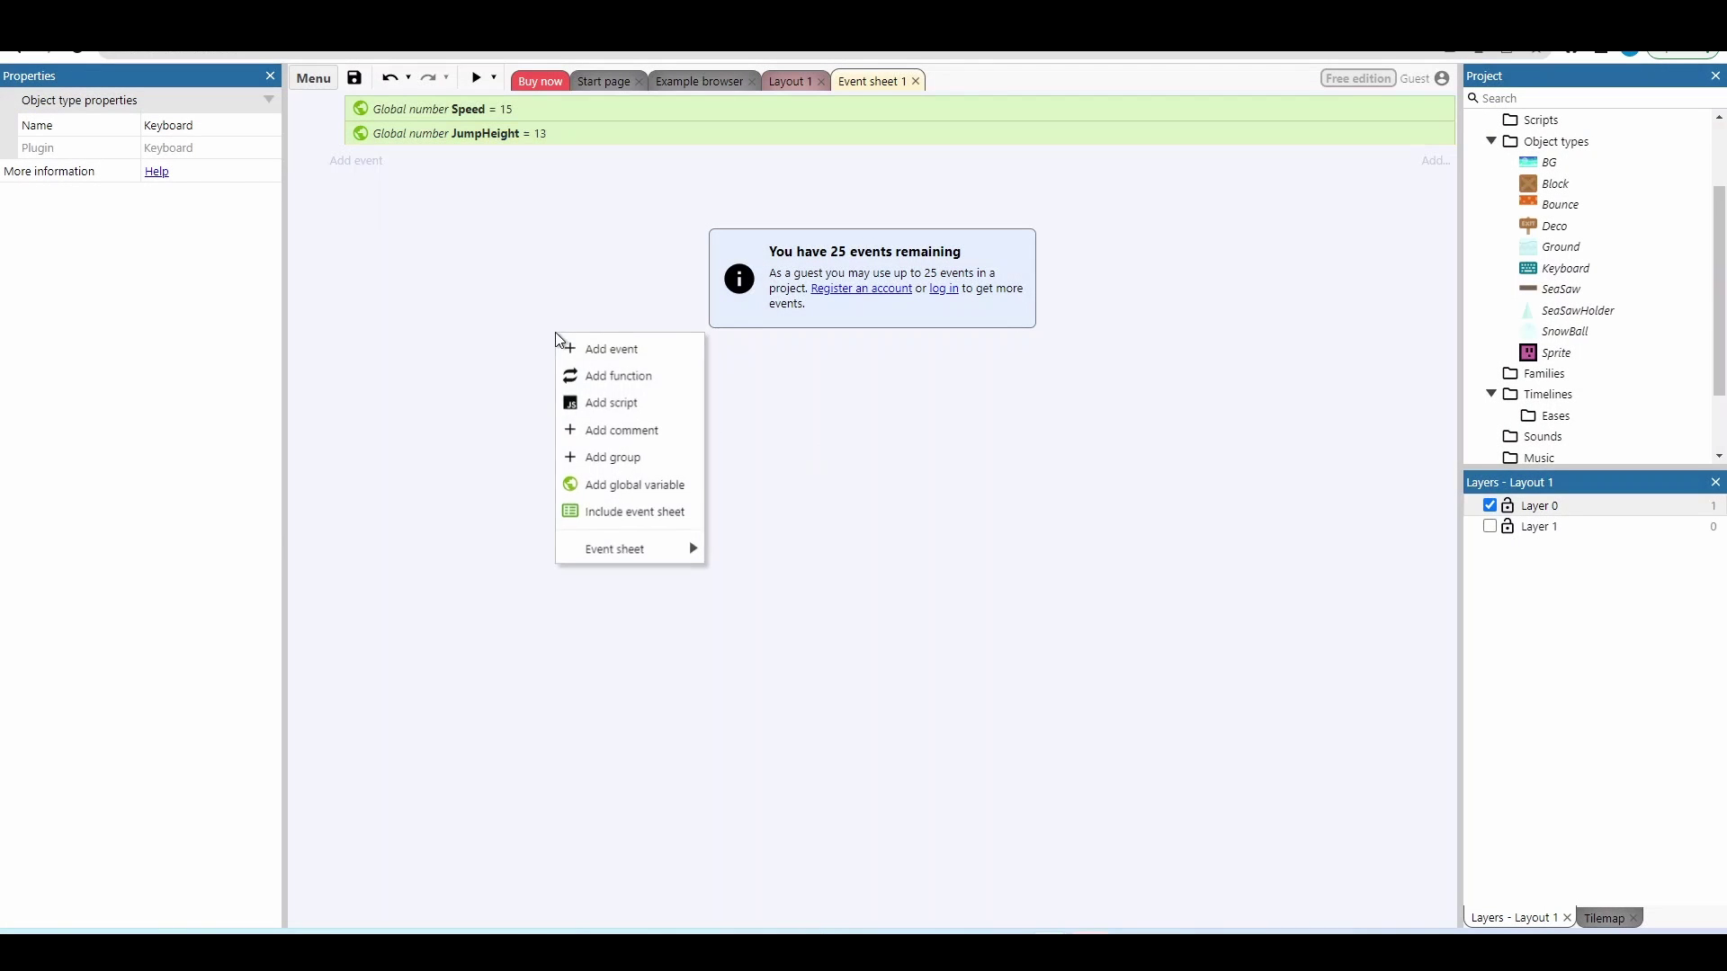
pyautogui.click(666, 488)
pyautogui.write('OnGround')
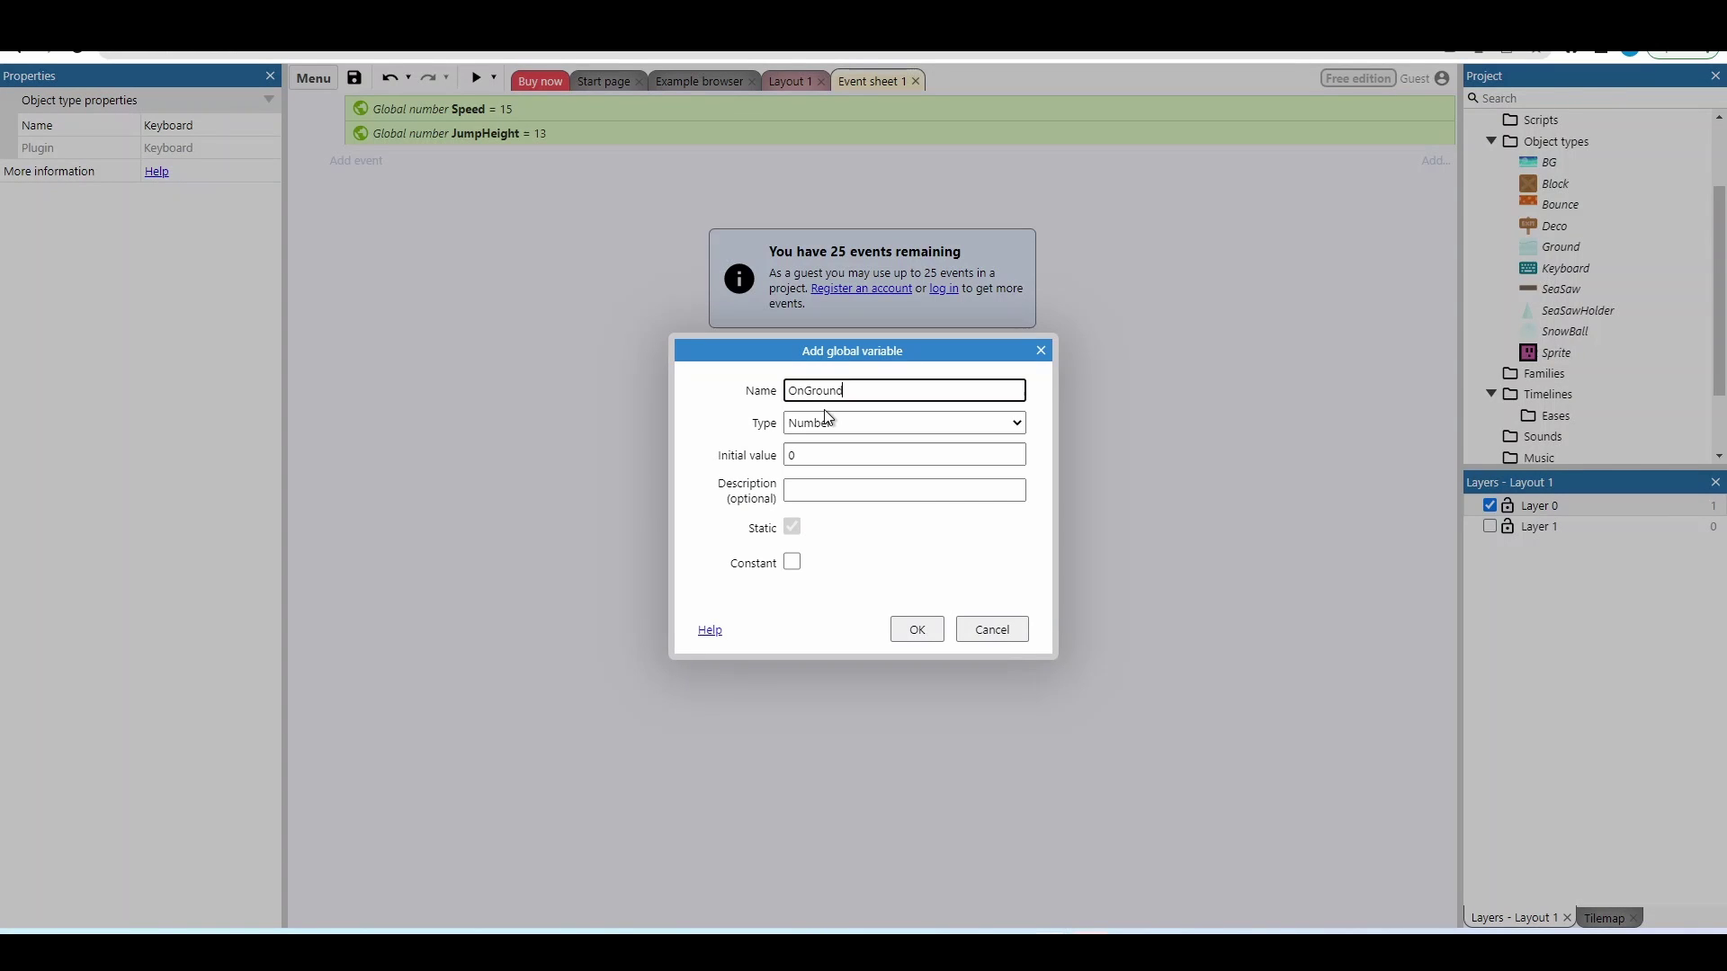
pyautogui.click(828, 418)
pyautogui.click(828, 450)
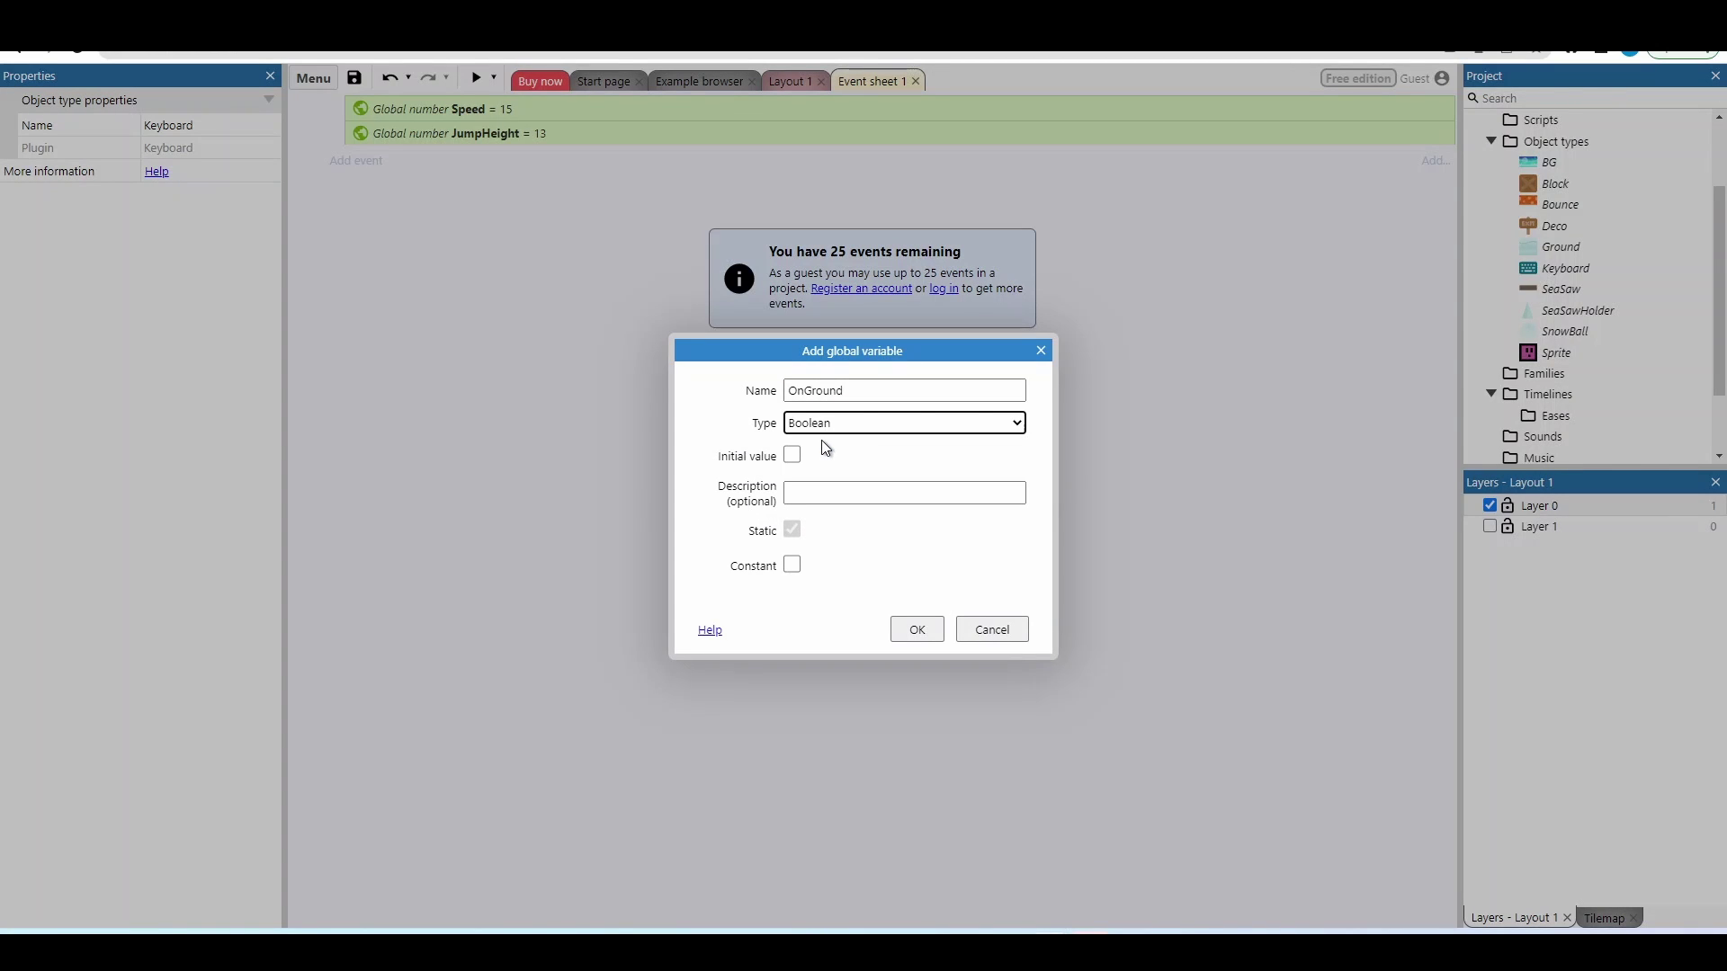
pyautogui.click(792, 455)
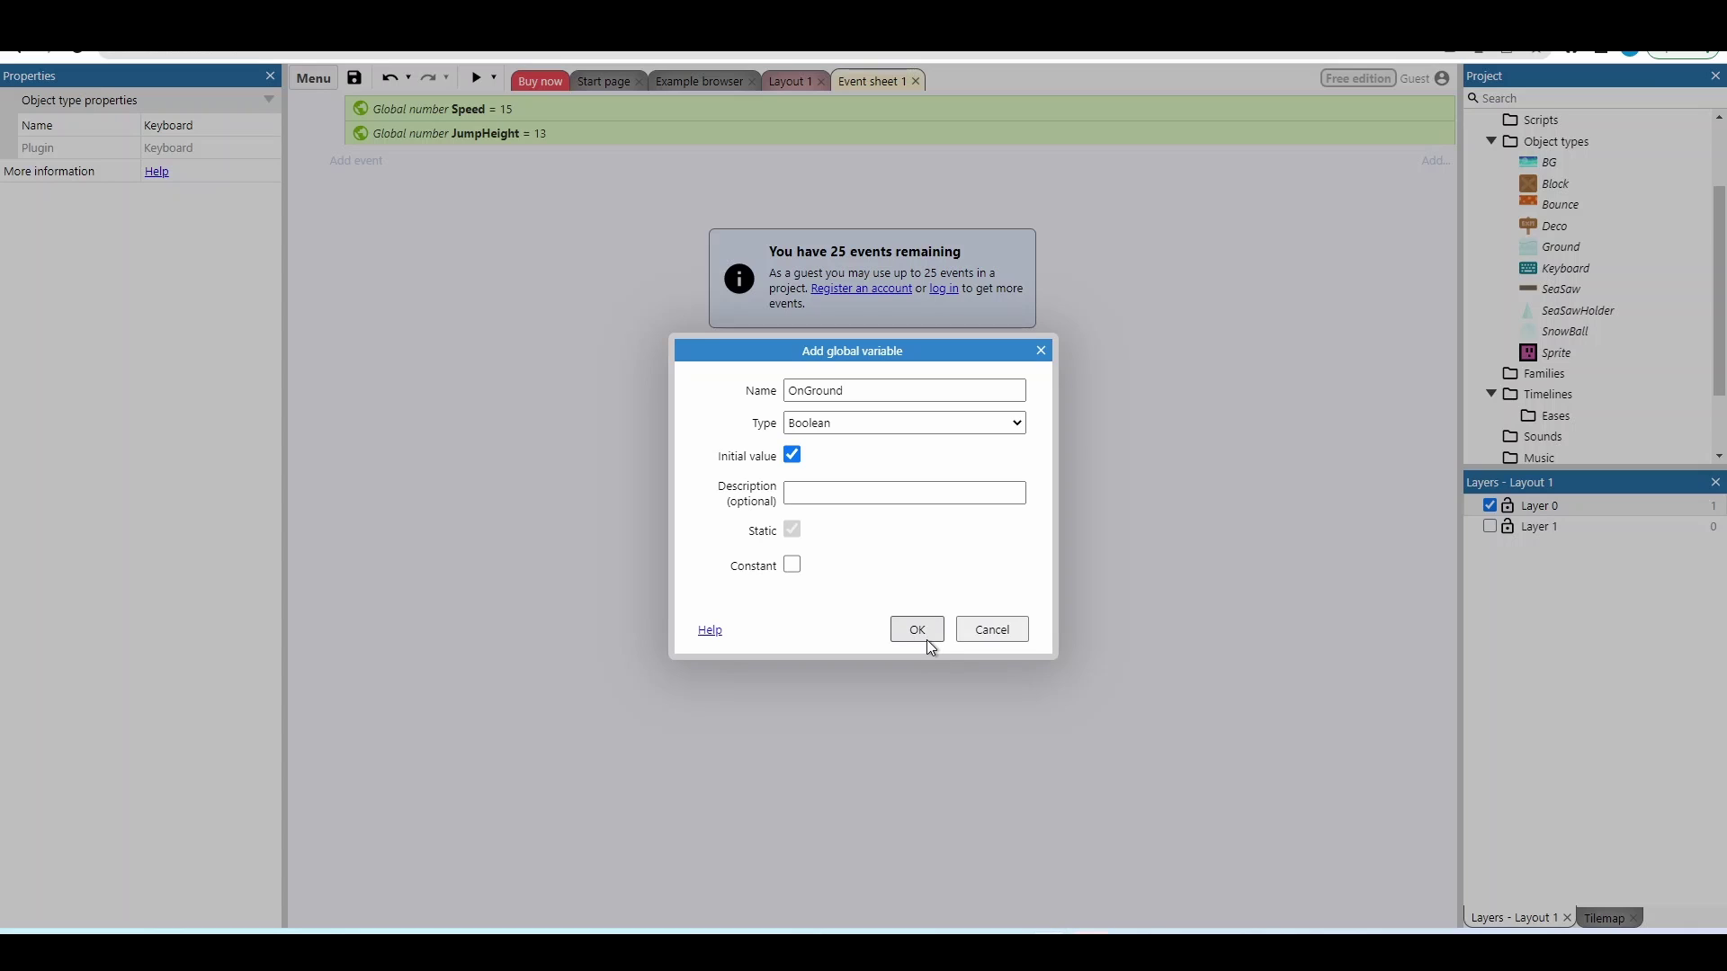
pyautogui.click(917, 631)
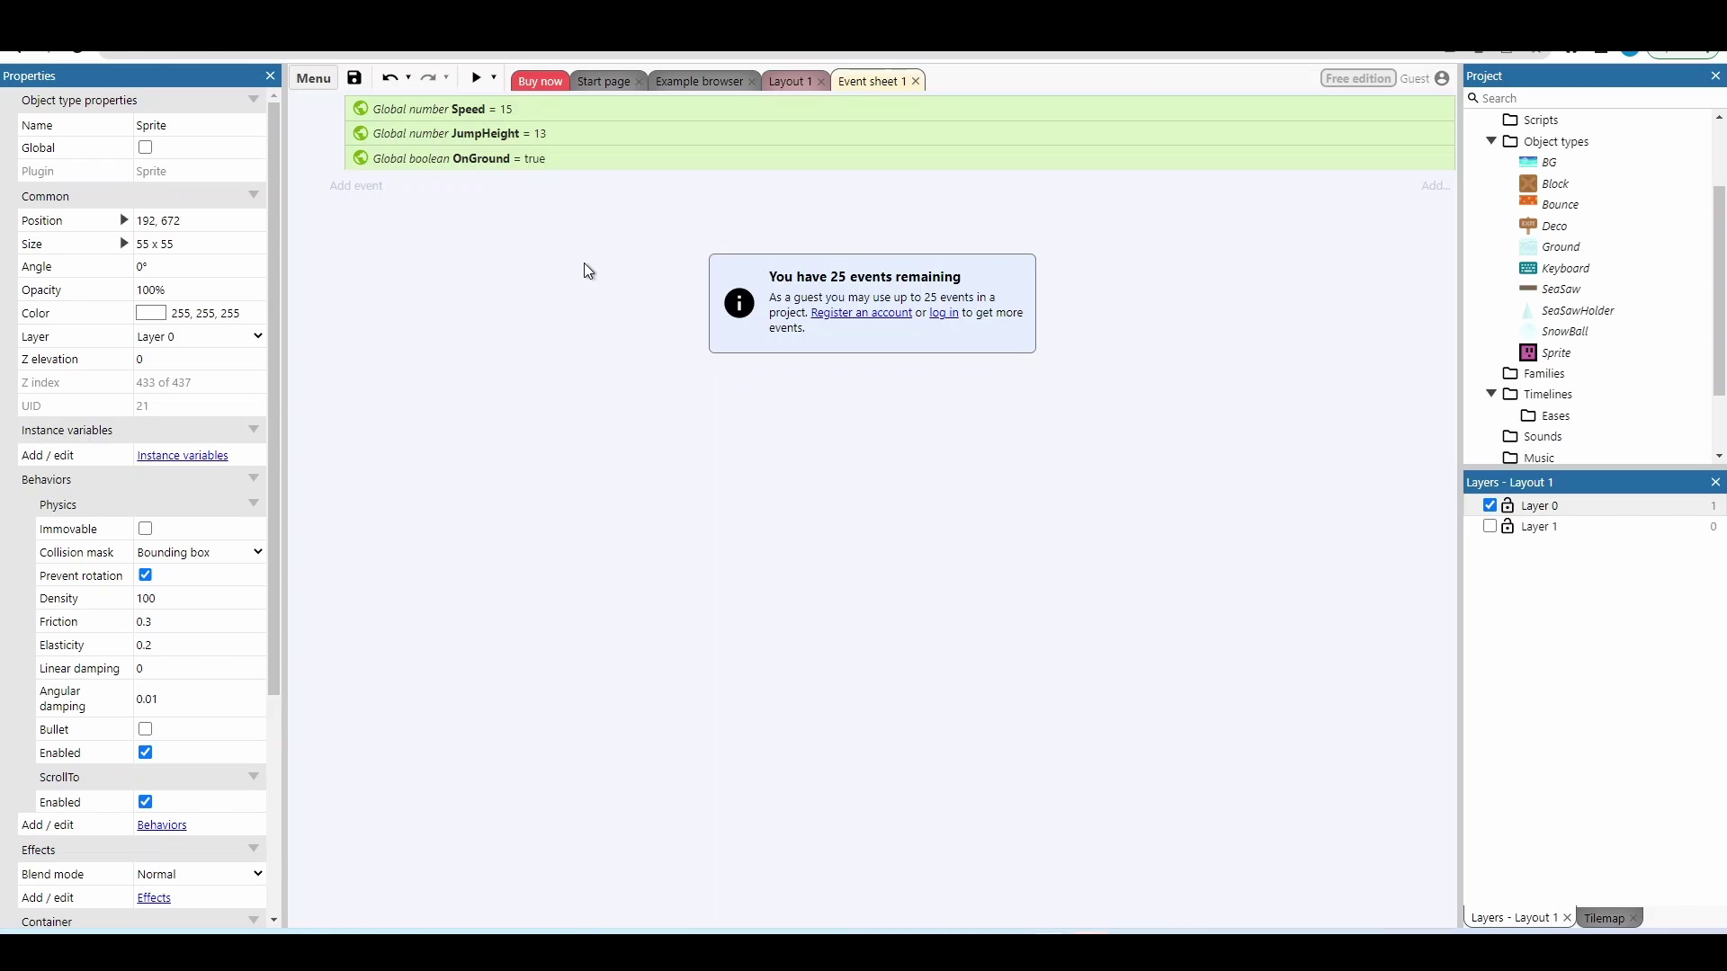
# Create a new event with the System condition On start of layout
pyautogui.click(348, 186)
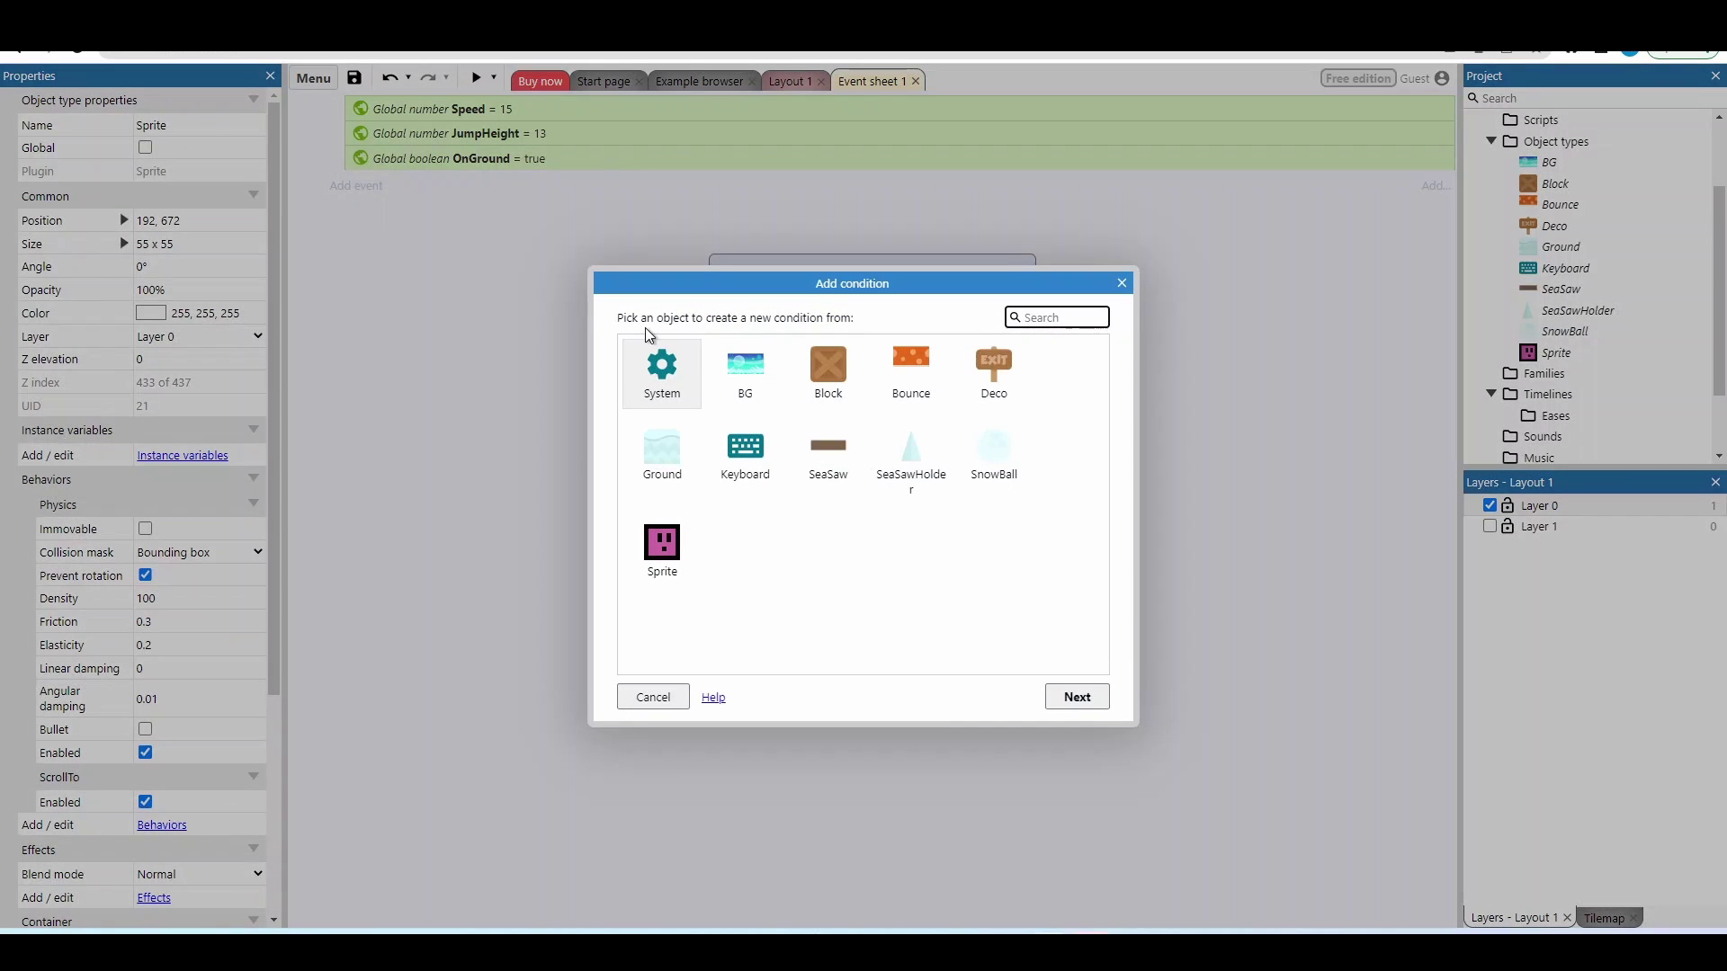
pyautogui.doubleClick(670, 392)
pyautogui.moveTo(1103, 383); pyautogui.dragTo(1096, 591)
pyautogui.doubleClick(728, 544)
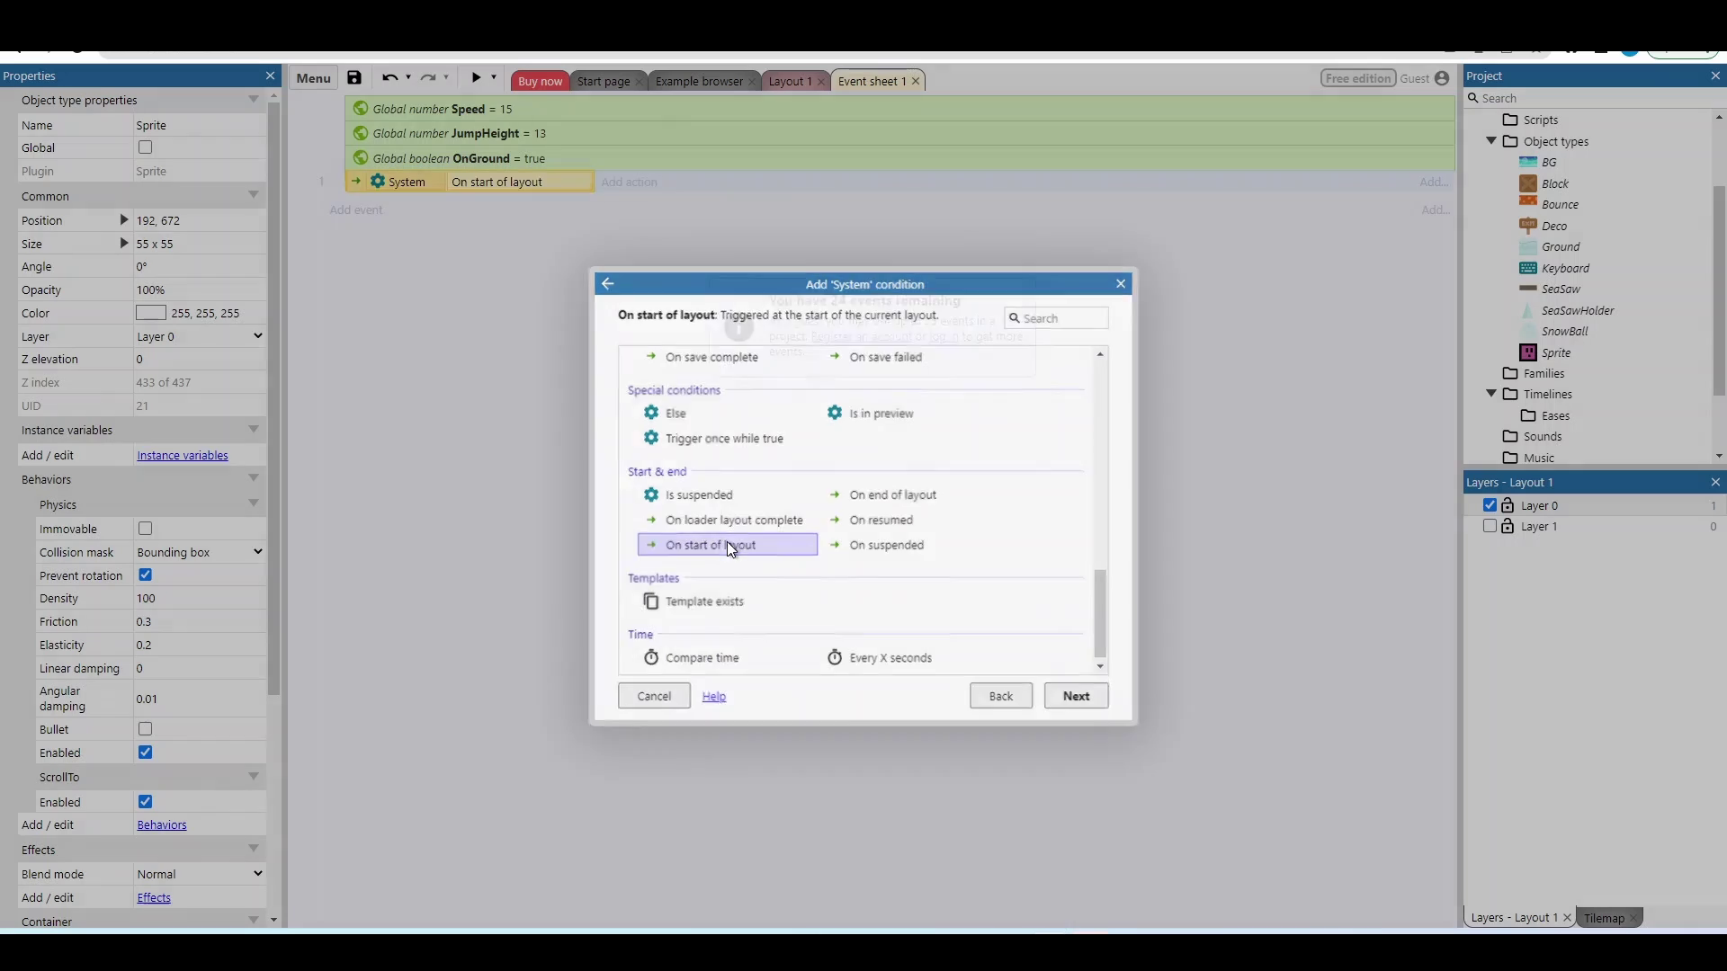
# Add a Sprite action to the On start of layout event that sets the Physics world gravity to 20
pyautogui.click(627, 184)
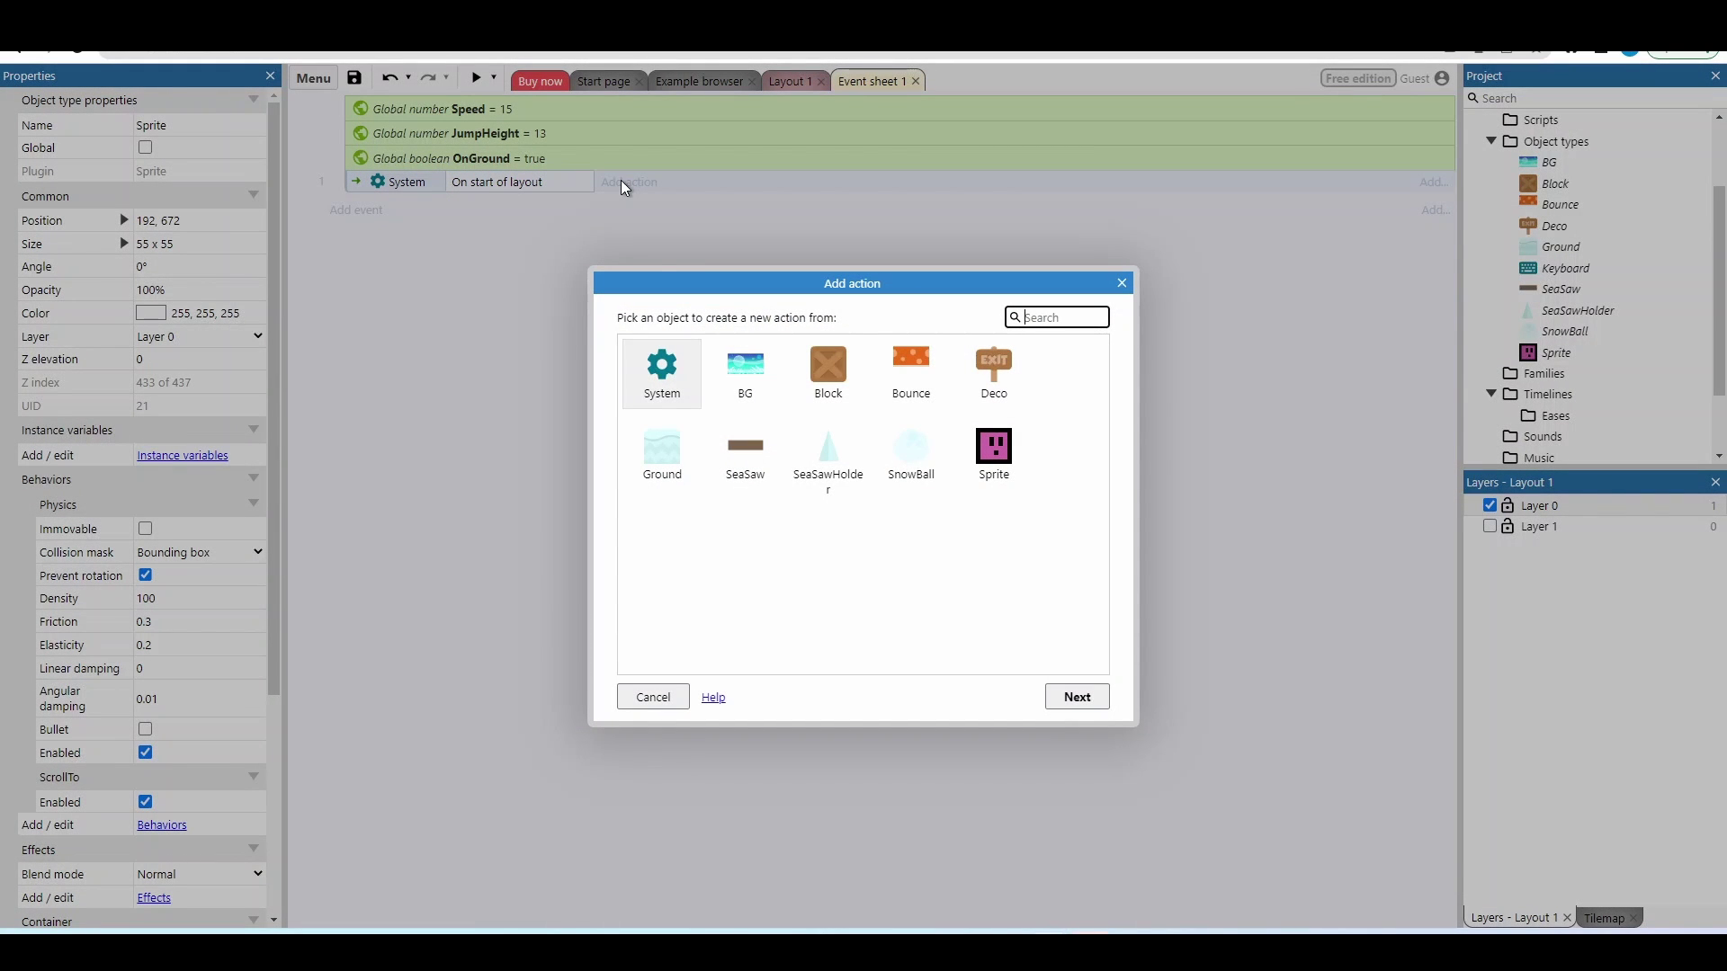
pyautogui.doubleClick(982, 453)
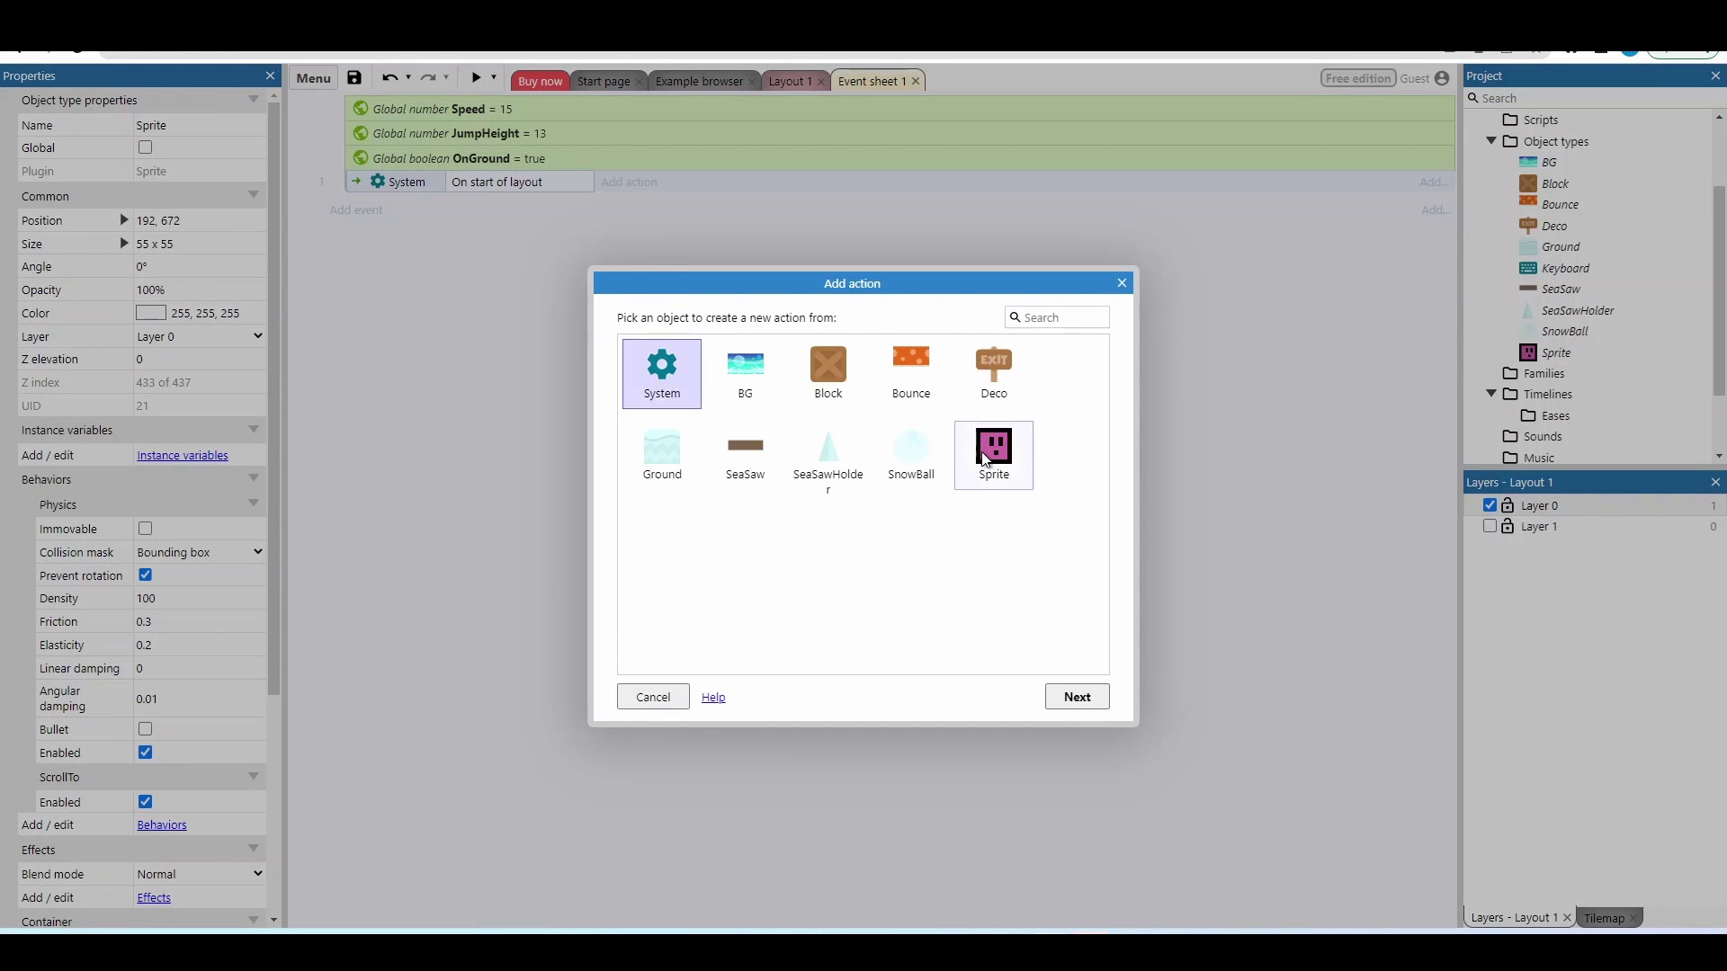
pyautogui.doubleClick(987, 461)
pyautogui.moveTo(1098, 397); pyautogui.dragTo(1097, 520)
pyautogui.doubleClick(926, 543)
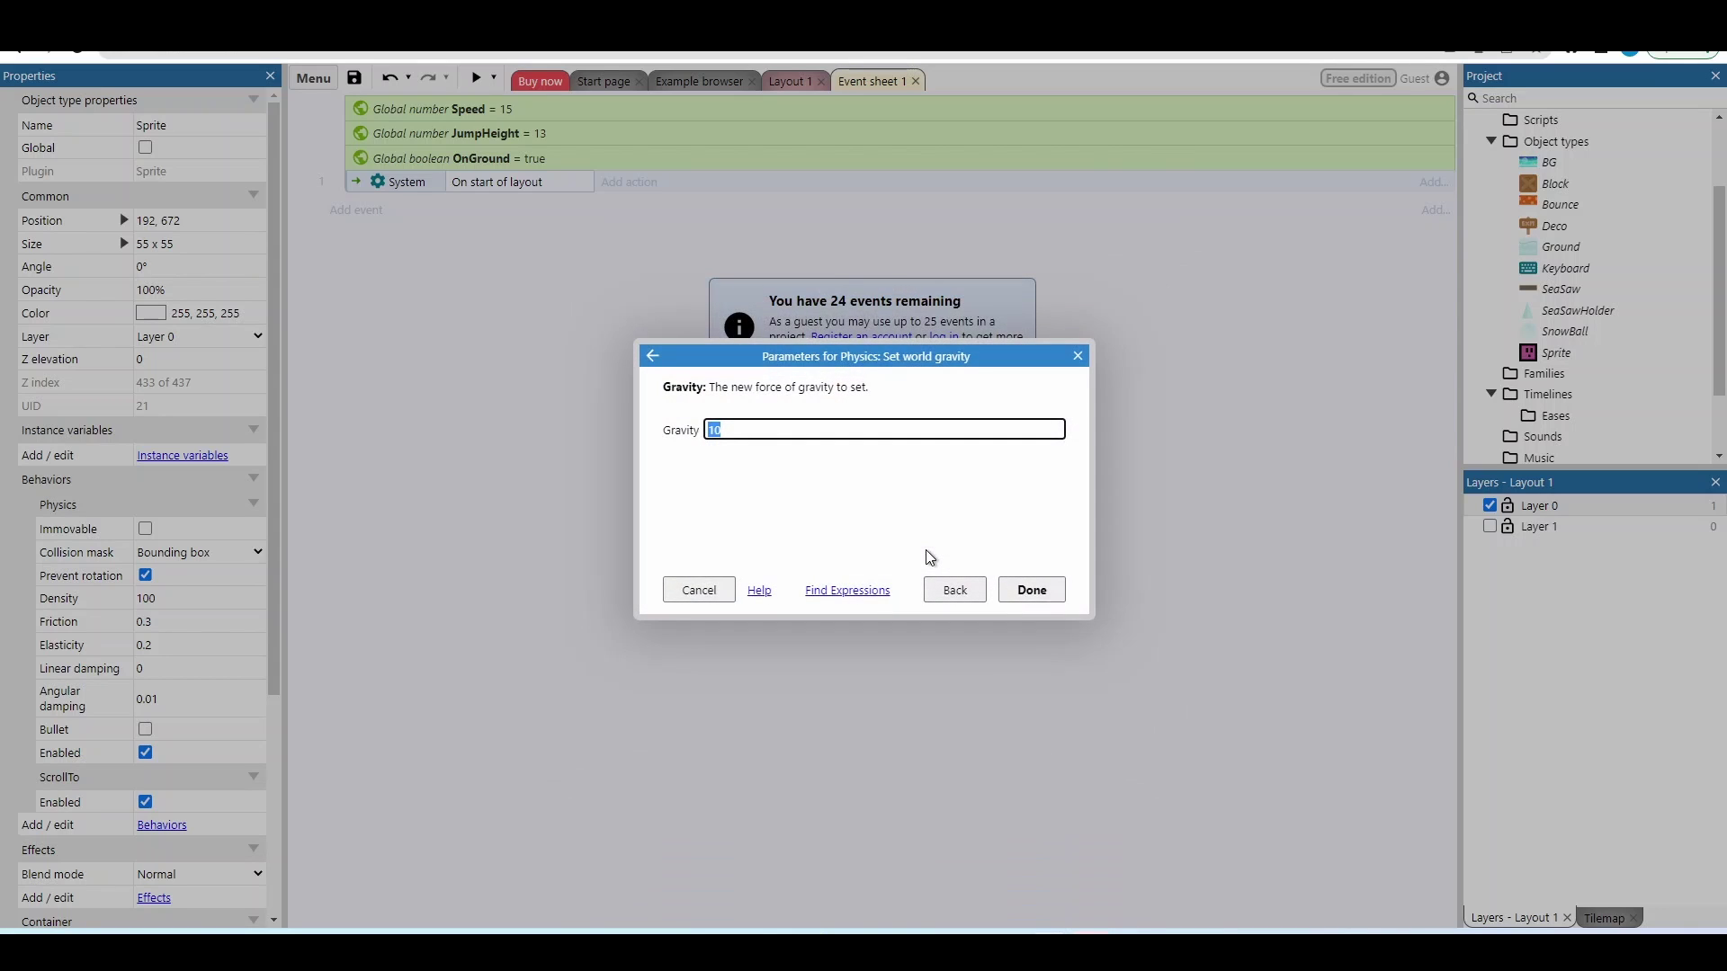
pyautogui.write('20')
pyautogui.press('Return')
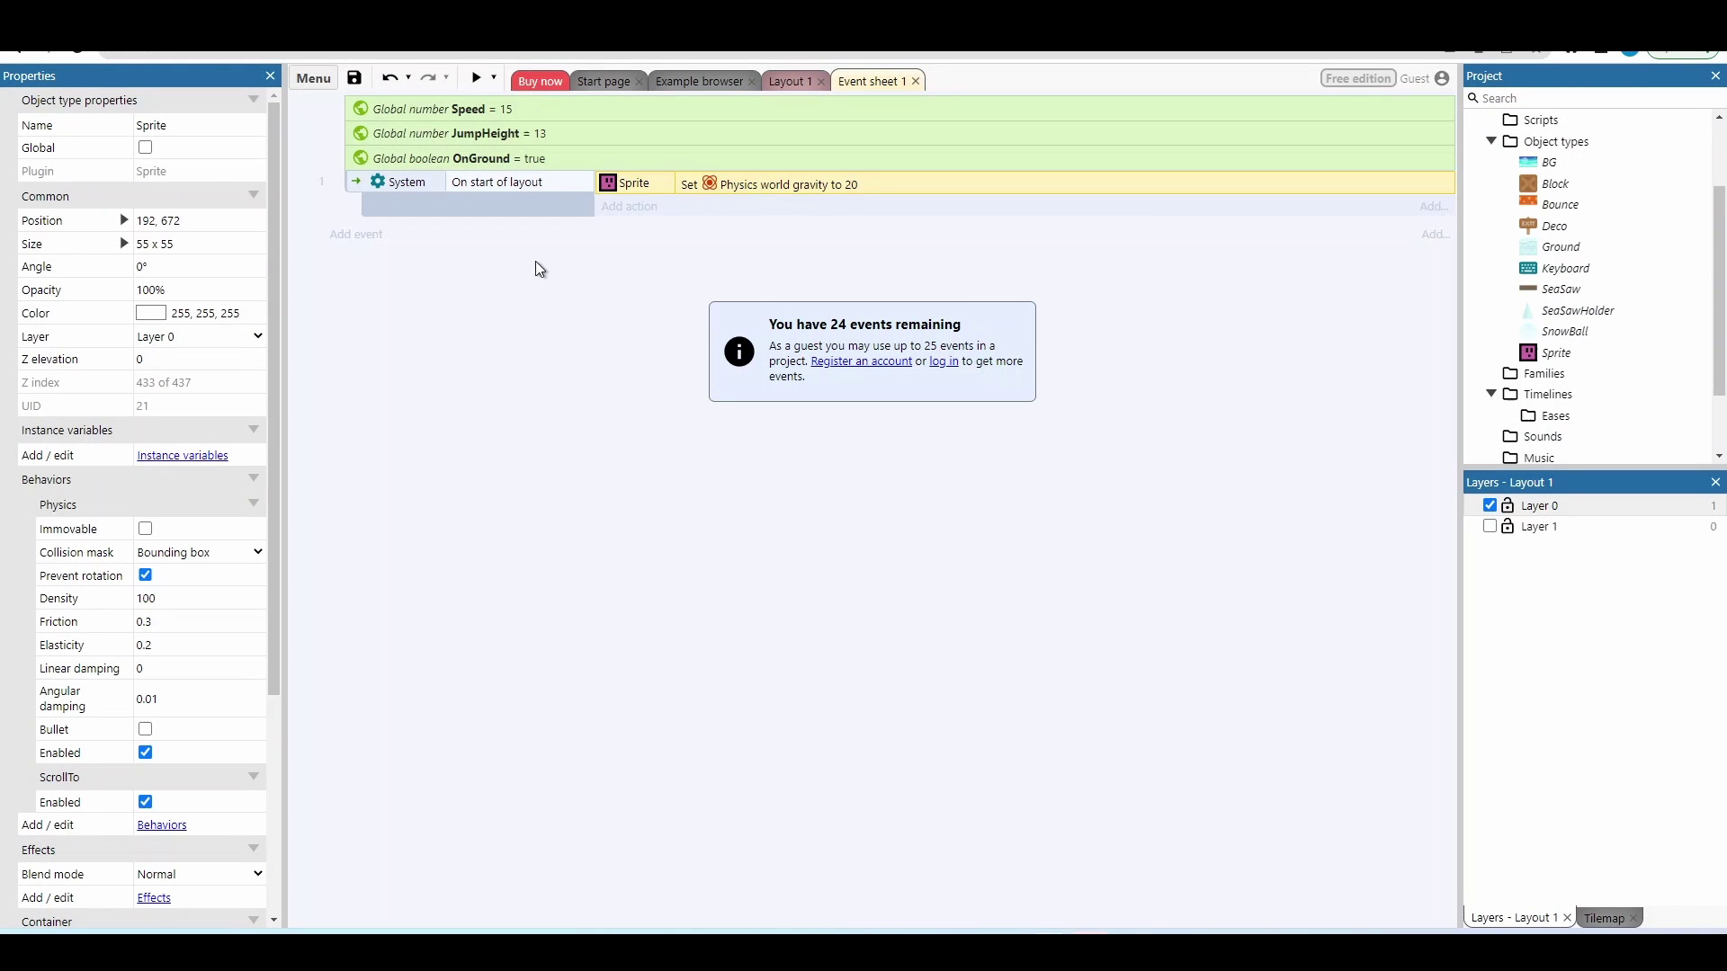
# Add a System Set value action for the Speed variable to the On start of layout event
pyautogui.click(630, 206)
pyautogui.doubleClick(659, 367)
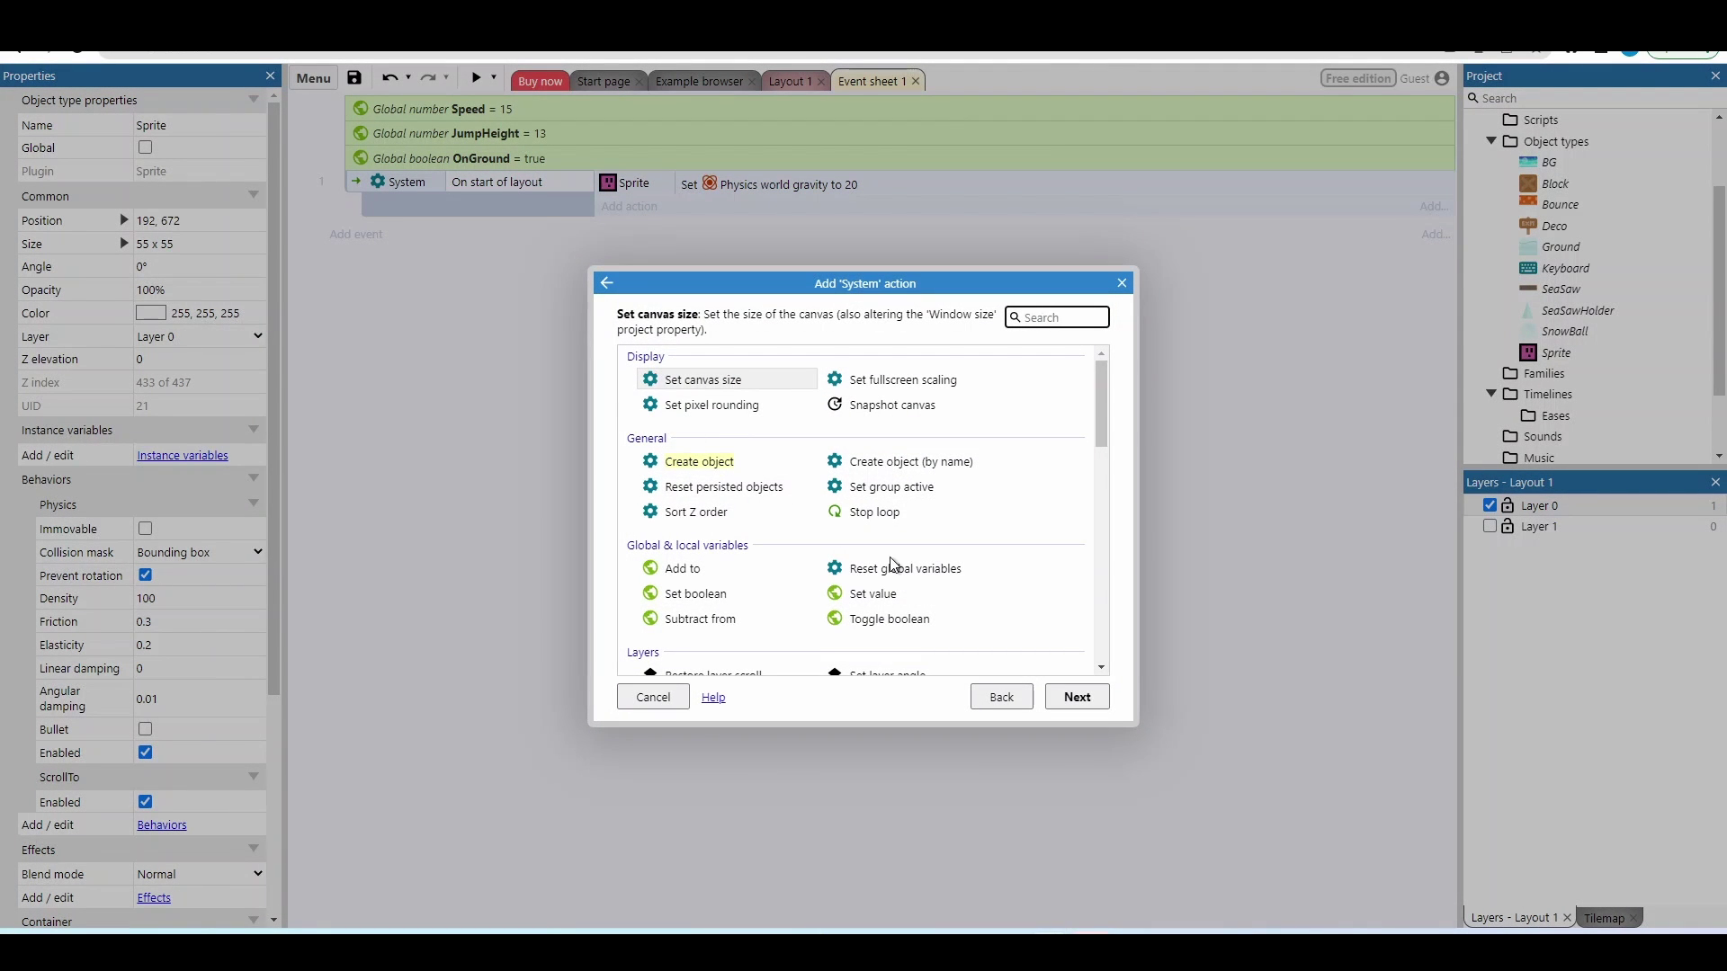
pyautogui.doubleClick(885, 594)
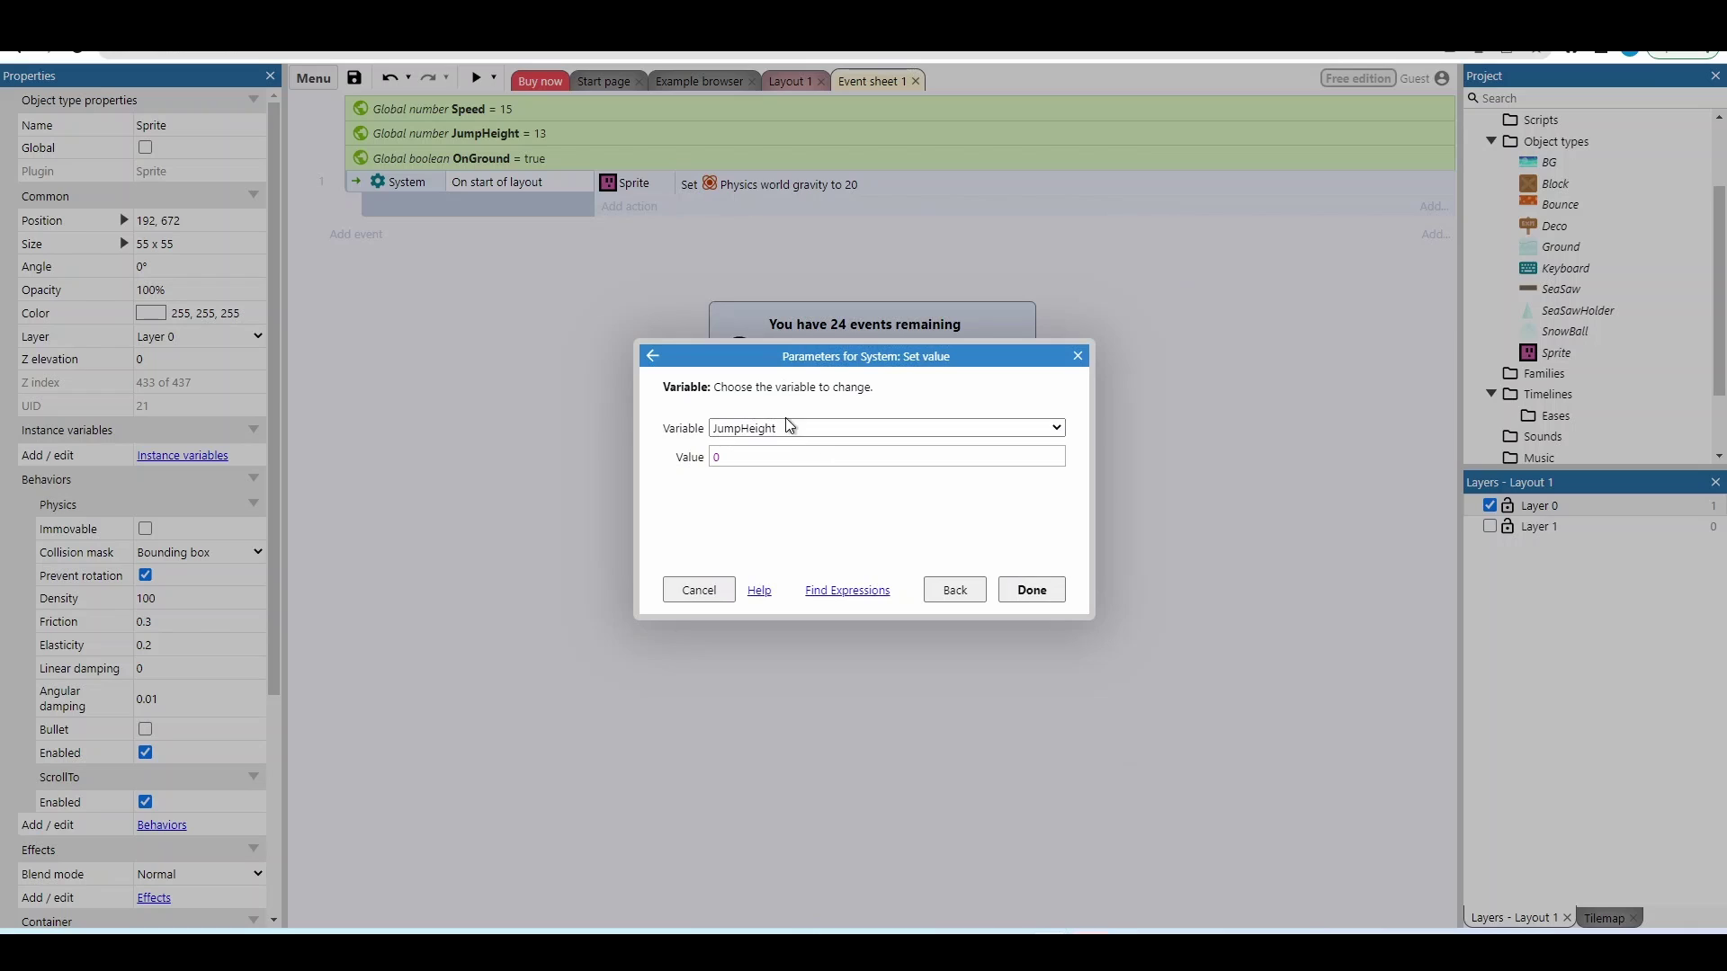
pyautogui.click(773, 429)
pyautogui.click(766, 462)
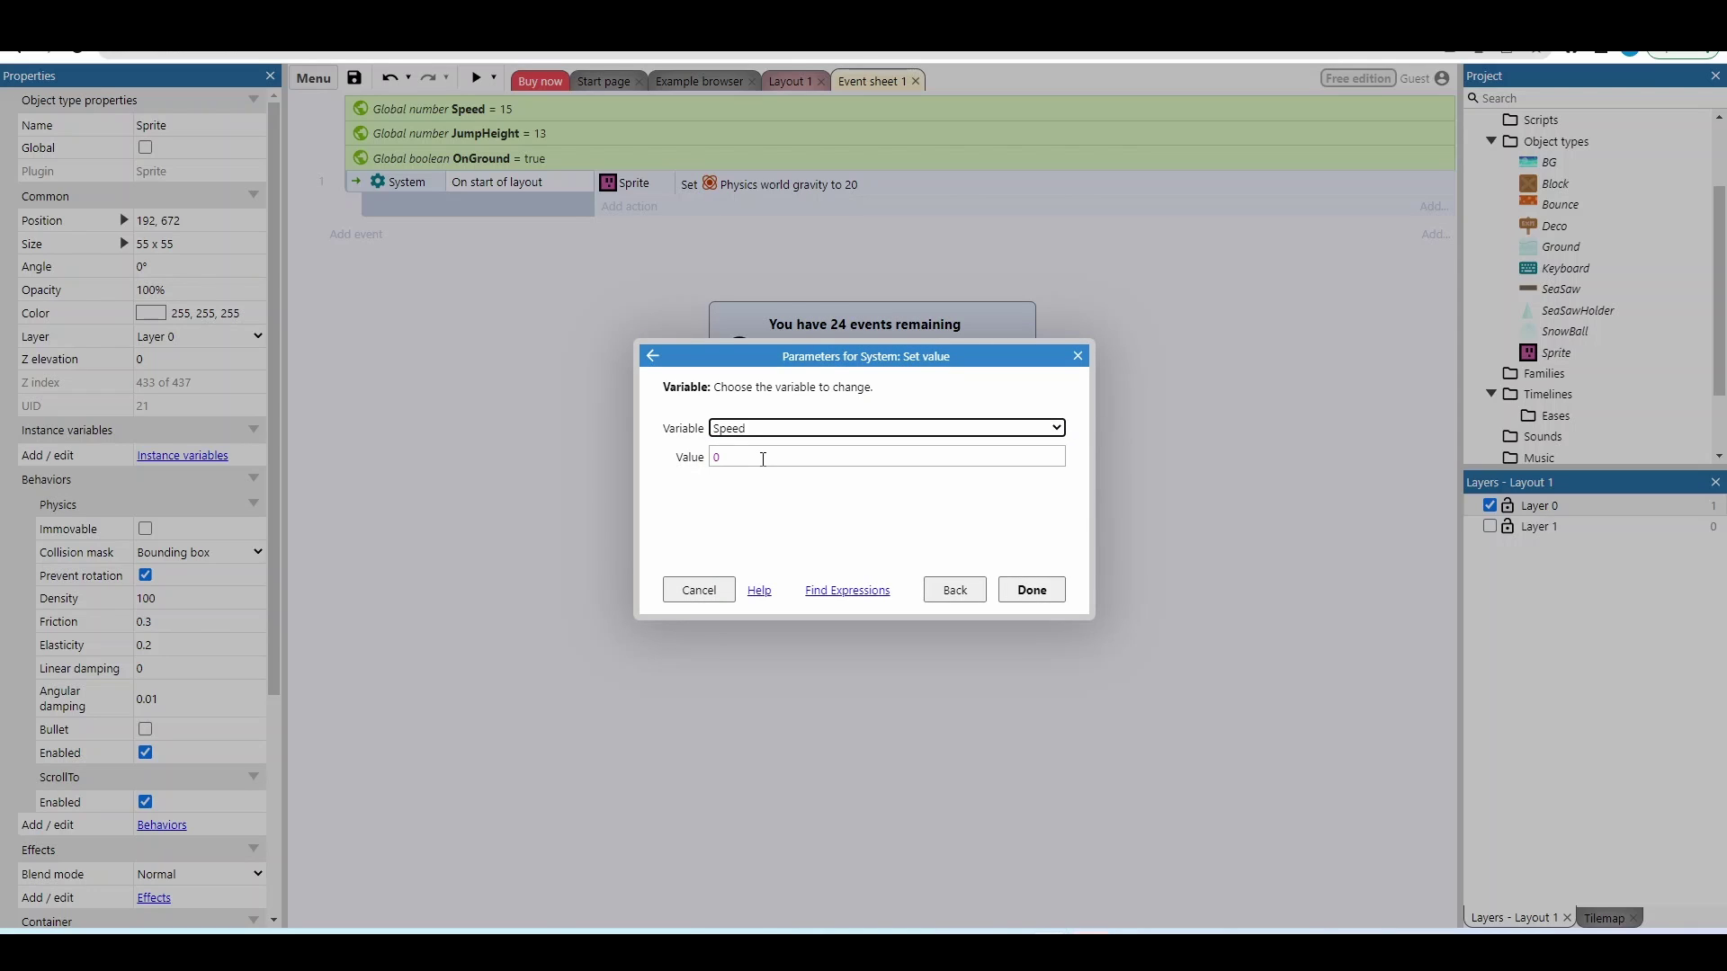
# Set the Speed action's value to Speed*Sprite.Physics.Density and confirm the action
pyautogui.click(762, 456)
pyautogui.write('spee')
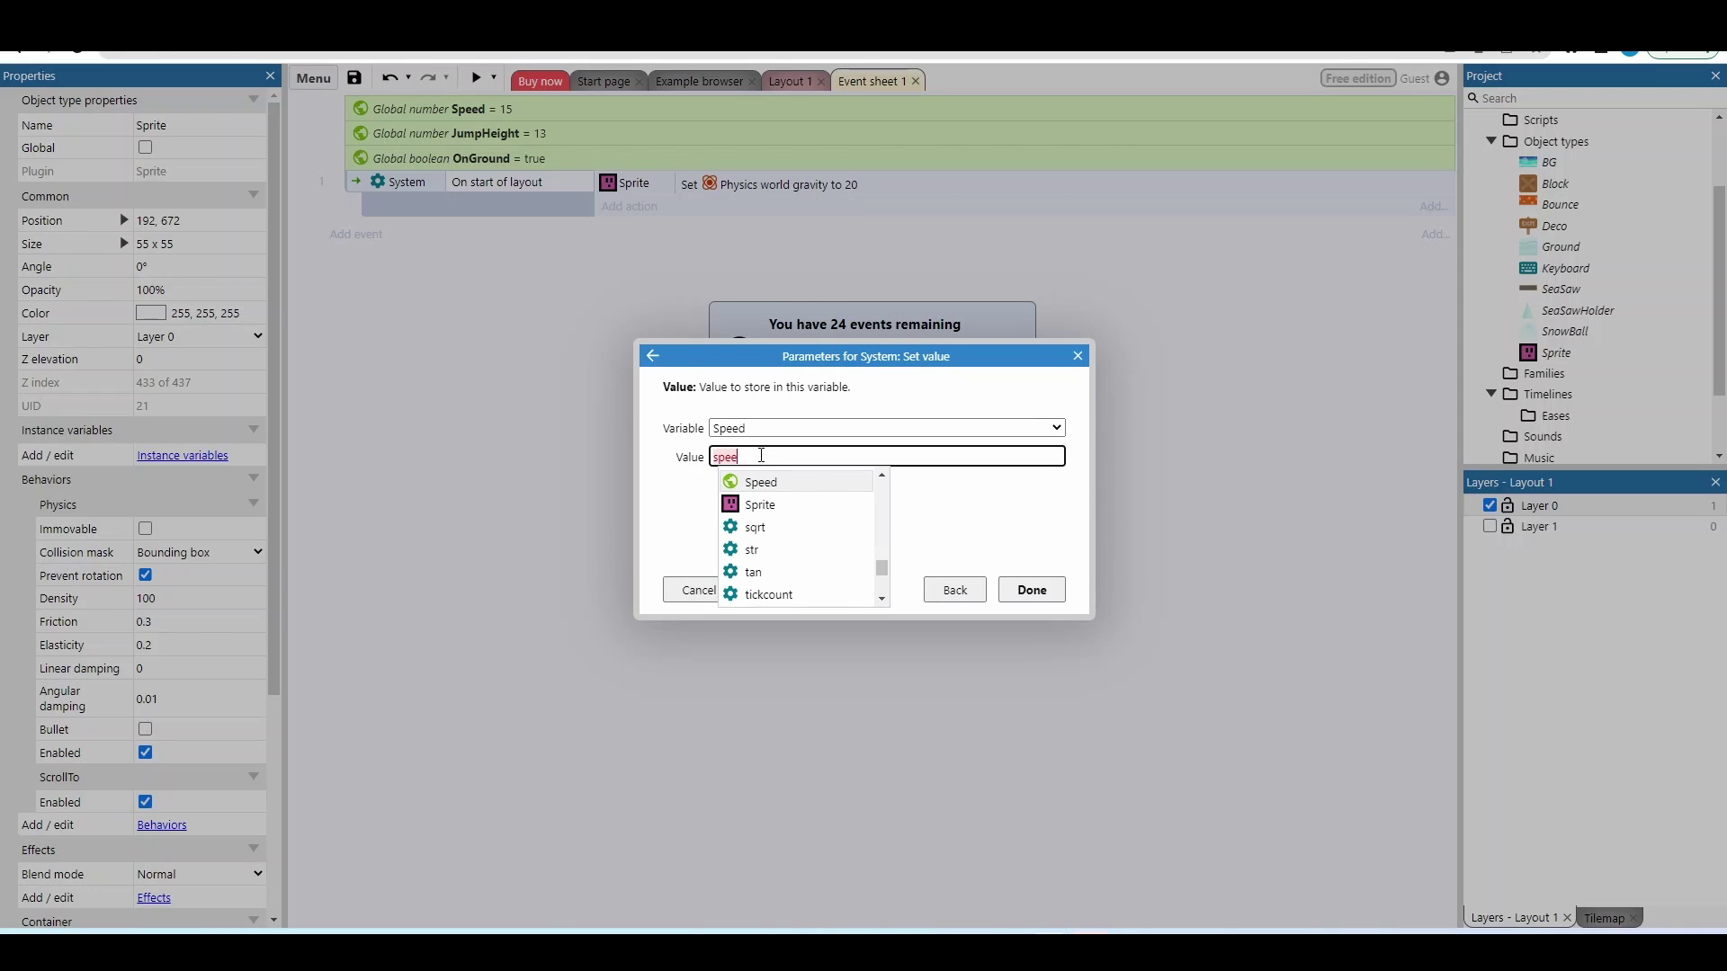
pyautogui.press('Return')
pyautogui.write('*sq')
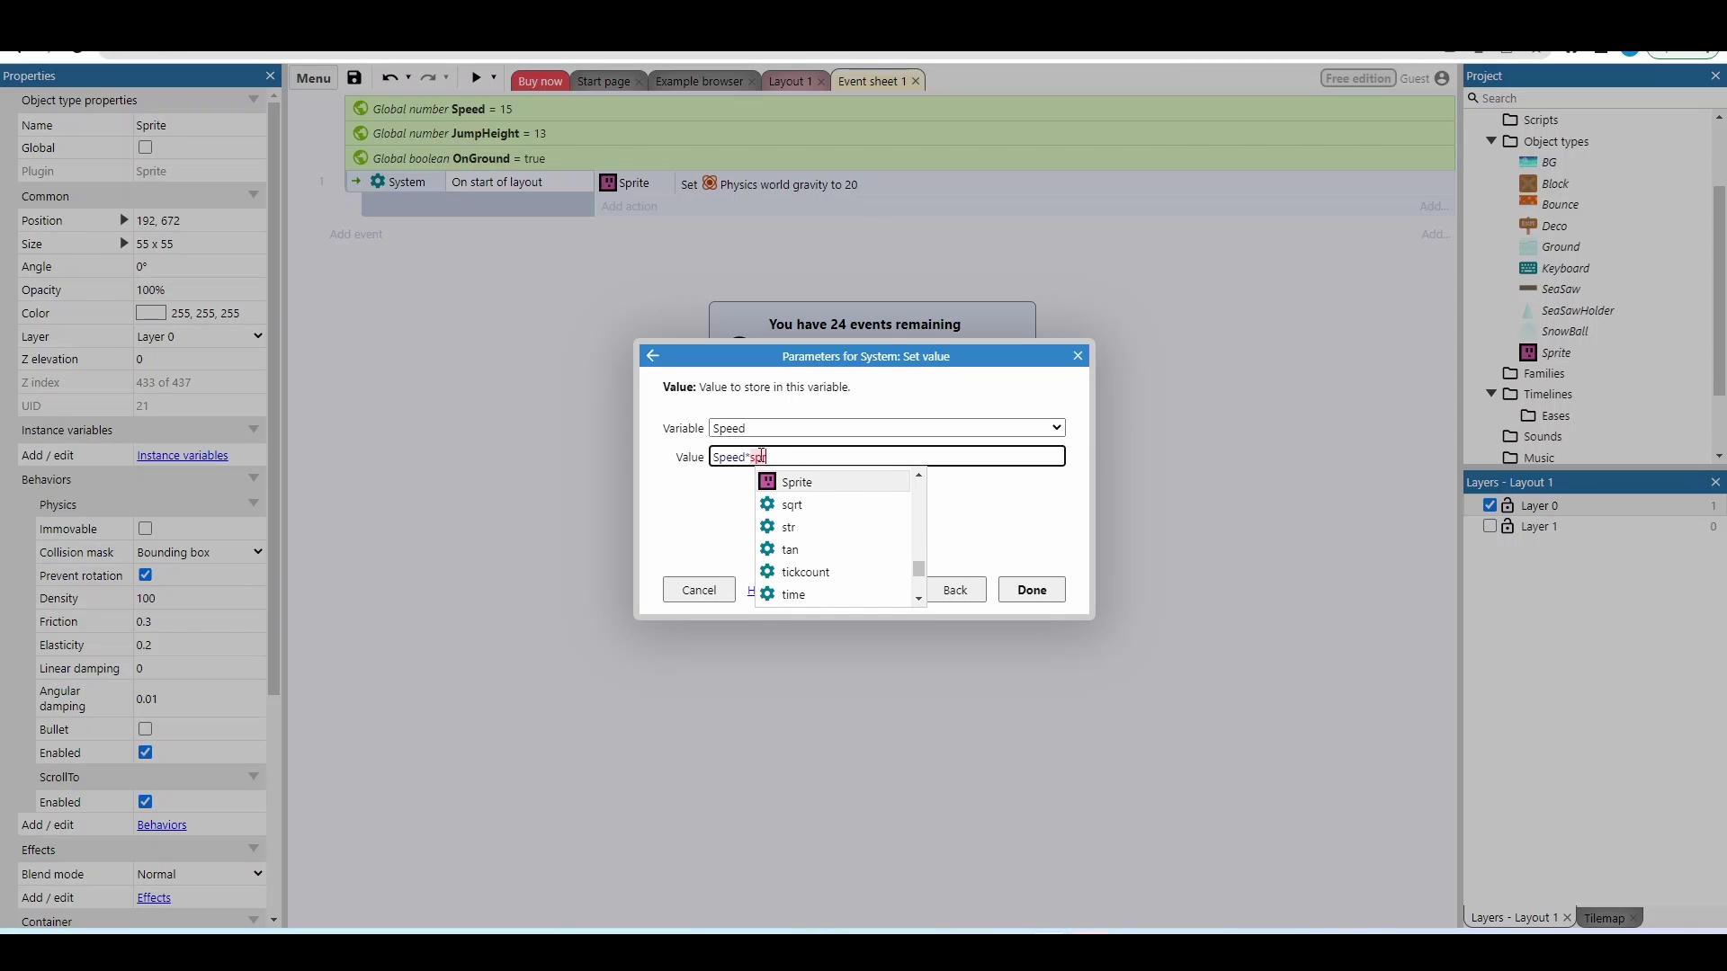
pyautogui.press('Return')
pyautogui.write('.p')
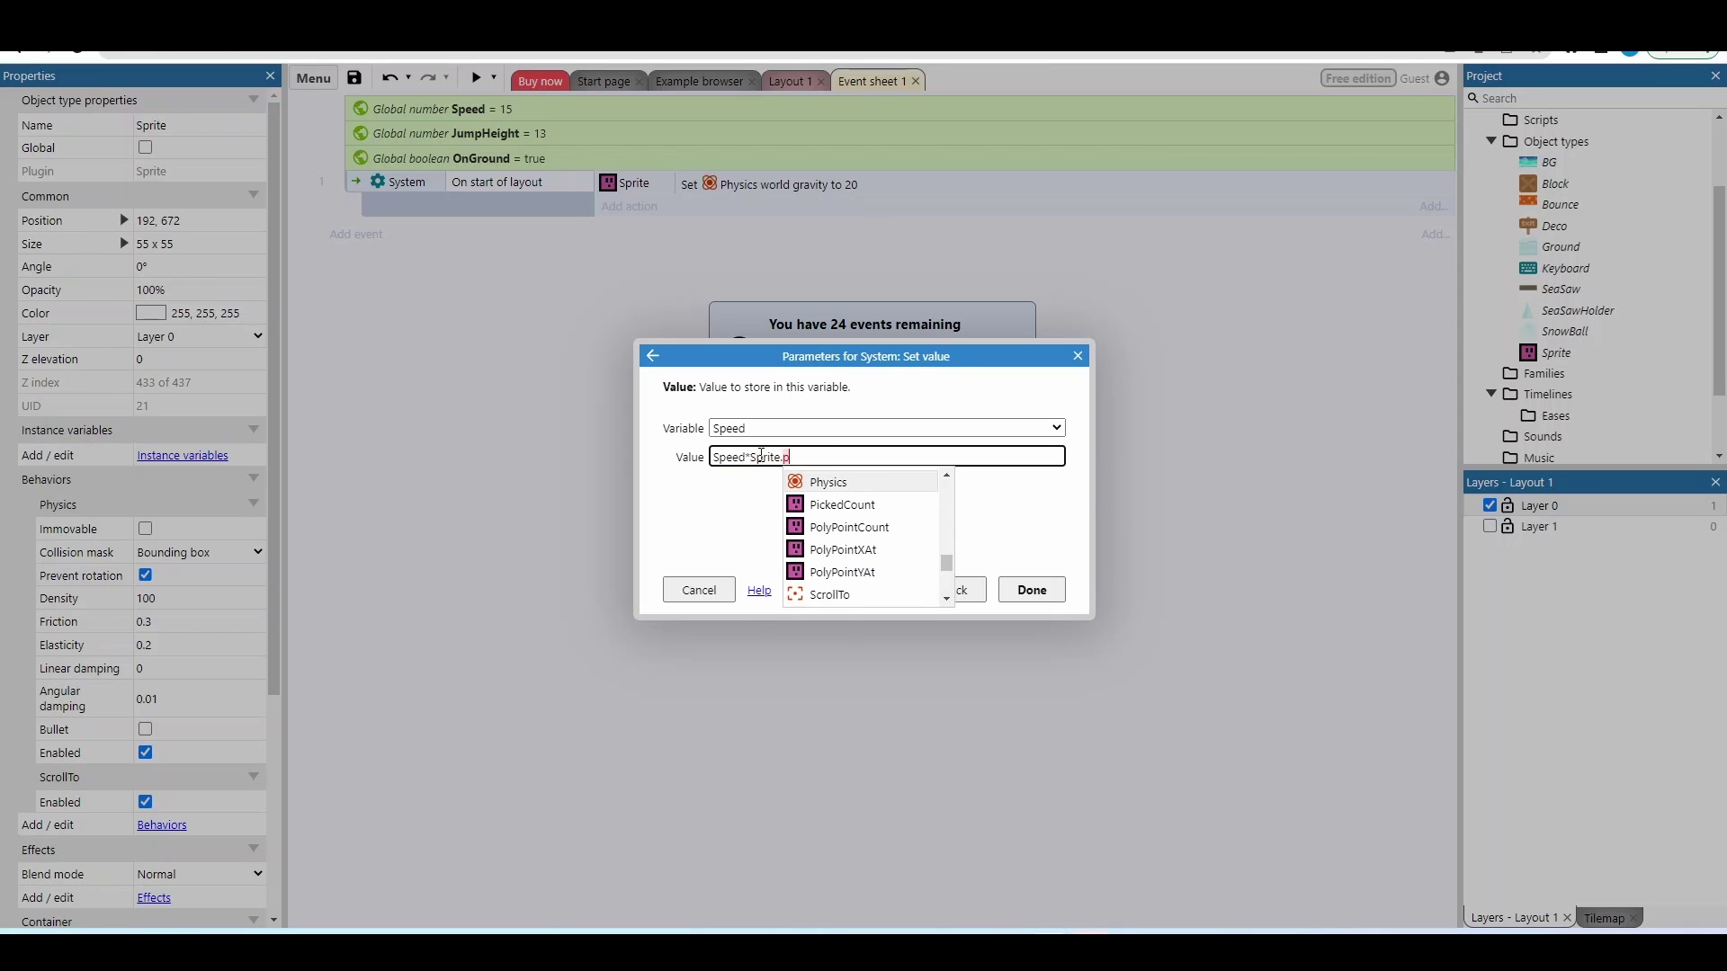
pyautogui.press('Return')
pyautogui.write('.')
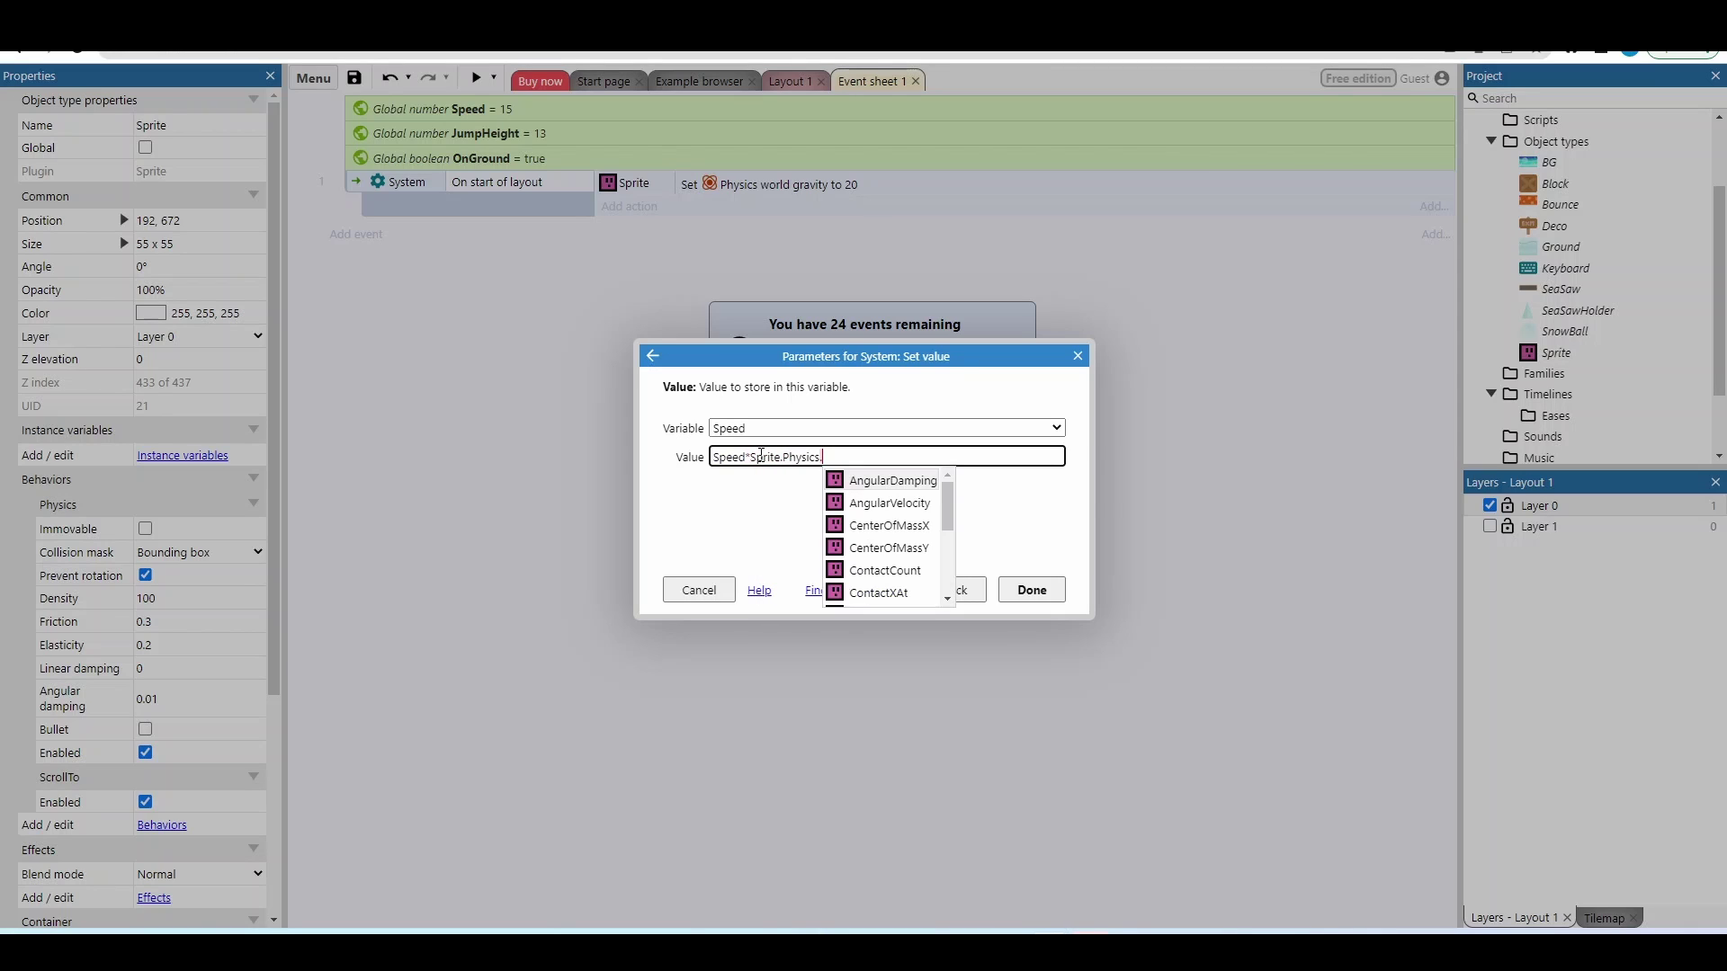
pyautogui.write('ve')
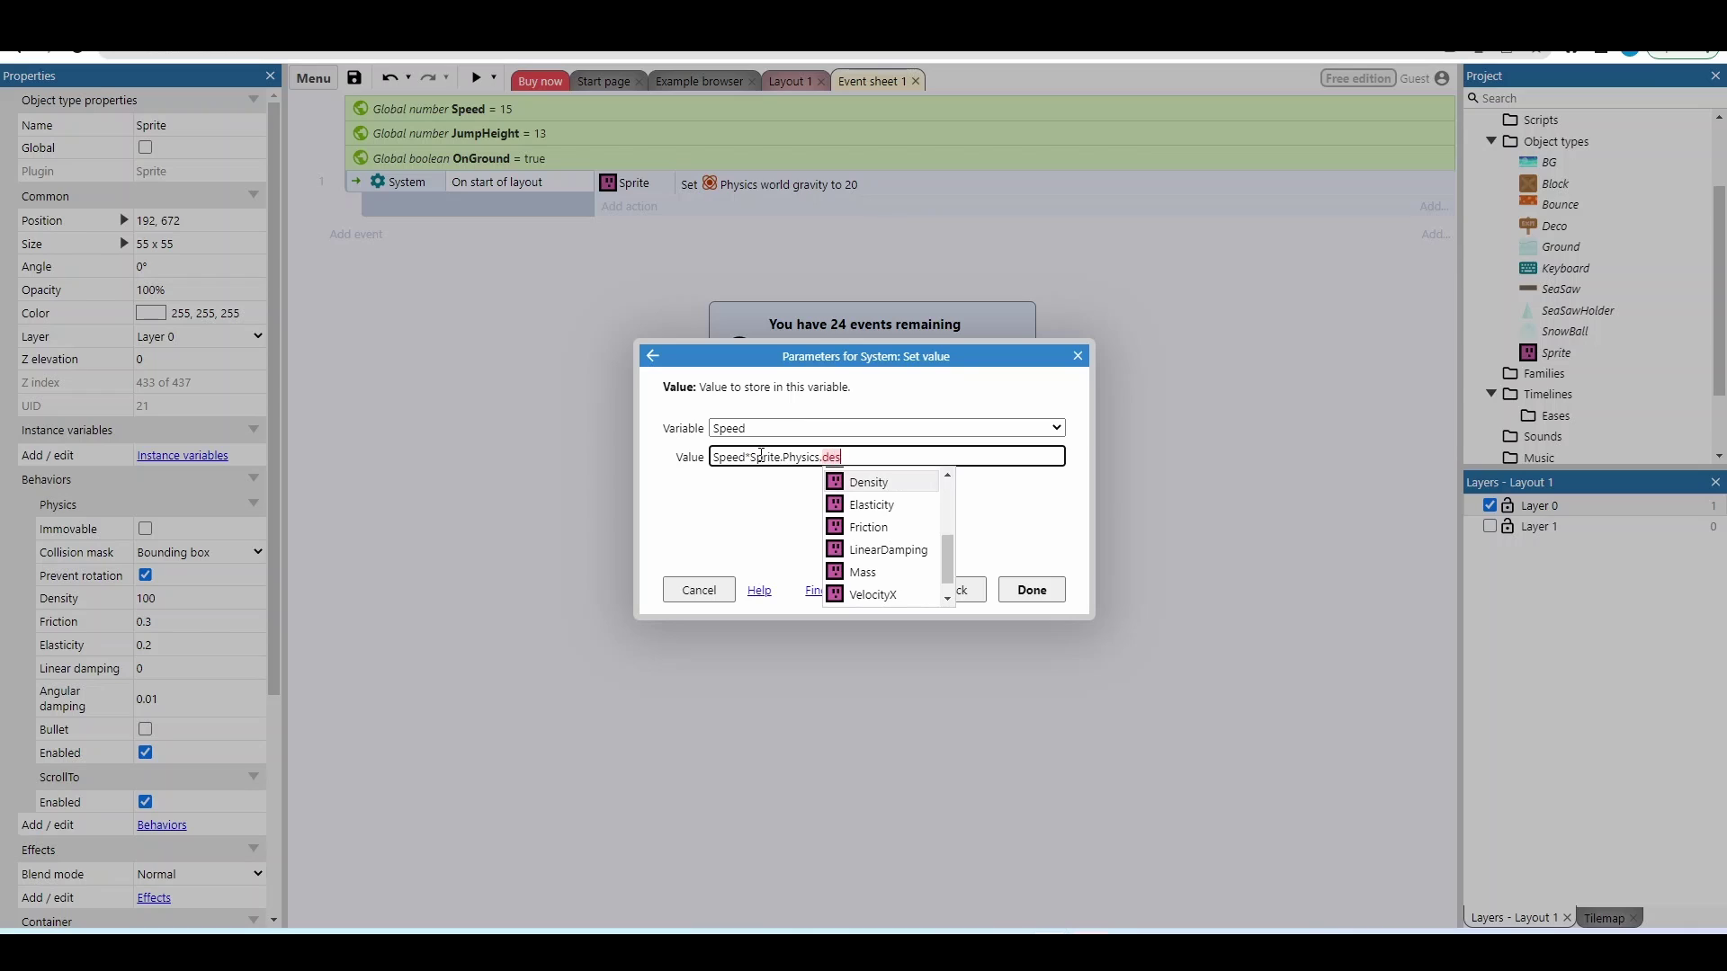
pyautogui.press('Return')
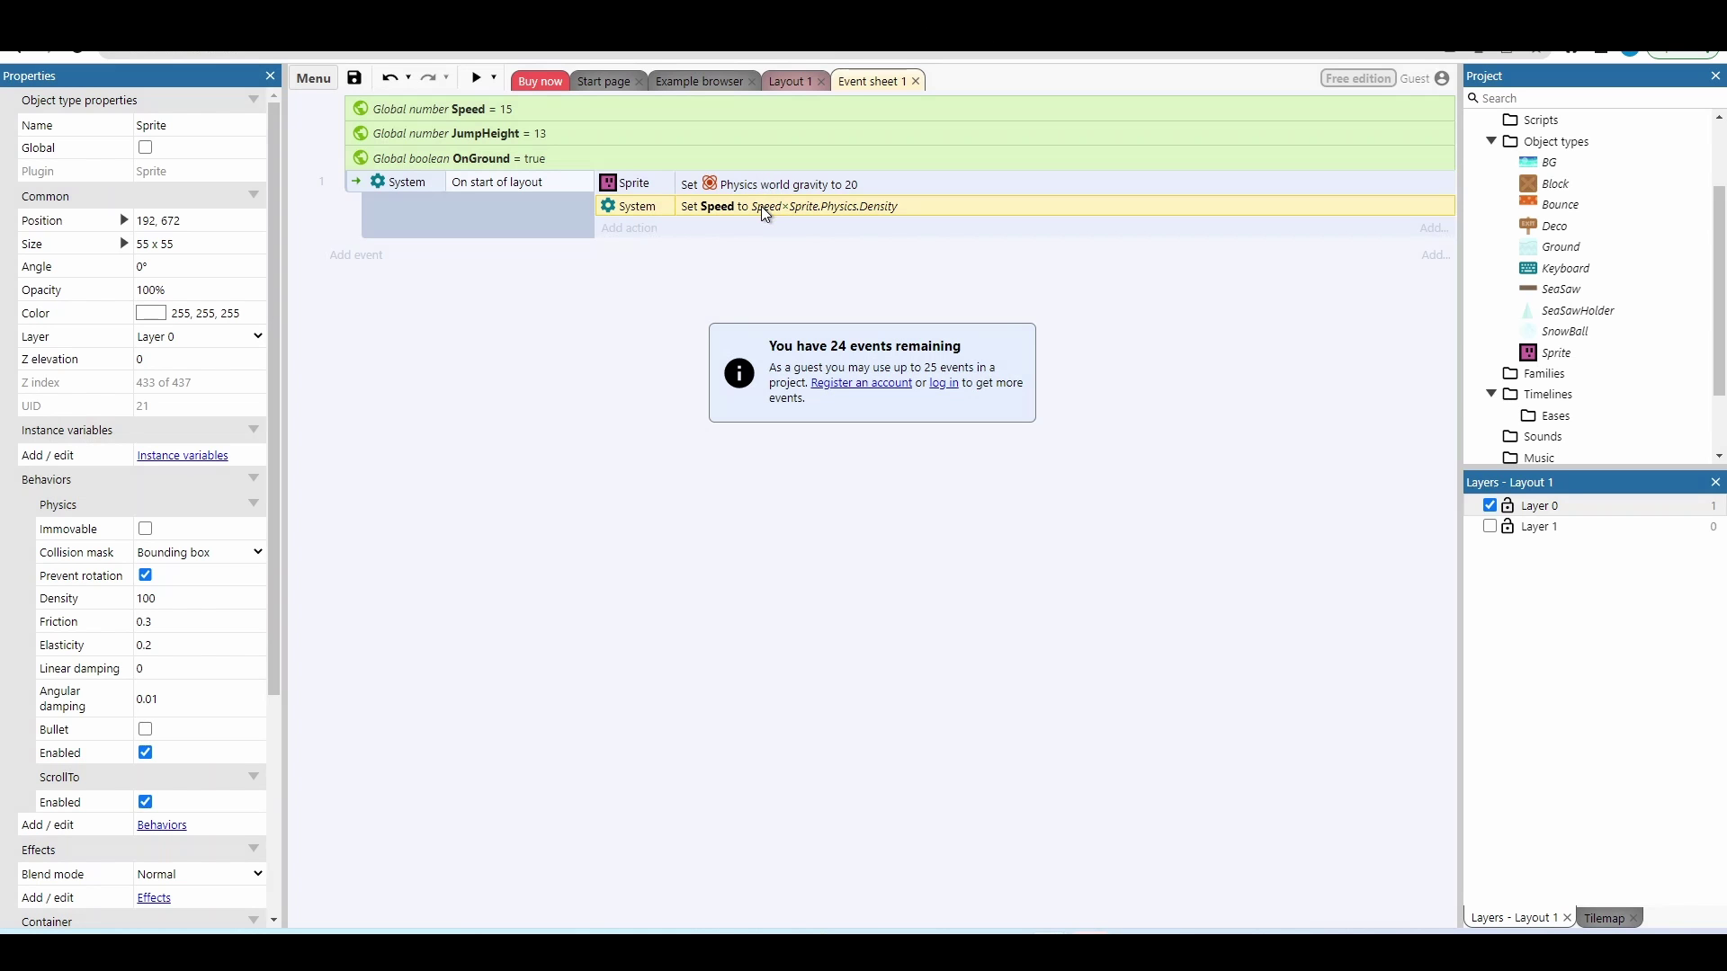
# Duplicate the Speed action and change the copy to set JumpHeight to JumpHeight*Sprite.Physics.Density
pyautogui.hotkey('ctrl', 'c')
pyautogui.hotkey('ctrl', 'v')
pyautogui.doubleClick(750, 232)
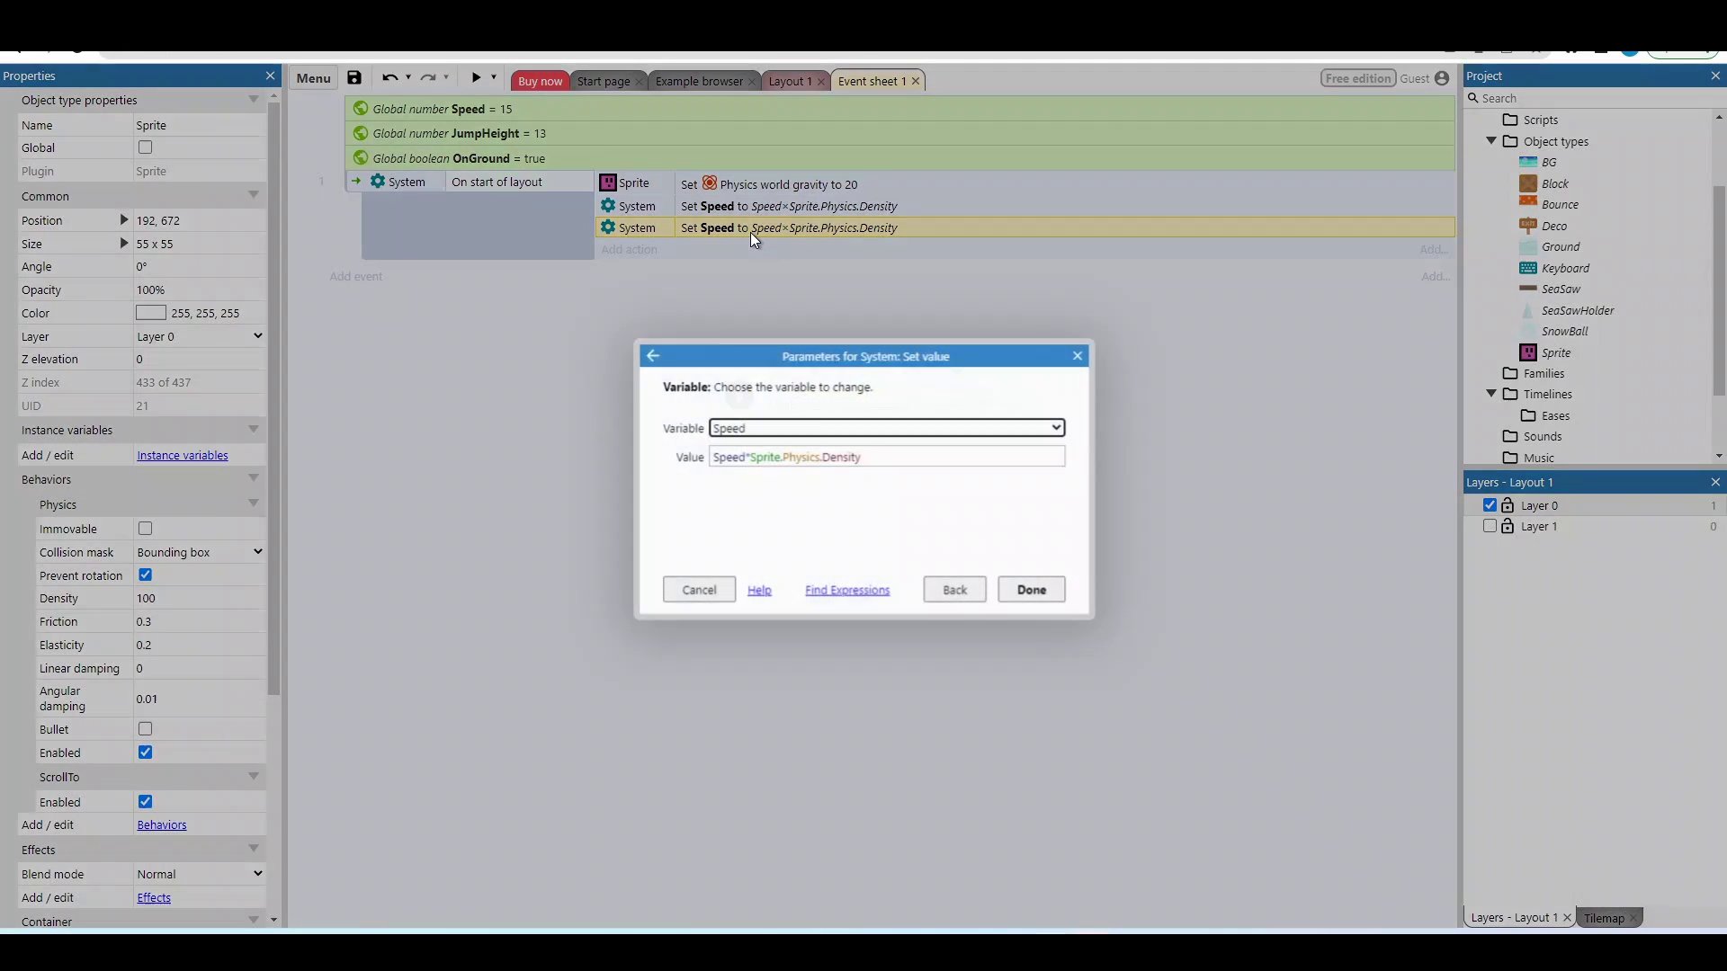
pyautogui.click(771, 429)
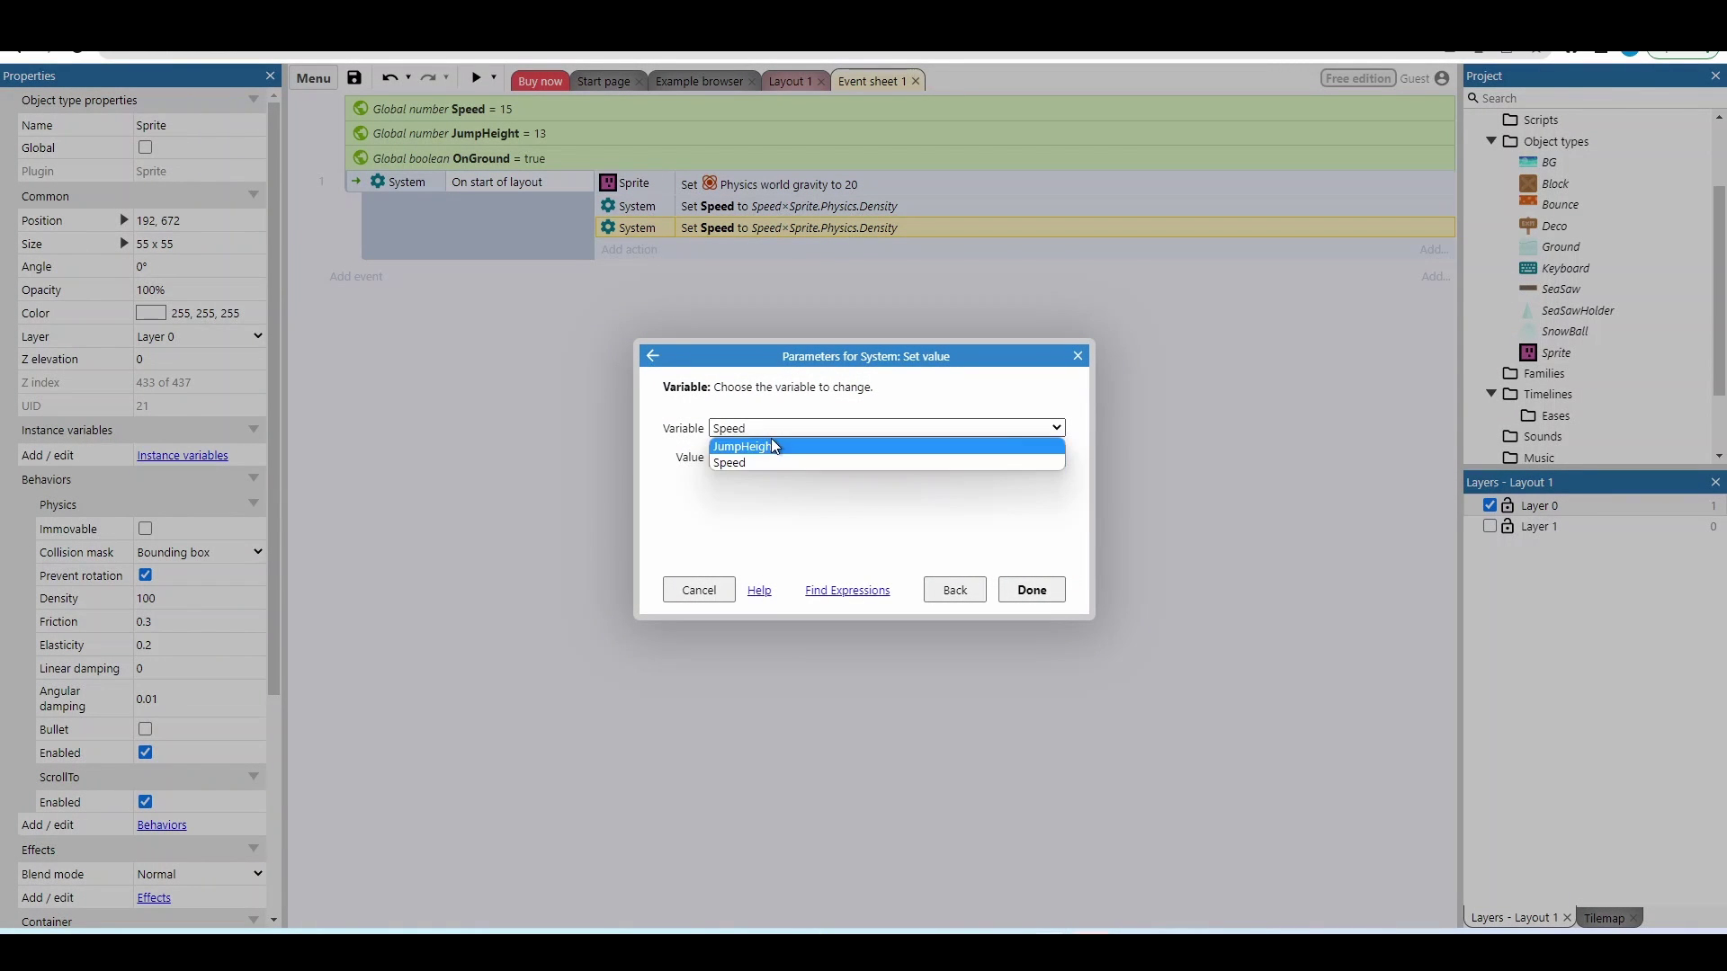
pyautogui.click(774, 446)
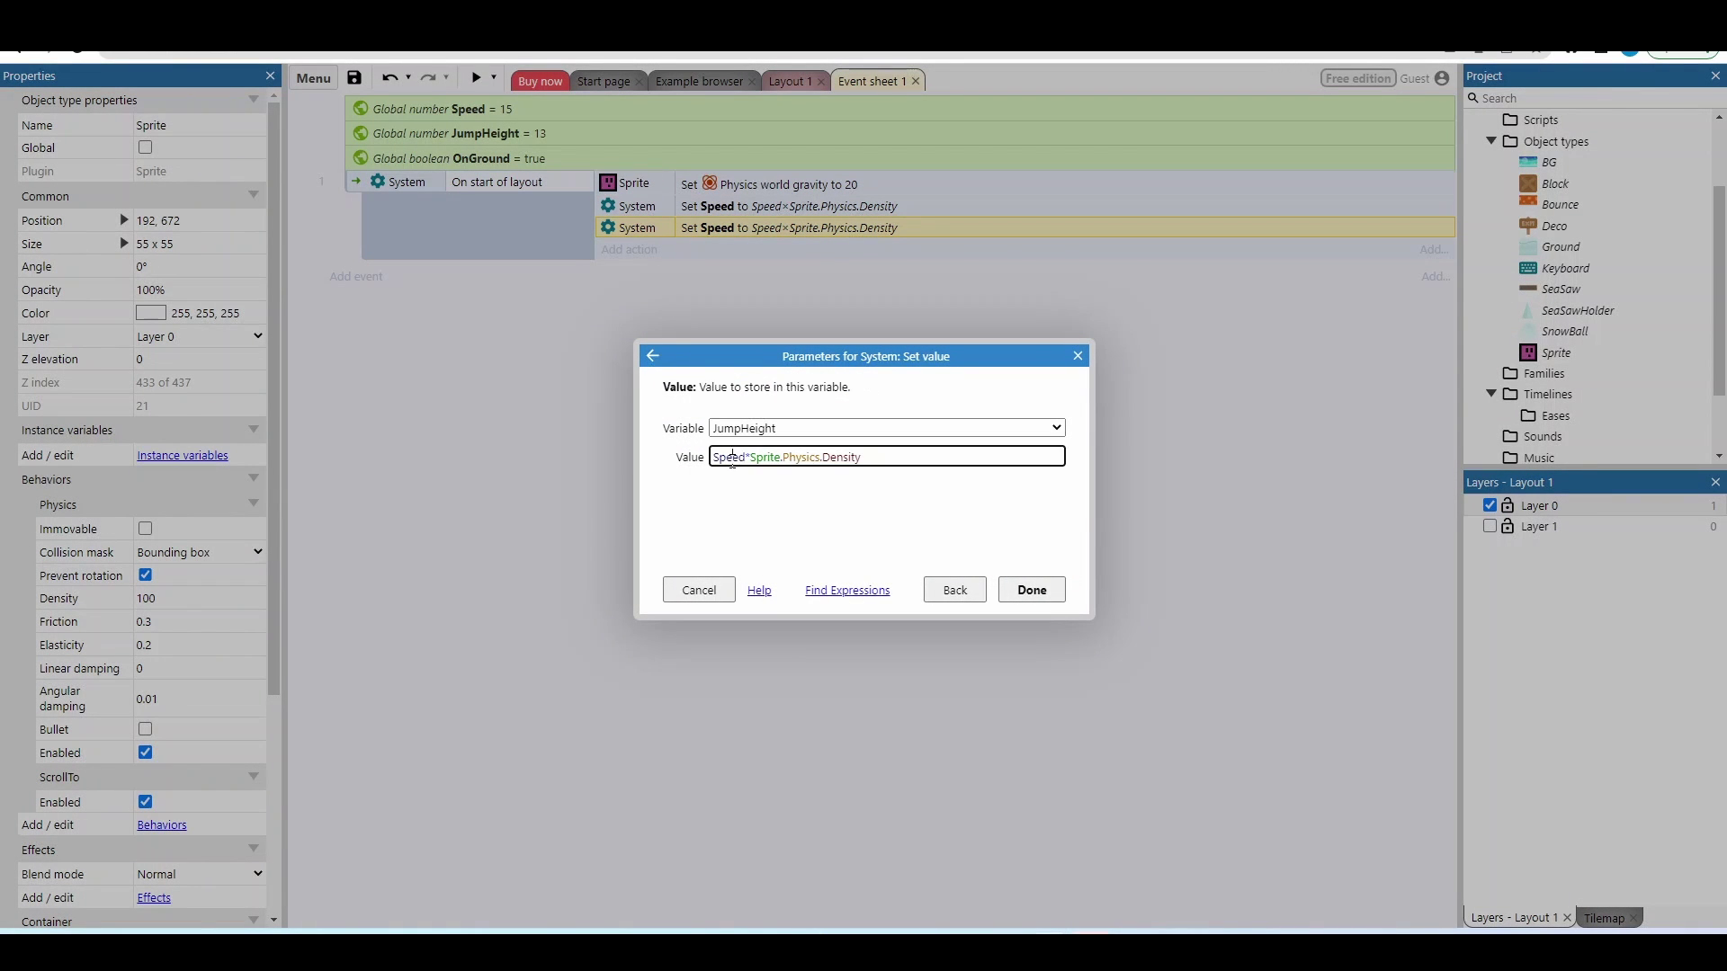
pyautogui.doubleClick(731, 458)
pyautogui.write('jump')
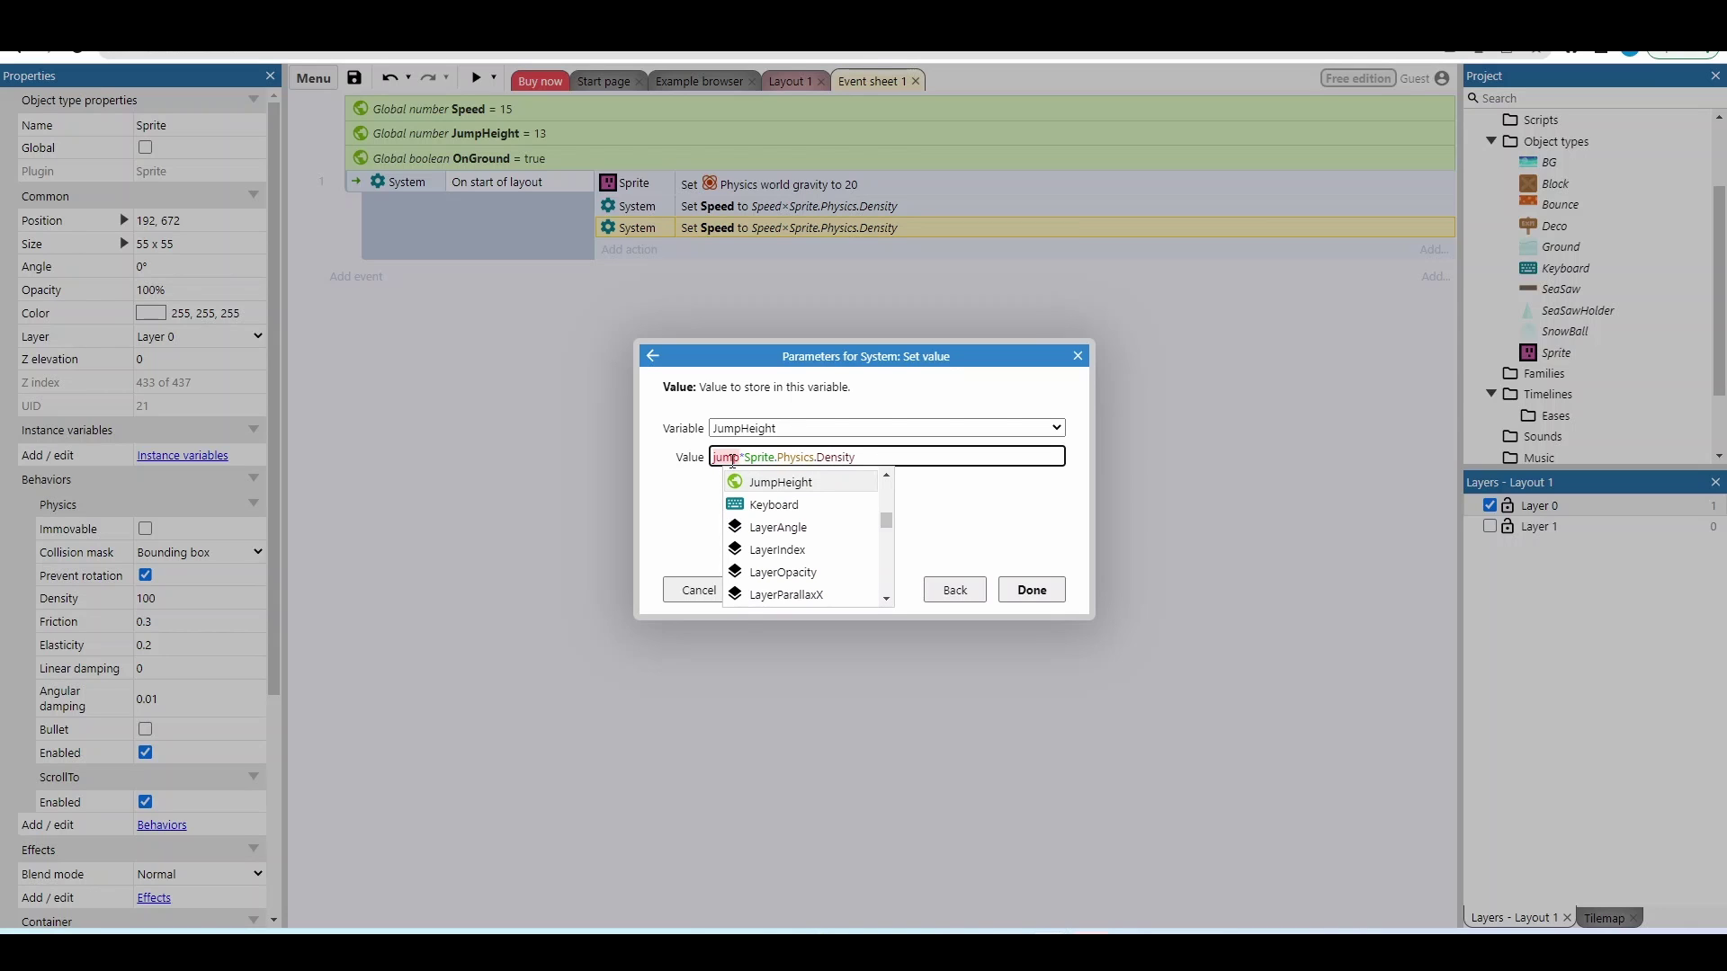
pyautogui.press('Return')
pyautogui.click(1030, 590)
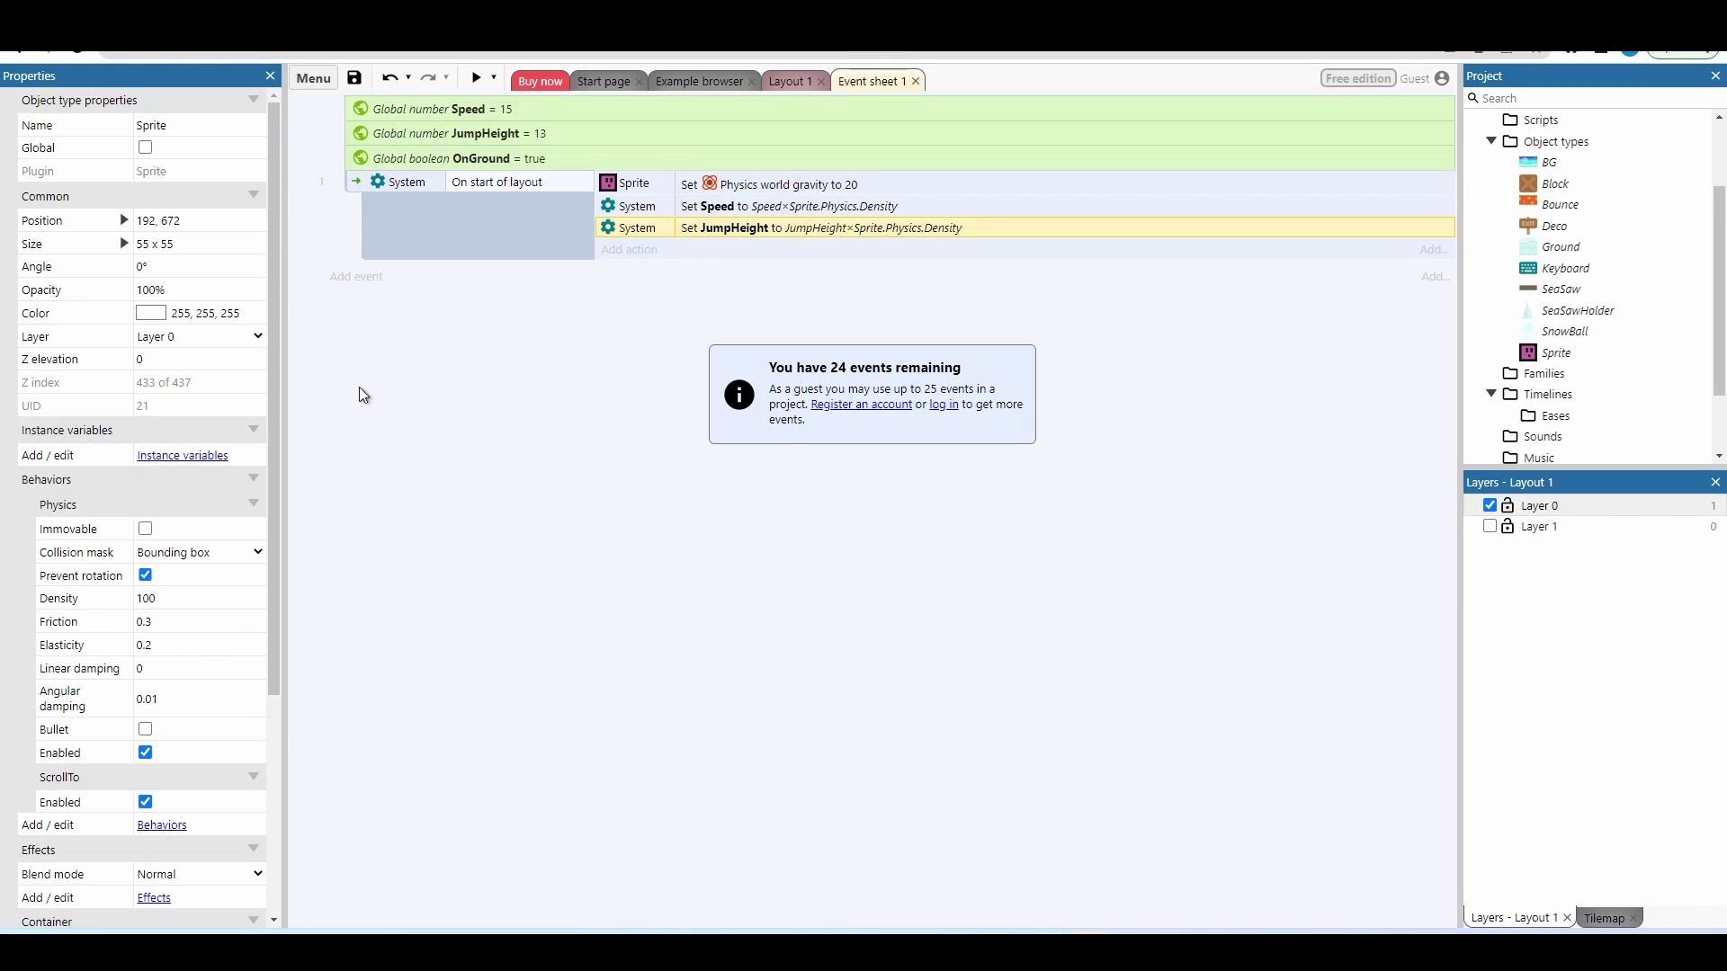
# Create a new event with the Keyboard condition On key pressed for the Up arrow
pyautogui.click(367, 280)
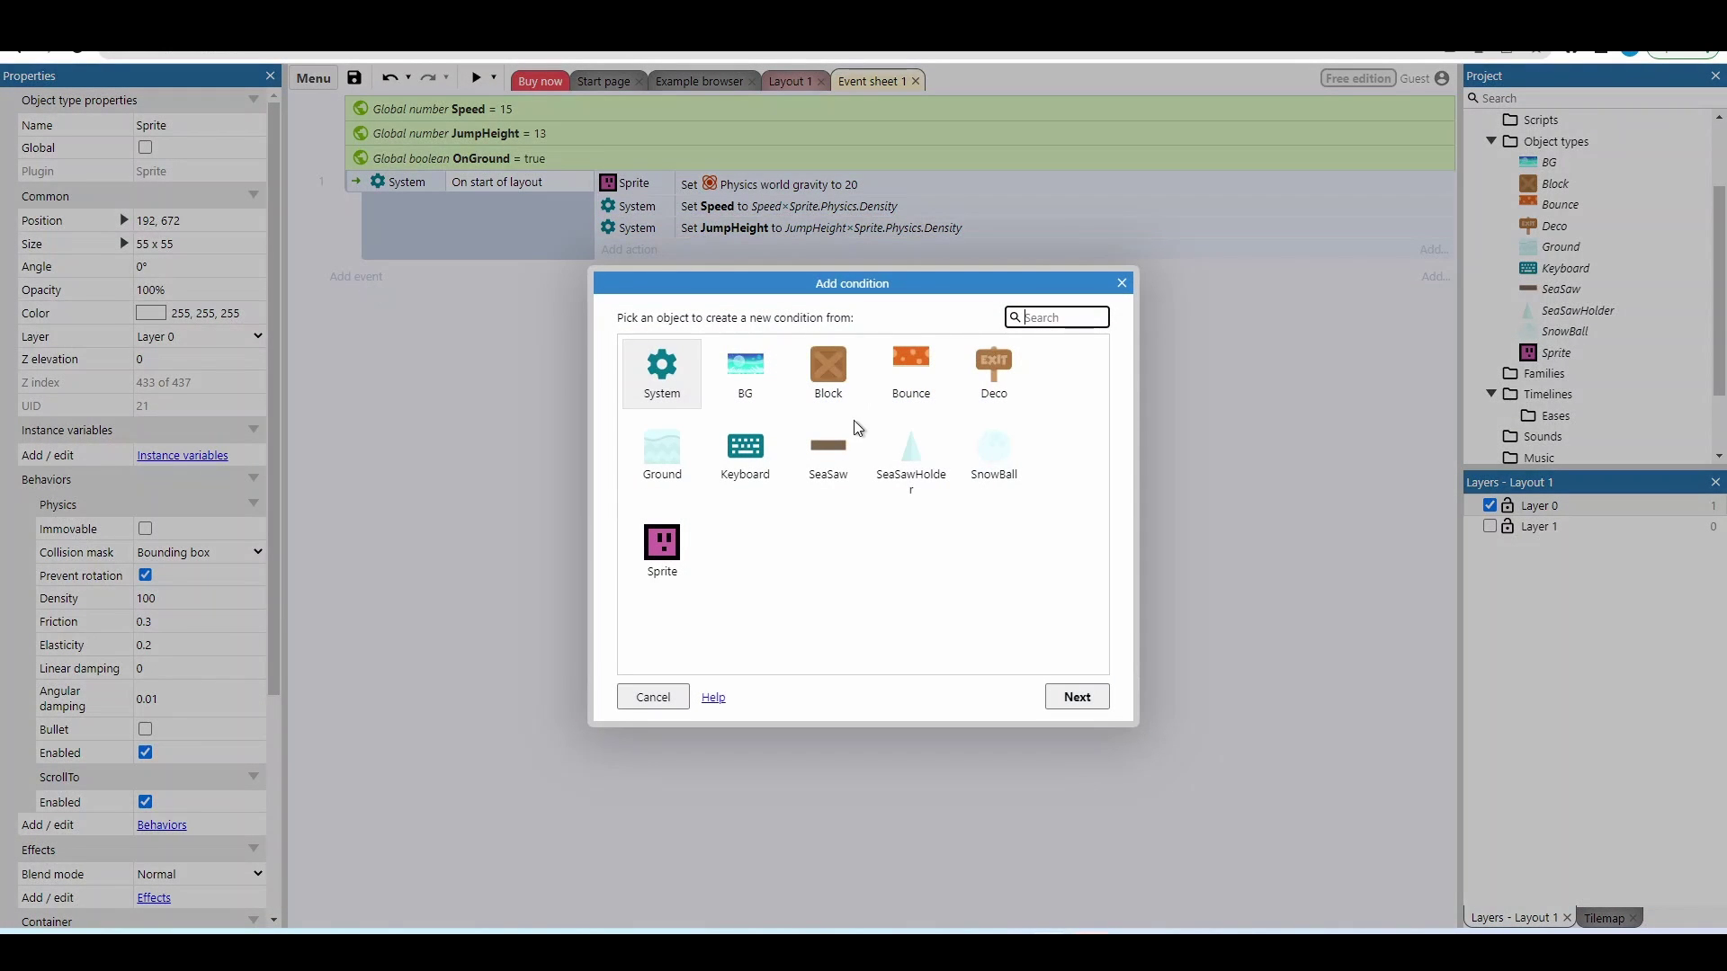
pyautogui.doubleClick(749, 450)
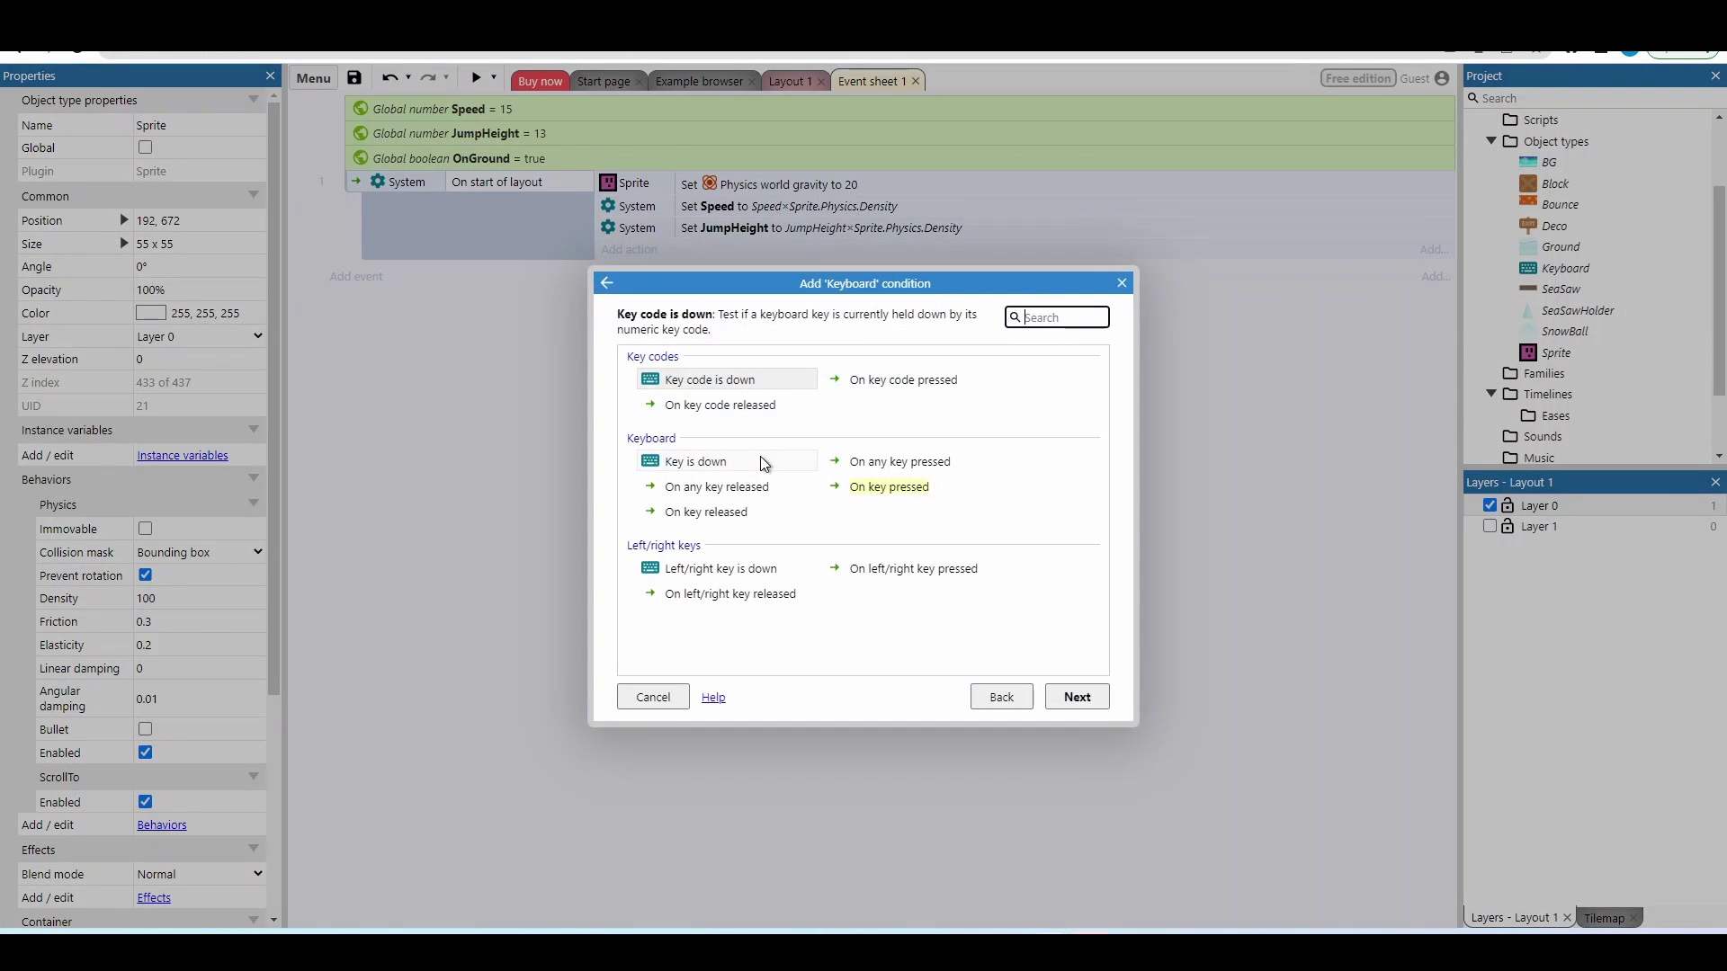
pyautogui.doubleClick(911, 498)
pyautogui.click(839, 432)
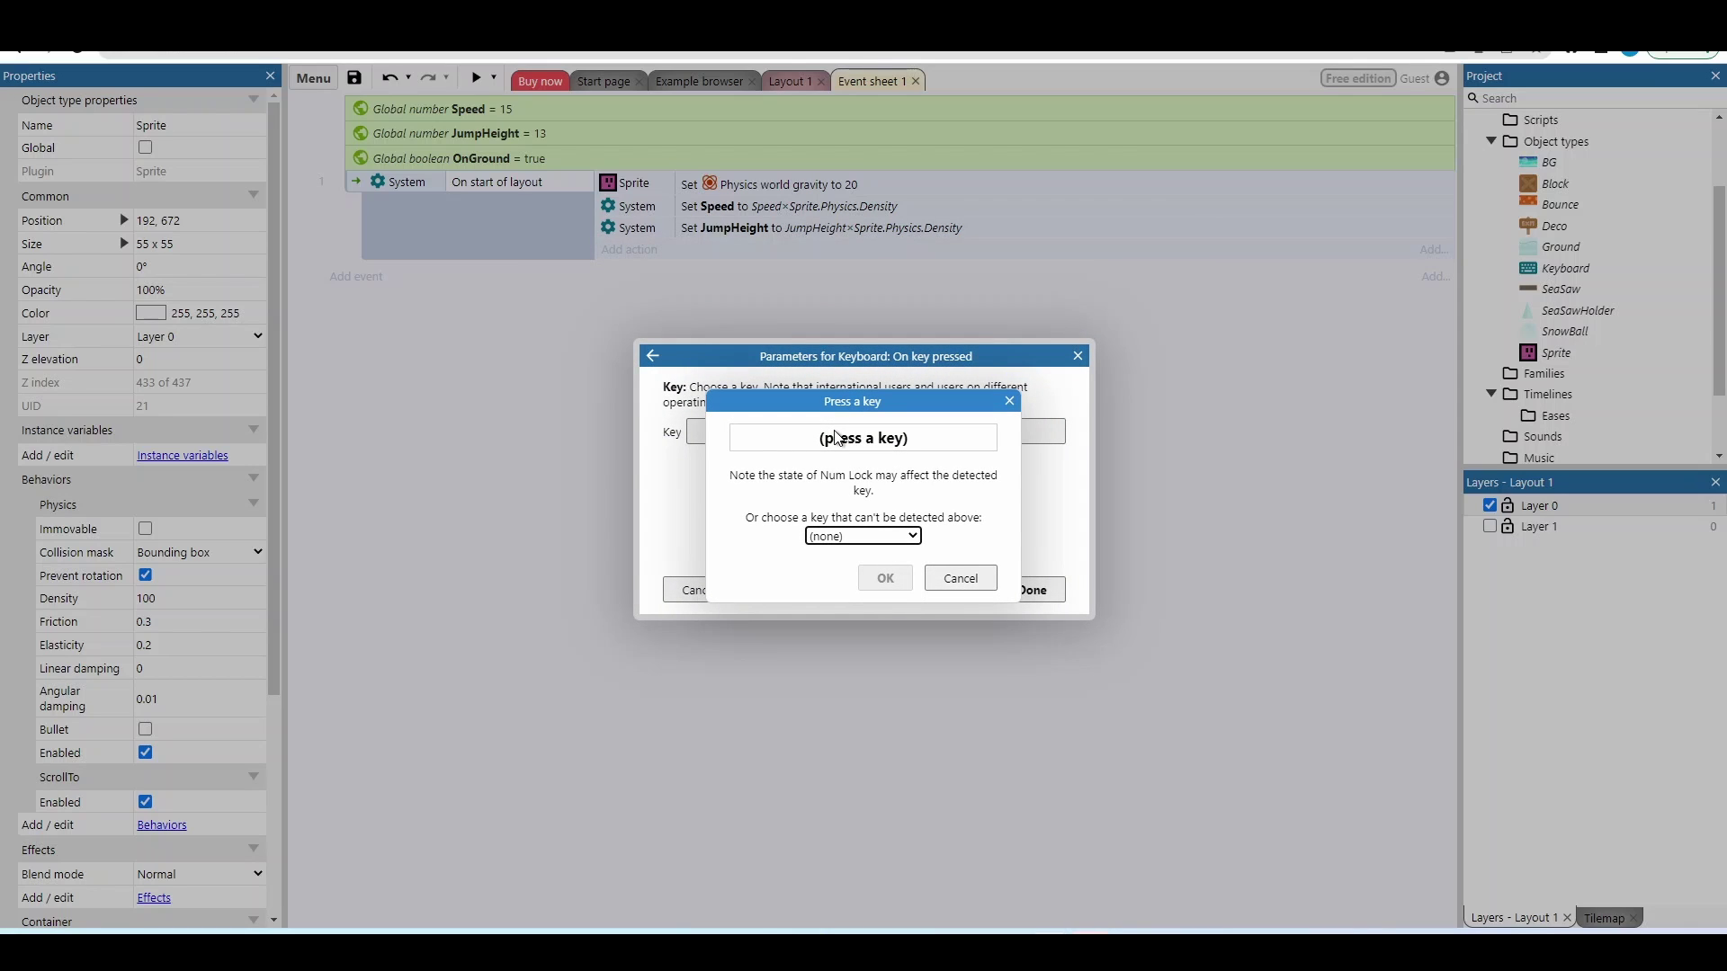
pyautogui.press('Up')
pyautogui.click(891, 577)
pyautogui.click(1025, 597)
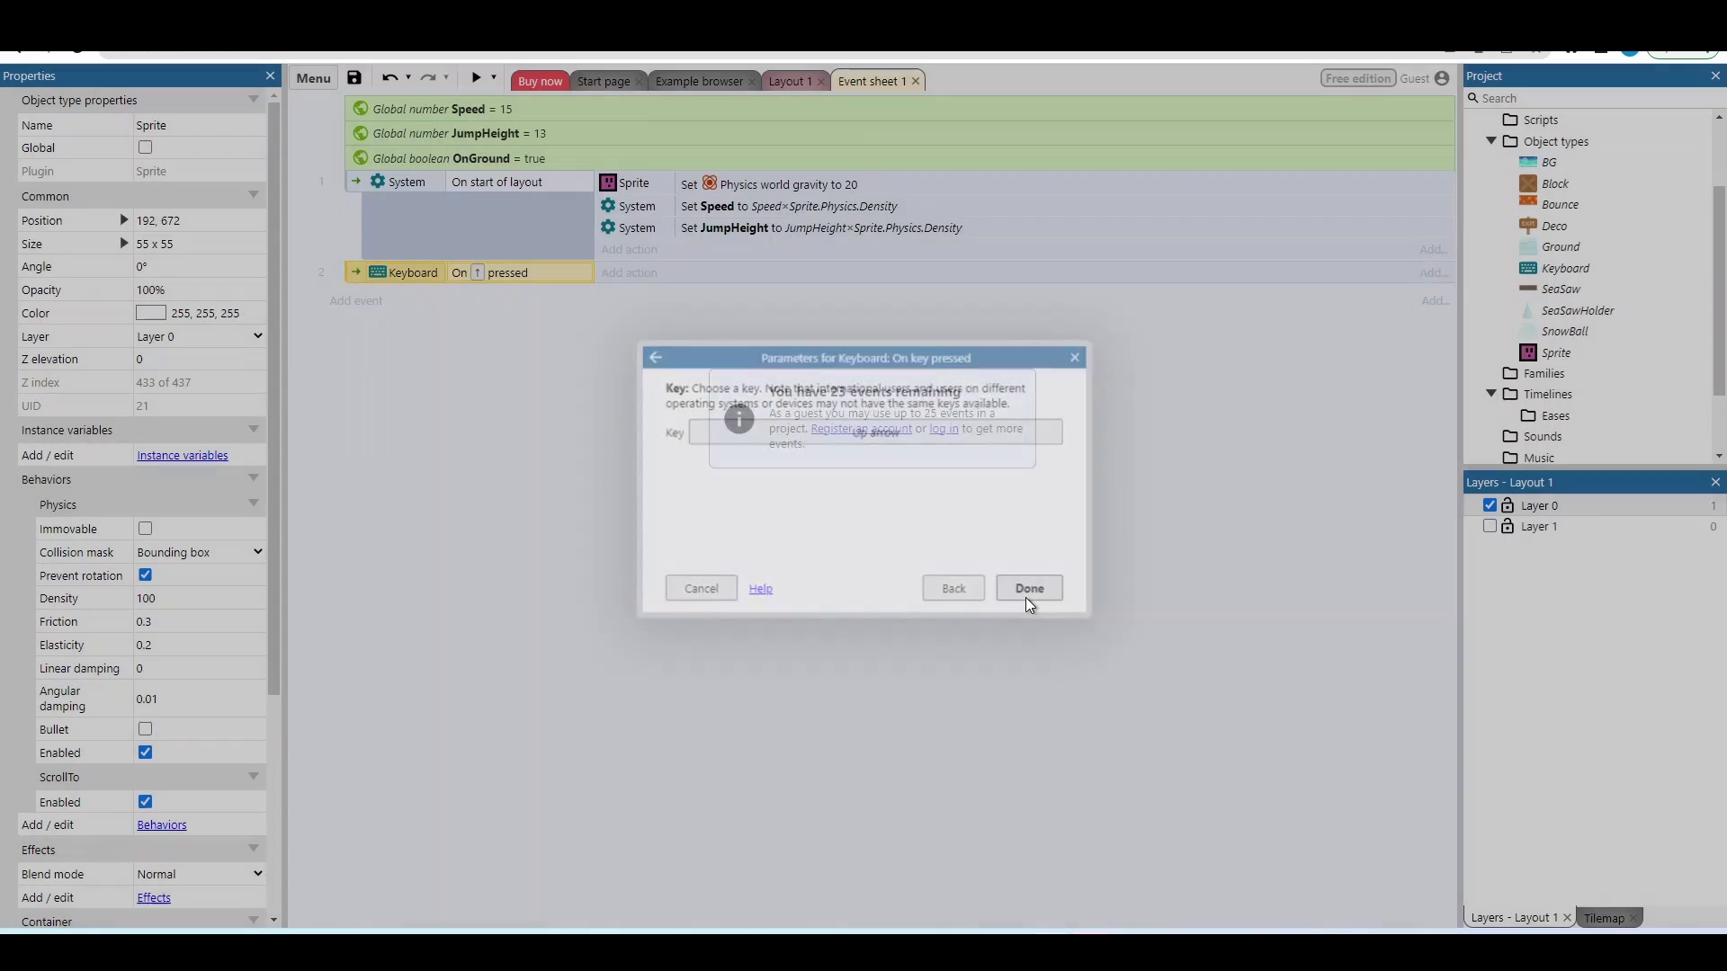
# Add a Sprite Physics Apply impulse action to the Up arrow event with Impulse Y set to -JumpHeight
pyautogui.click(646, 274)
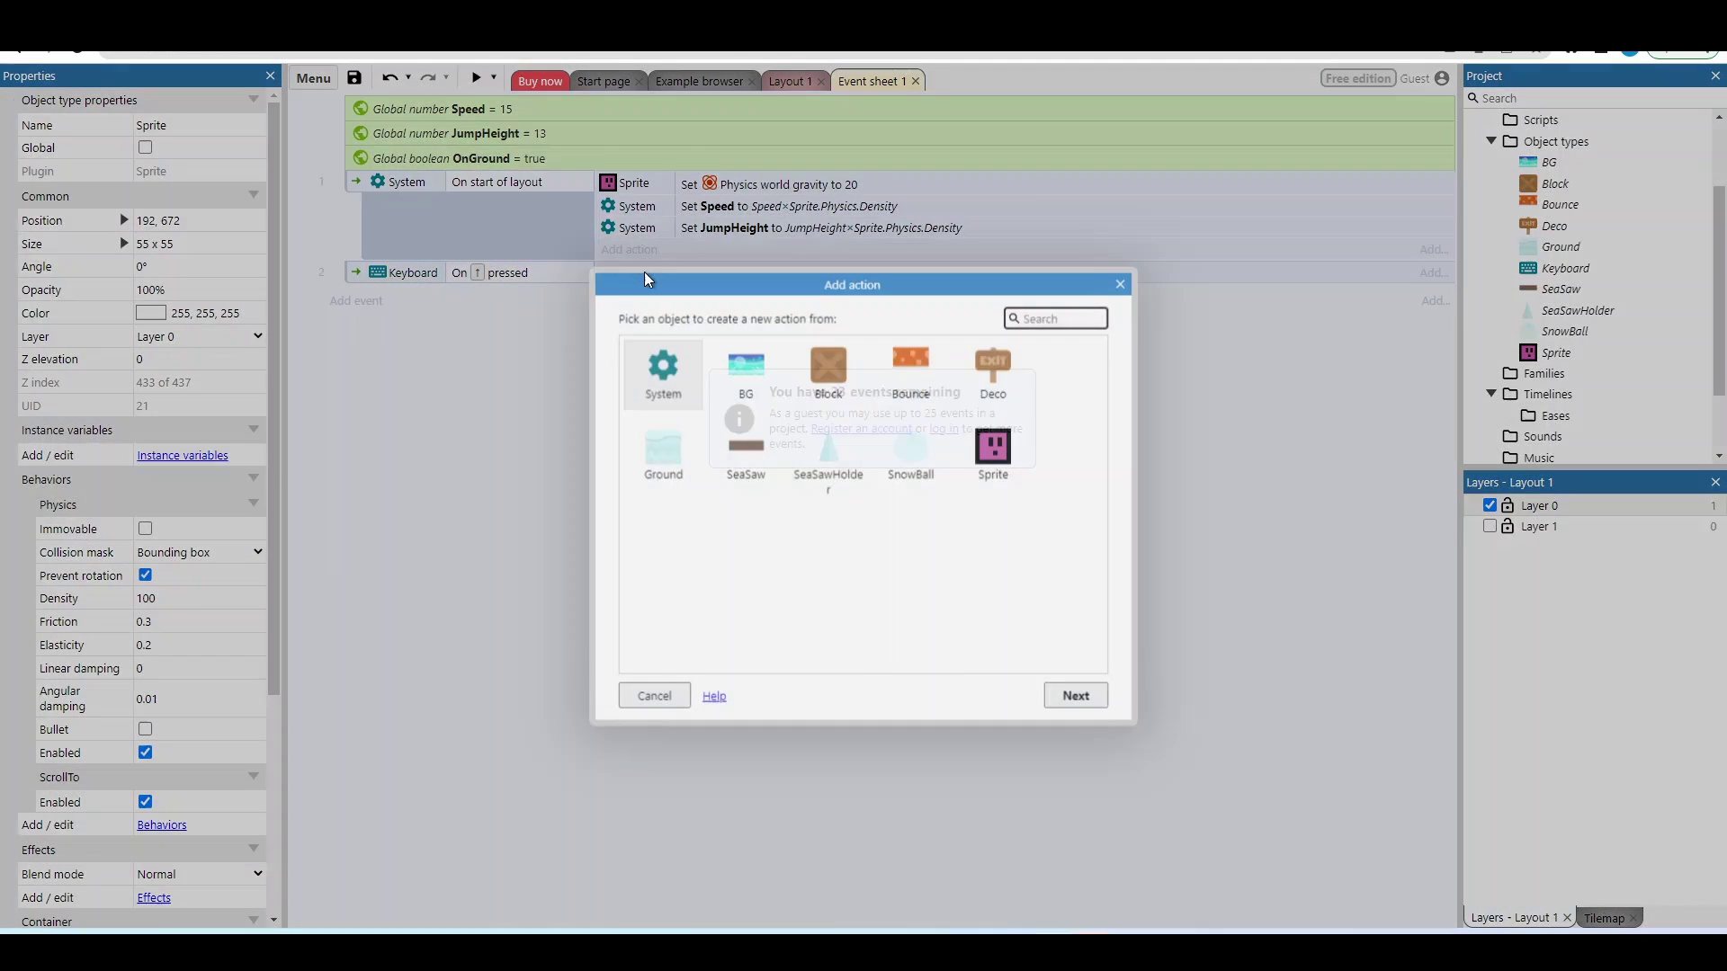
pyautogui.doubleClick(993, 447)
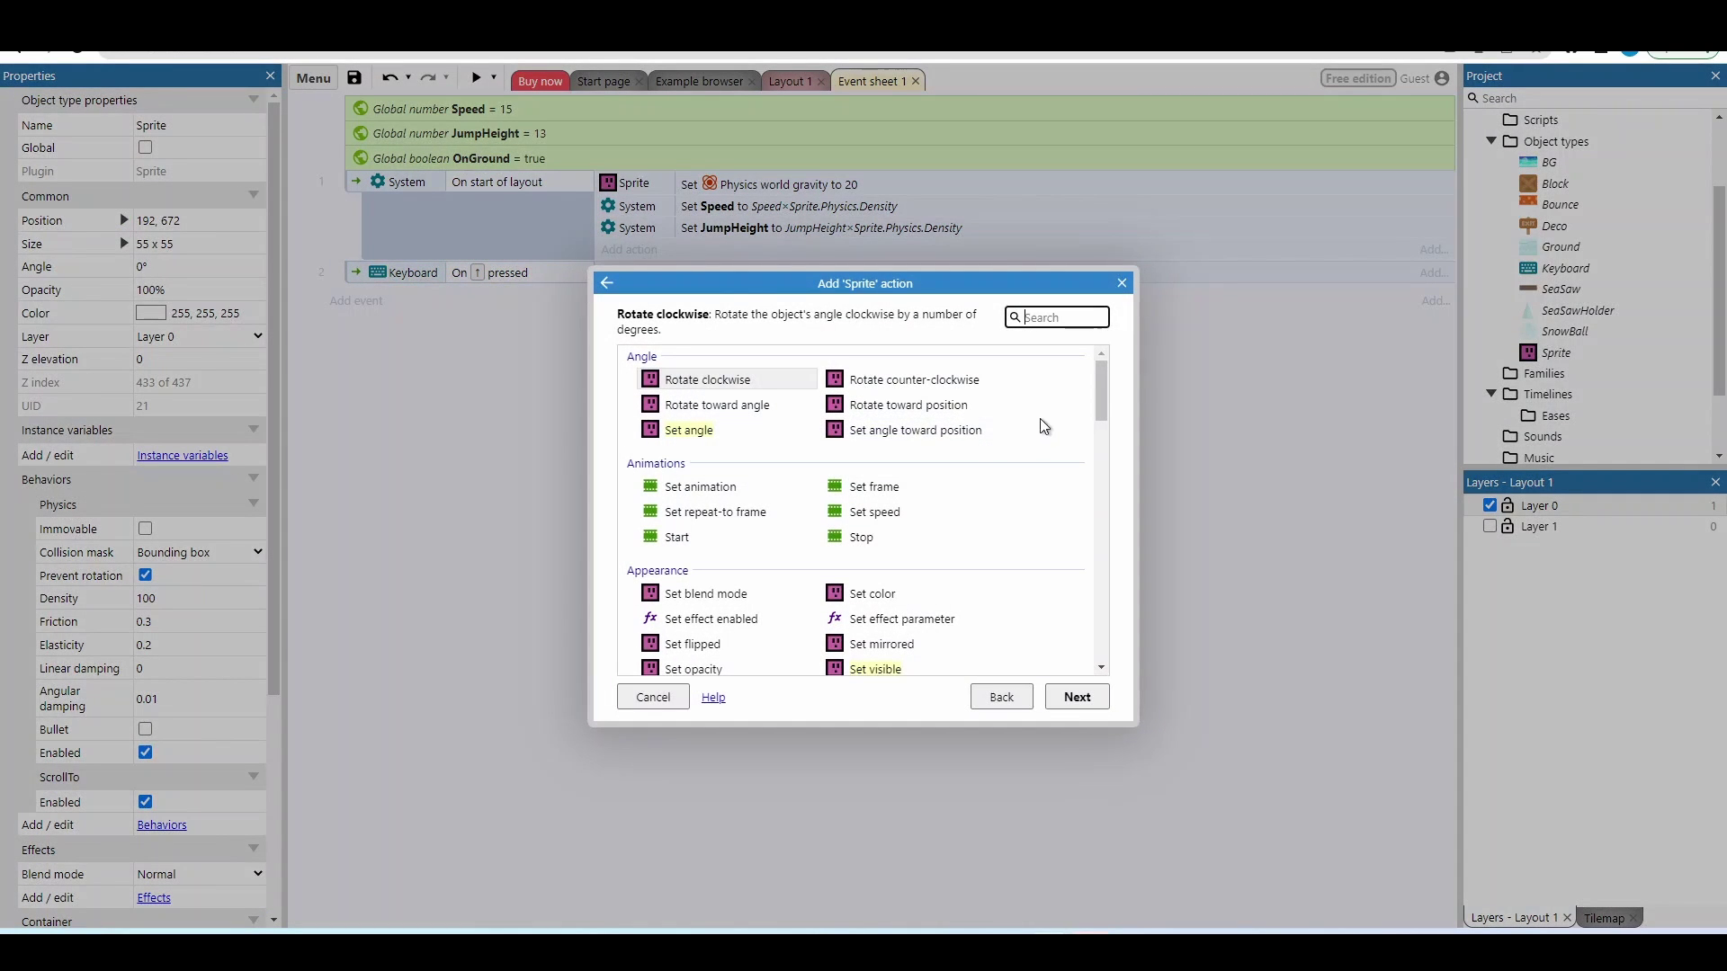
pyautogui.moveTo(1098, 392); pyautogui.dragTo(1115, 513)
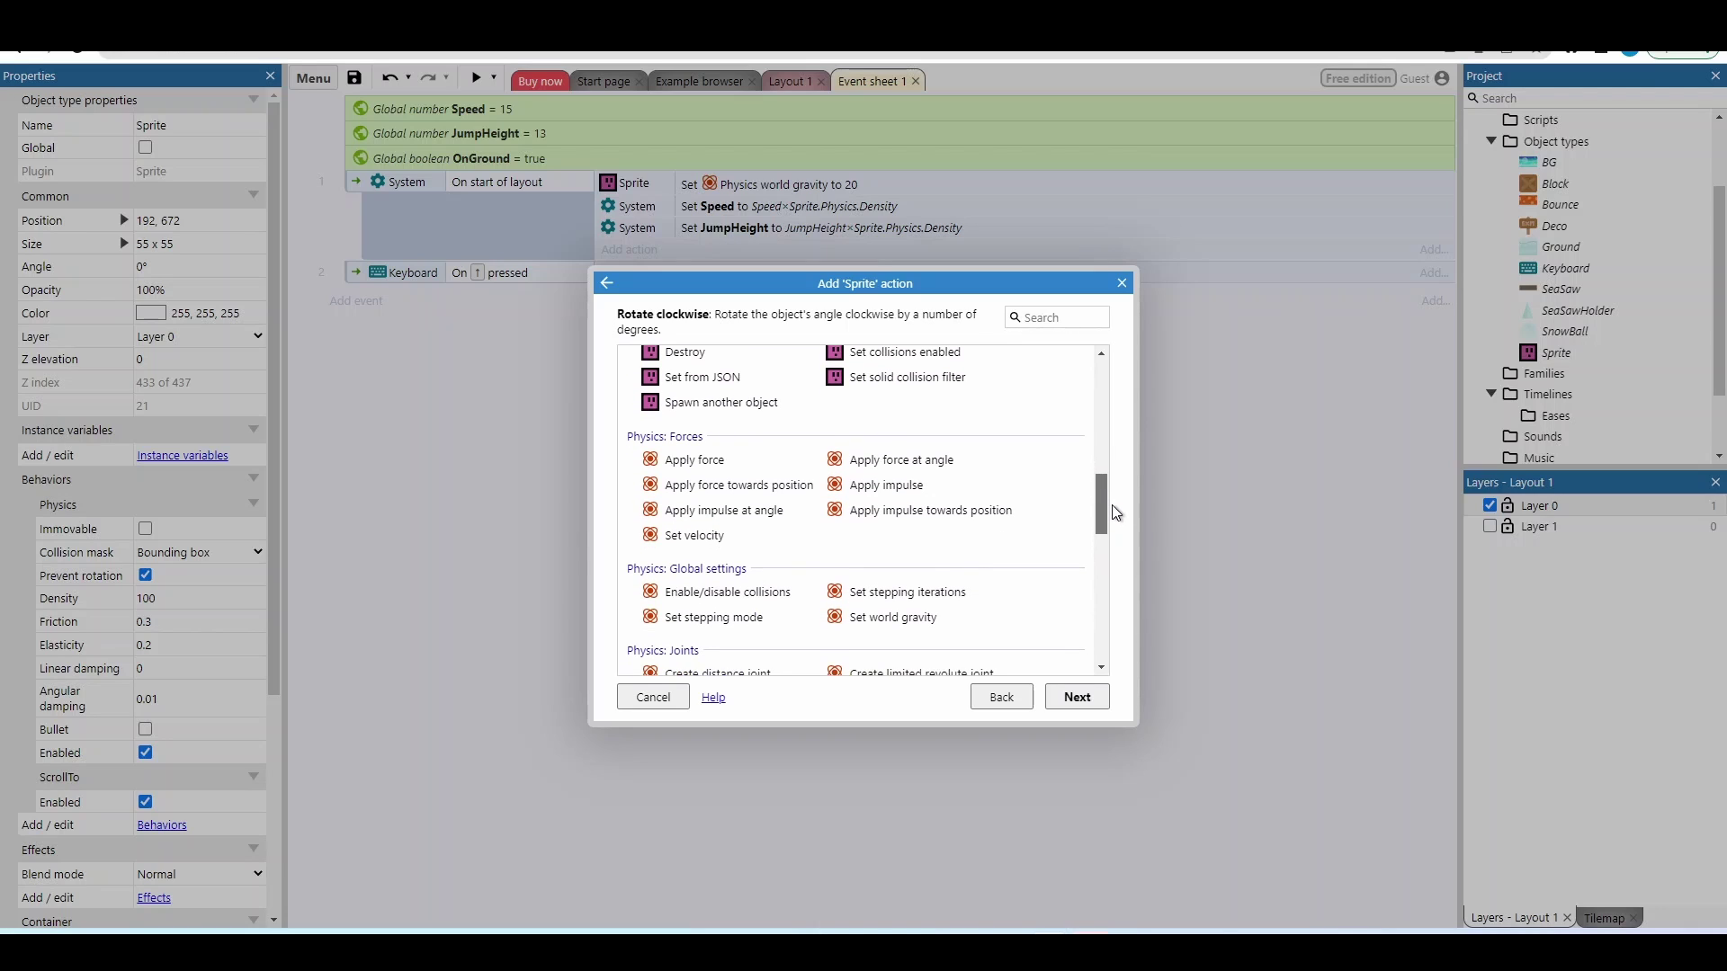
pyautogui.doubleClick(919, 483)
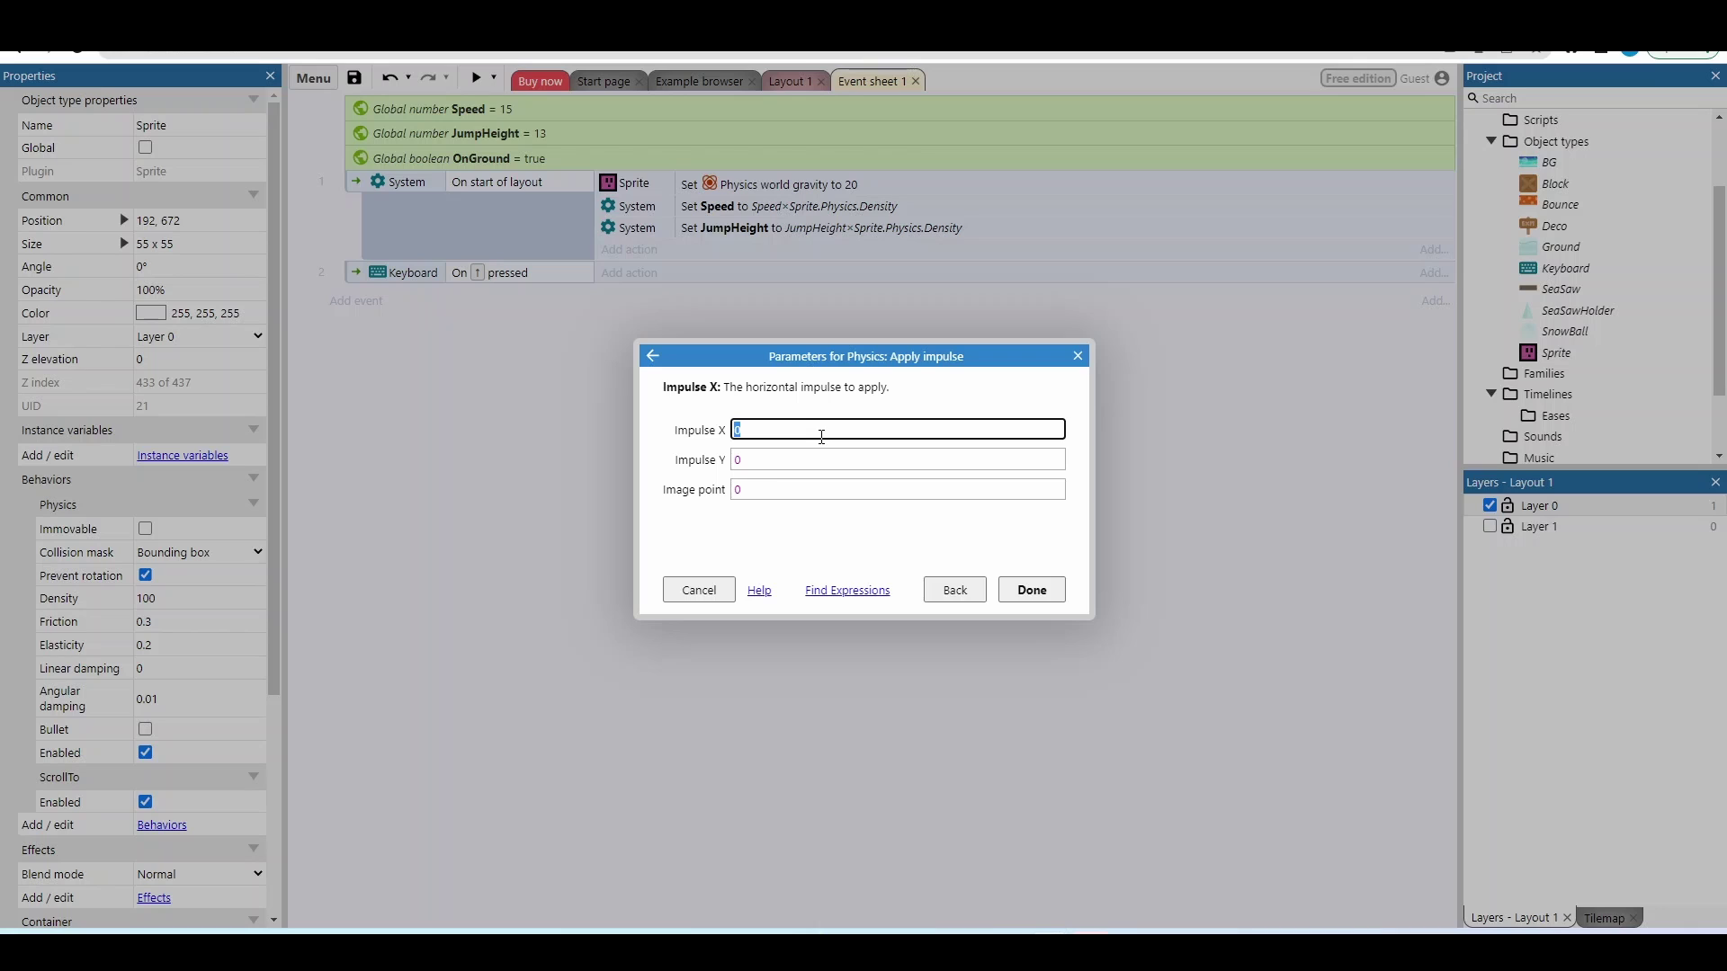
pyautogui.click(793, 451)
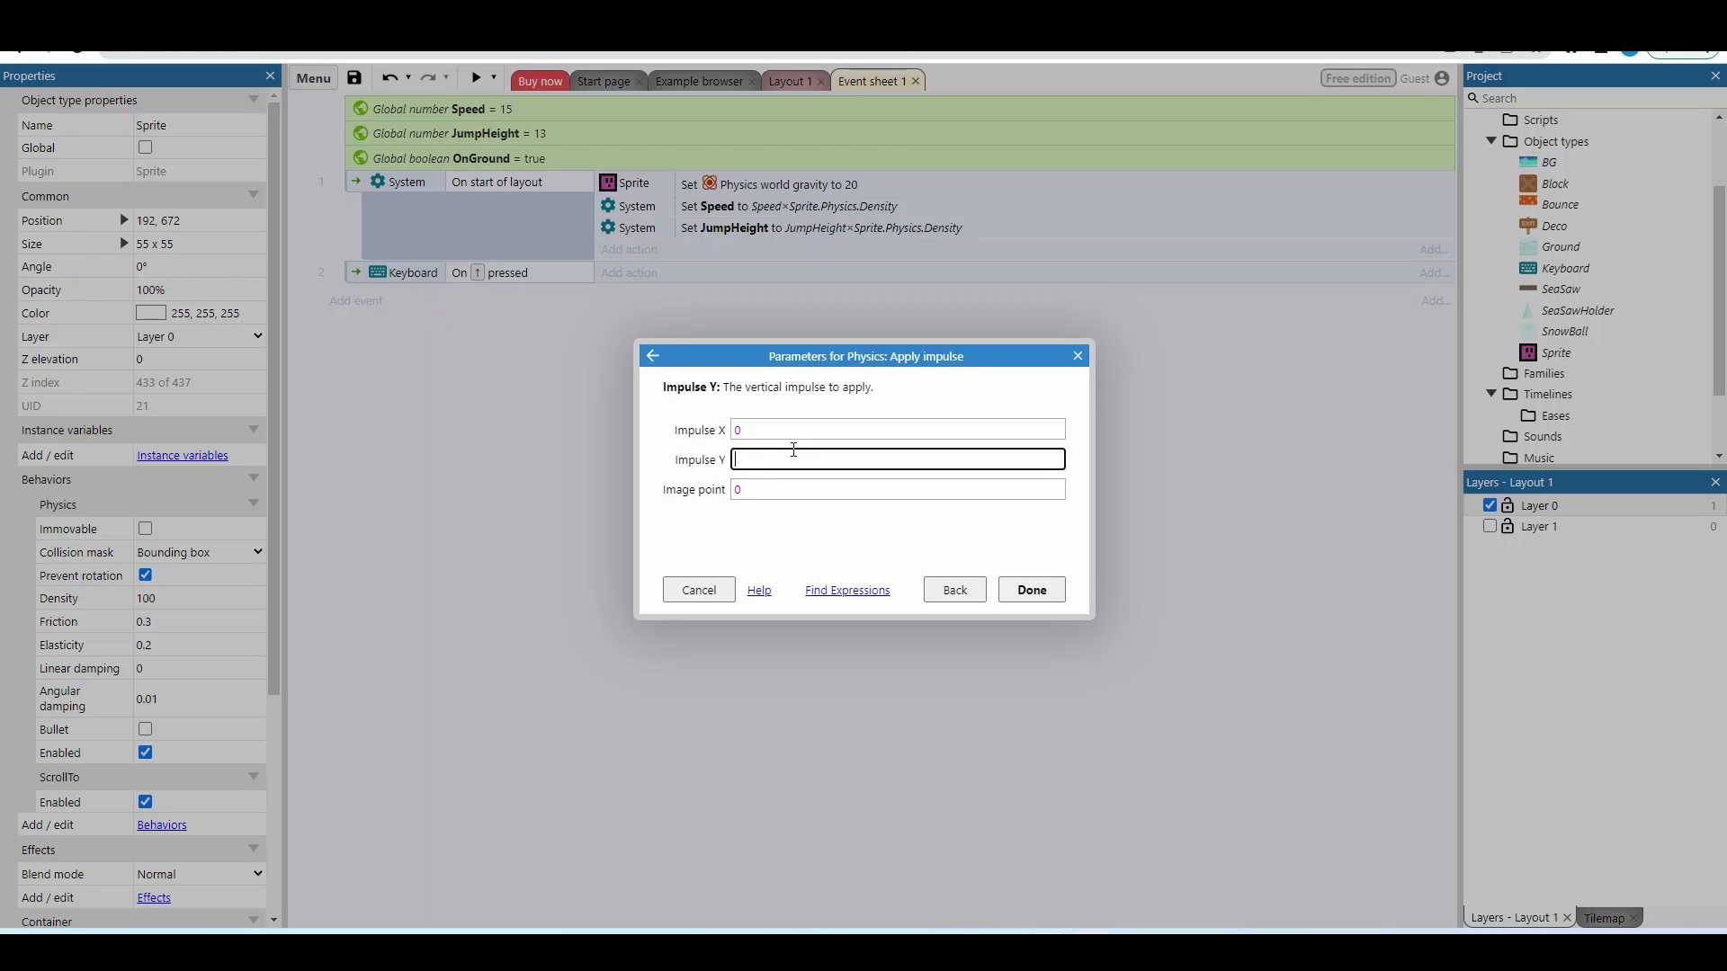
pyautogui.write('-jum')
pyautogui.press('Return')
pyautogui.press('Return')
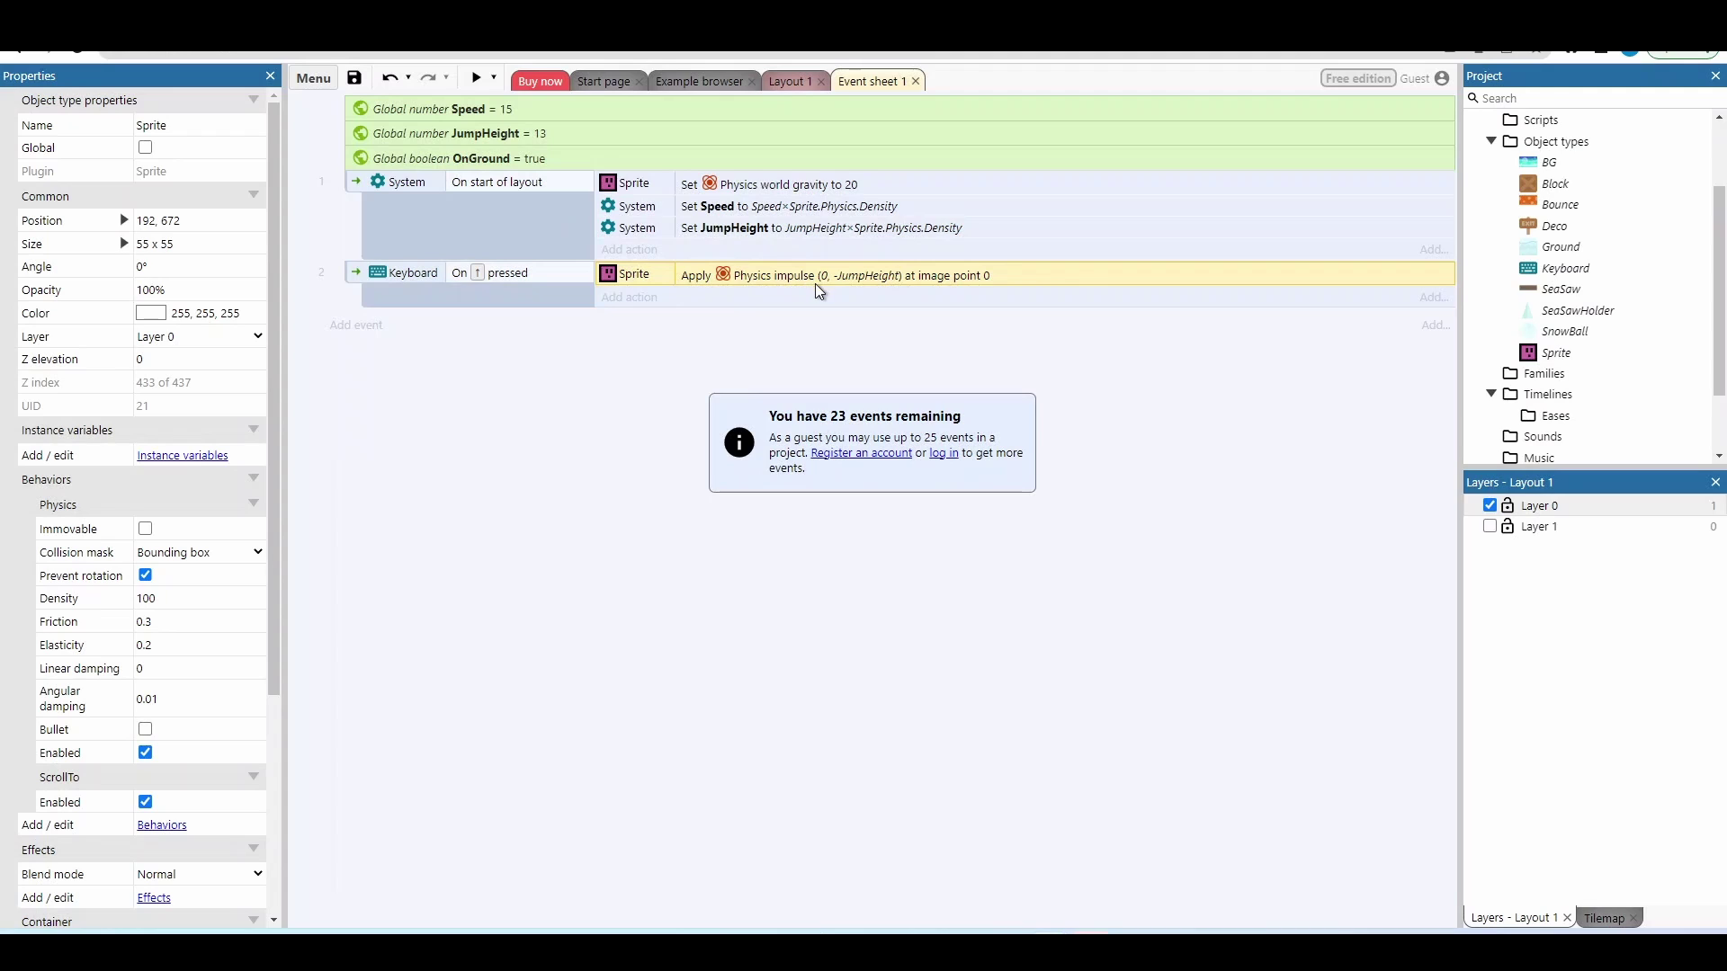
# Create a new event with the Keyboard condition Key is down for the Left arrow
pyautogui.click(354, 339)
pyautogui.doubleClick(773, 457)
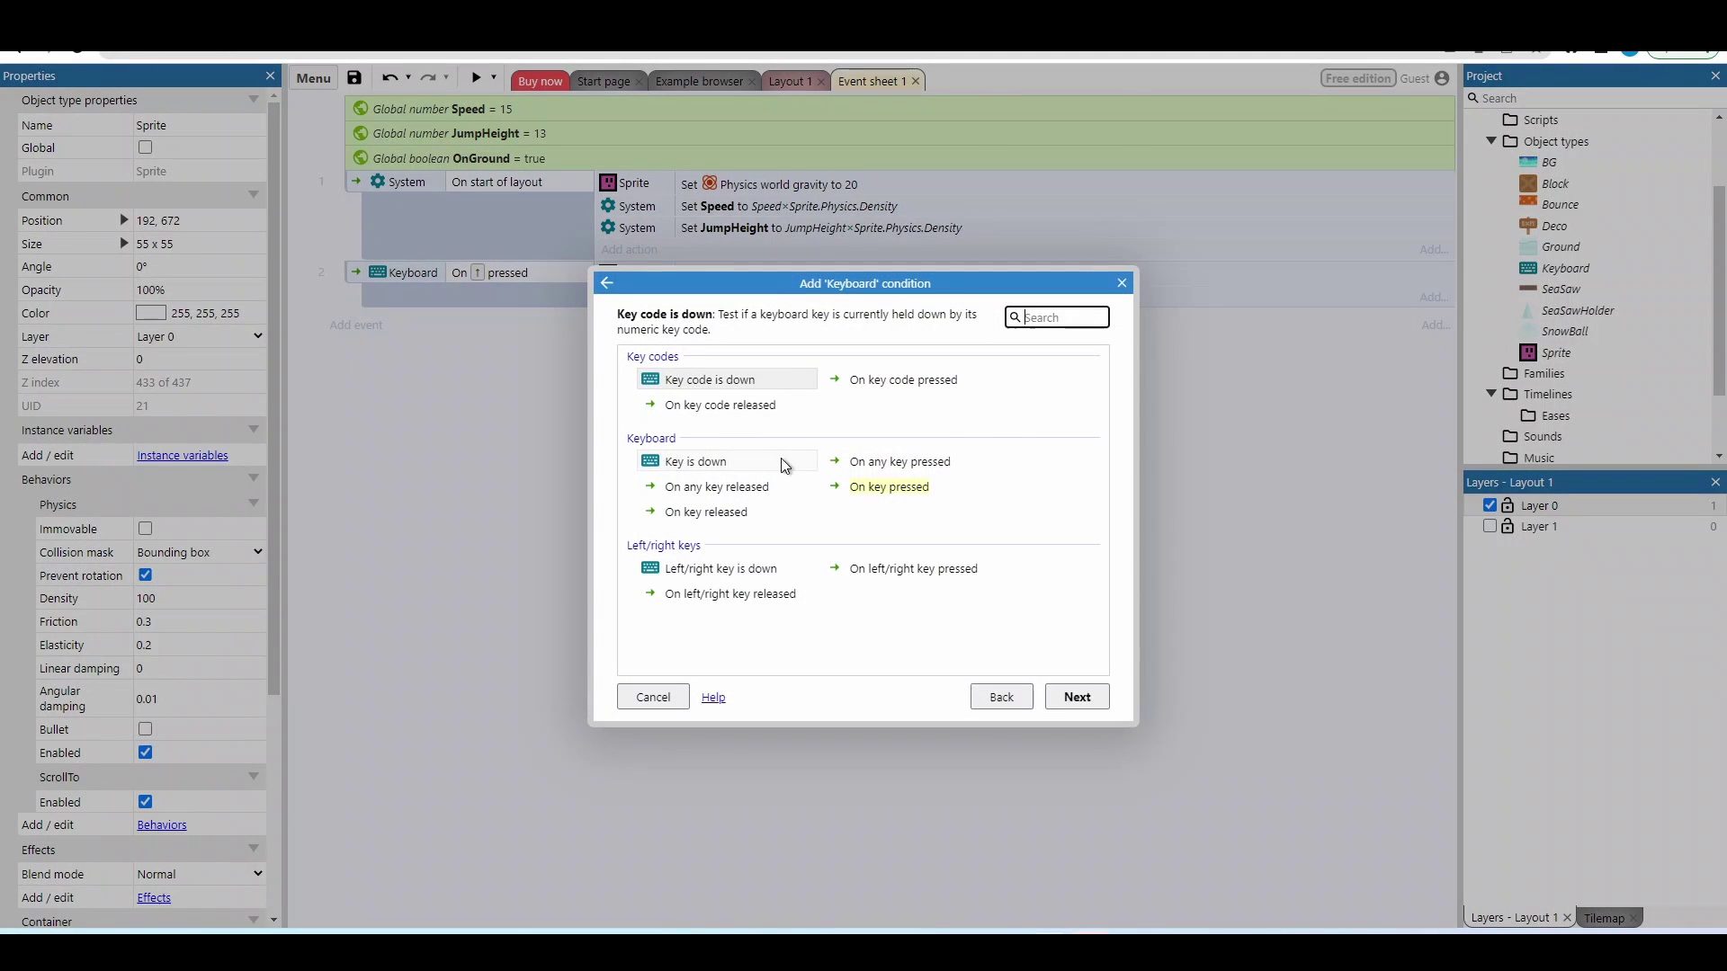
pyautogui.doubleClick(756, 463)
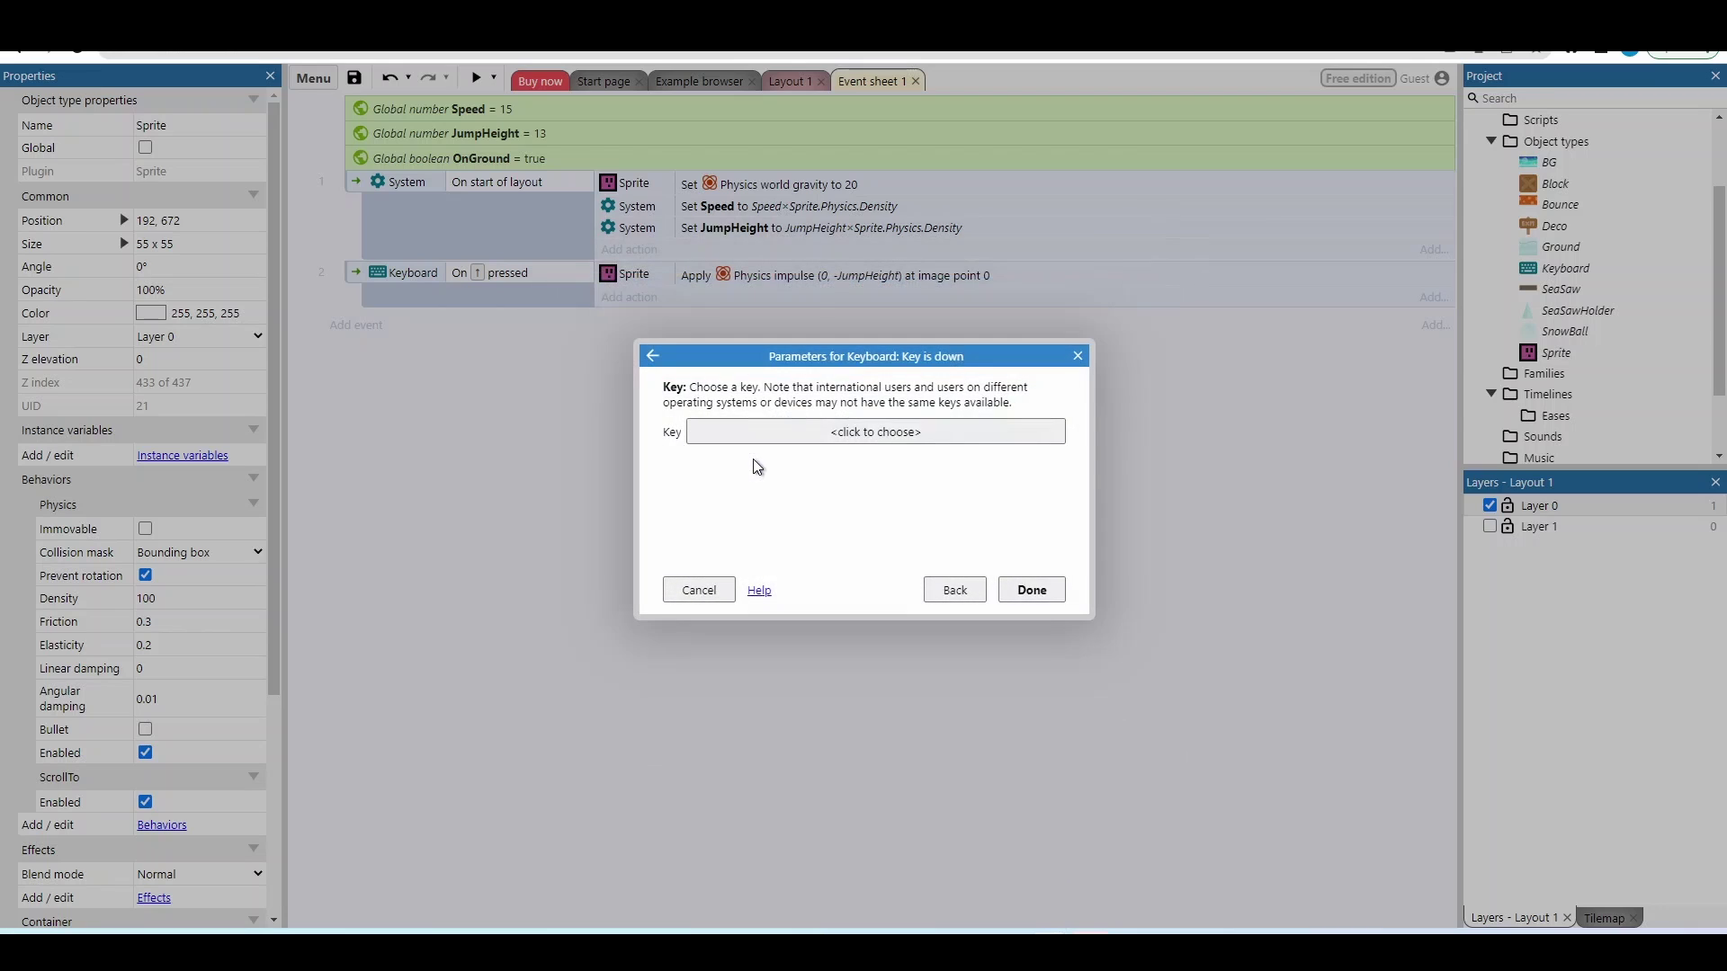
pyautogui.click(785, 434)
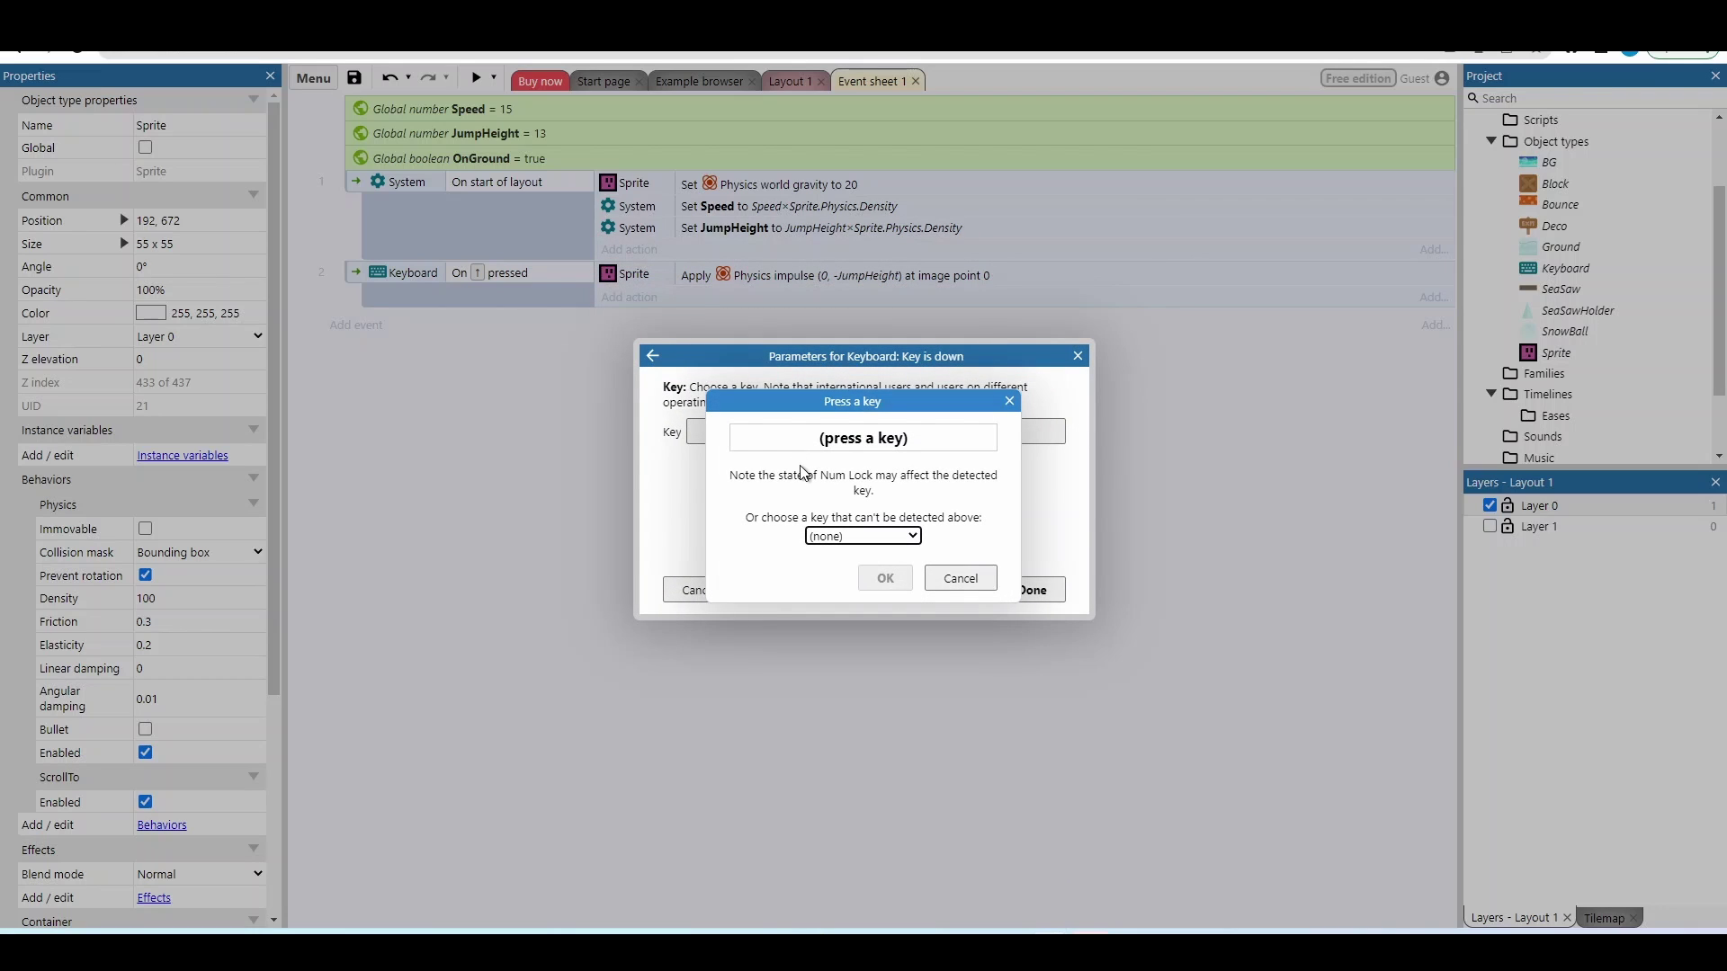
pyautogui.press('Left')
pyautogui.click(883, 578)
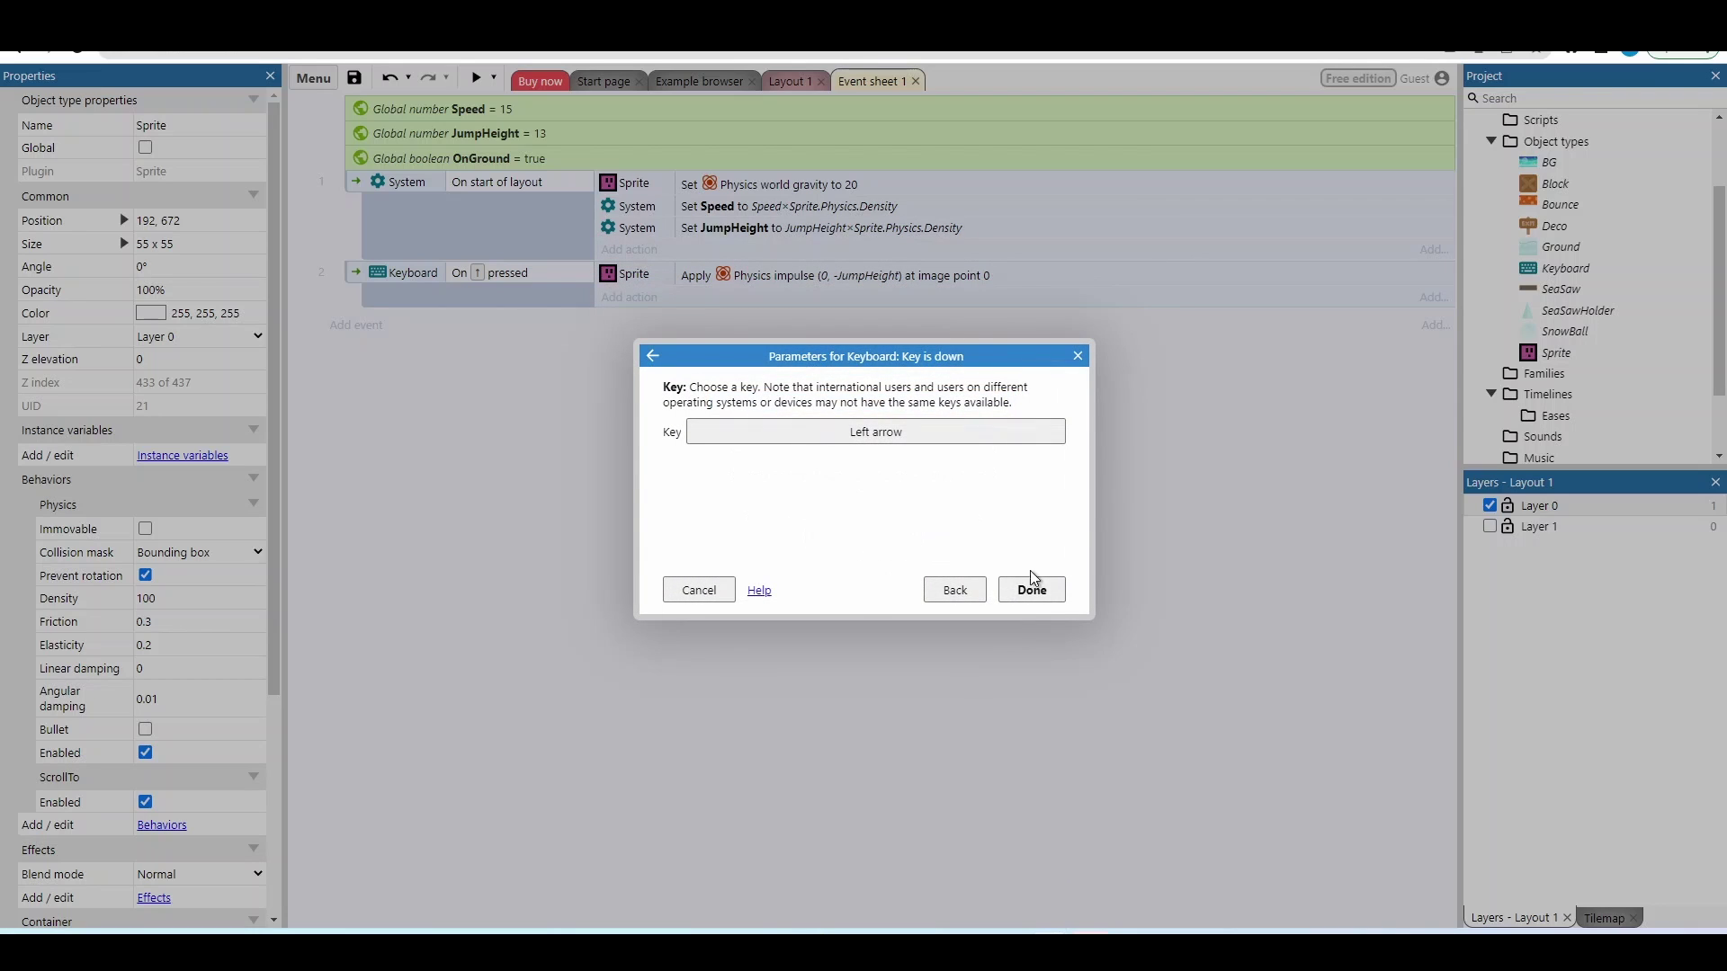
pyautogui.click(1034, 583)
# Add a Sprite Physics Apply force action to the Left arrow event with Force X set to -Speed
pyautogui.click(617, 313)
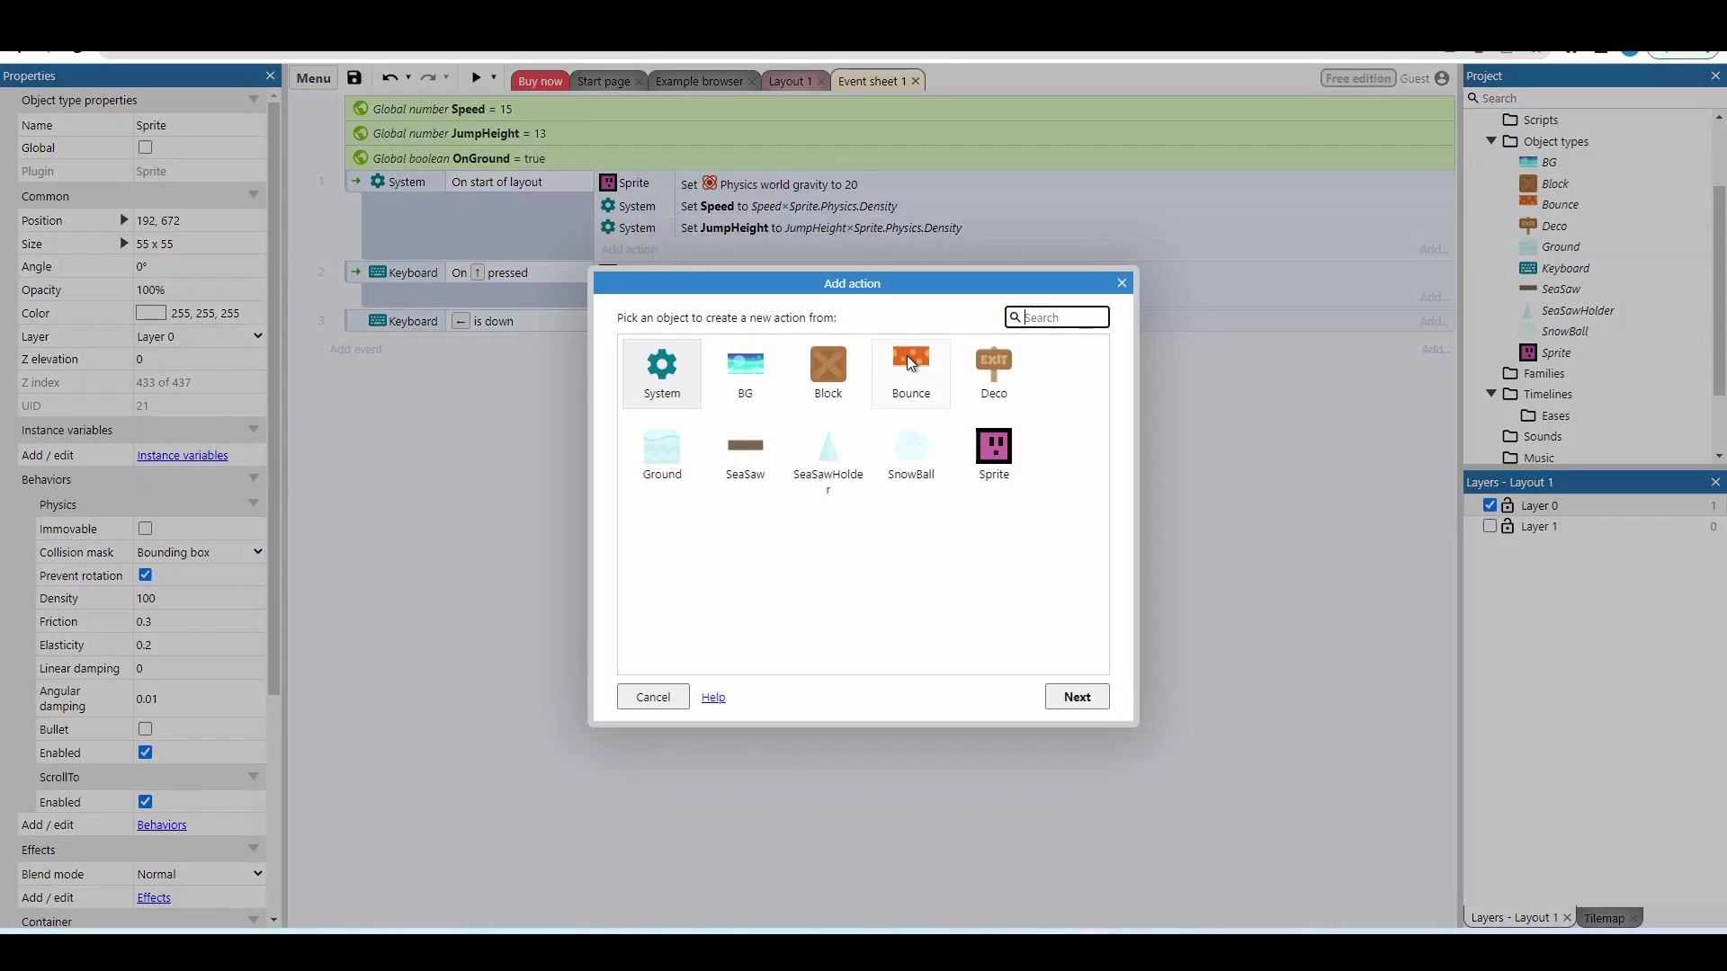
pyautogui.doubleClick(994, 447)
pyautogui.moveTo(1097, 406); pyautogui.dragTo(1104, 500)
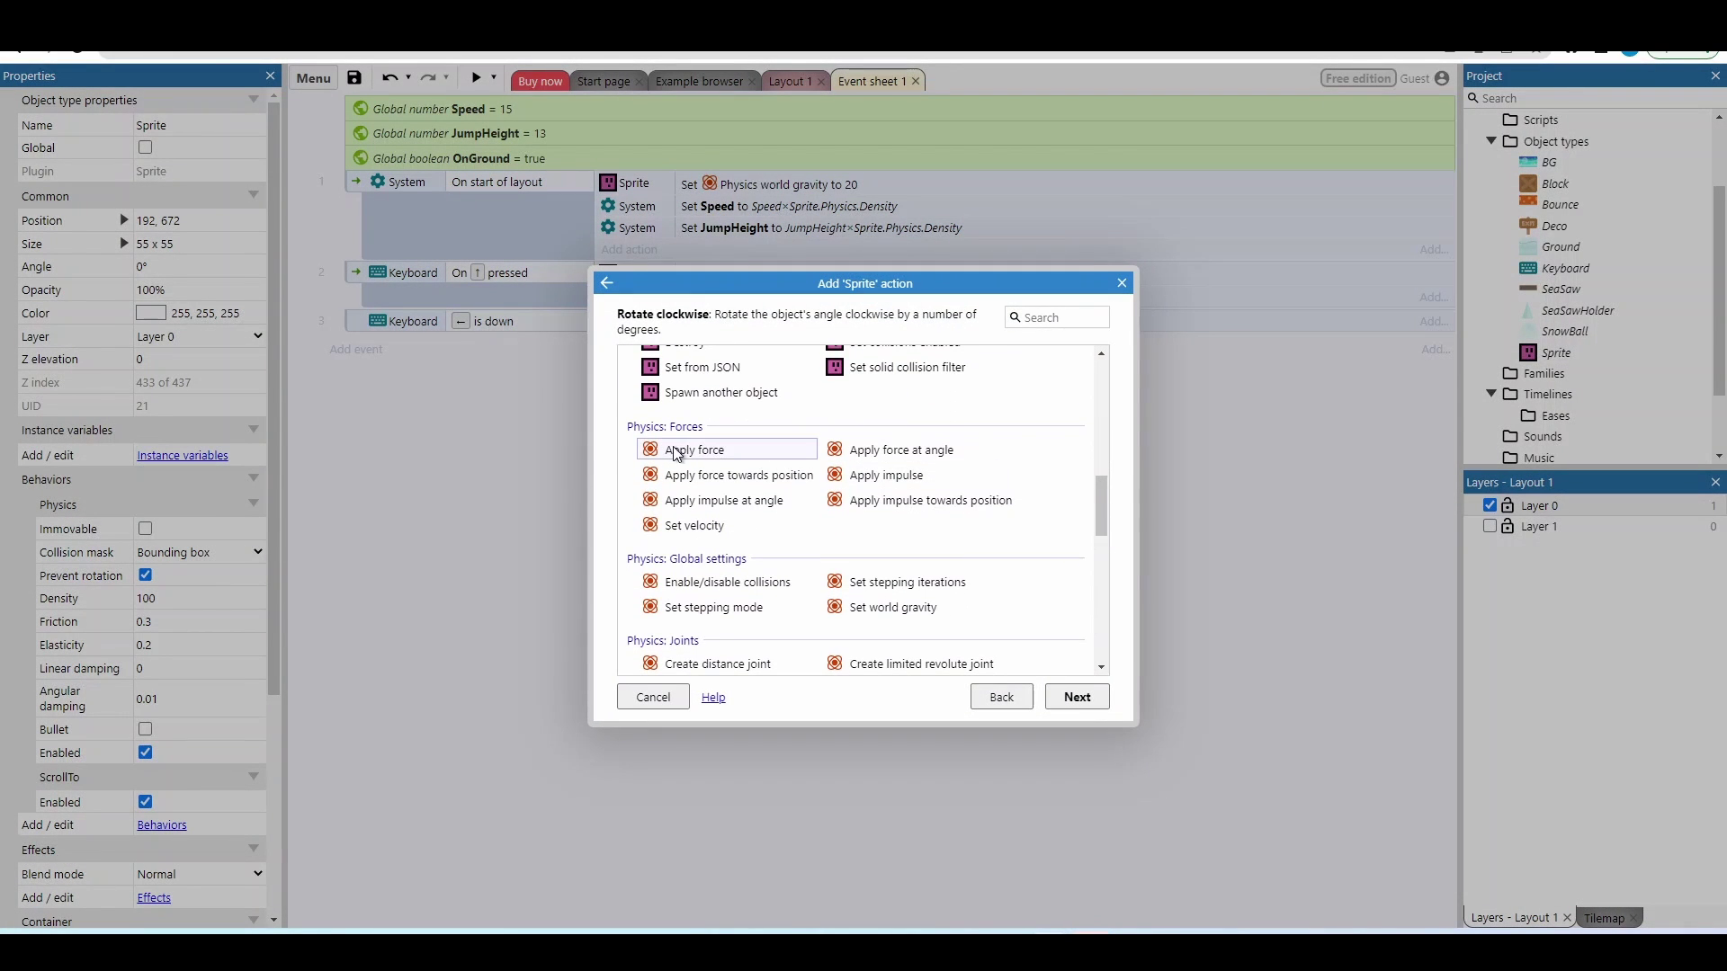
pyautogui.doubleClick(690, 454)
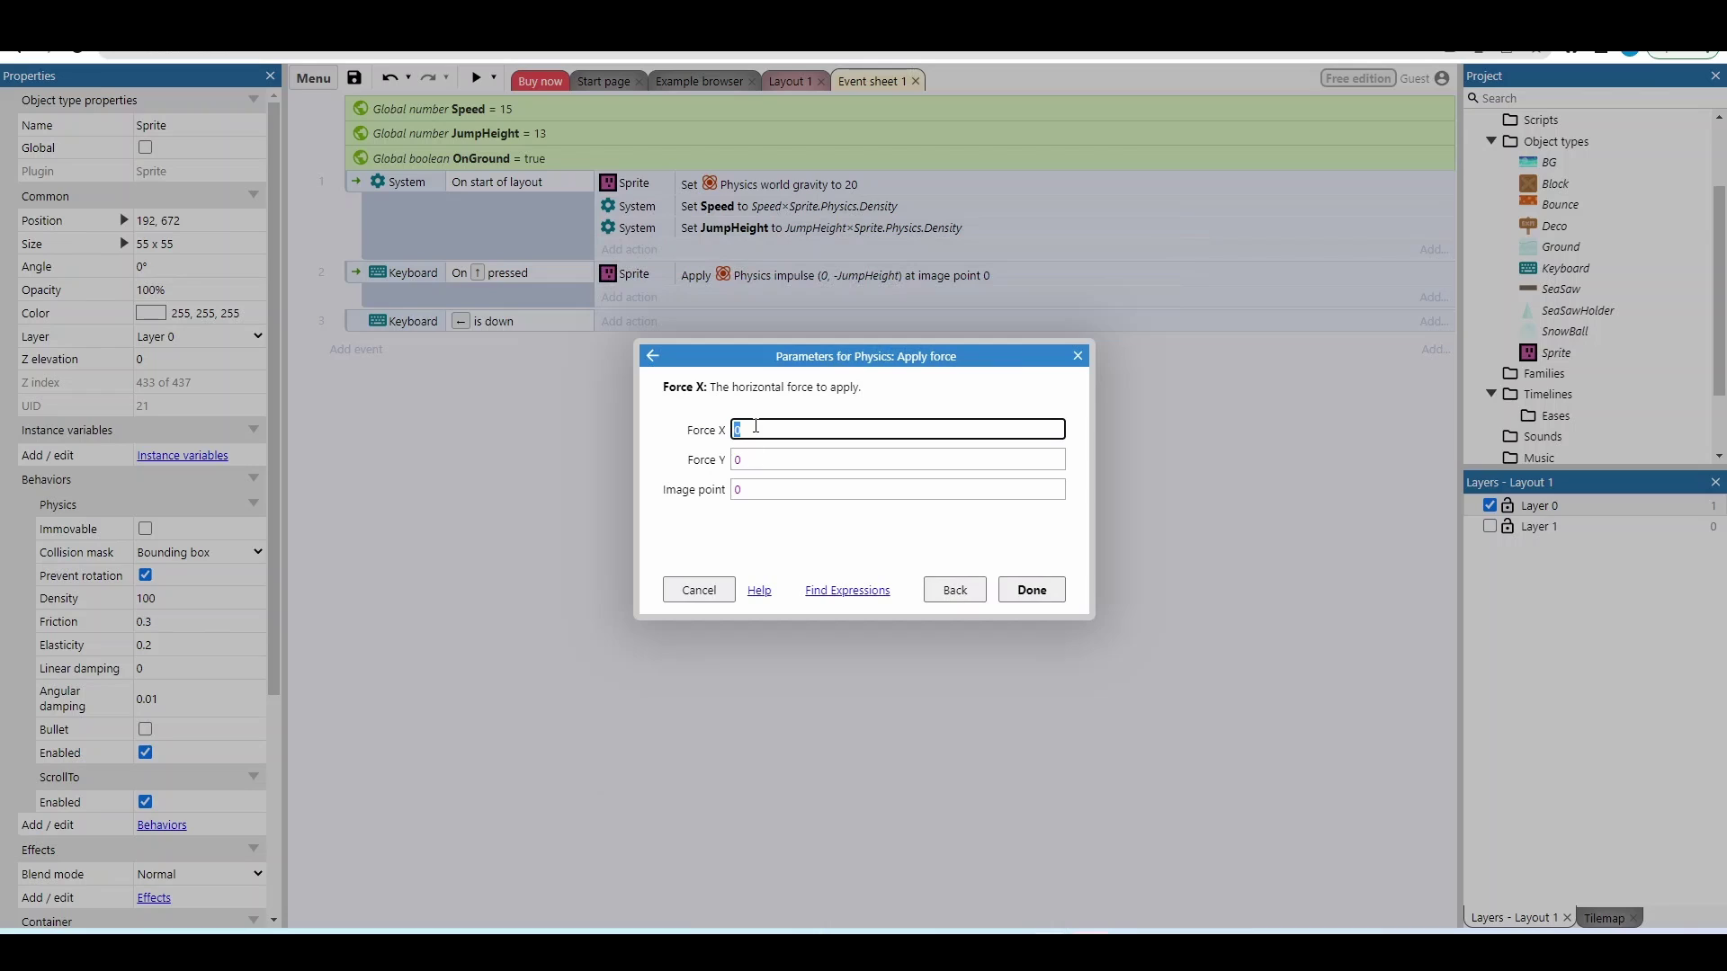
pyautogui.write('-speed')
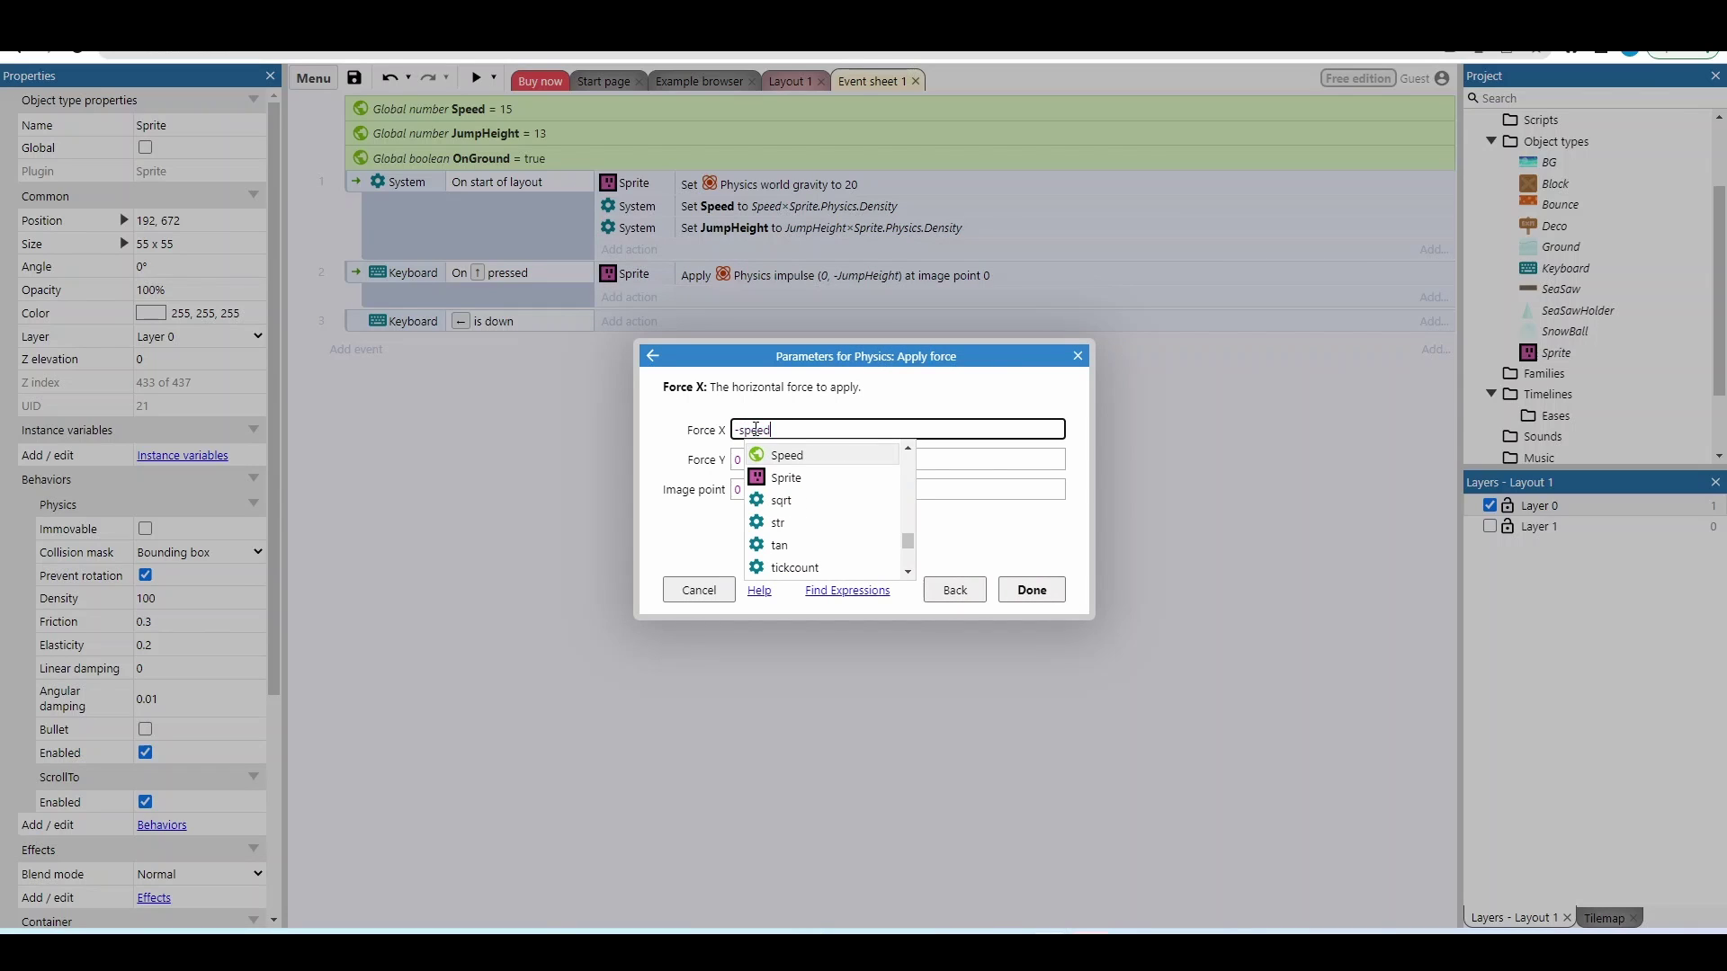
pyautogui.click(804, 452)
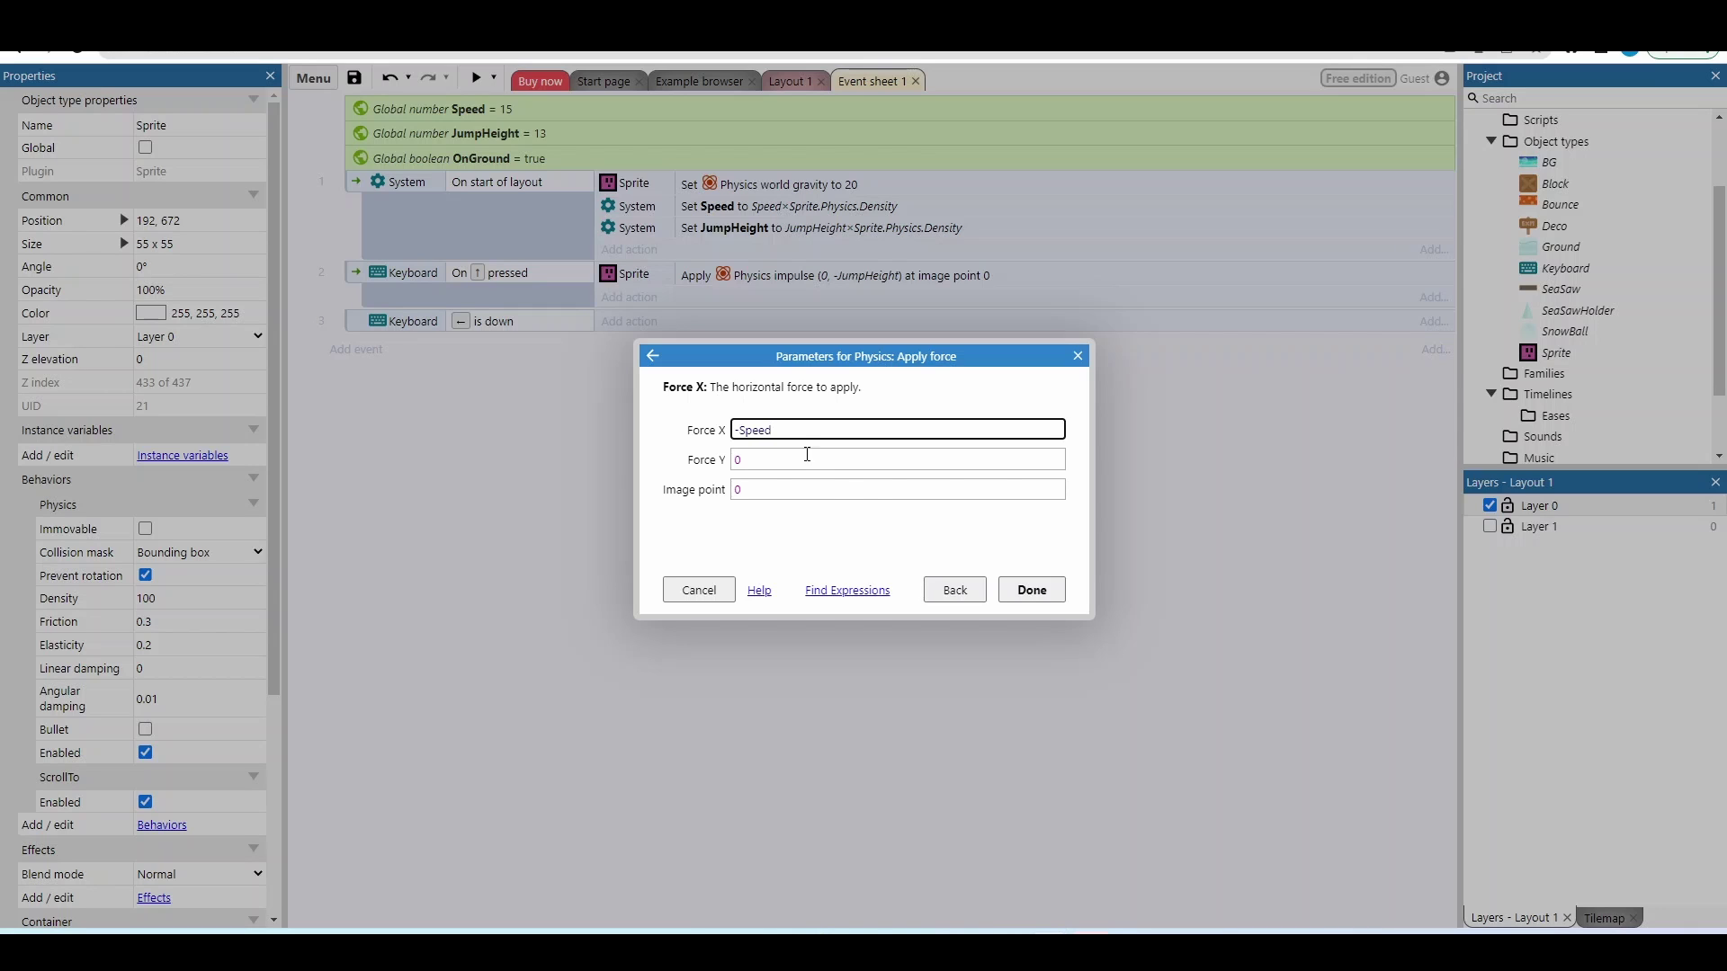
pyautogui.click(1022, 599)
# Duplicate the Left arrow event and change the copy's Key is down condition to the Right arrow
pyautogui.click(354, 322)
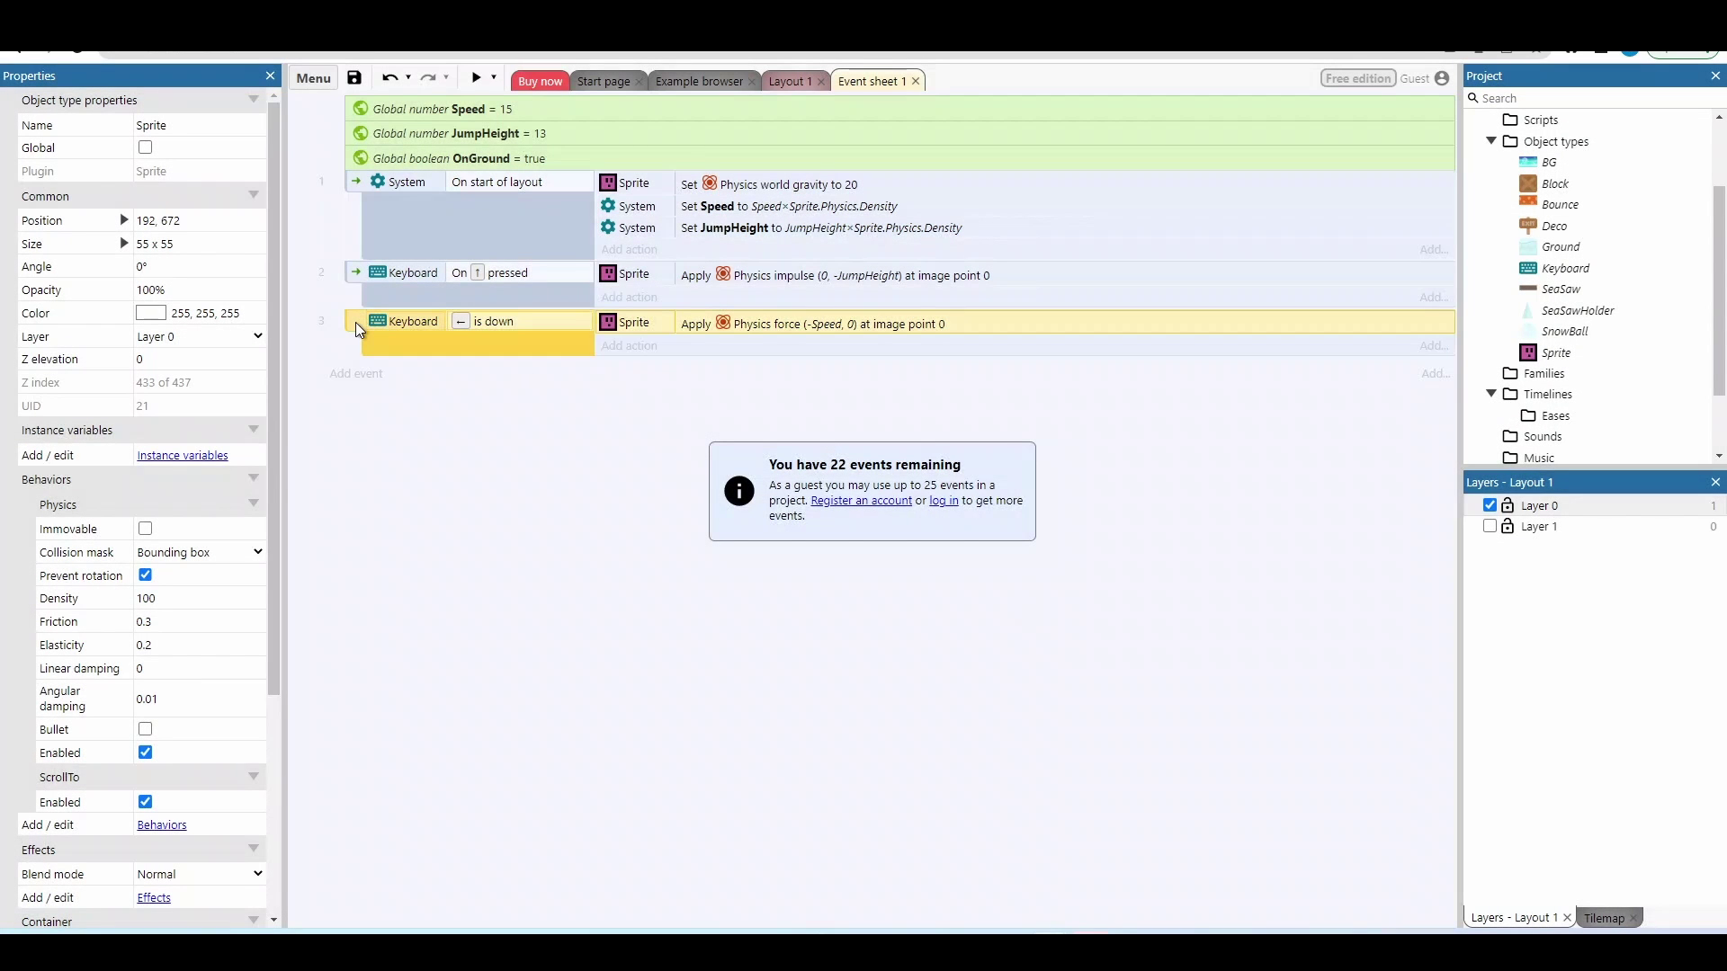
pyautogui.hotkey('ctrl', 'c')
pyautogui.hotkey('ctrl', 'v')
pyautogui.doubleClick(484, 372)
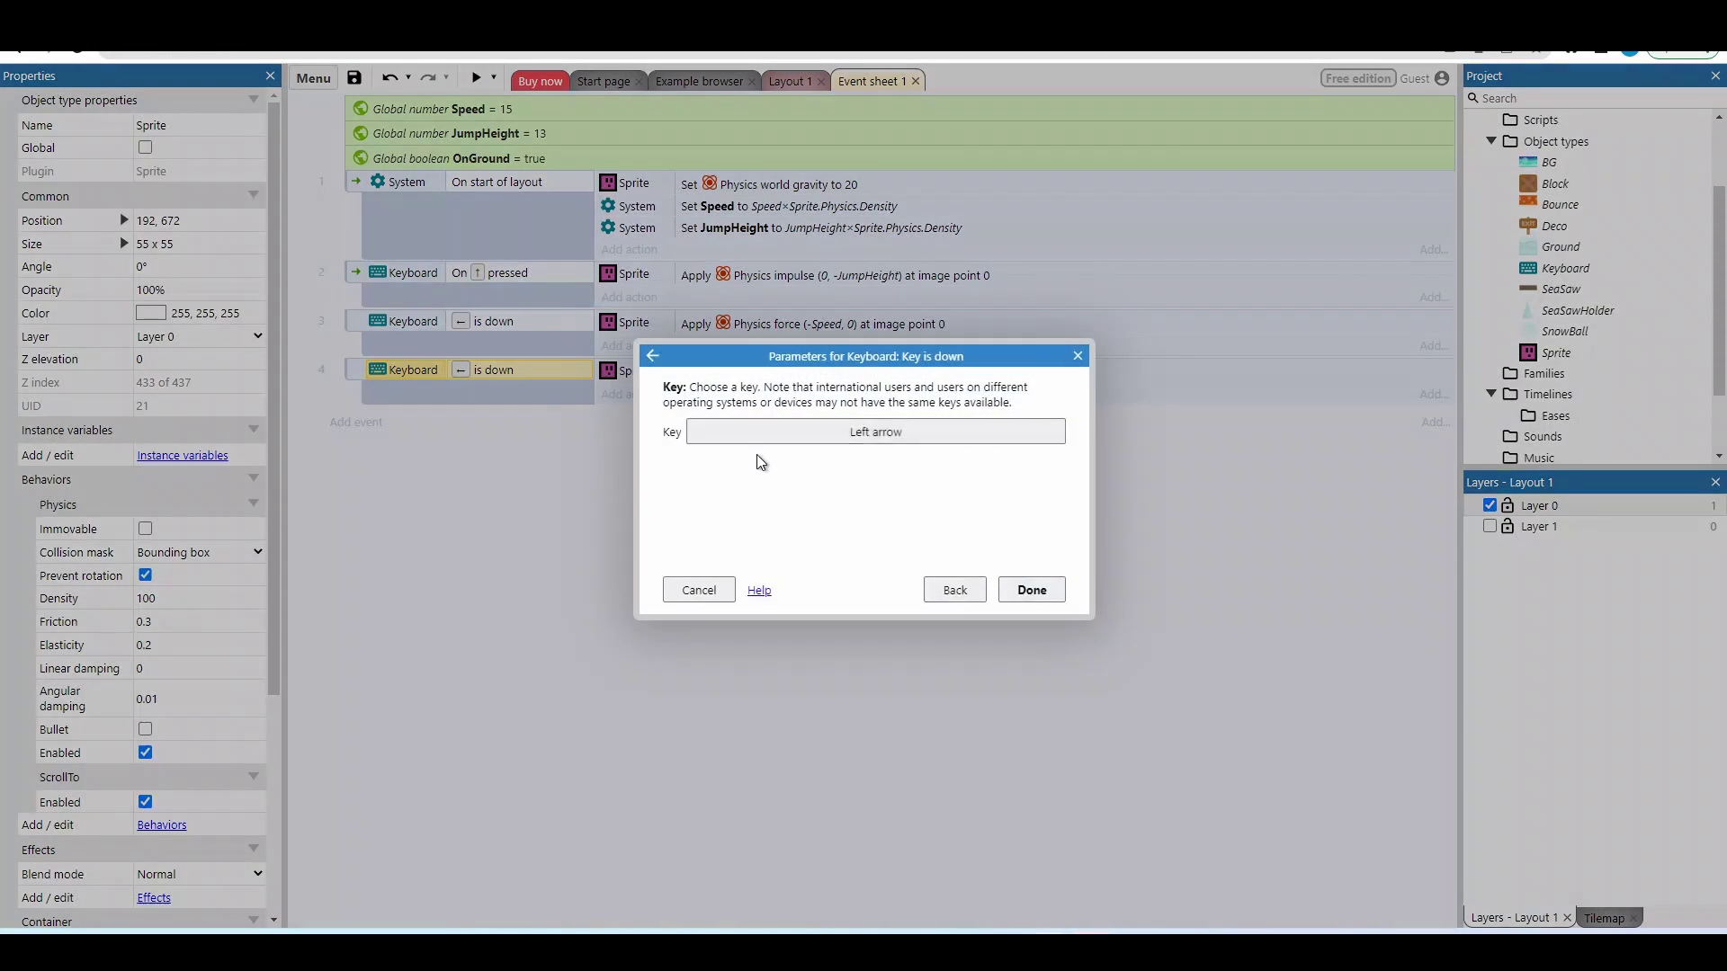
pyautogui.click(761, 441)
pyautogui.press('Right')
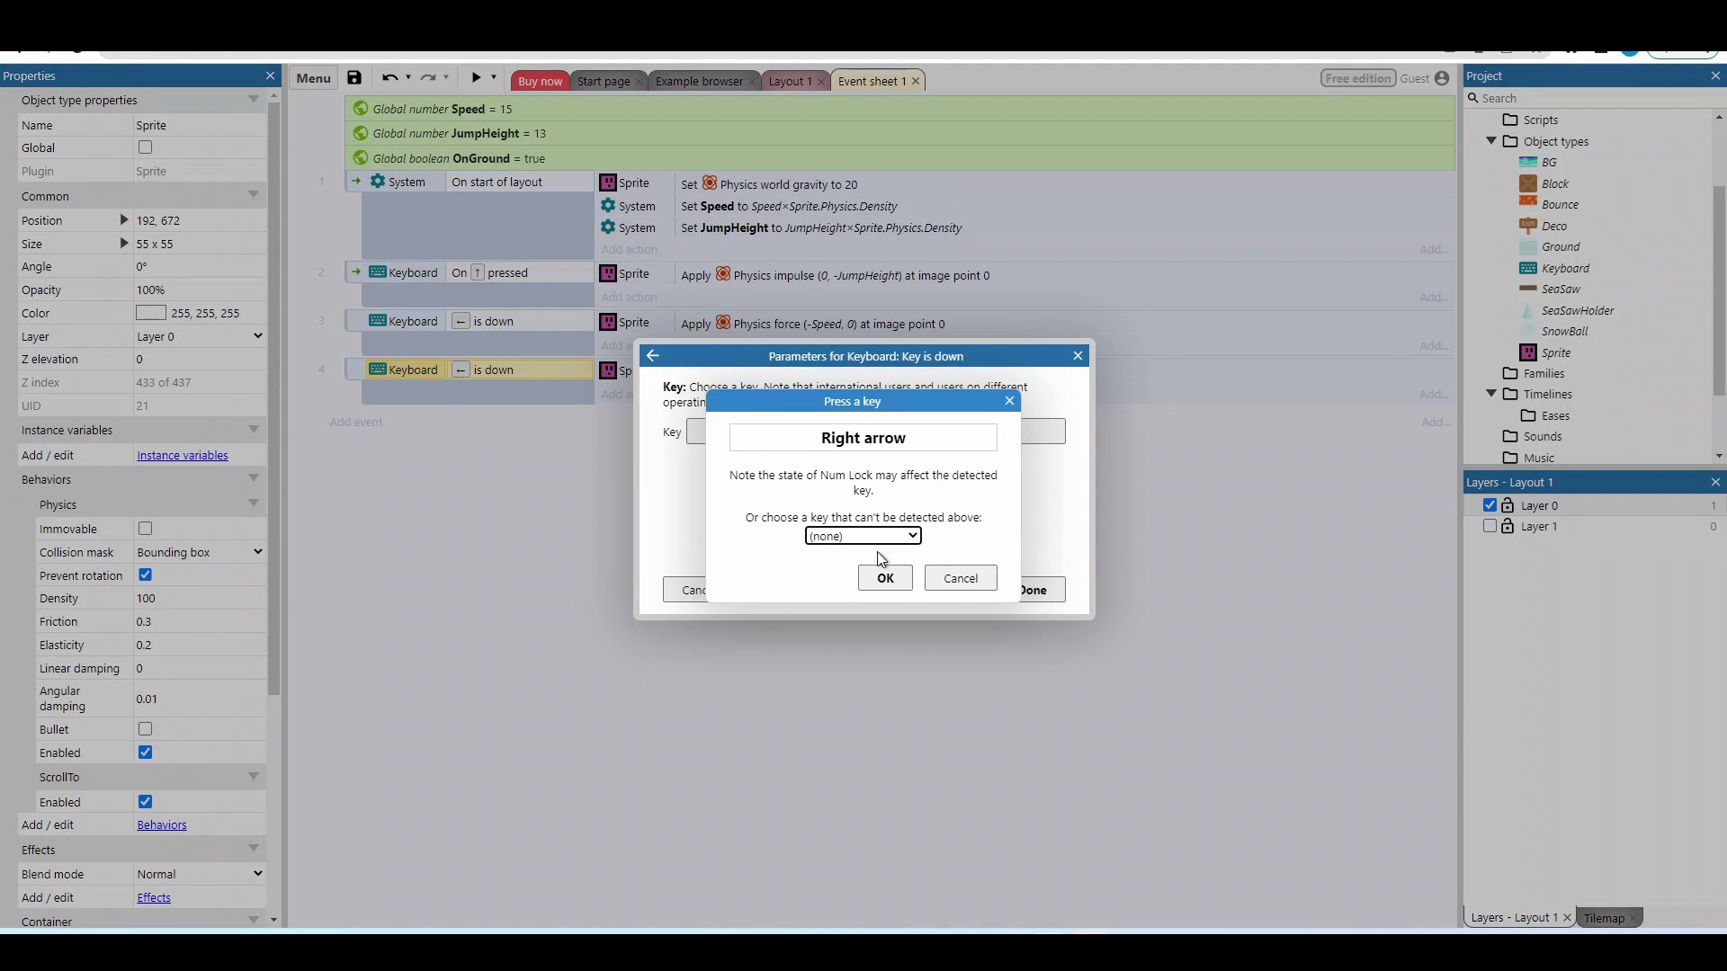
pyautogui.click(885, 577)
pyautogui.click(1007, 589)
# Set Force X to Speed in the Right arrow event's Apply force action
pyautogui.doubleClick(845, 372)
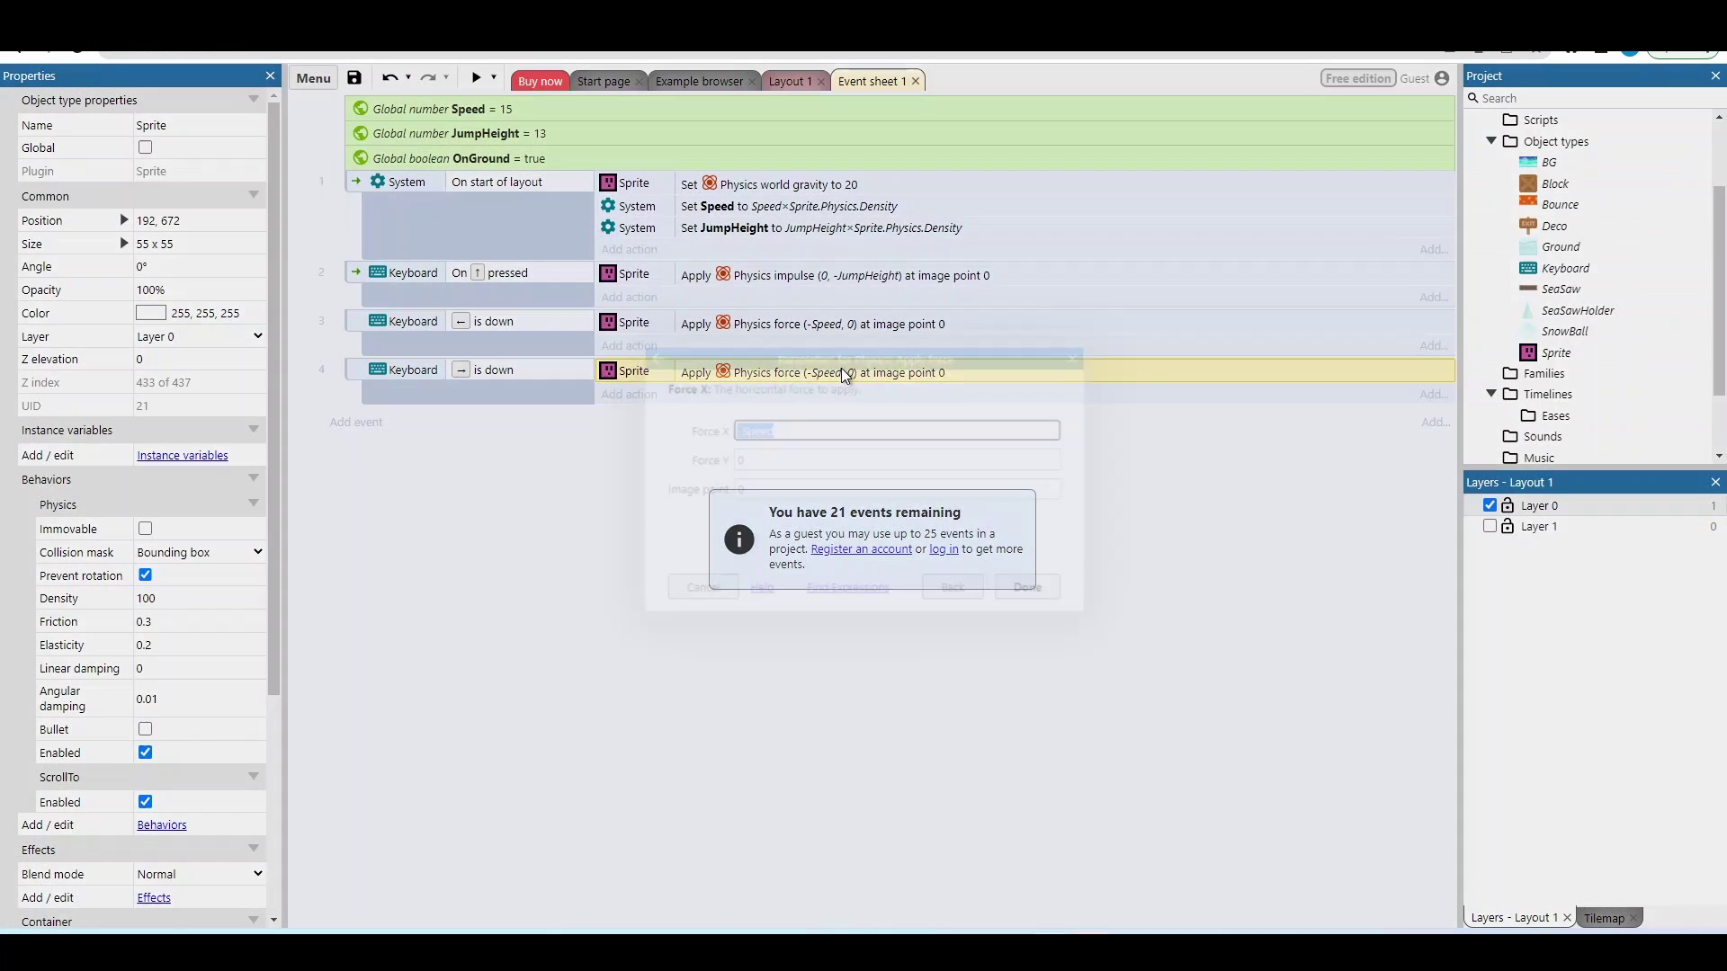
pyautogui.click(741, 432)
pyautogui.press('BackSpace')
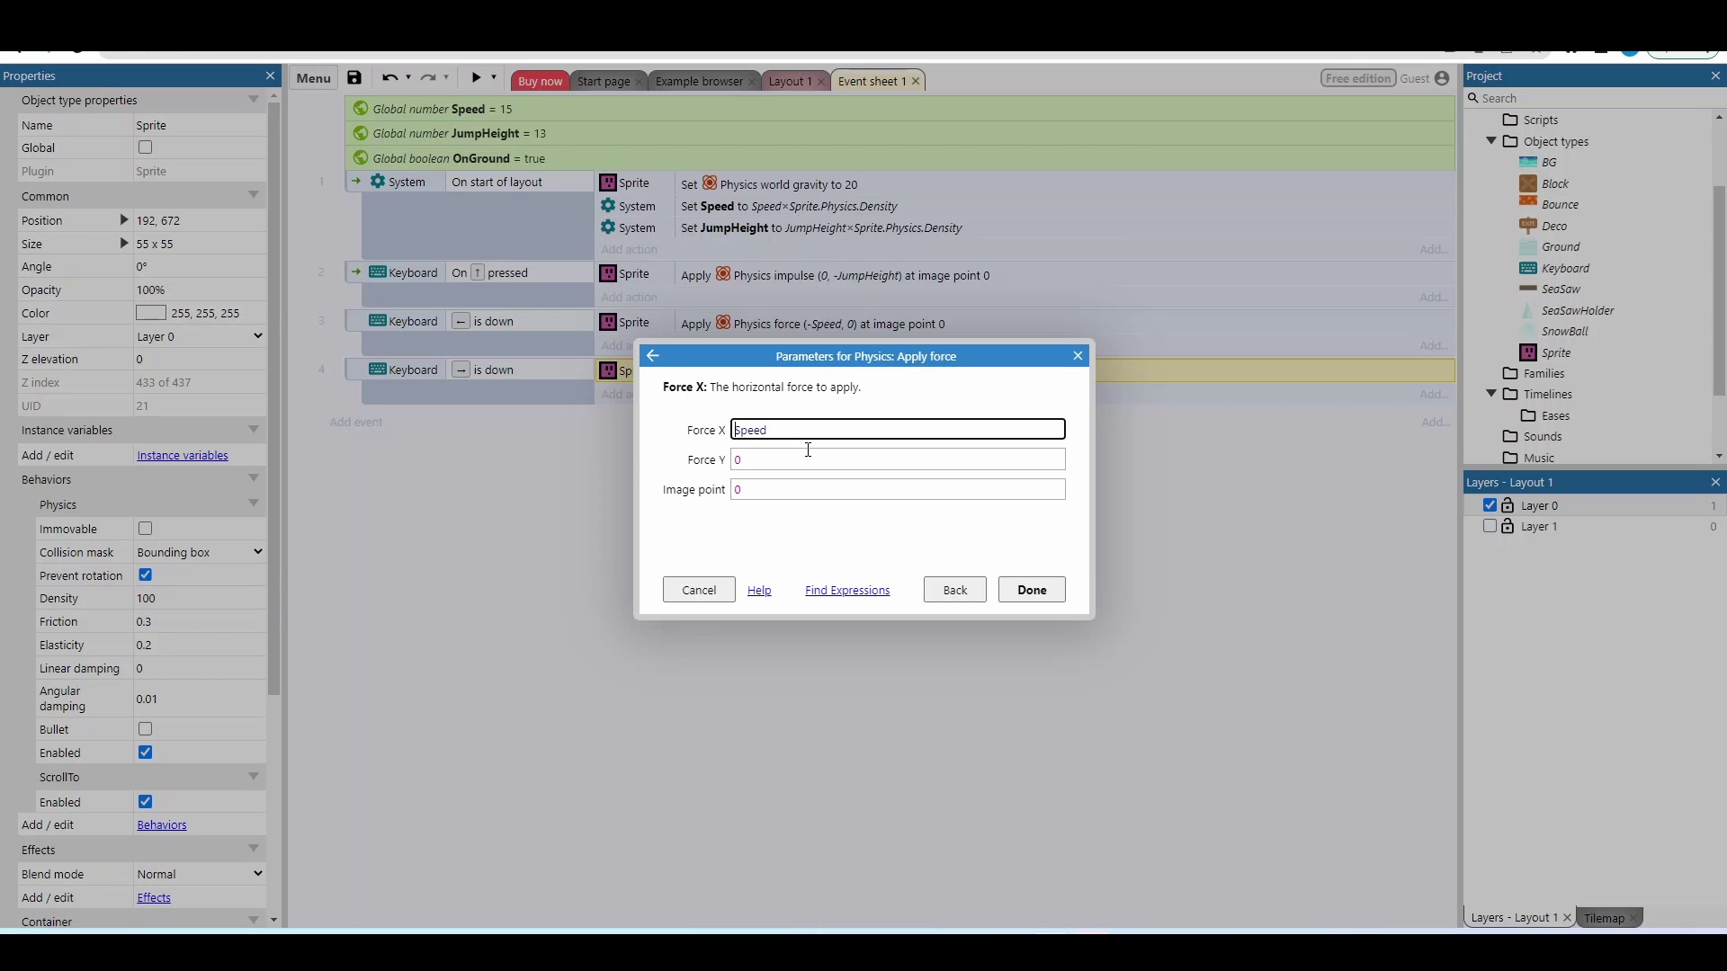
pyautogui.press('Return')
pyautogui.click(642, 432)
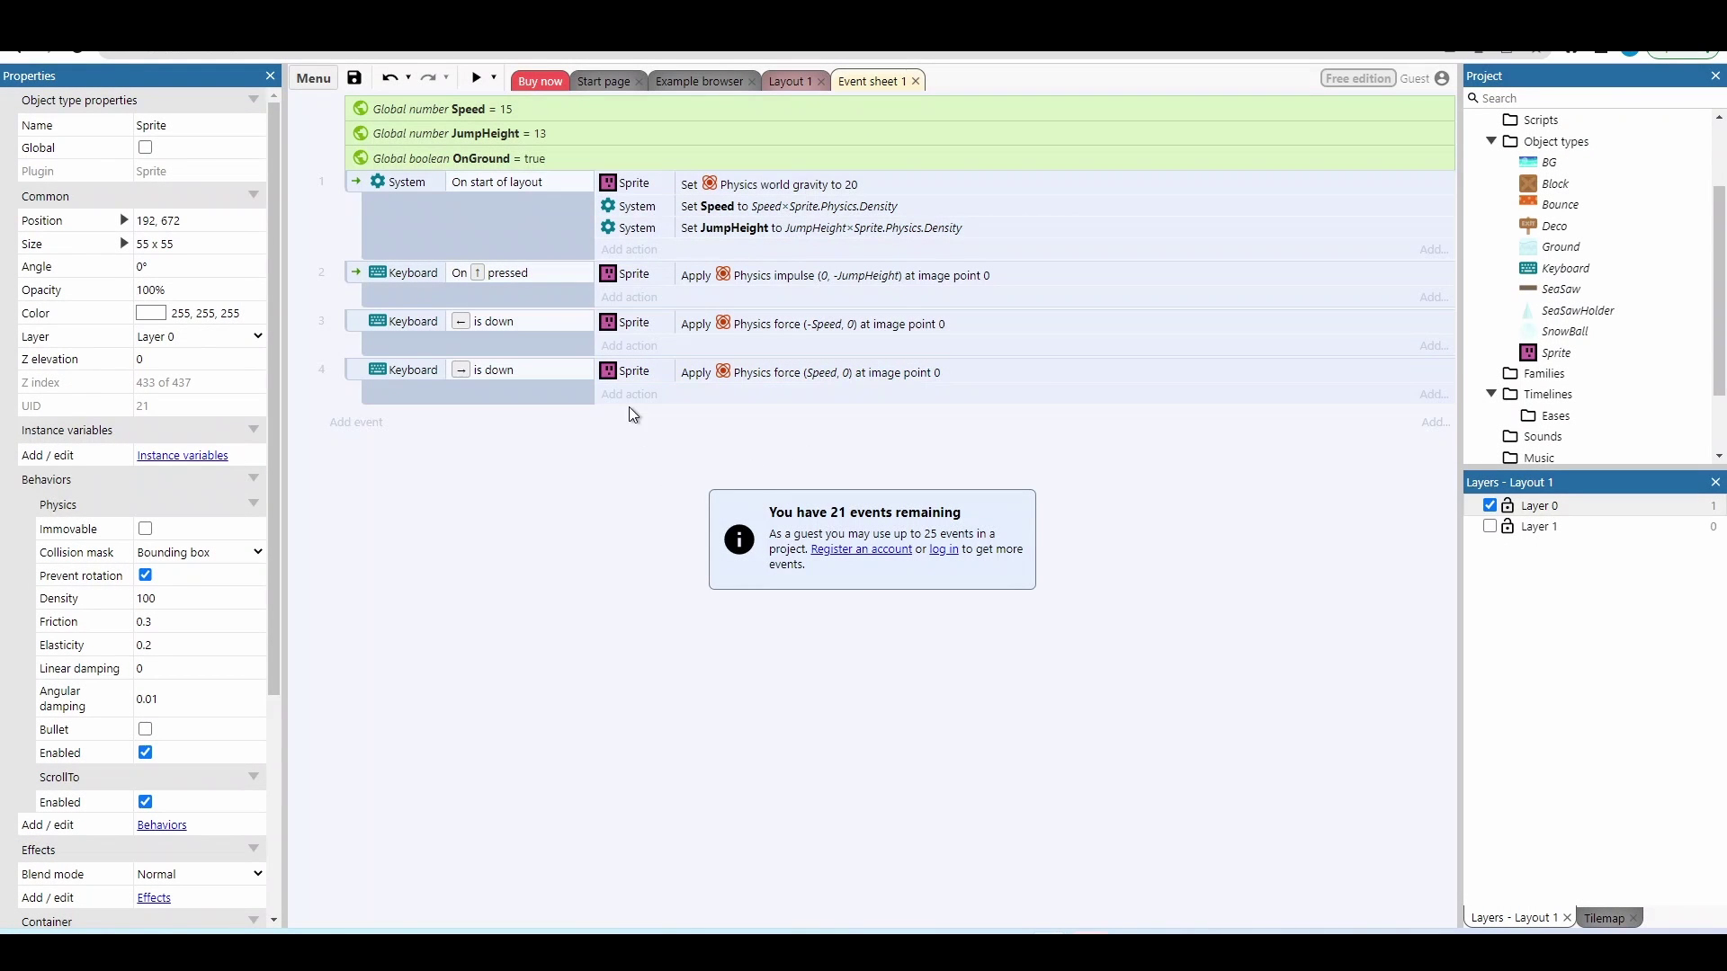
# Preview the layout and test the player's left and right movement, repeated jumping, and pushing of the crate
pyautogui.click(476, 78)
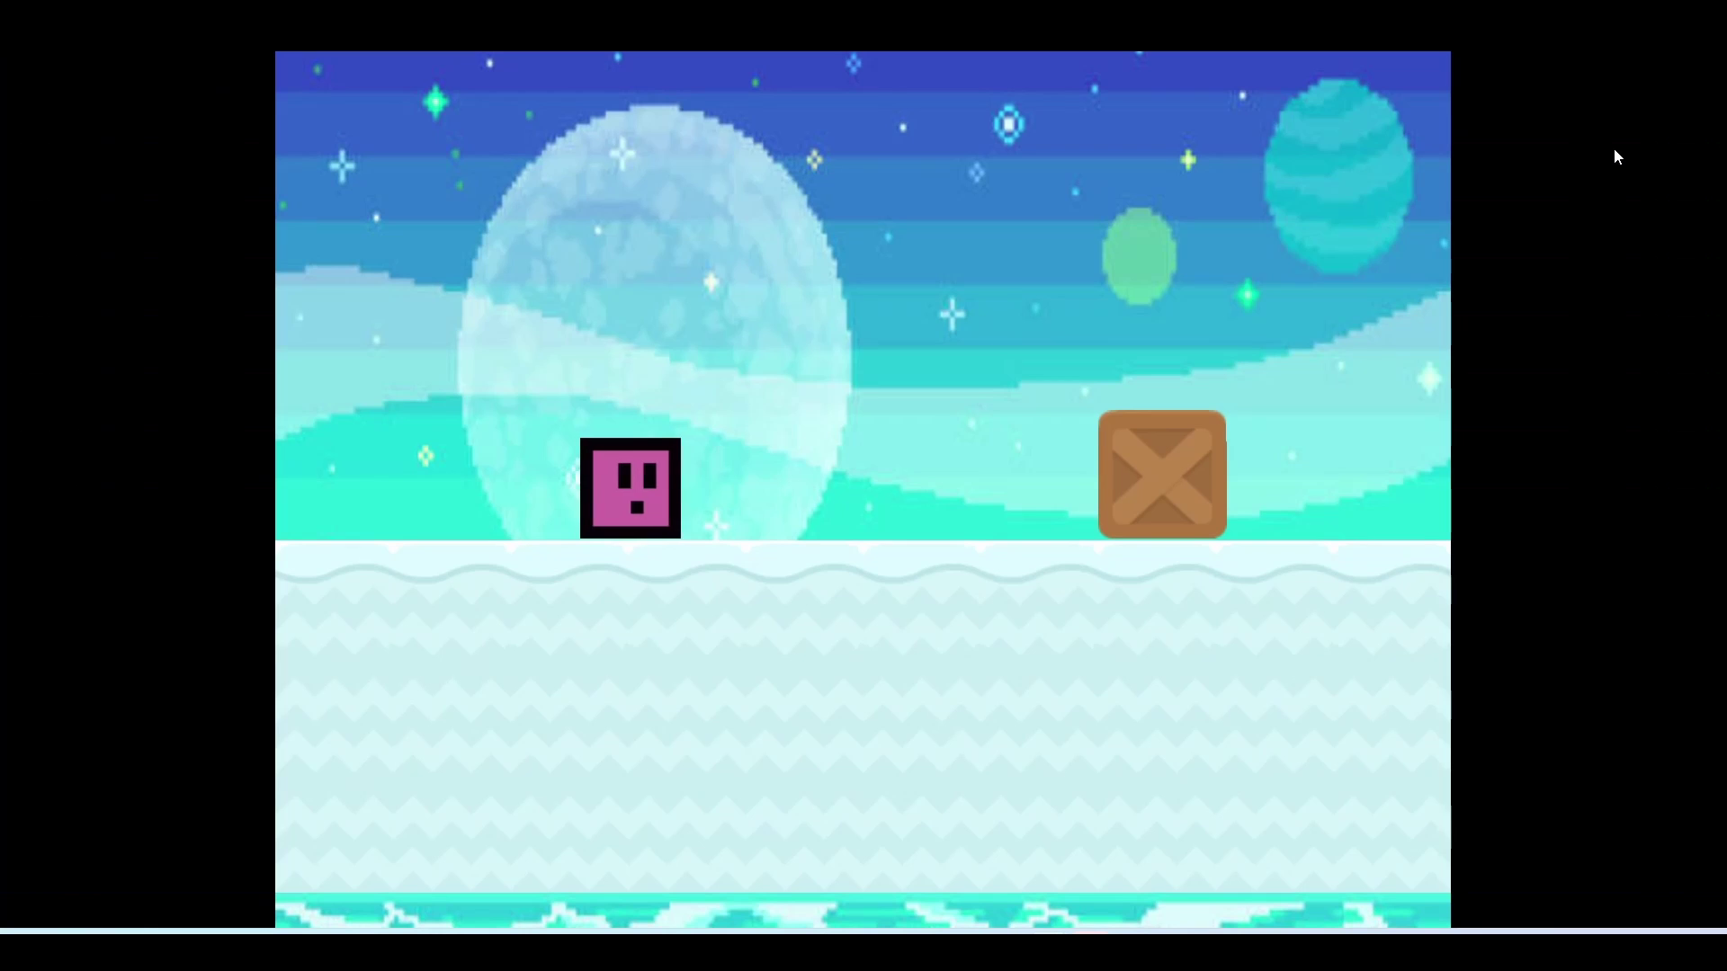
pyautogui.press('Right')
pyautogui.press('Left')
pyautogui.press('Up')
pyautogui.press('Right')
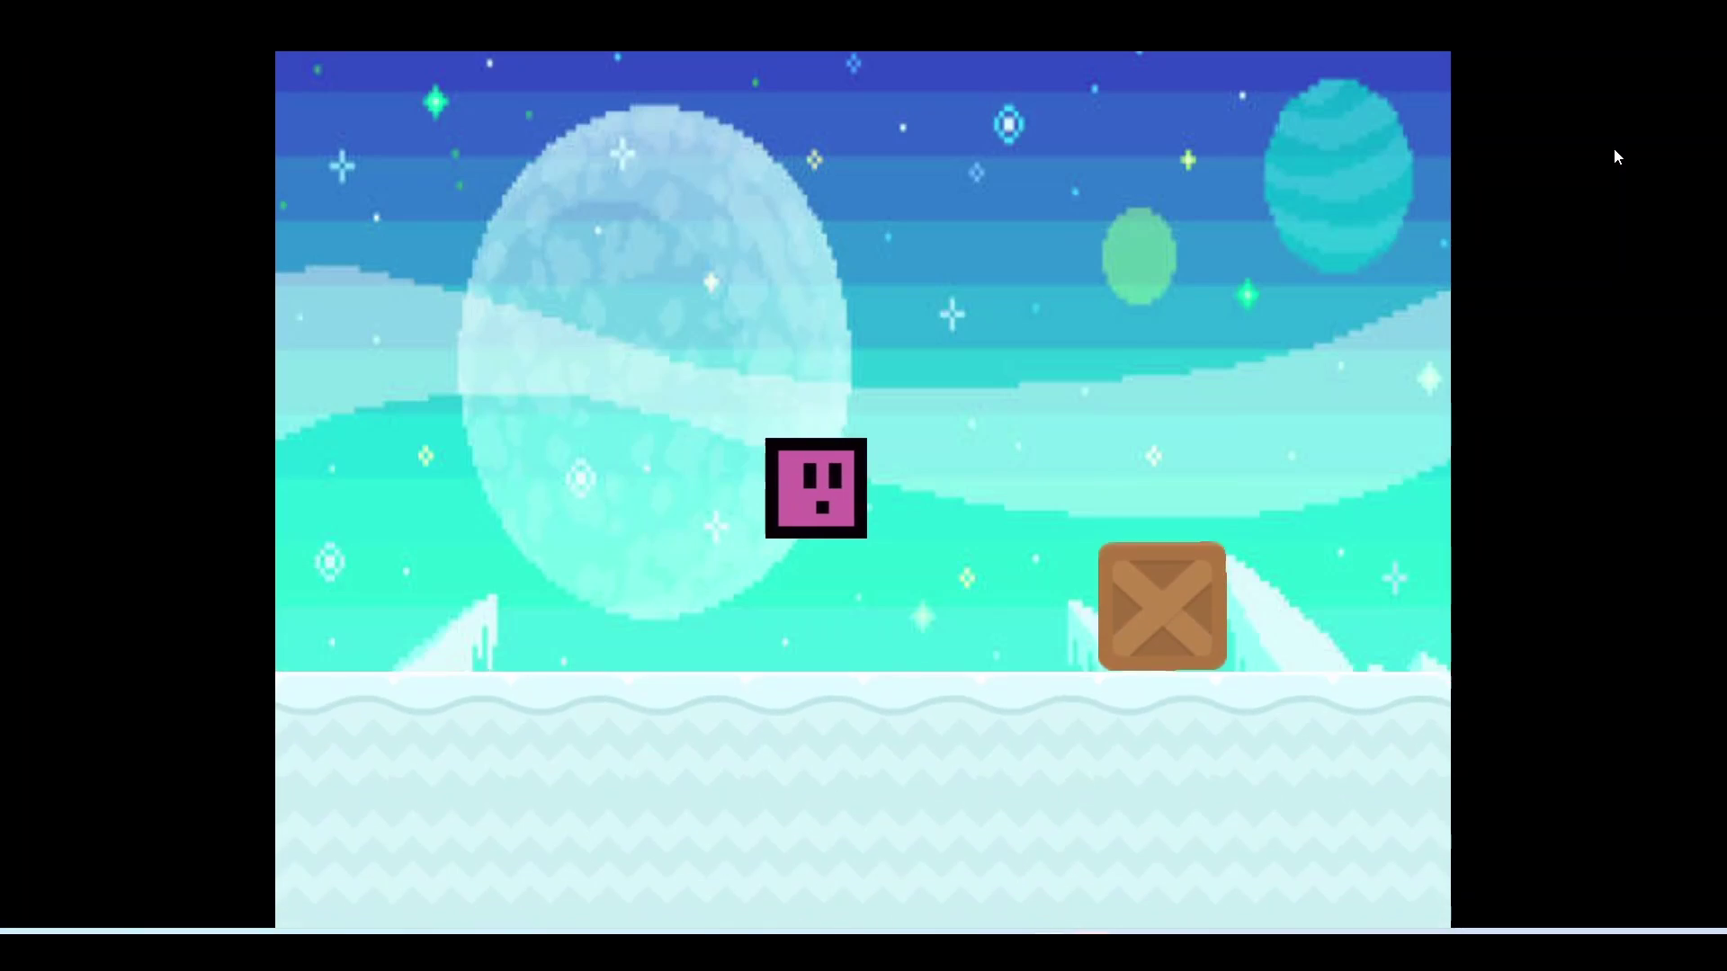
pyautogui.press('Left')
pyautogui.press('Up')
pyautogui.press('Right')
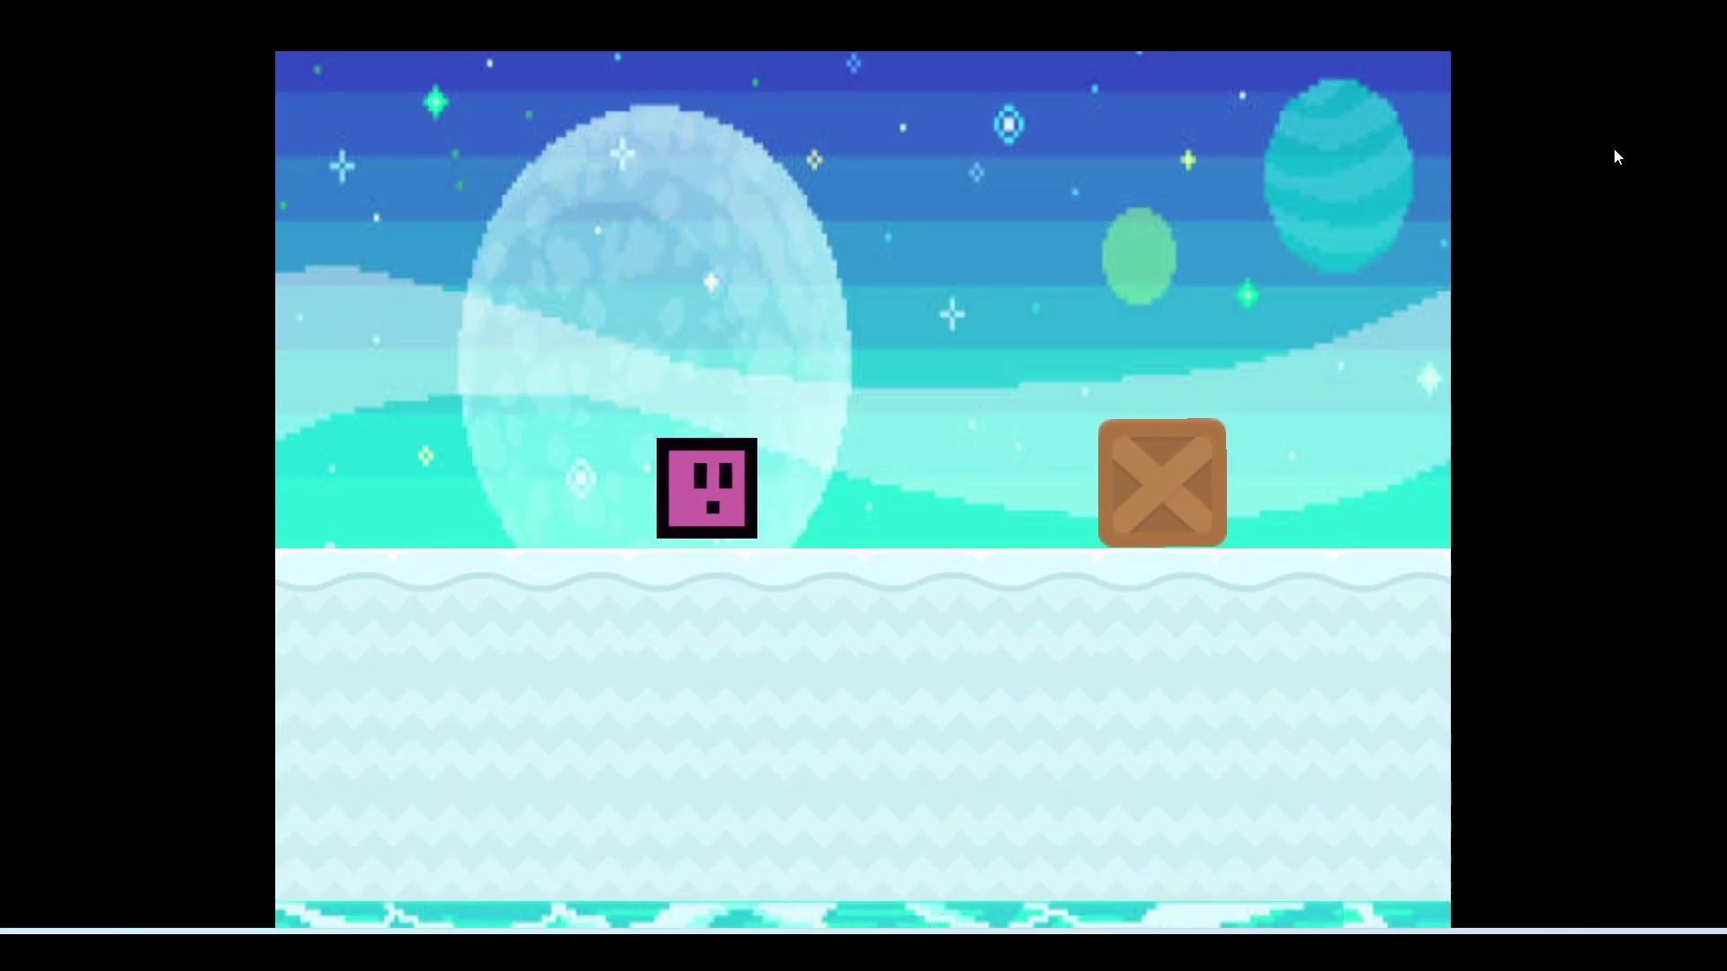
pyautogui.press('Right')
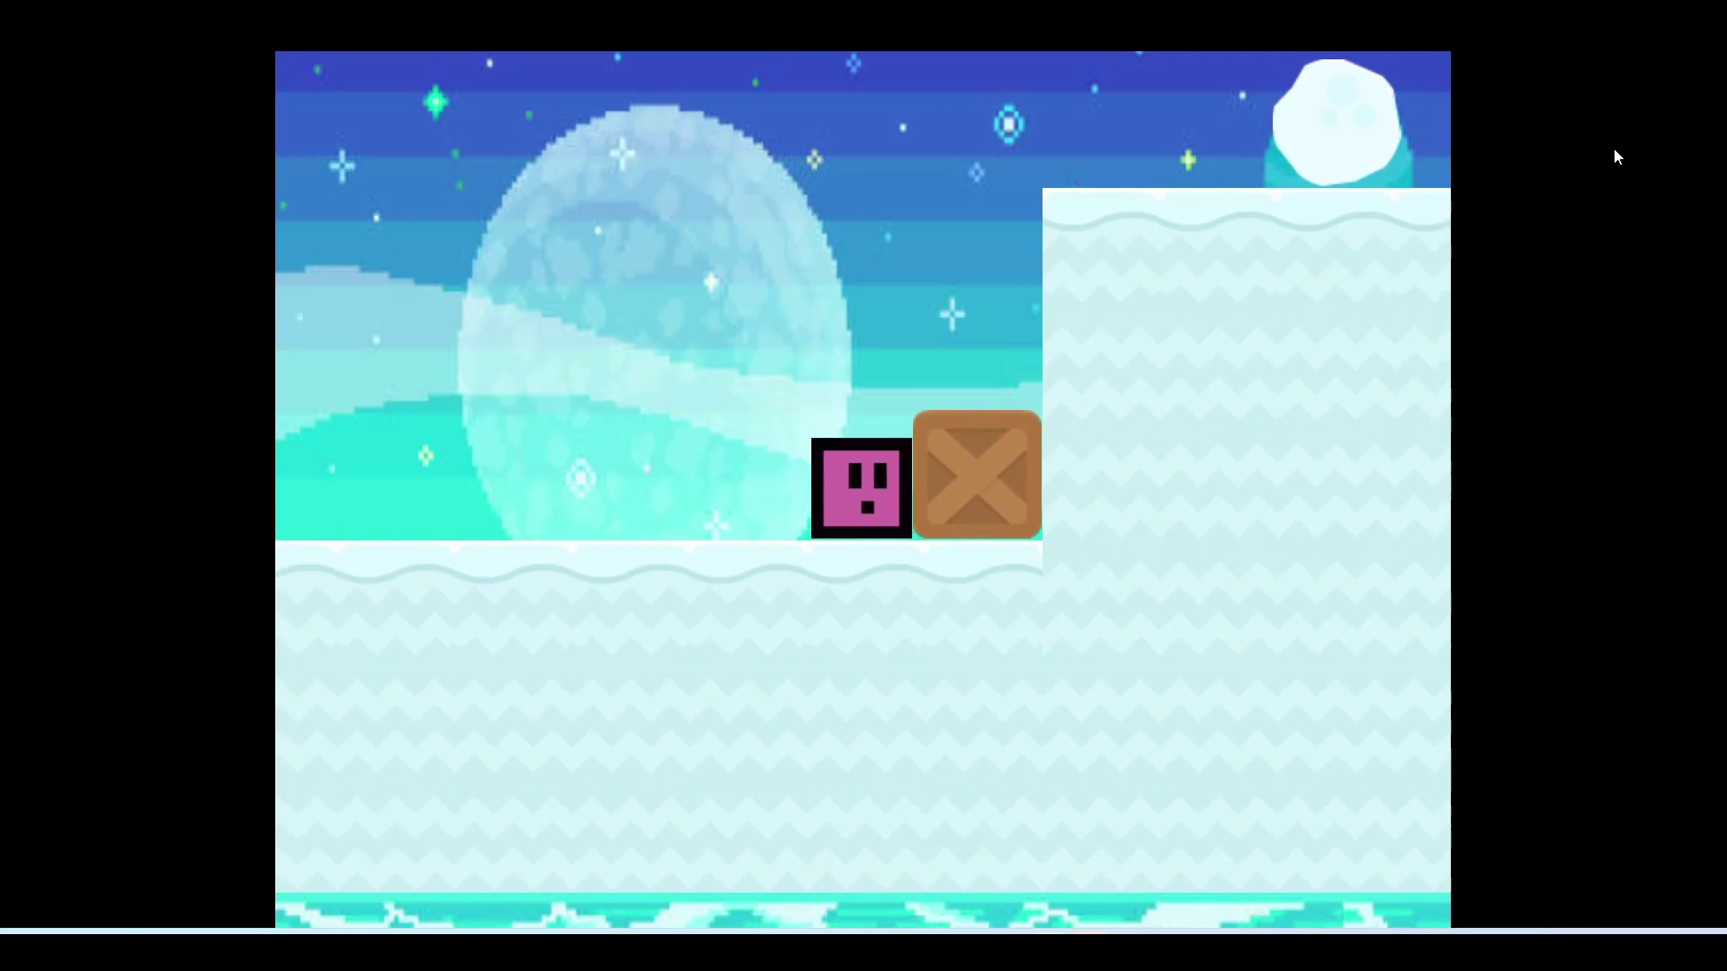
pyautogui.press('Up')
pyautogui.press('Right')
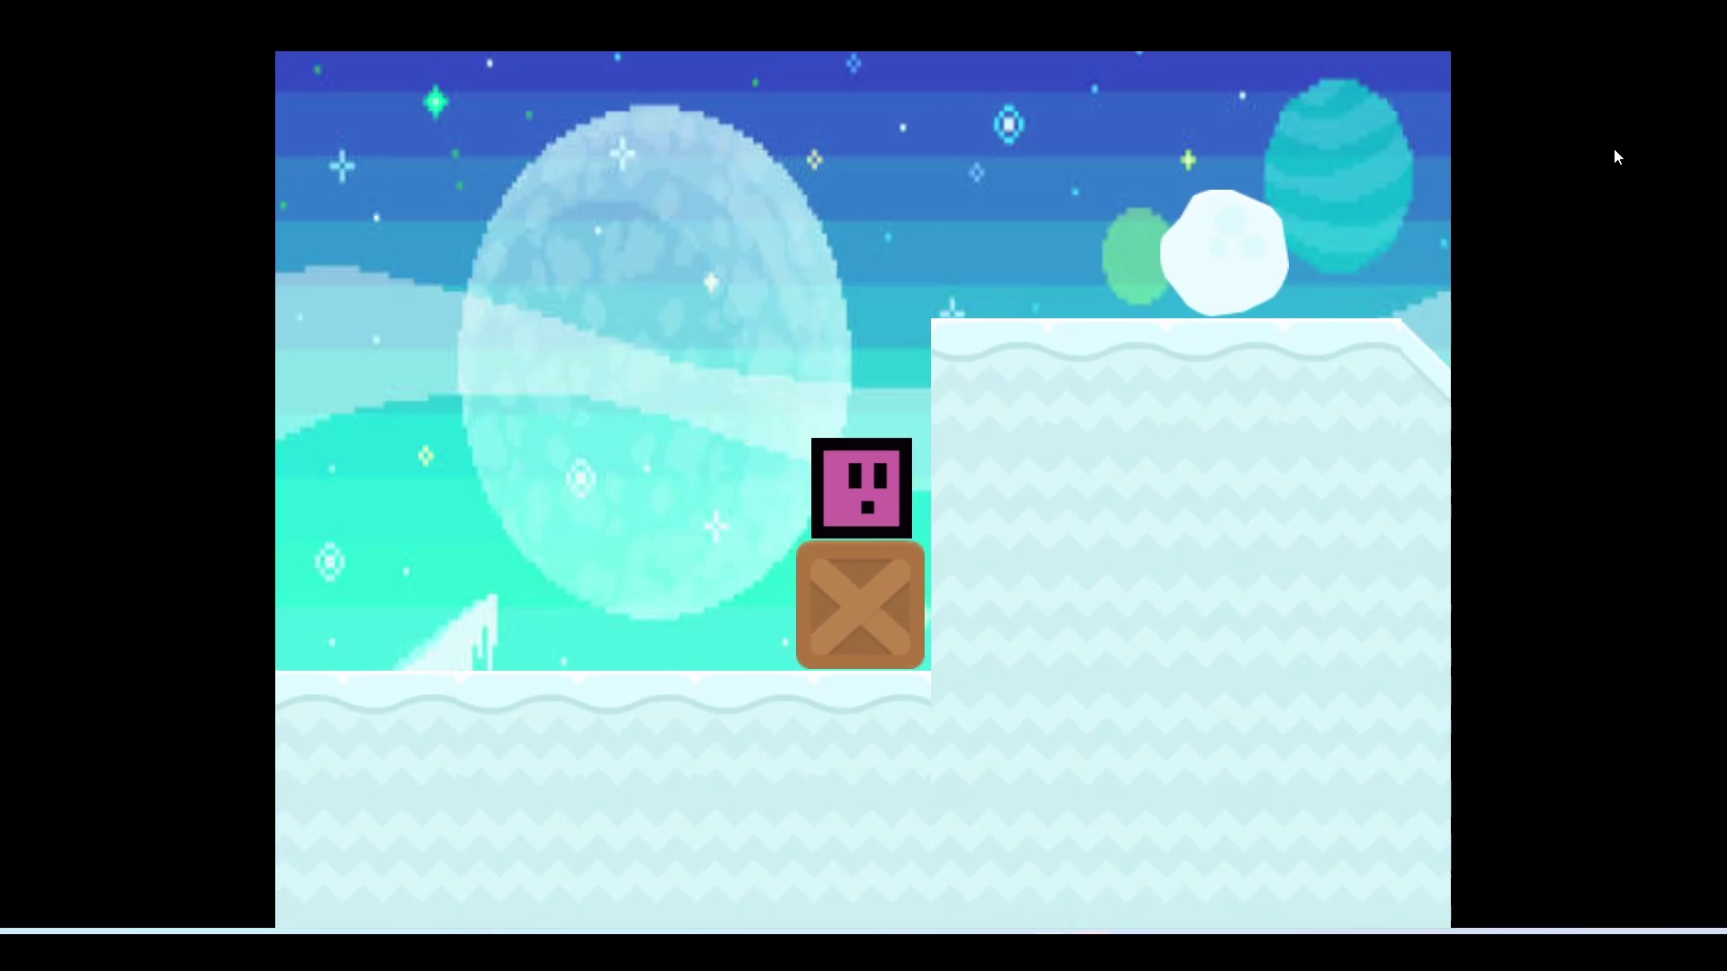
pyautogui.press('Up')
pyautogui.press('Left')
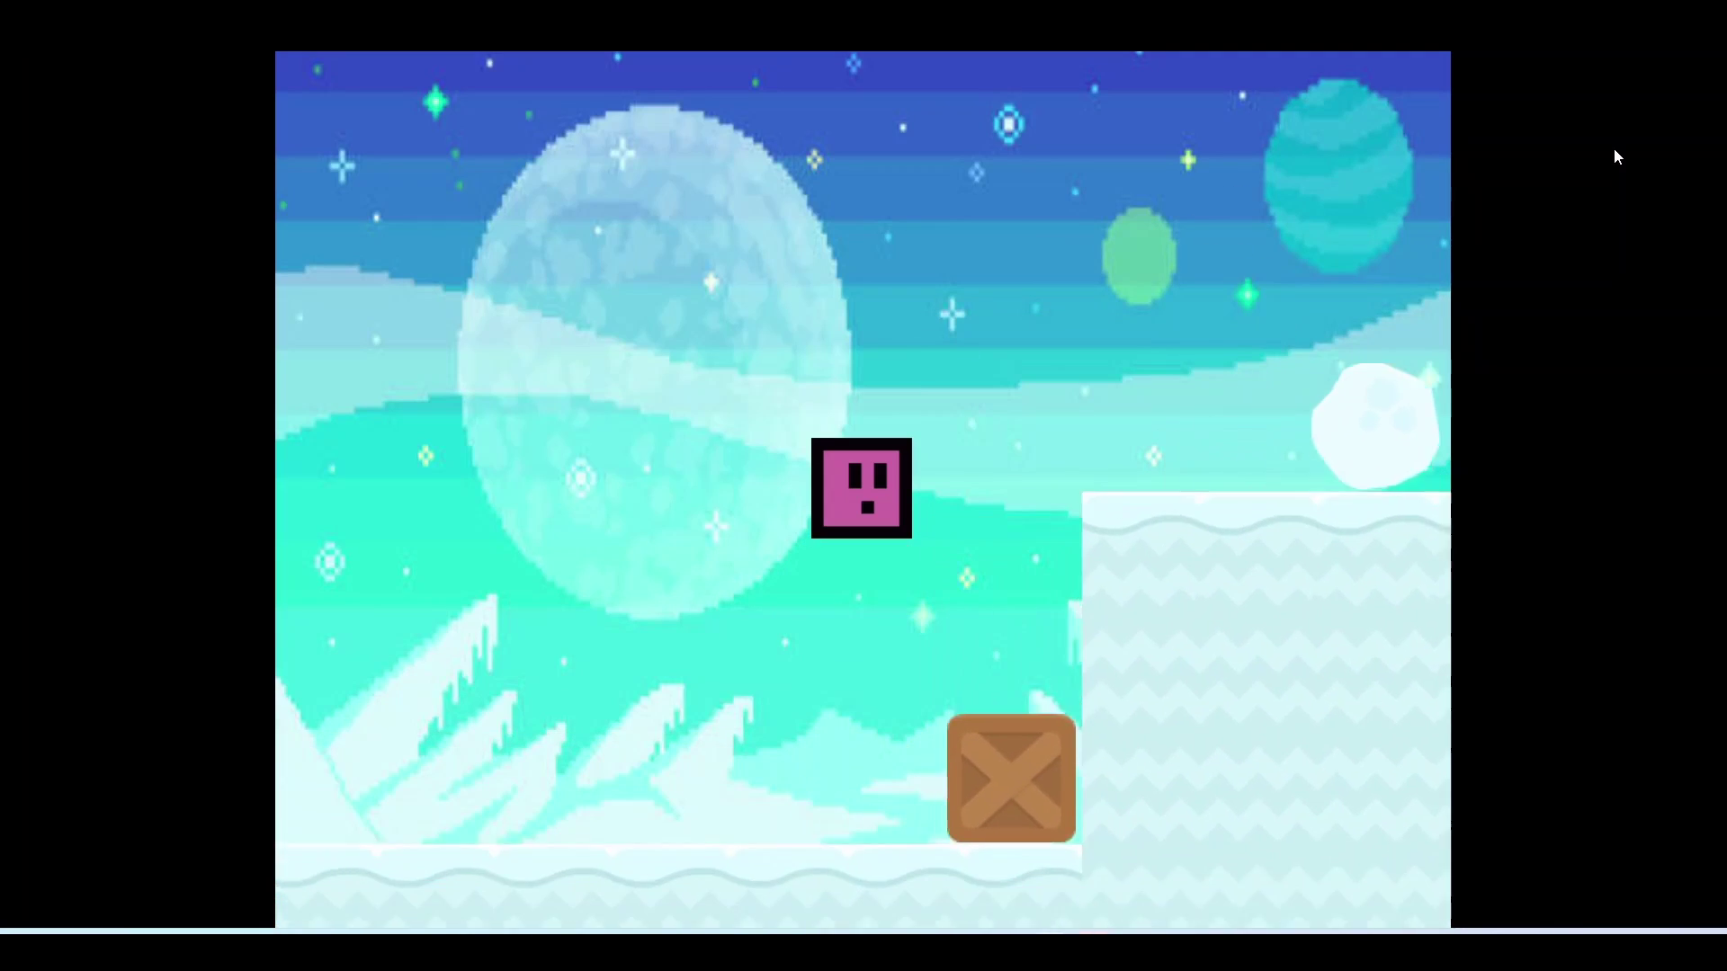
pyautogui.press('Up')
pyautogui.press('Left')
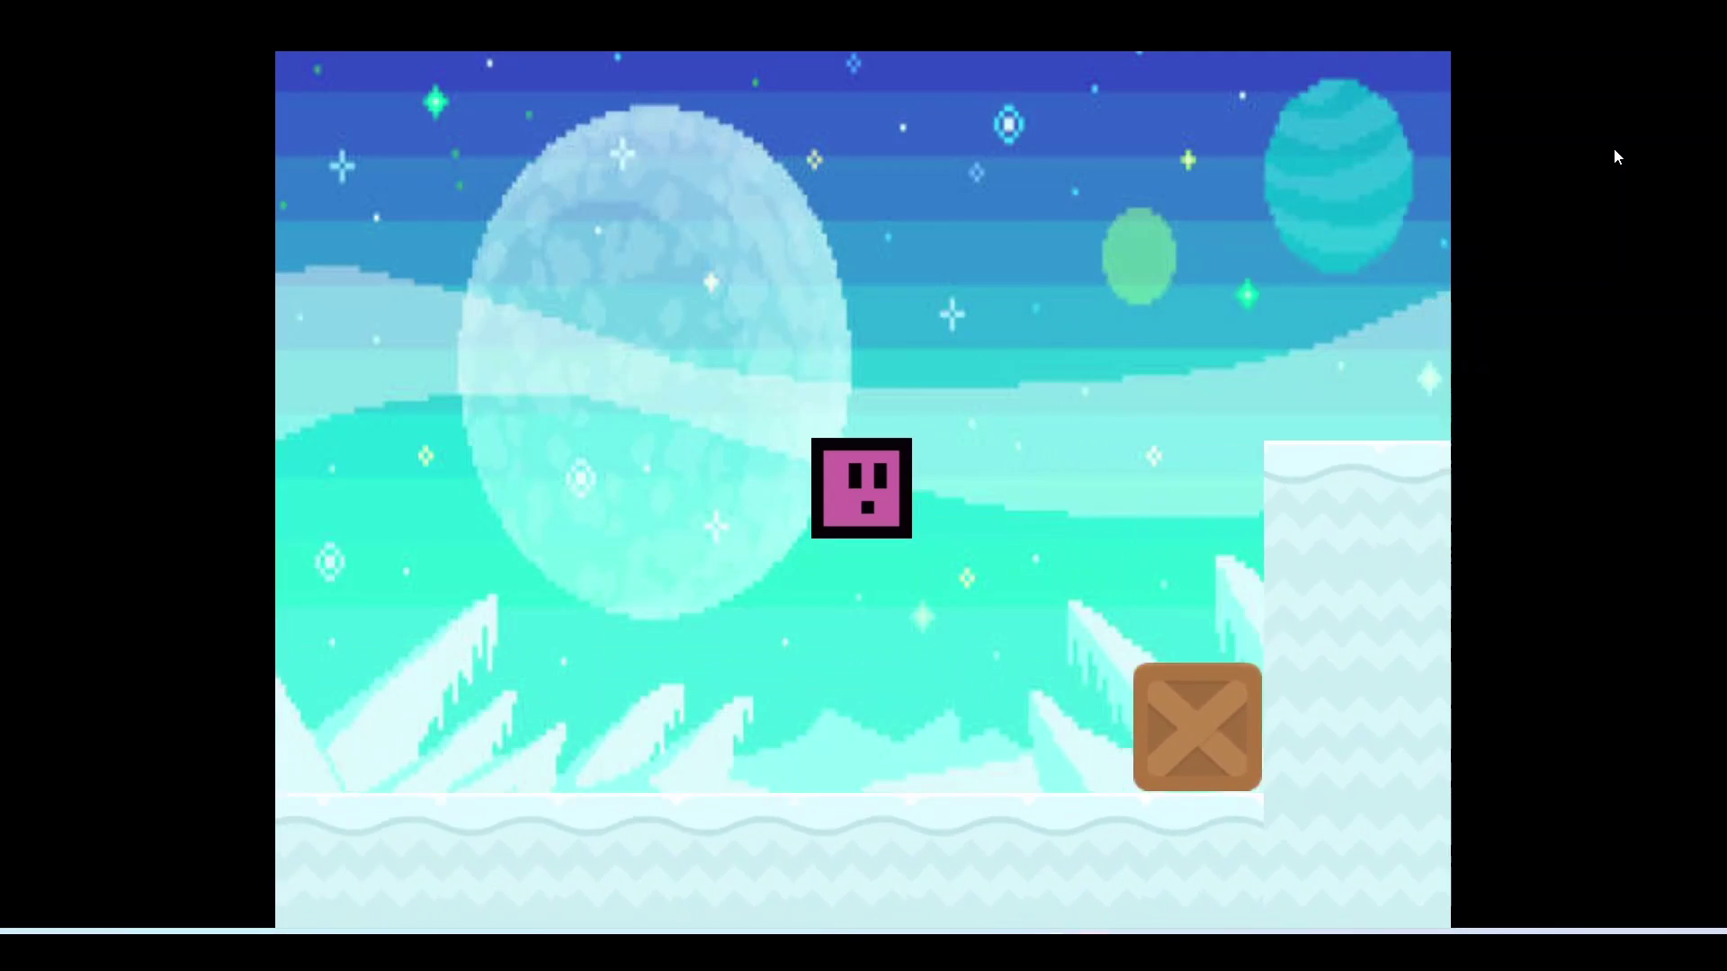
pyautogui.press('Right')
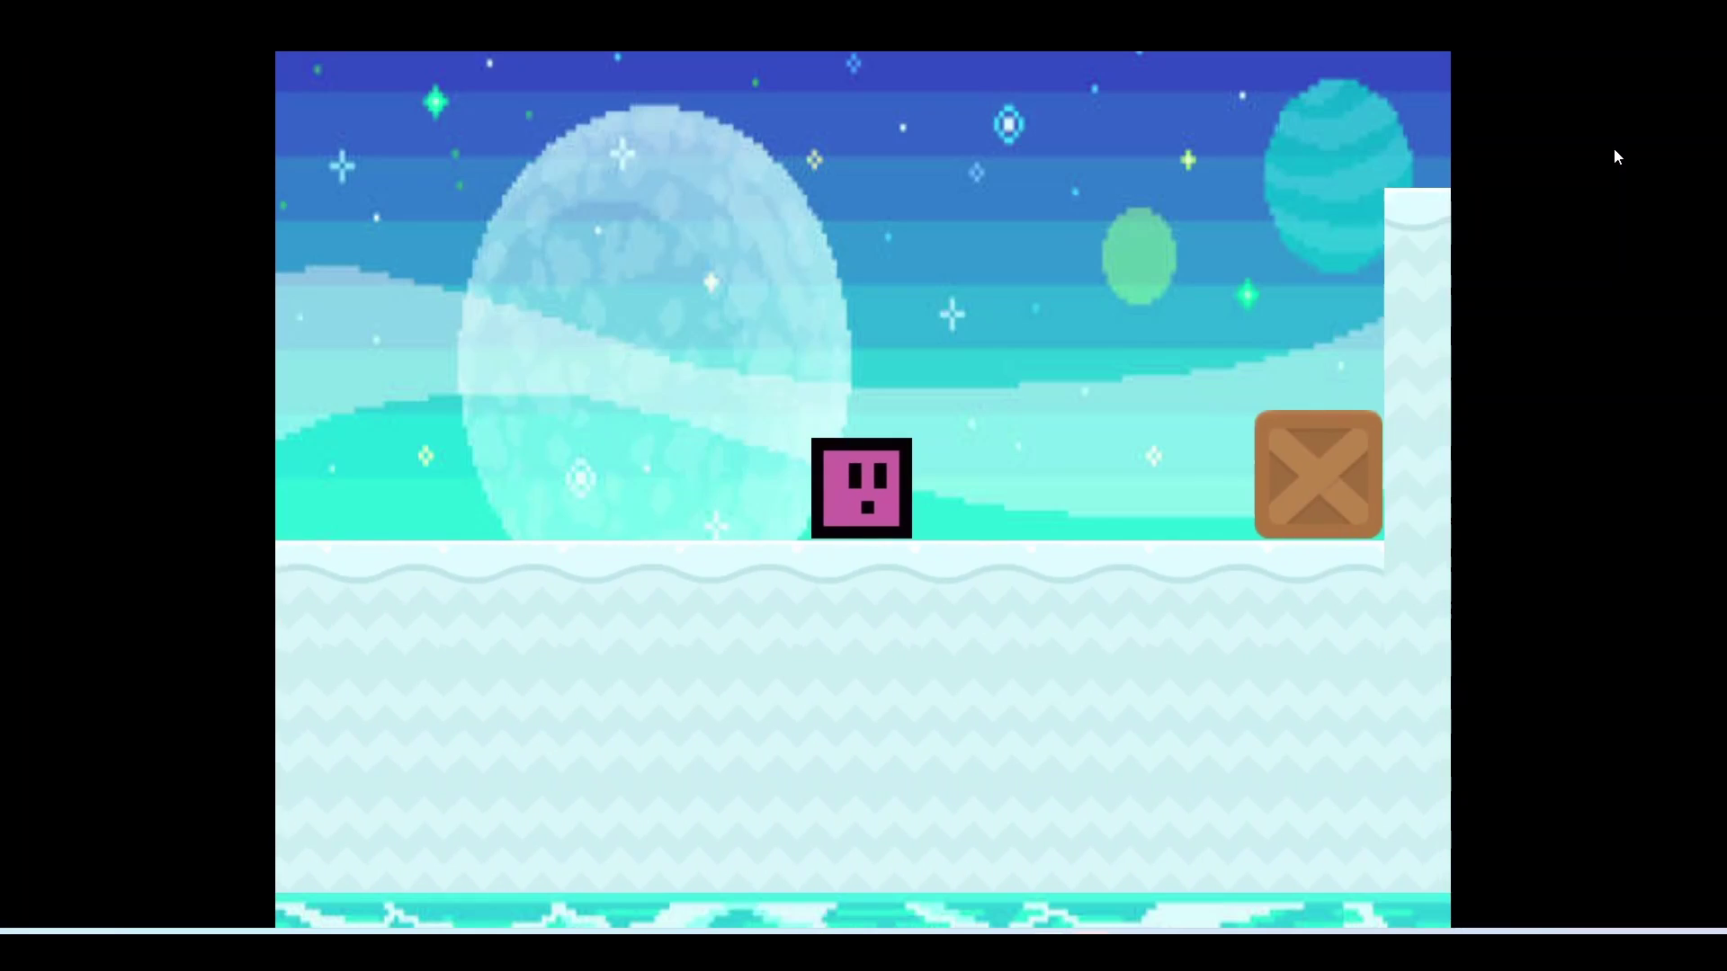
pyautogui.press('Left')
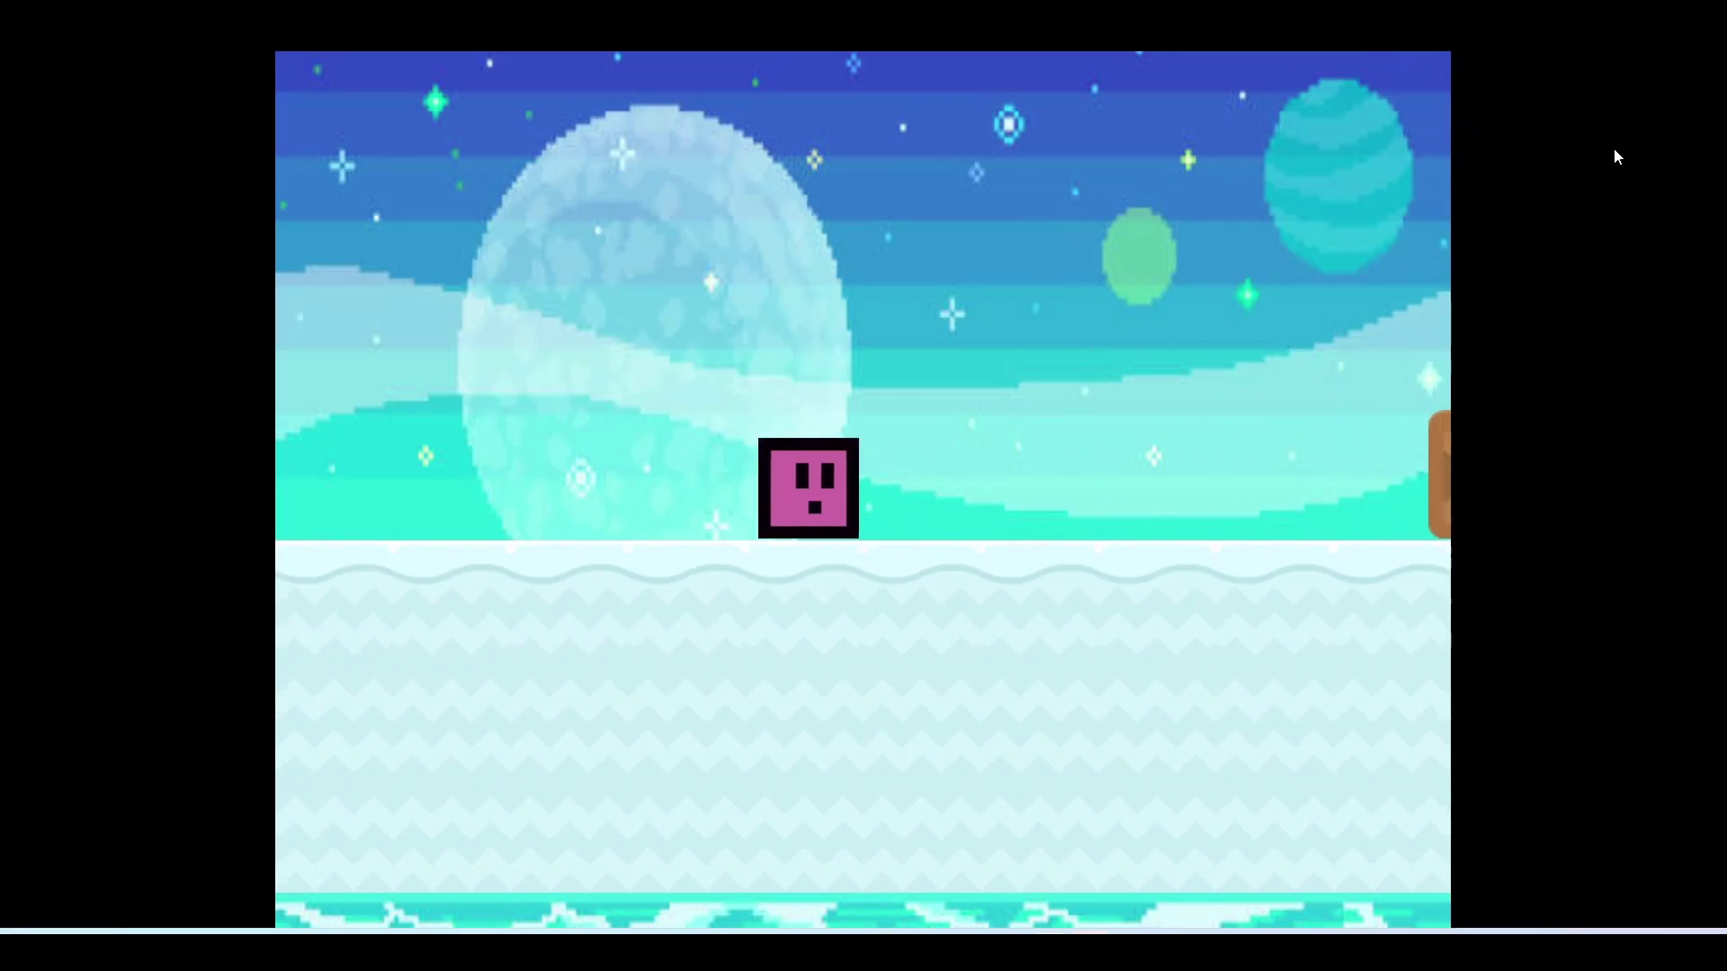
pyautogui.press('Up')
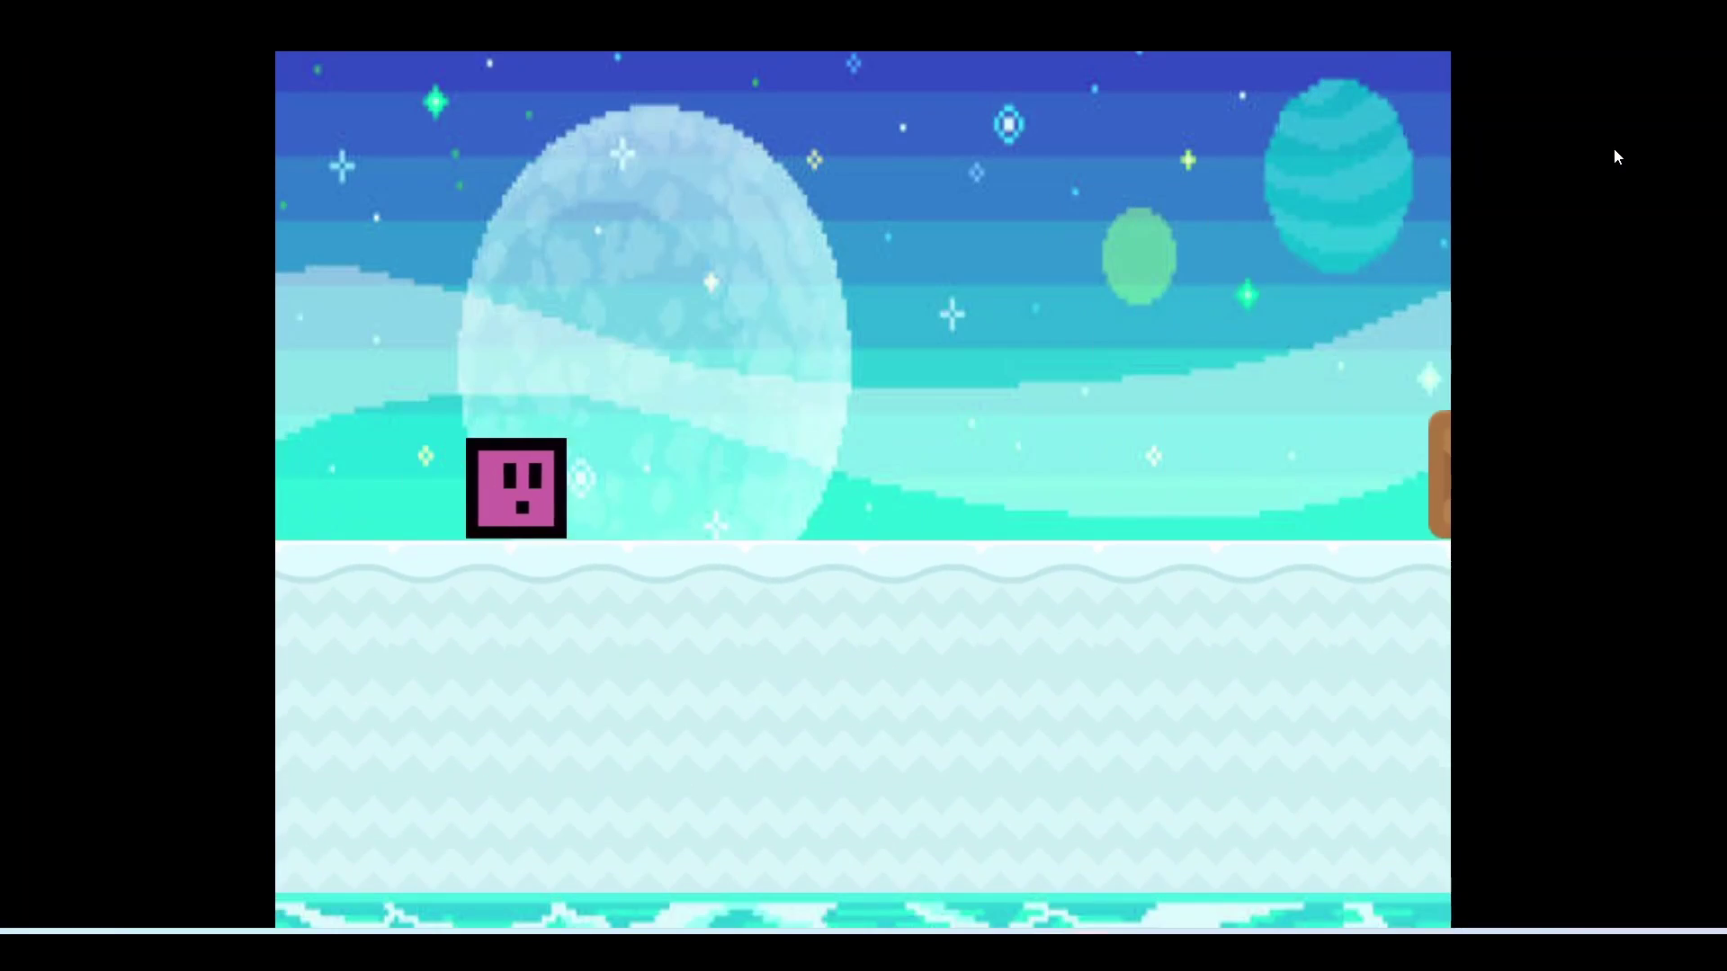
pyautogui.press('Right')
pyautogui.press('Up')
pyautogui.press('Right')
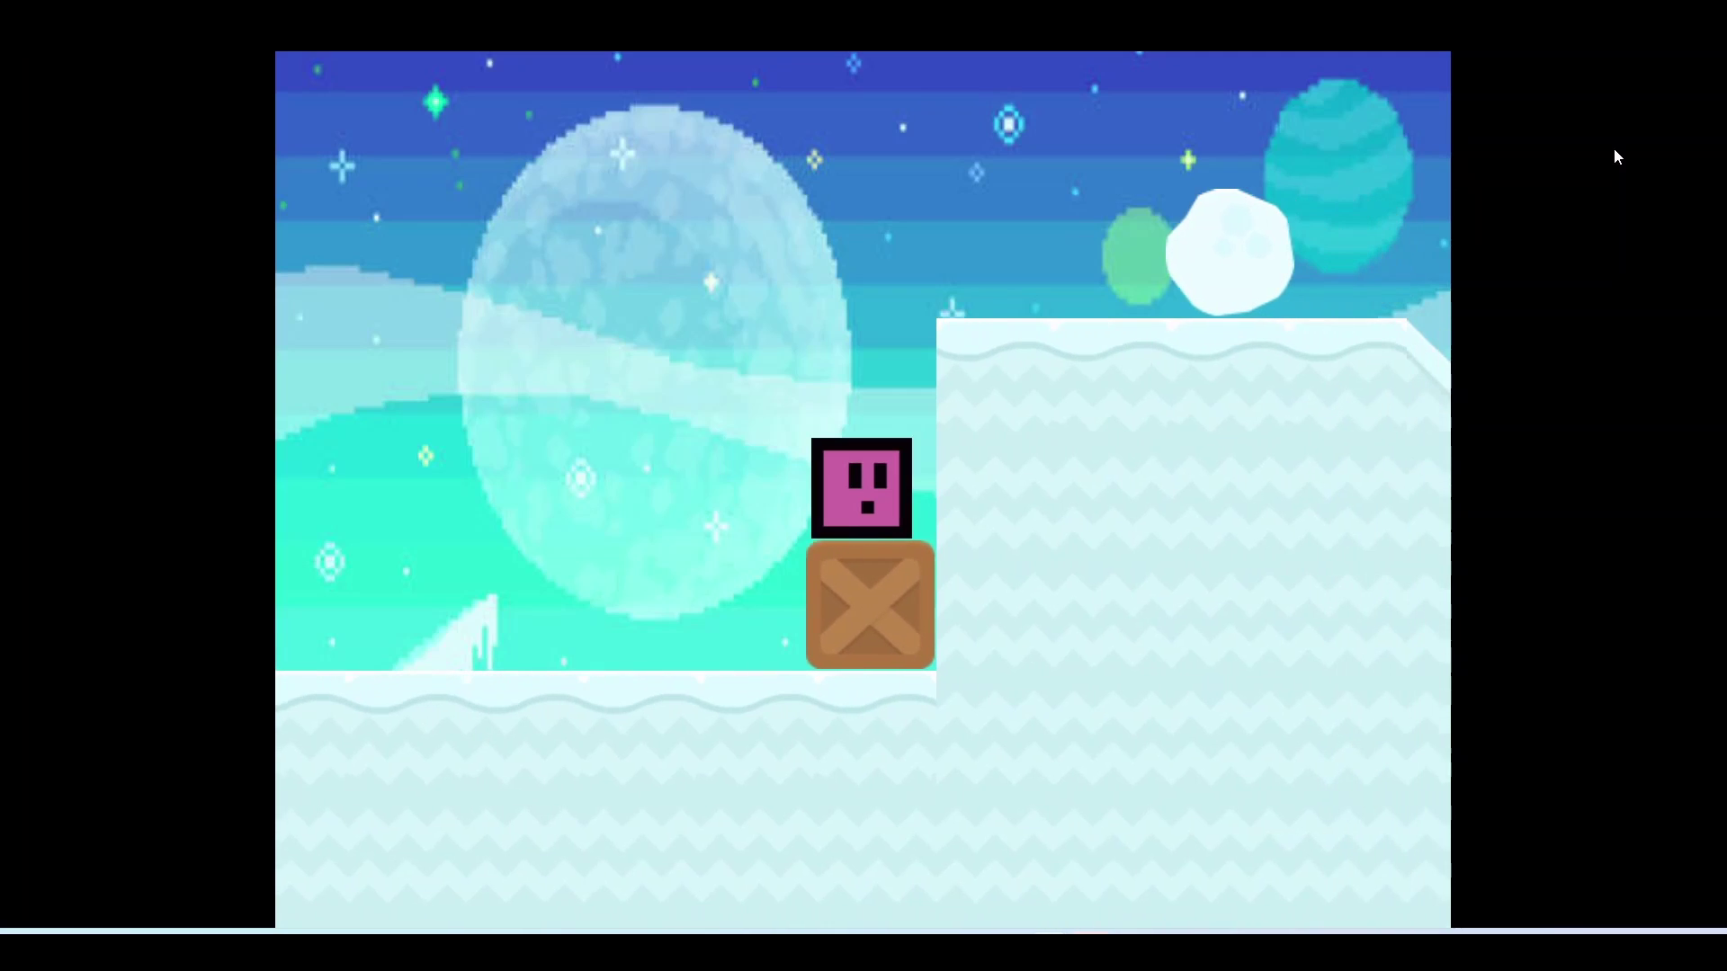
pyautogui.press('Left')
pyautogui.press('Left')
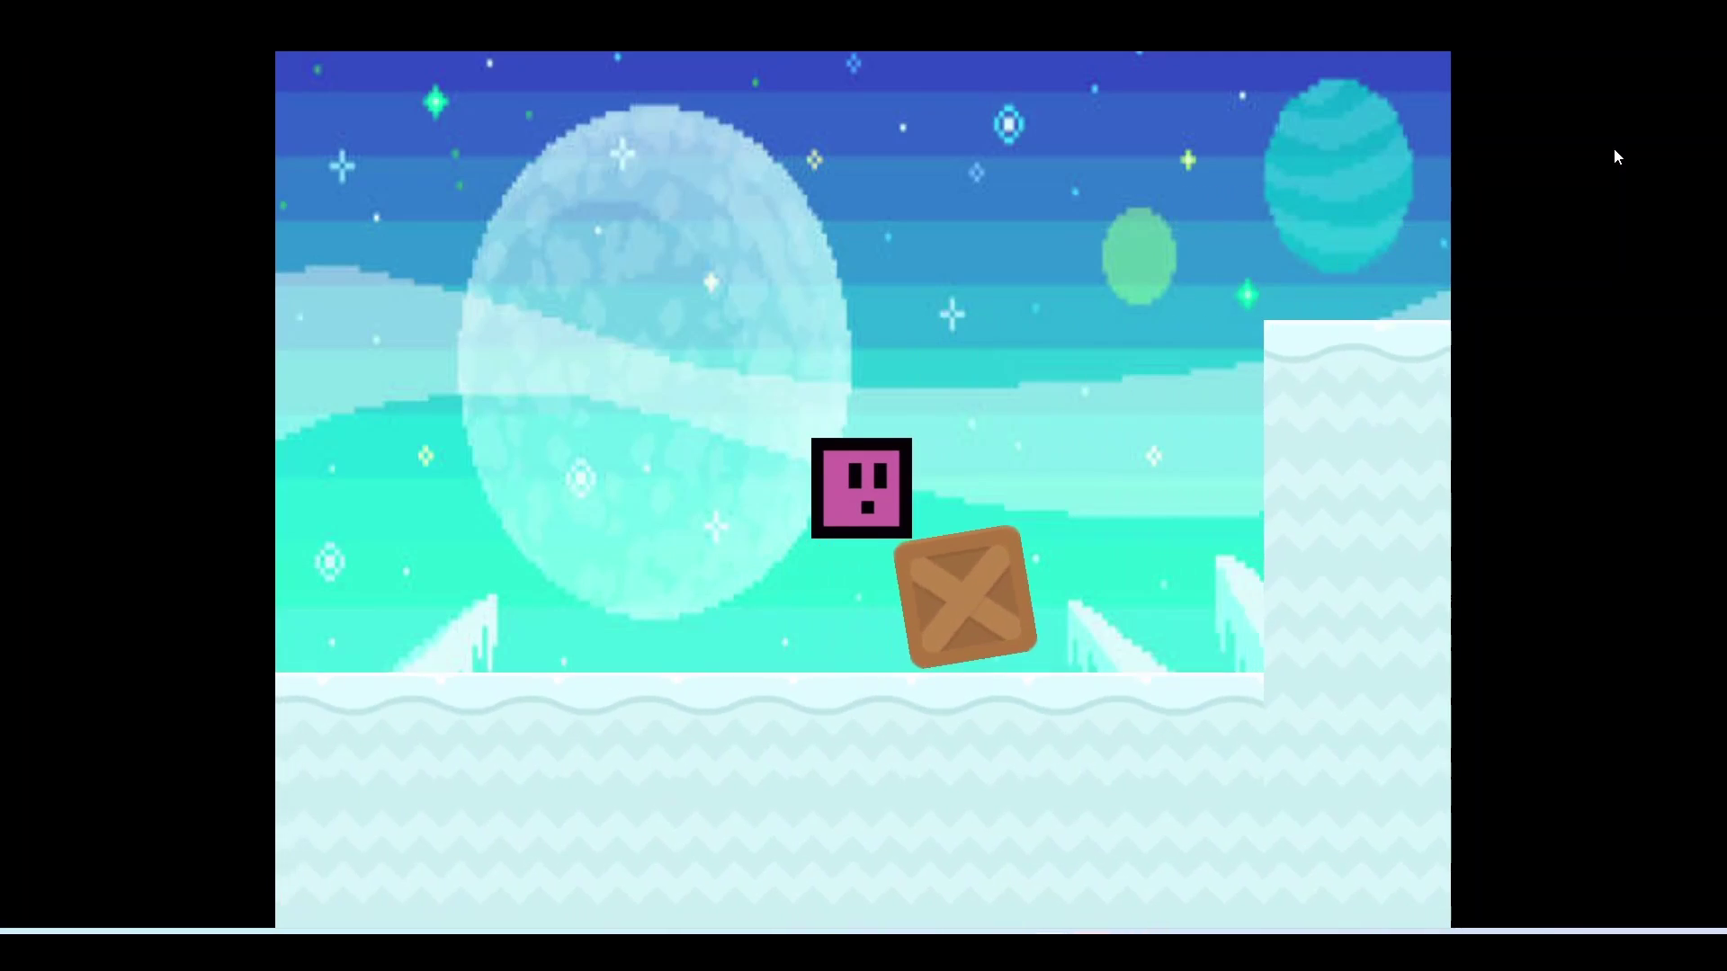
pyautogui.press('Right')
pyautogui.press('Up')
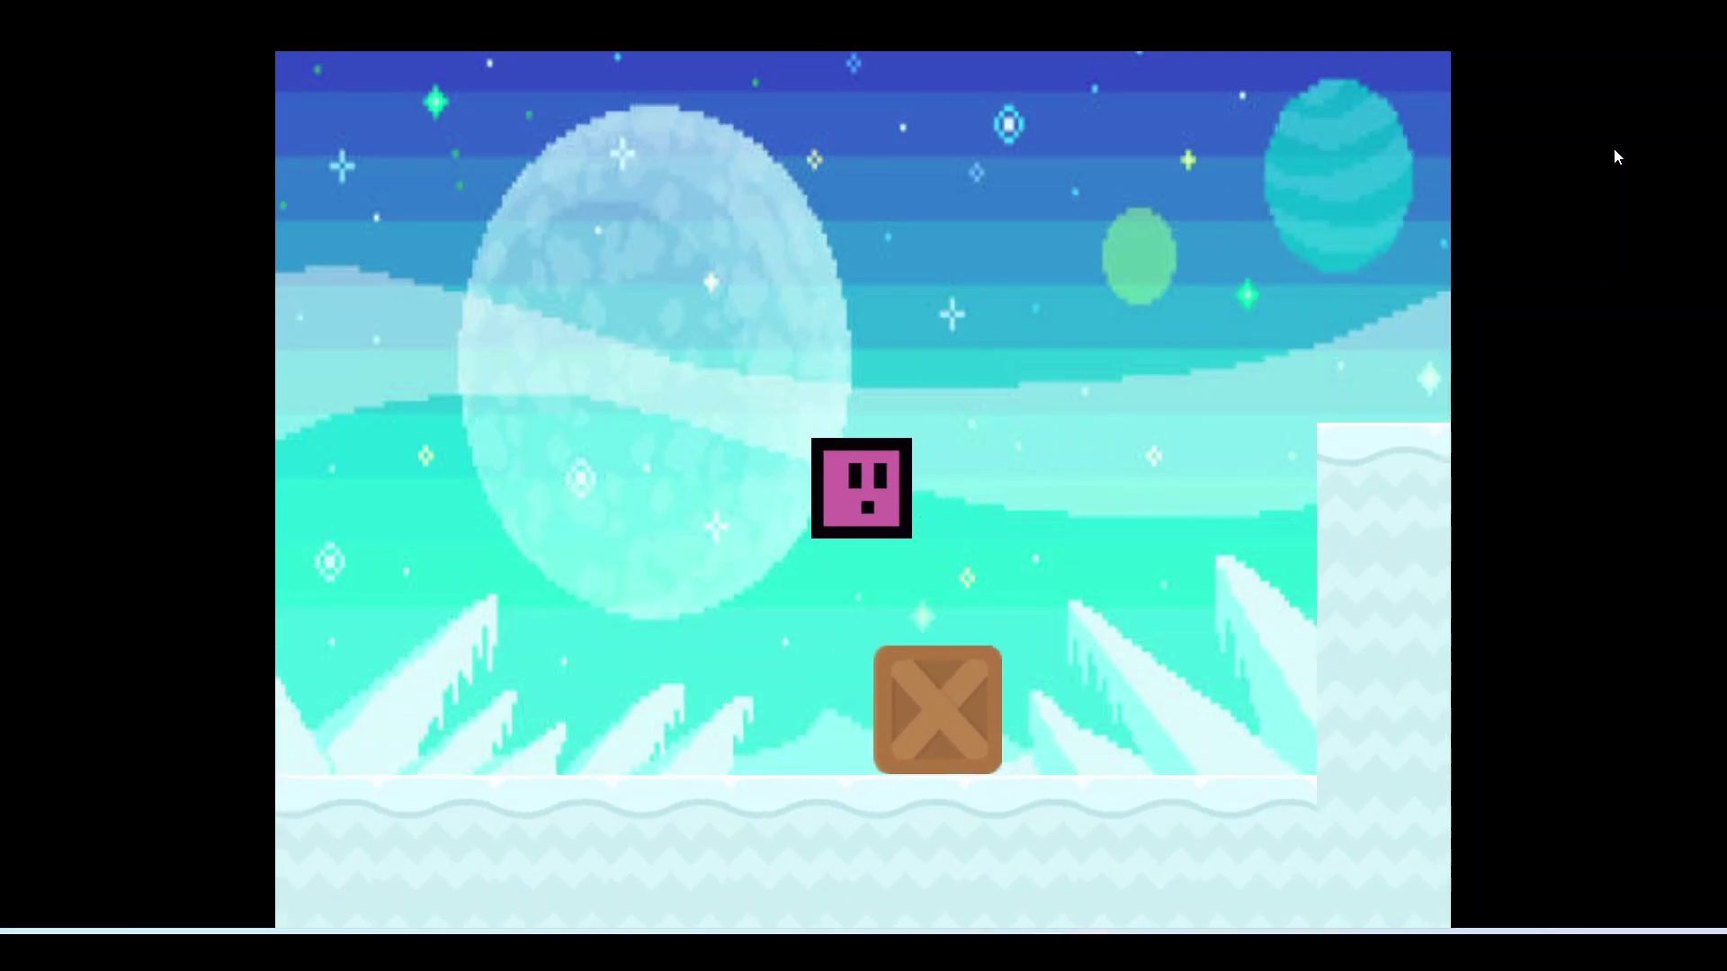
pyautogui.press('Left')
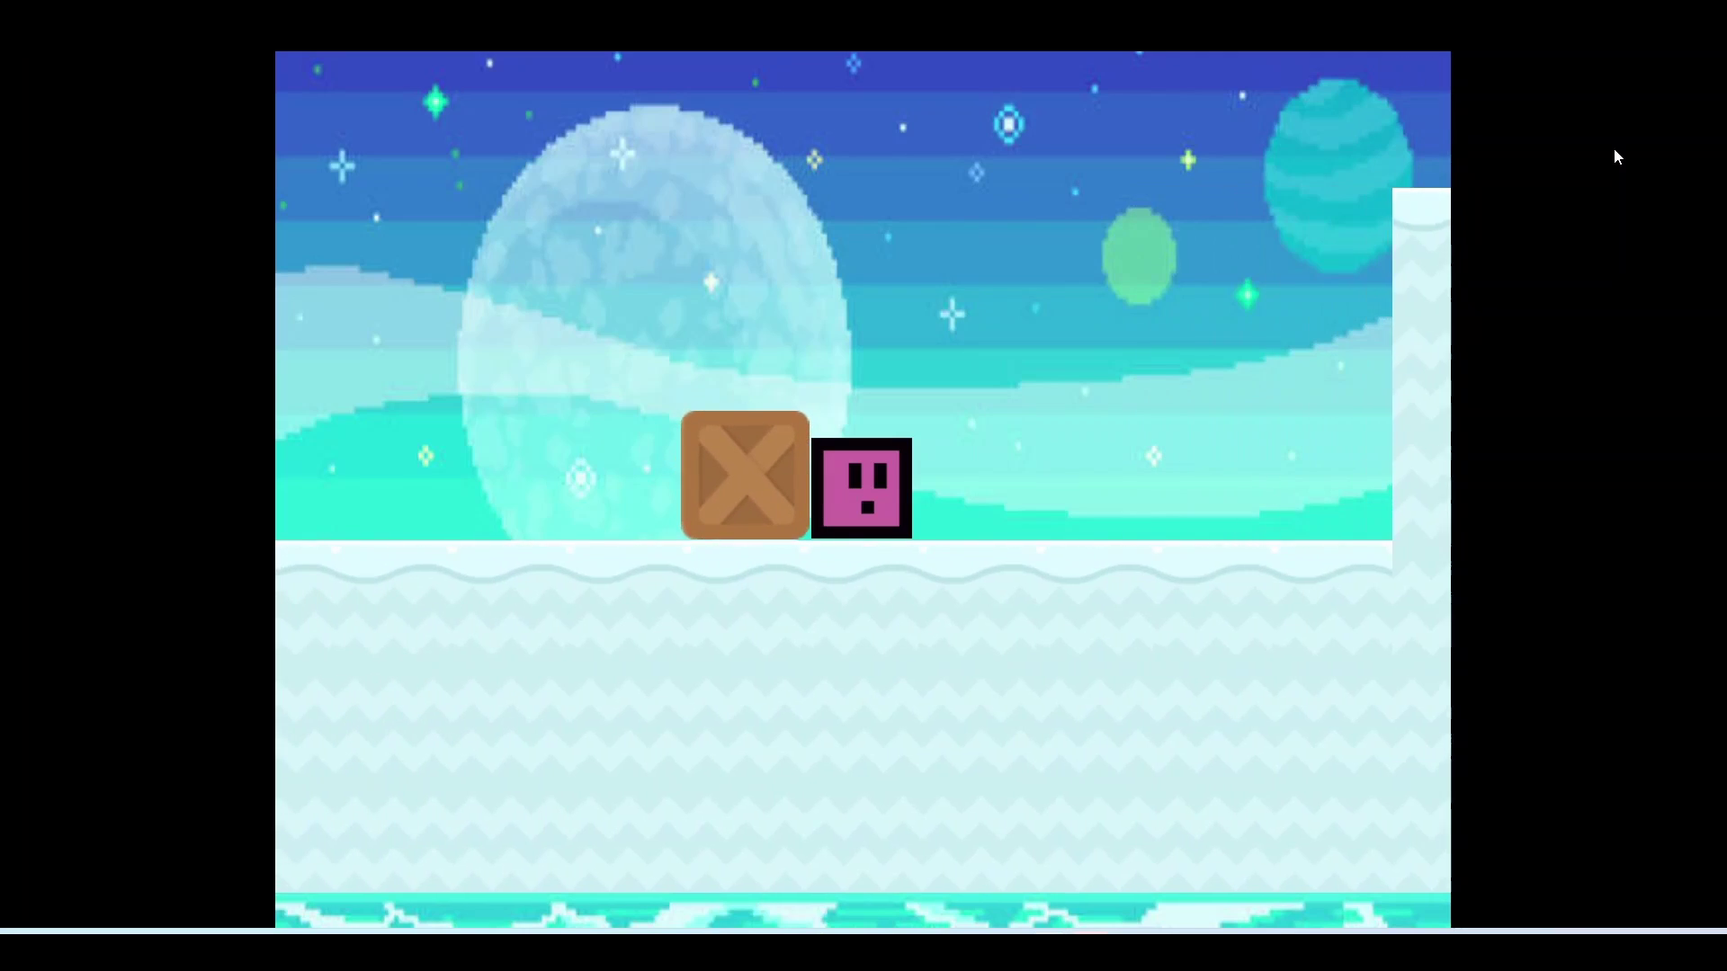
pyautogui.press('Right')
pyautogui.press('Up')
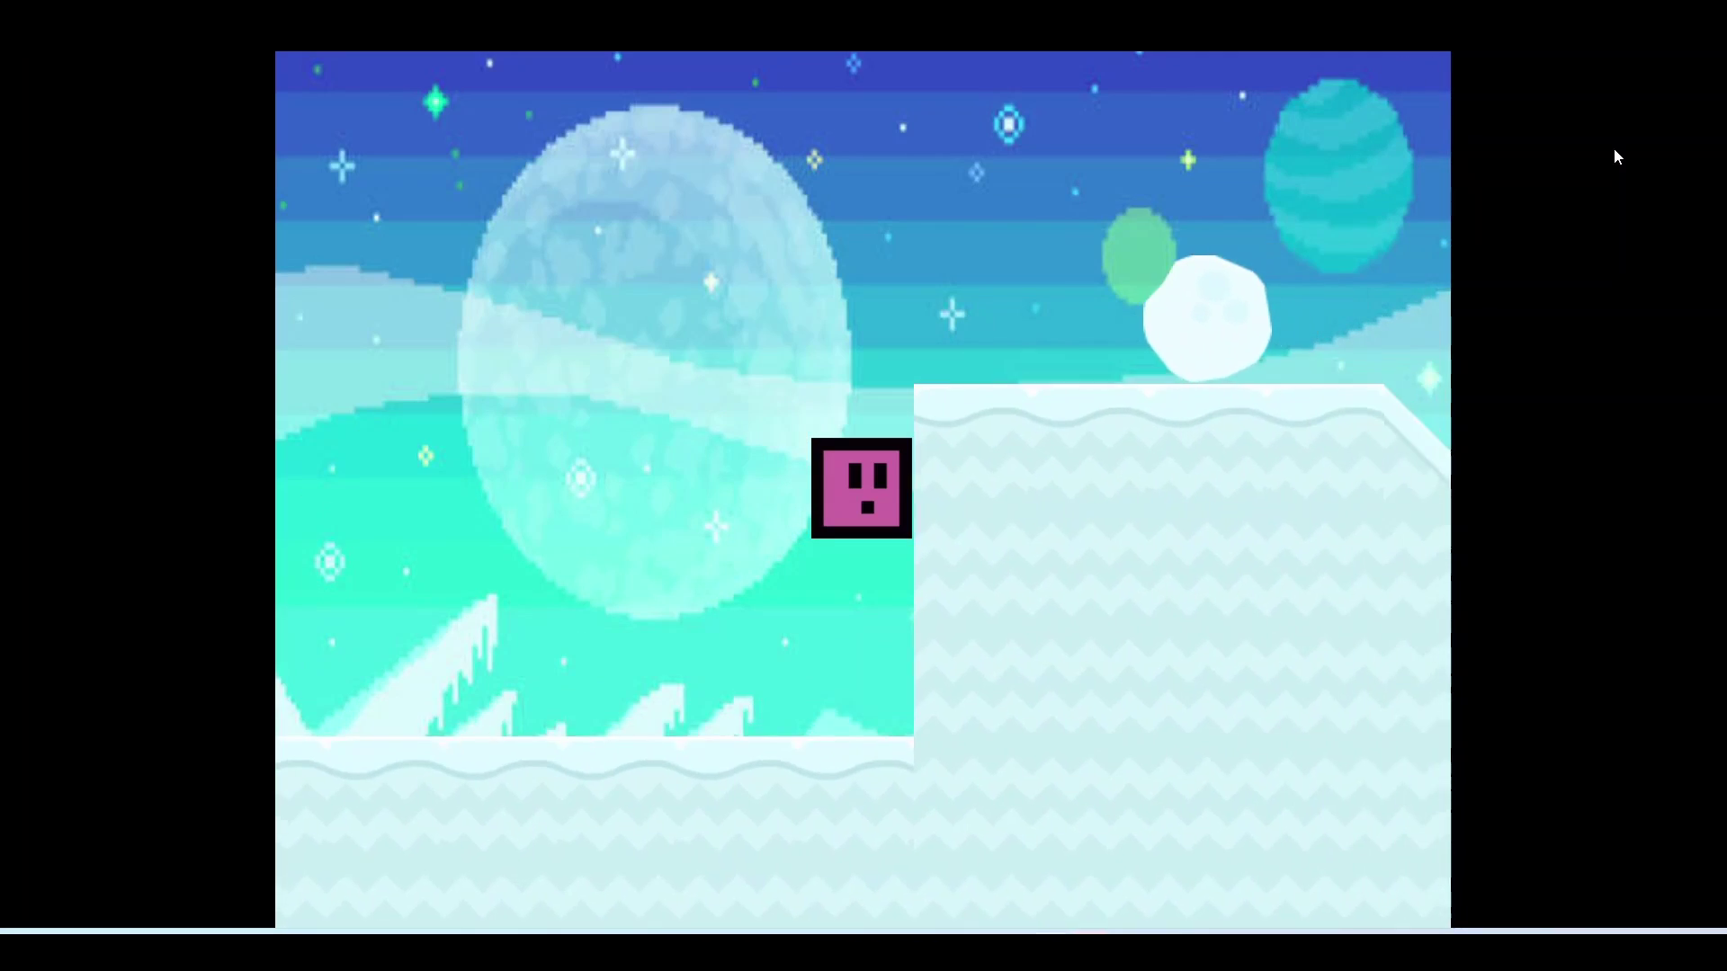
pyautogui.press('Up')
pyautogui.press('Left')
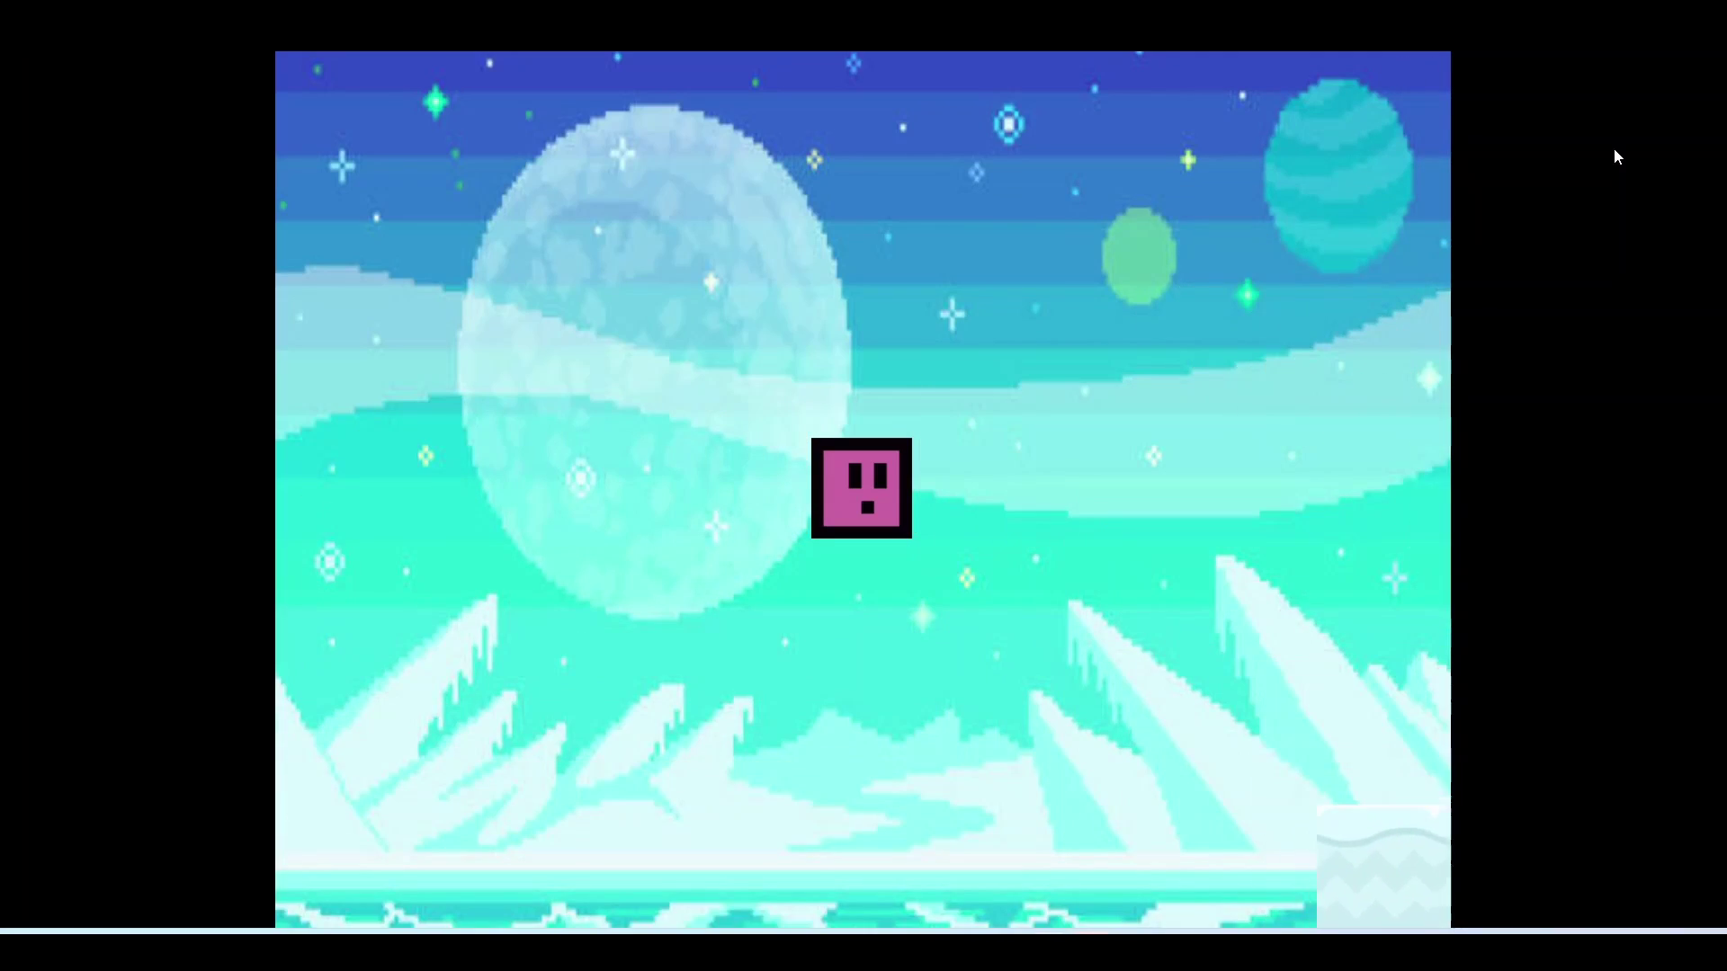
pyautogui.press('Right')
pyautogui.press('Up')
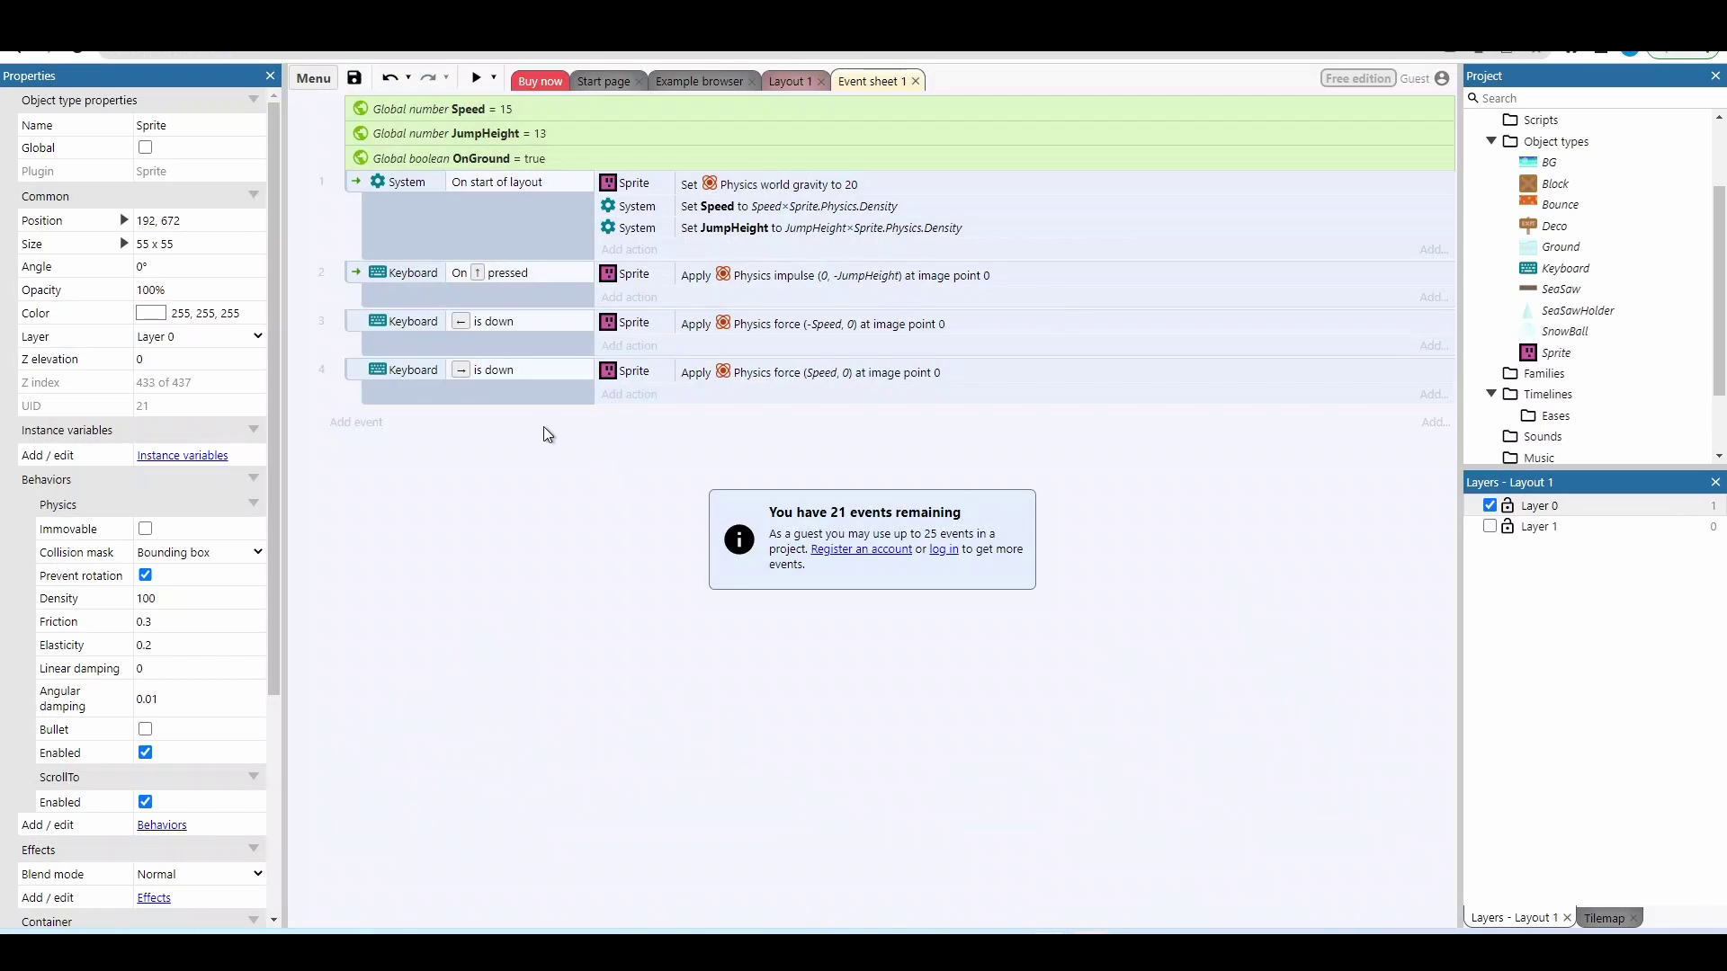
# Add a System Is boolean set condition for OnGround to the Up arrow event
pyautogui.click(440, 270)
pyautogui.rightClick(439, 270)
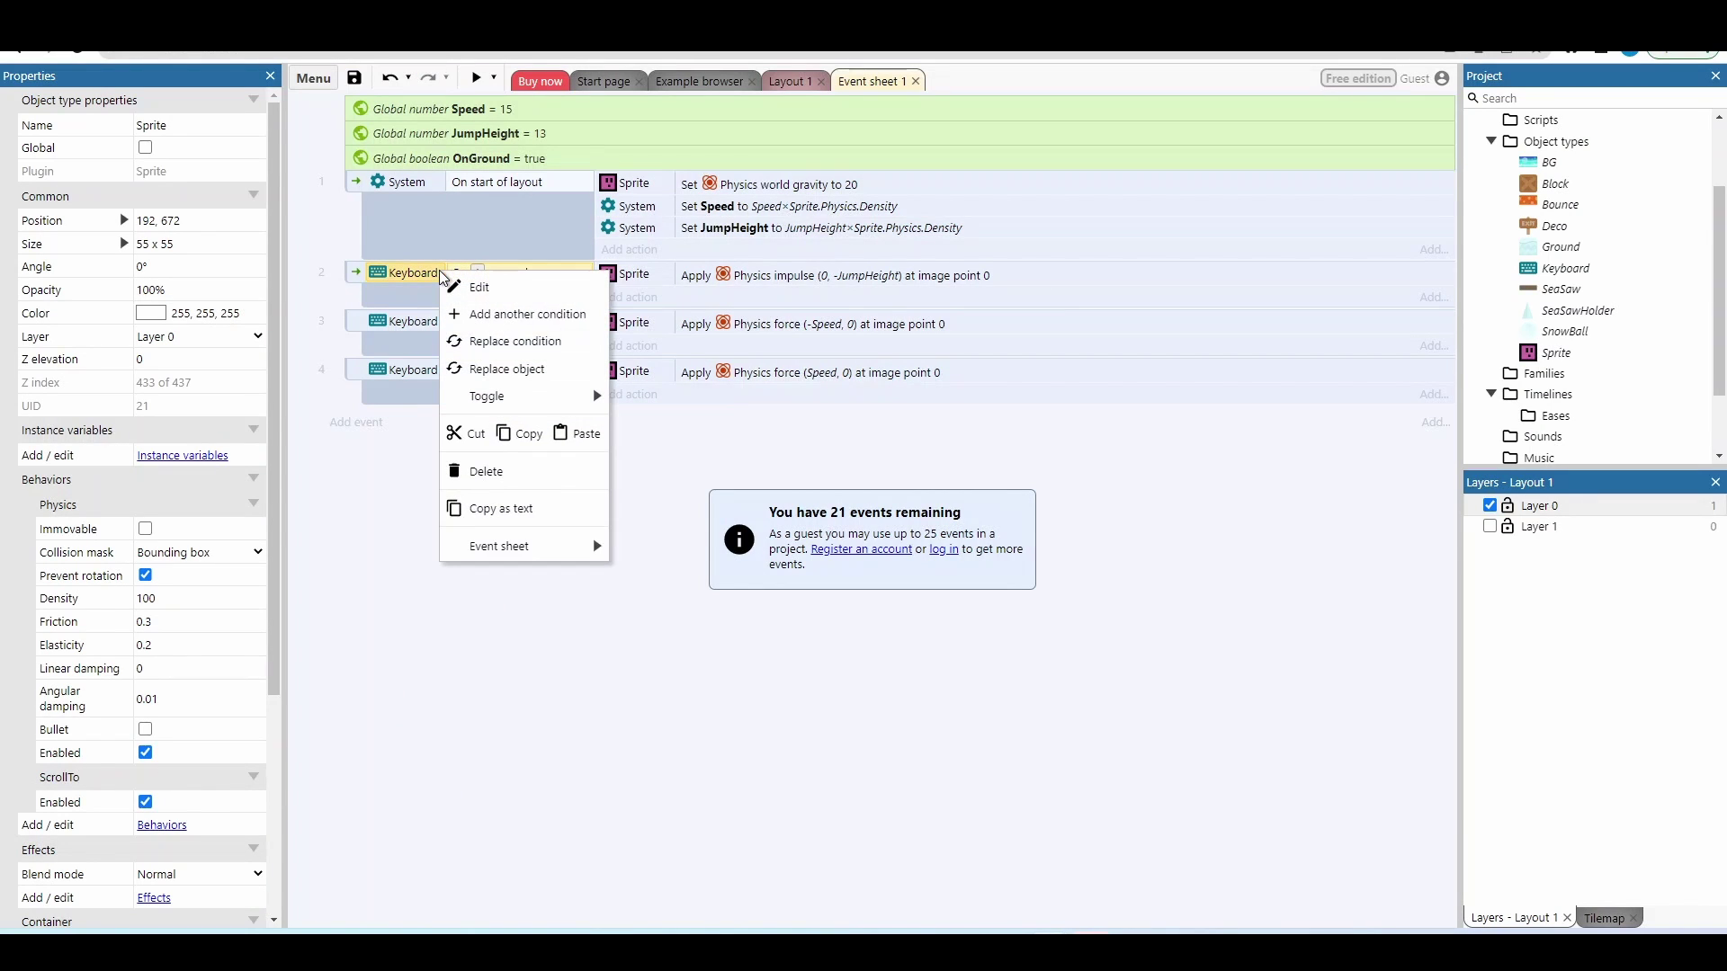
pyautogui.click(492, 317)
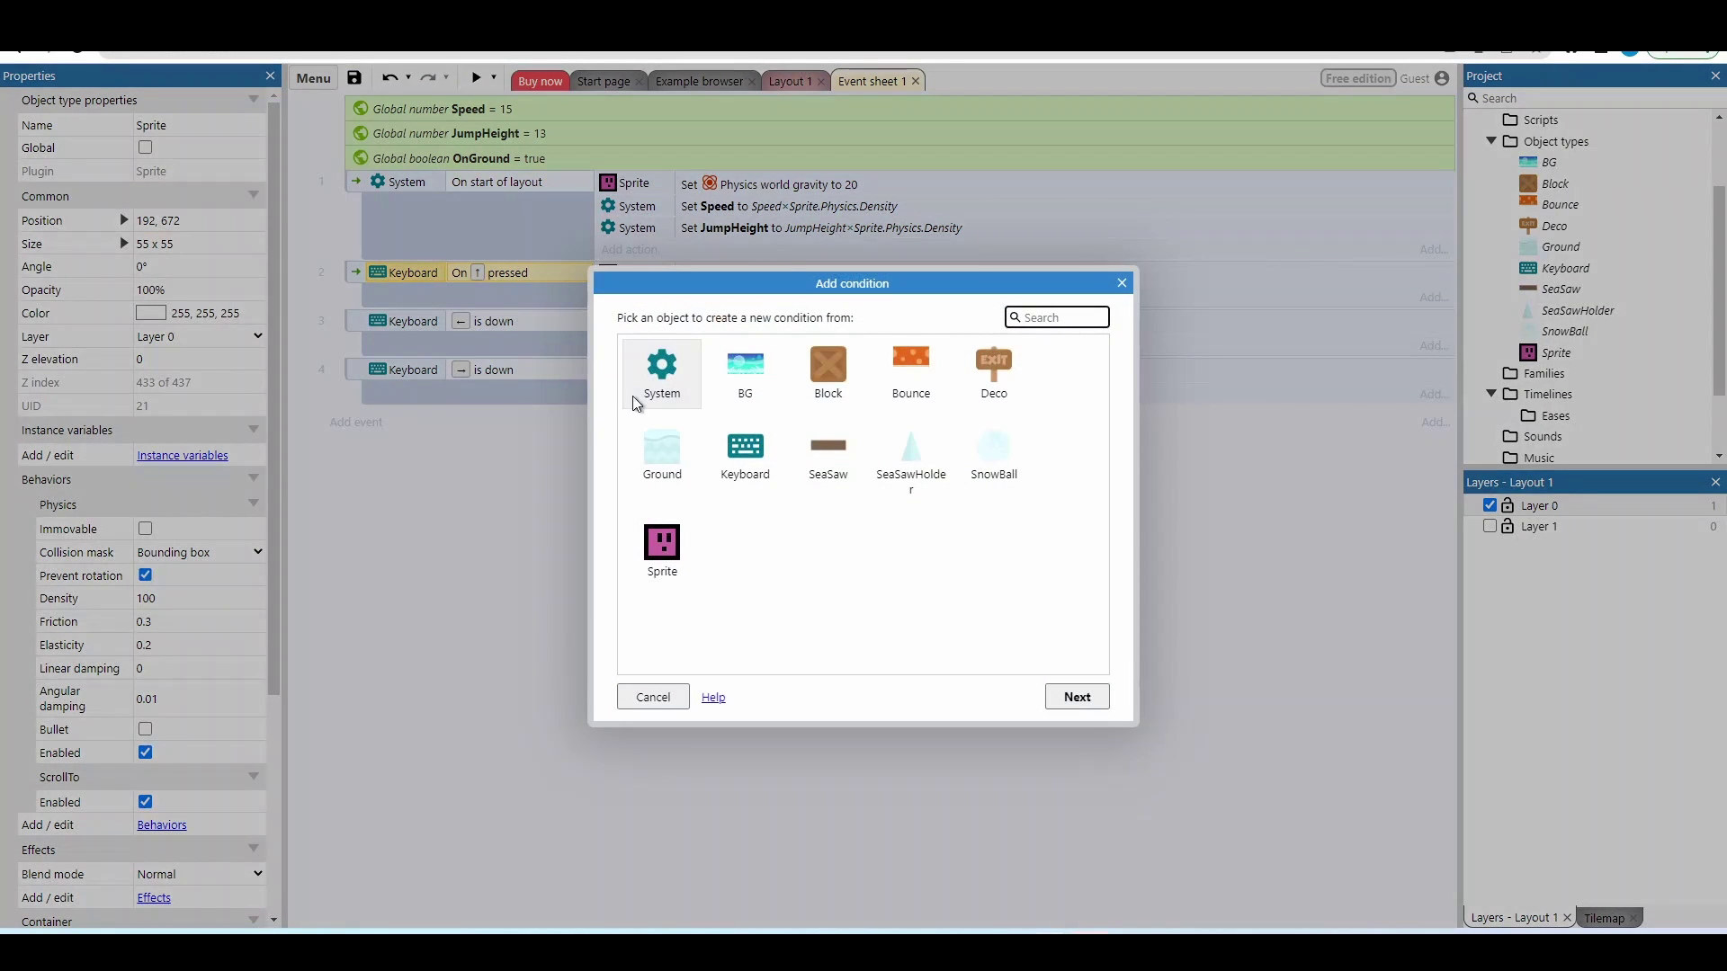
pyautogui.doubleClick(657, 393)
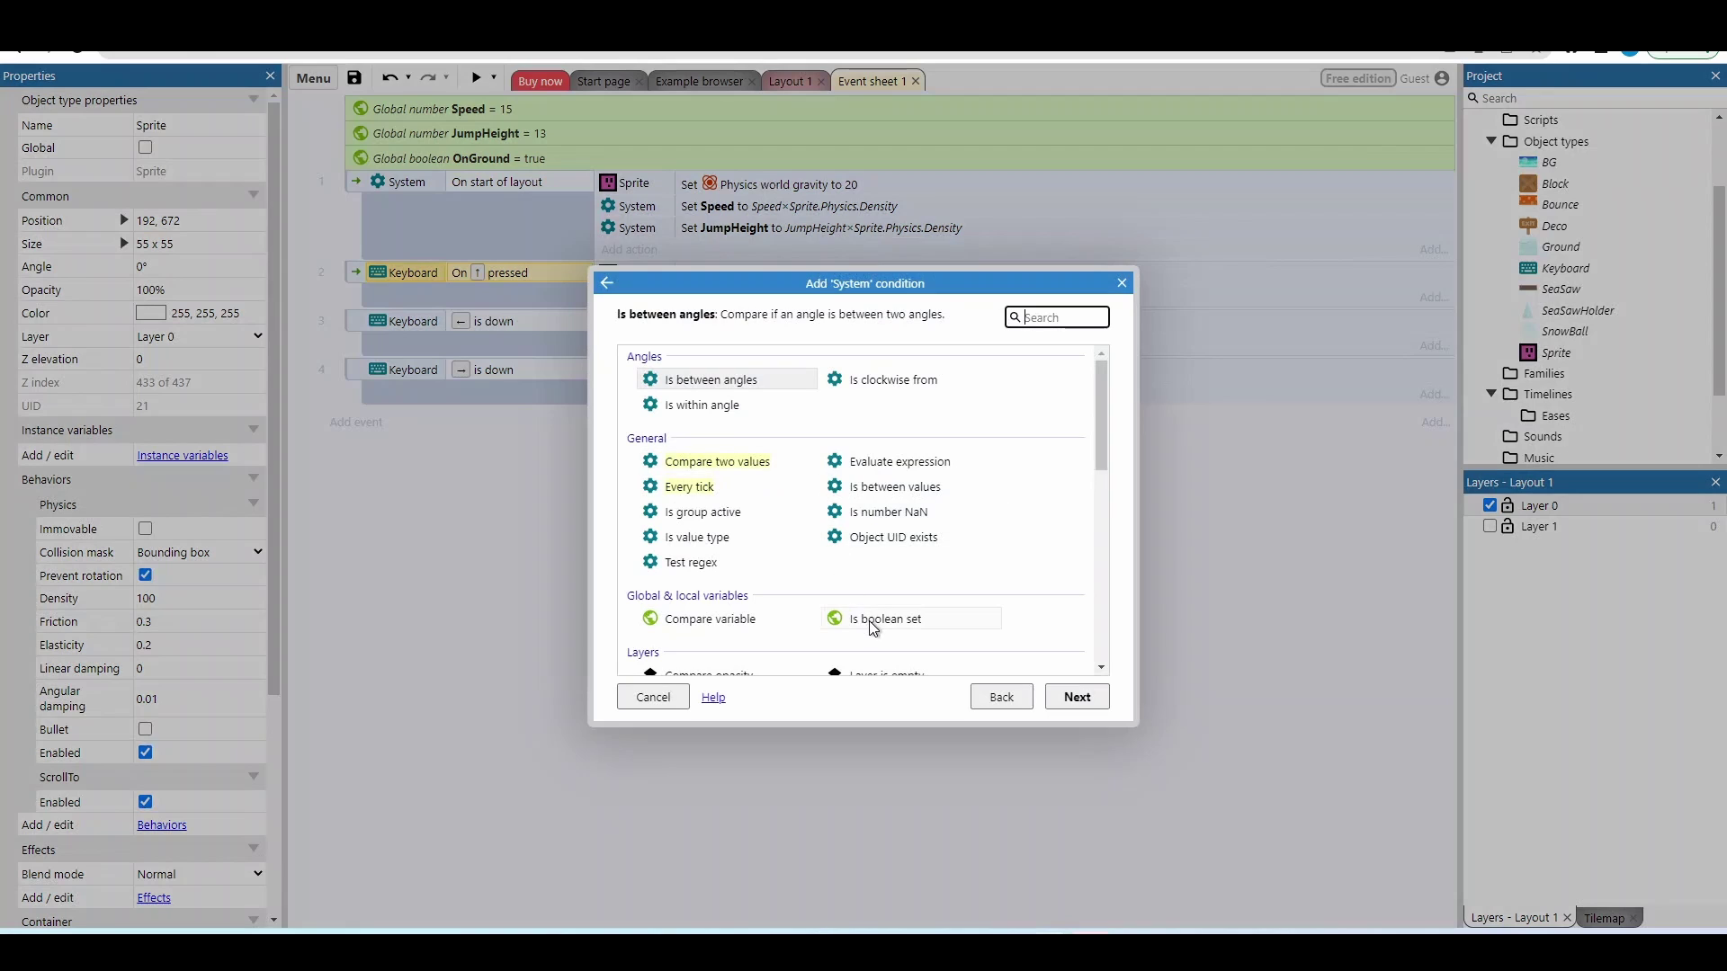
pyautogui.doubleClick(869, 619)
pyautogui.click(1041, 590)
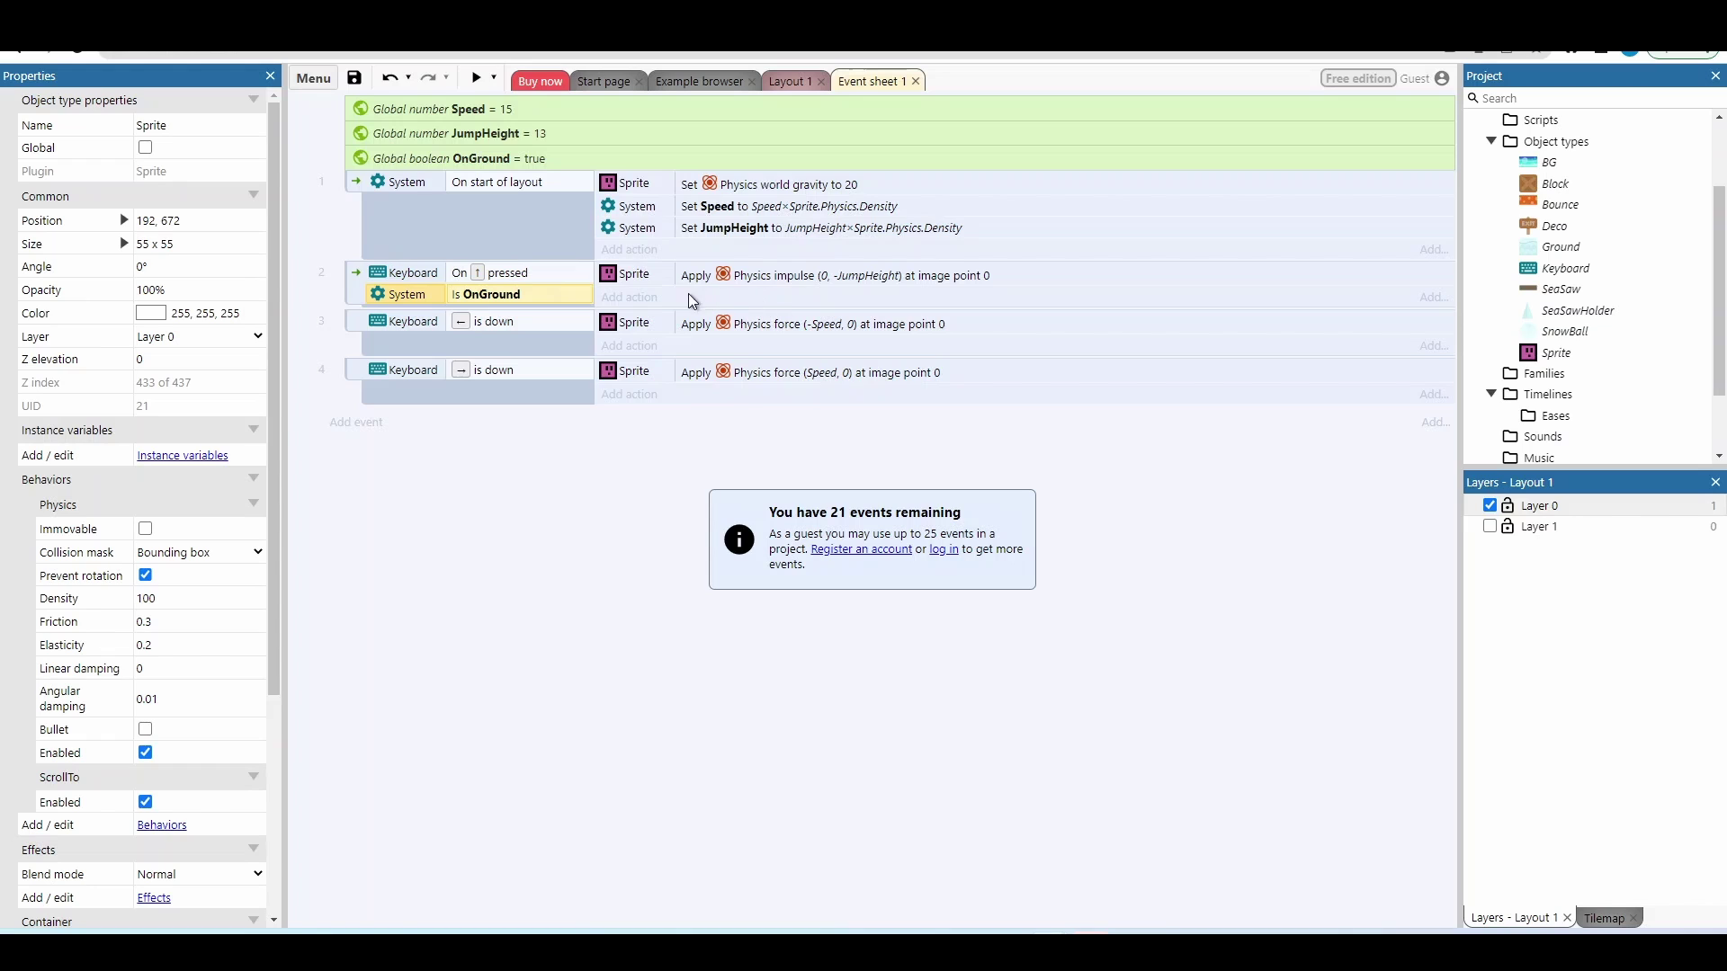
# Add a System Set boolean action to the Up arrow event that sets OnGround to False
pyautogui.click(646, 299)
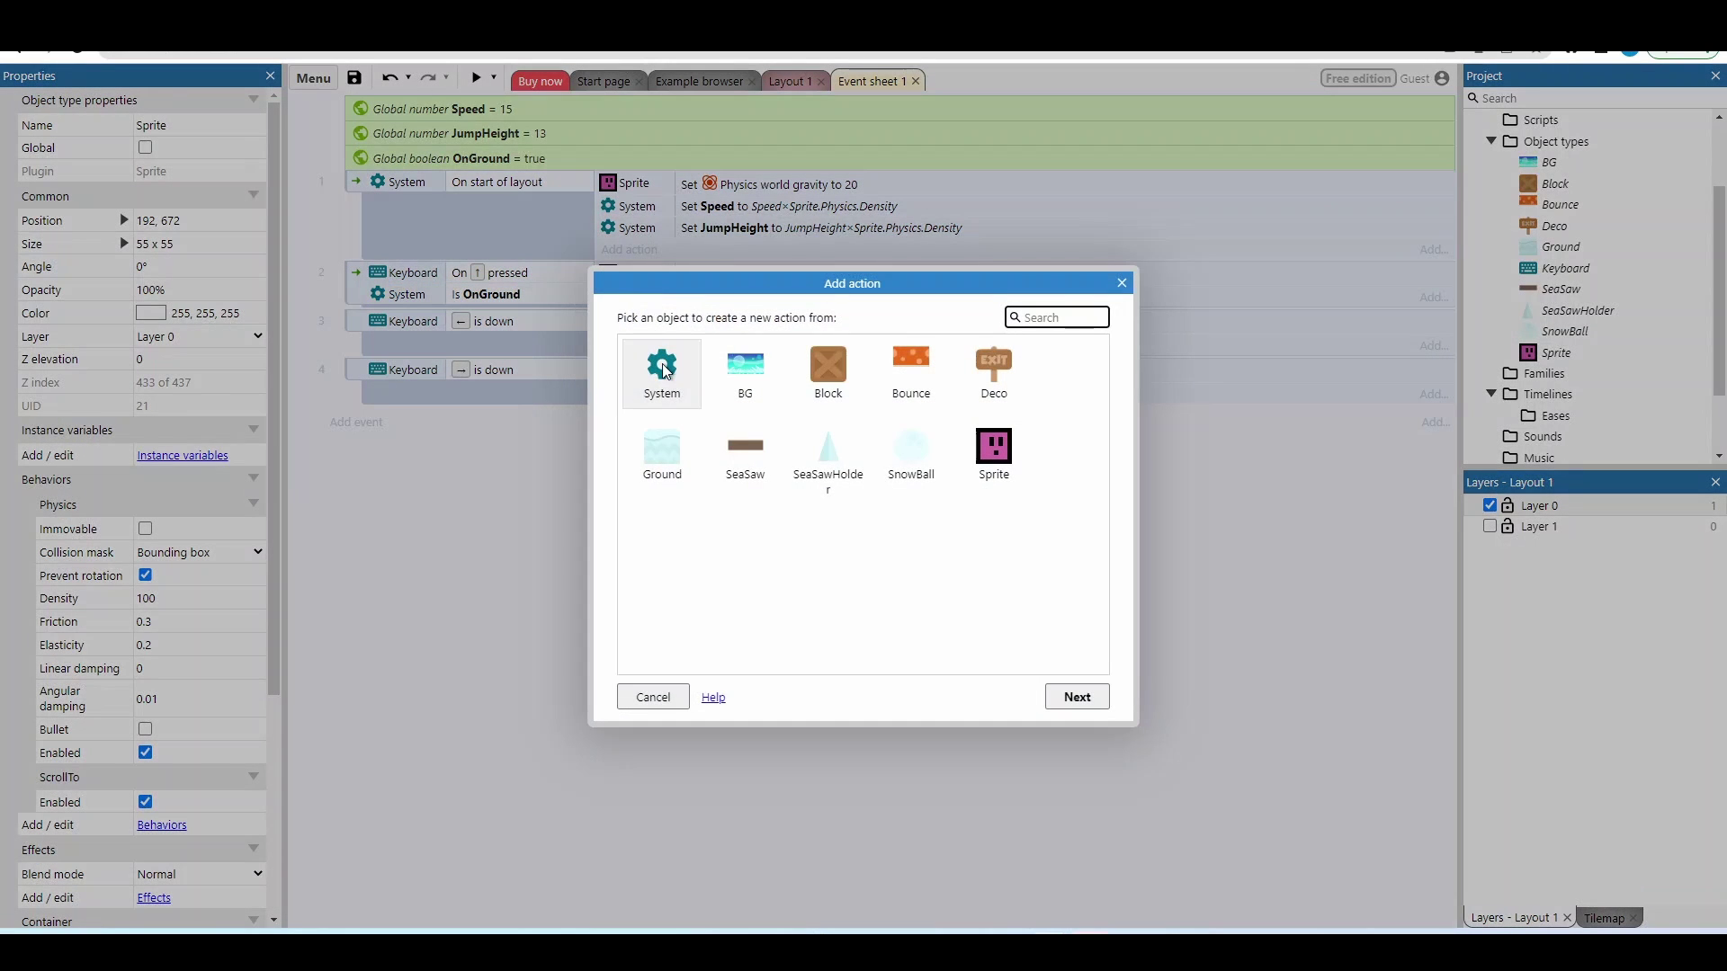
pyautogui.doubleClick(661, 367)
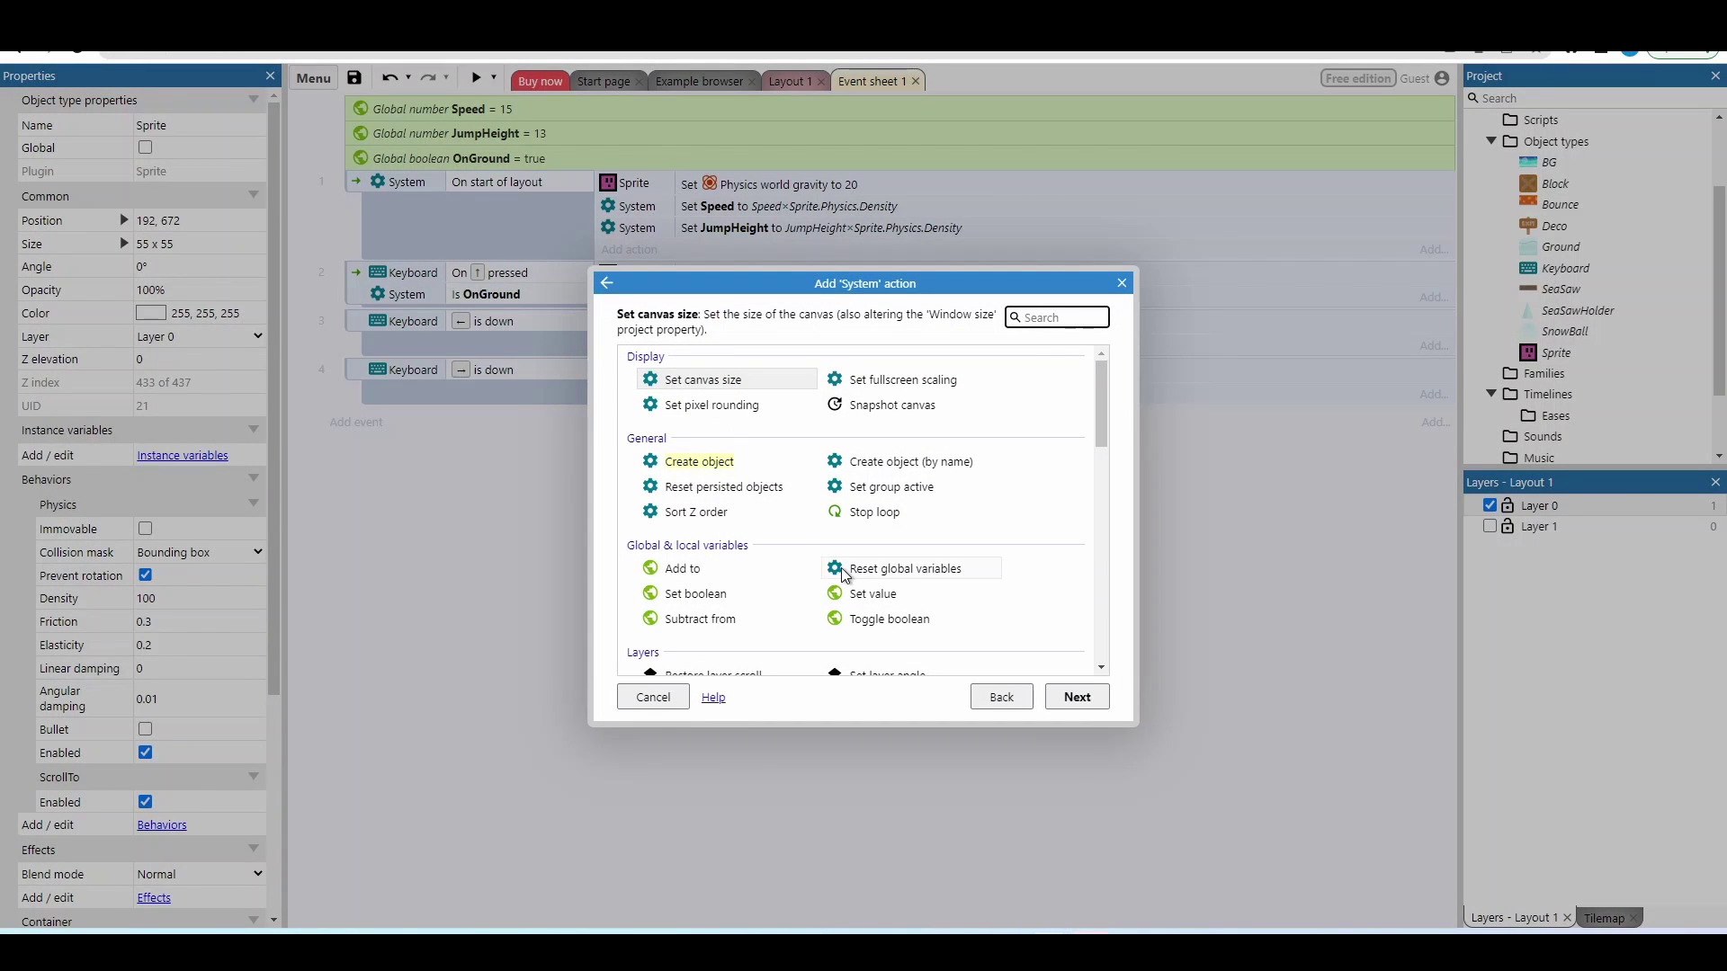
pyautogui.doubleClick(751, 600)
pyautogui.click(794, 455)
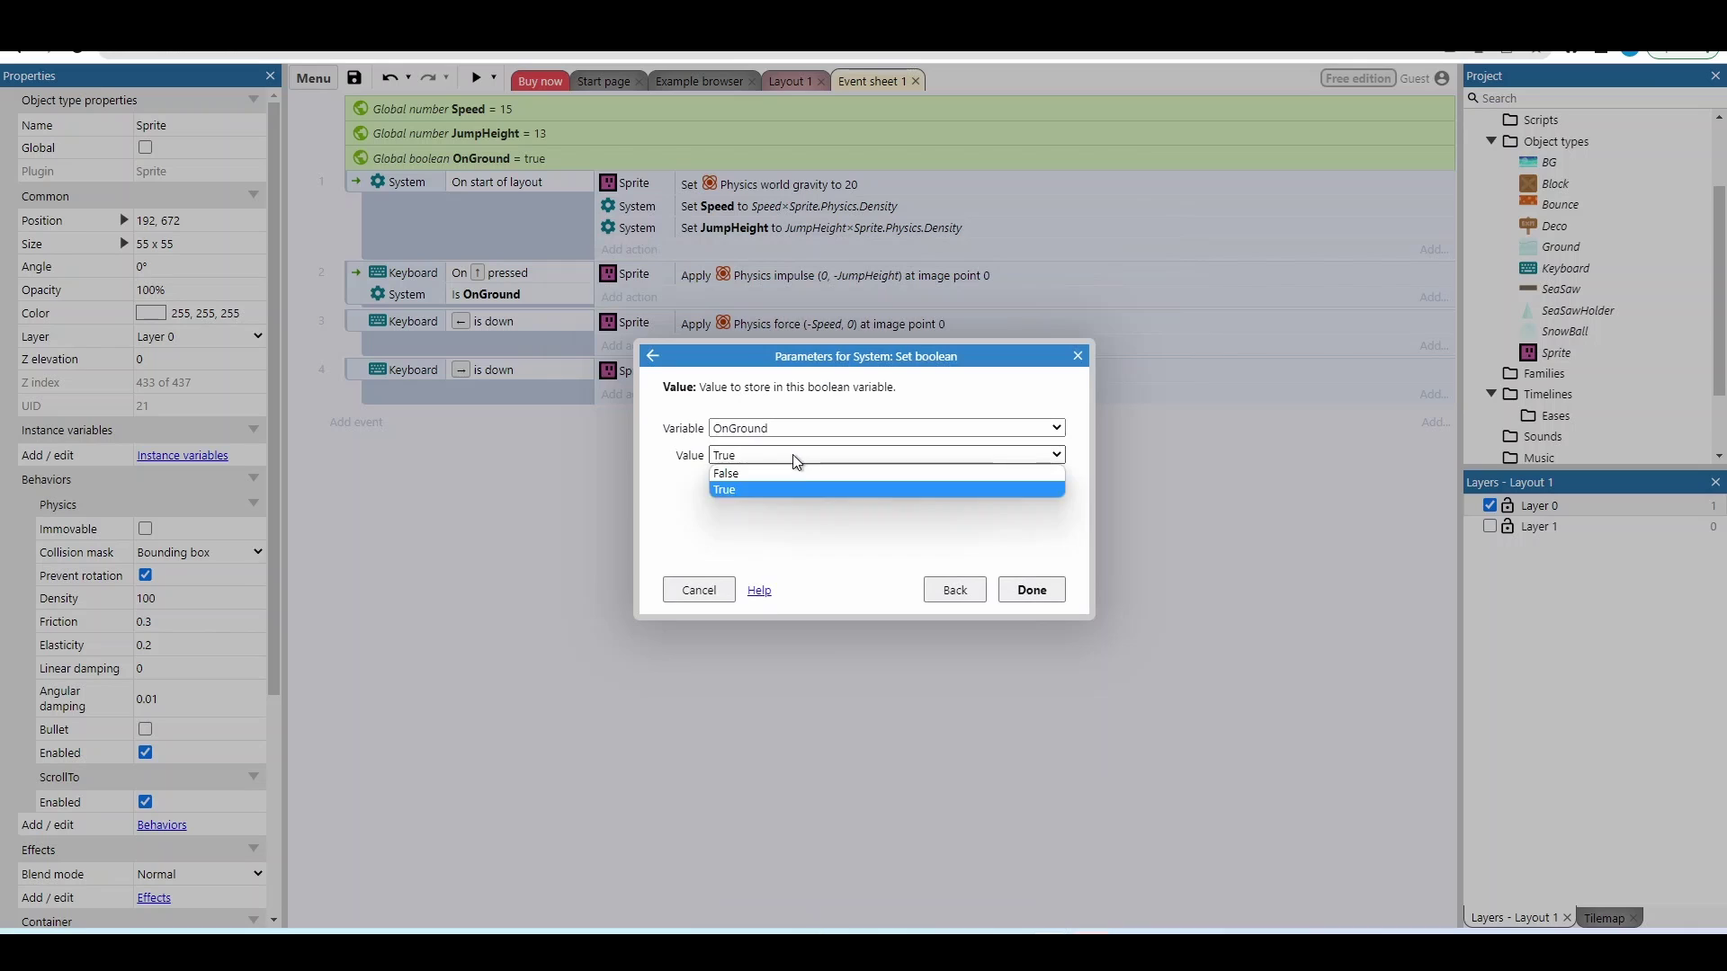
pyautogui.click(794, 473)
pyautogui.click(1057, 598)
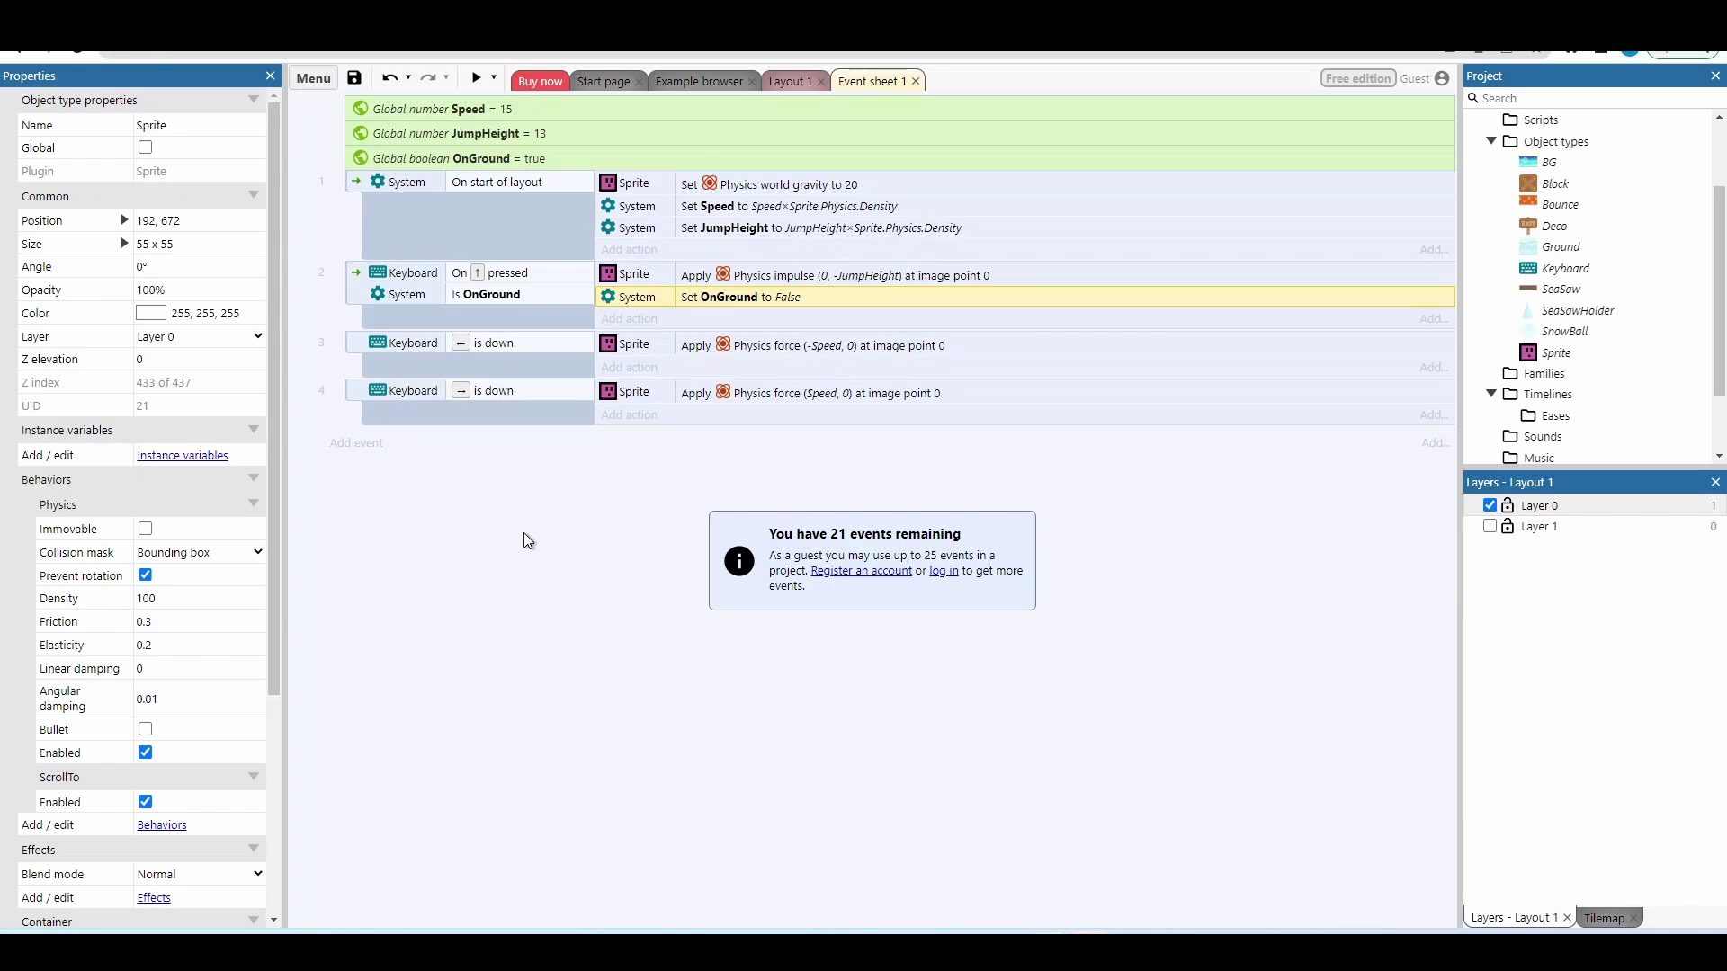
# Add an event with a Sprite Is overlapping at offset condition testing Ground, with Offset X 0 and Offset Y 5
pyautogui.click(358, 442)
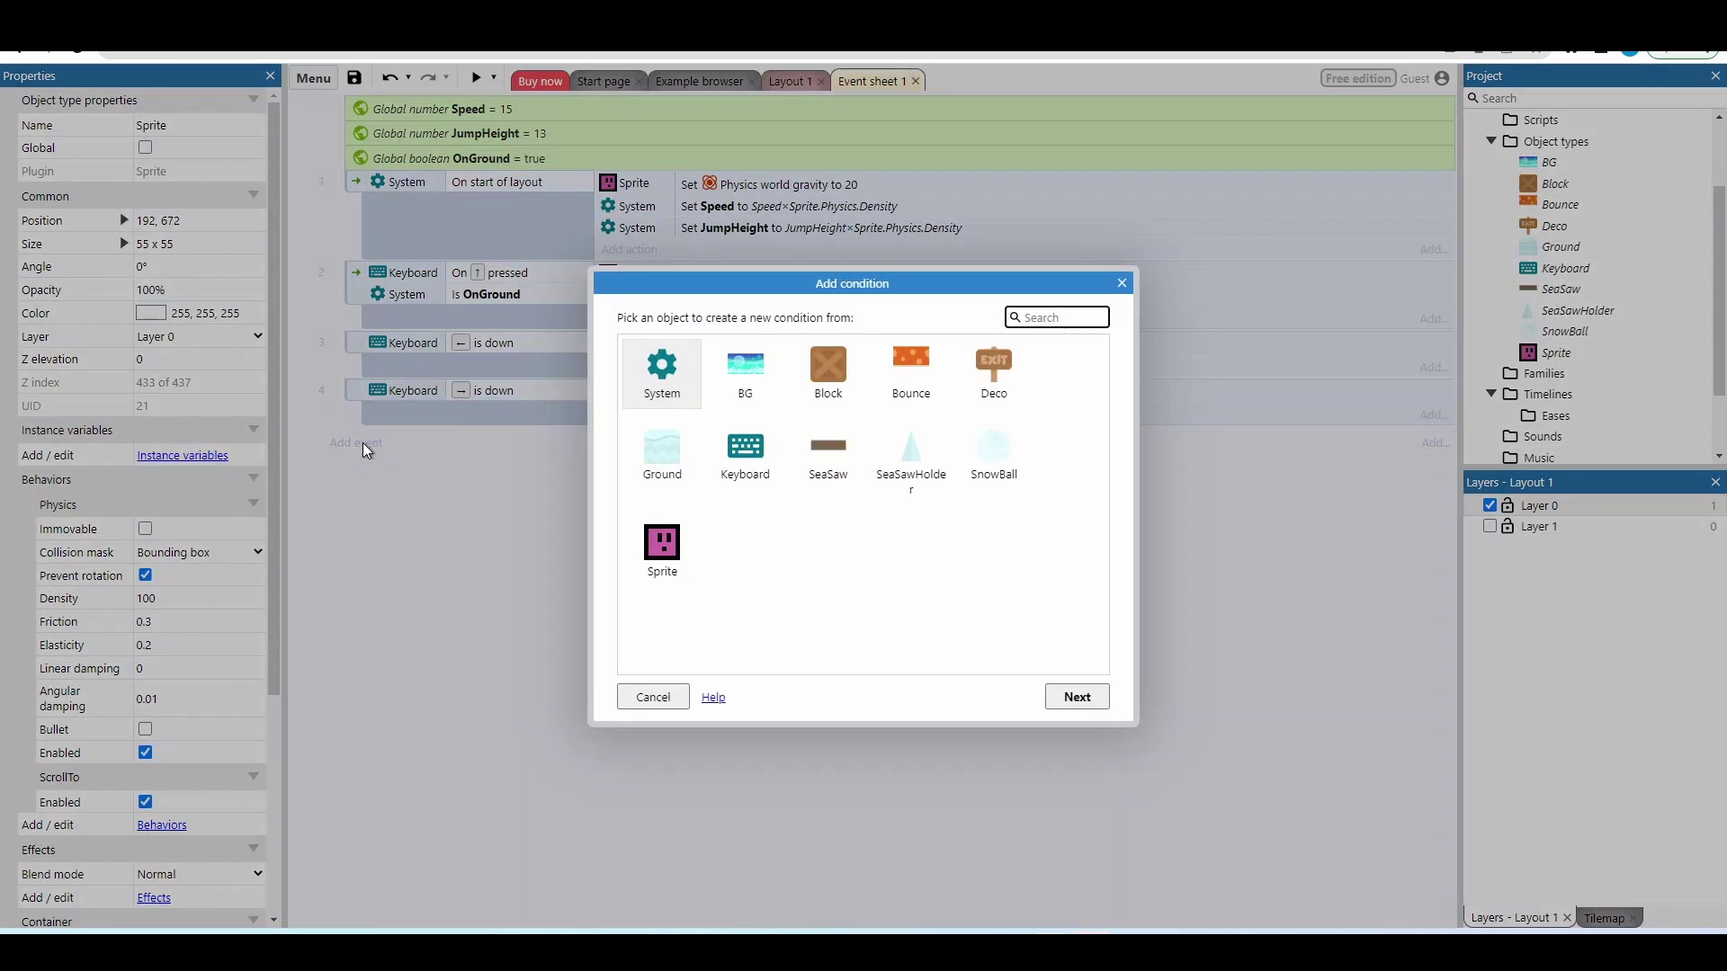
pyautogui.doubleClick(661, 542)
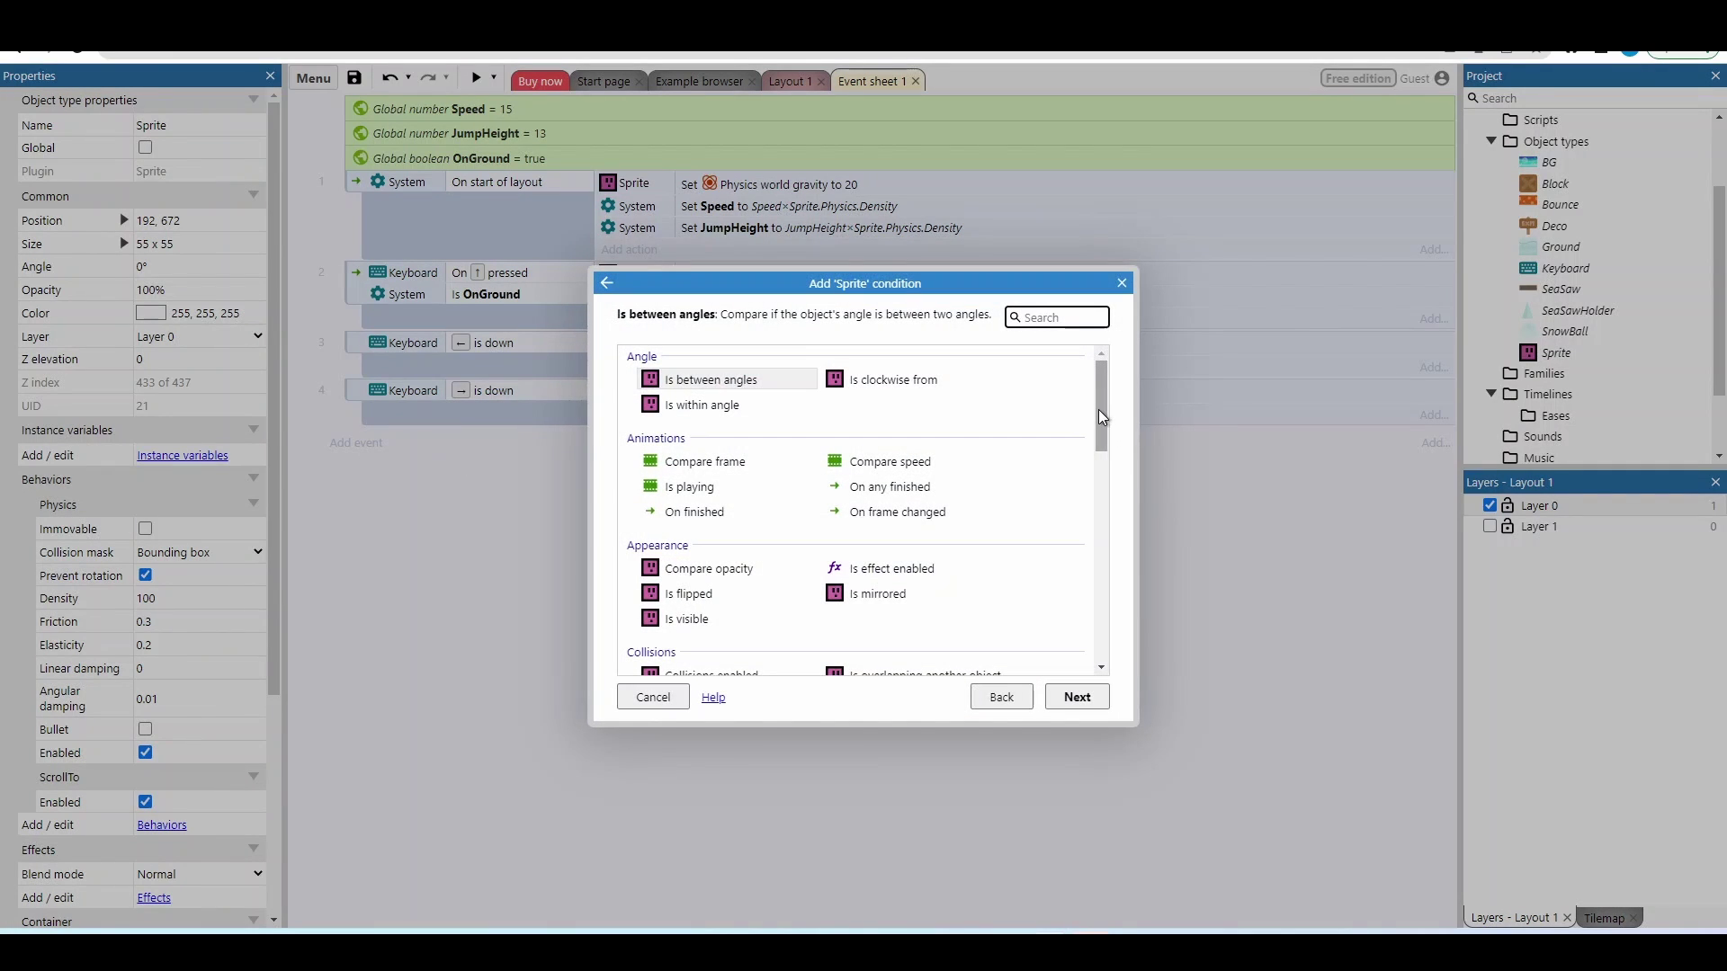
pyautogui.moveTo(1100, 417); pyautogui.dragTo(1106, 490)
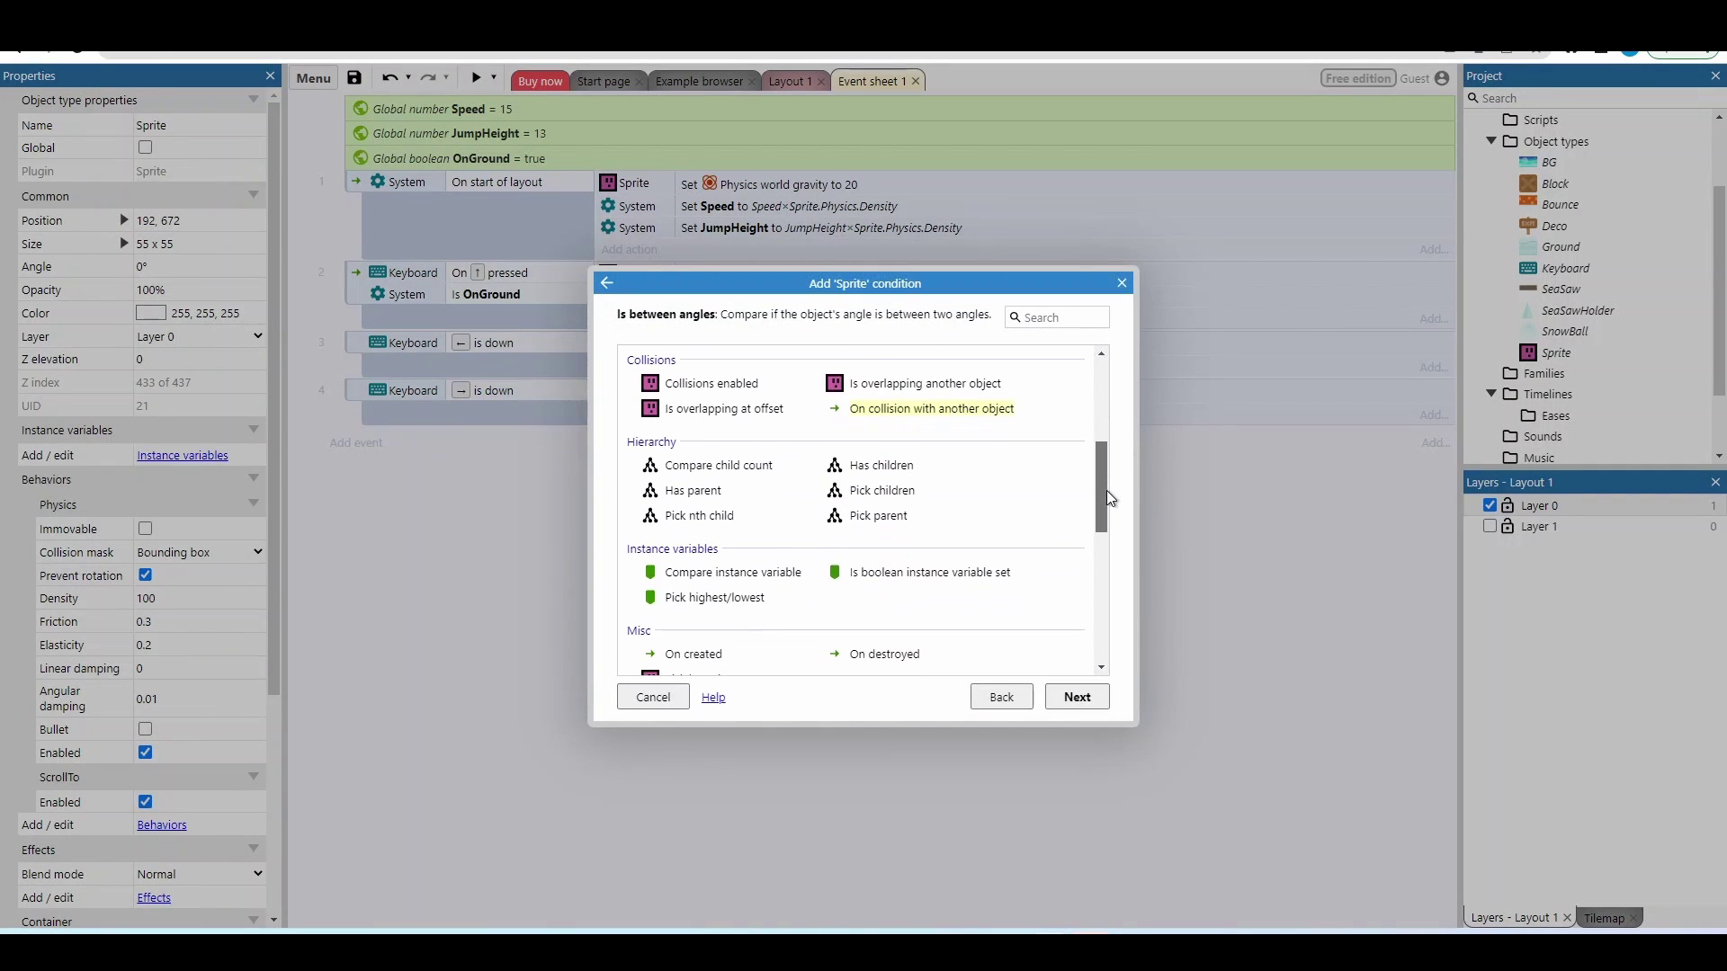
pyautogui.doubleClick(712, 410)
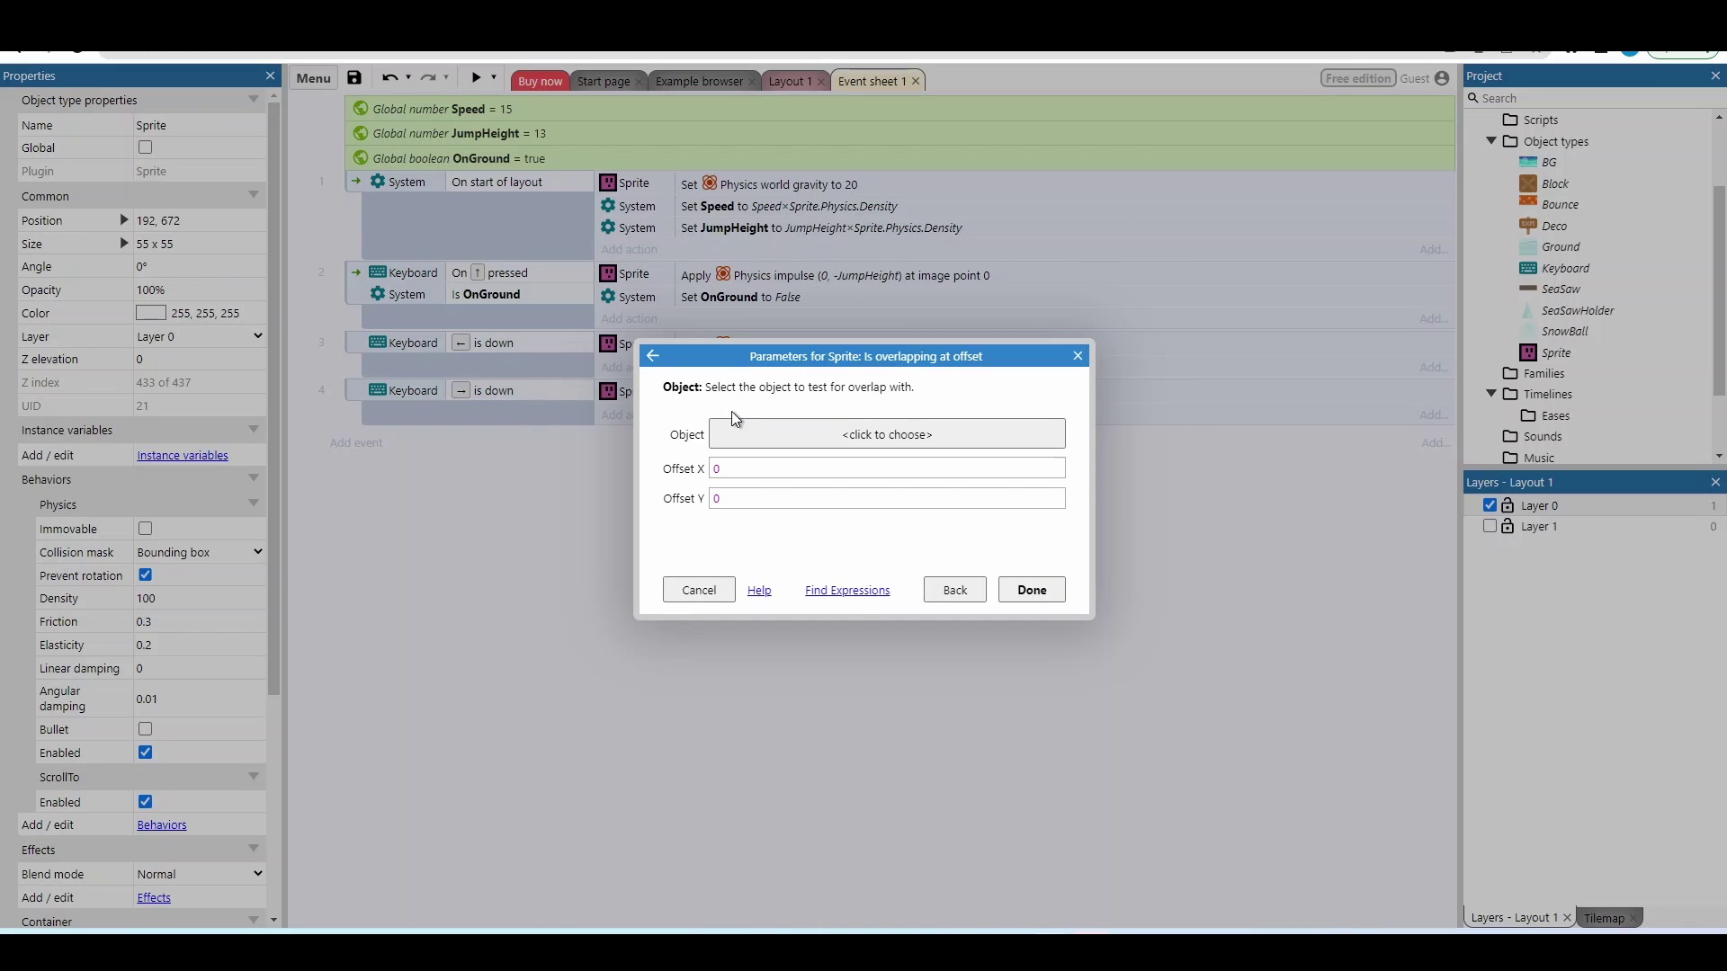
pyautogui.click(747, 434)
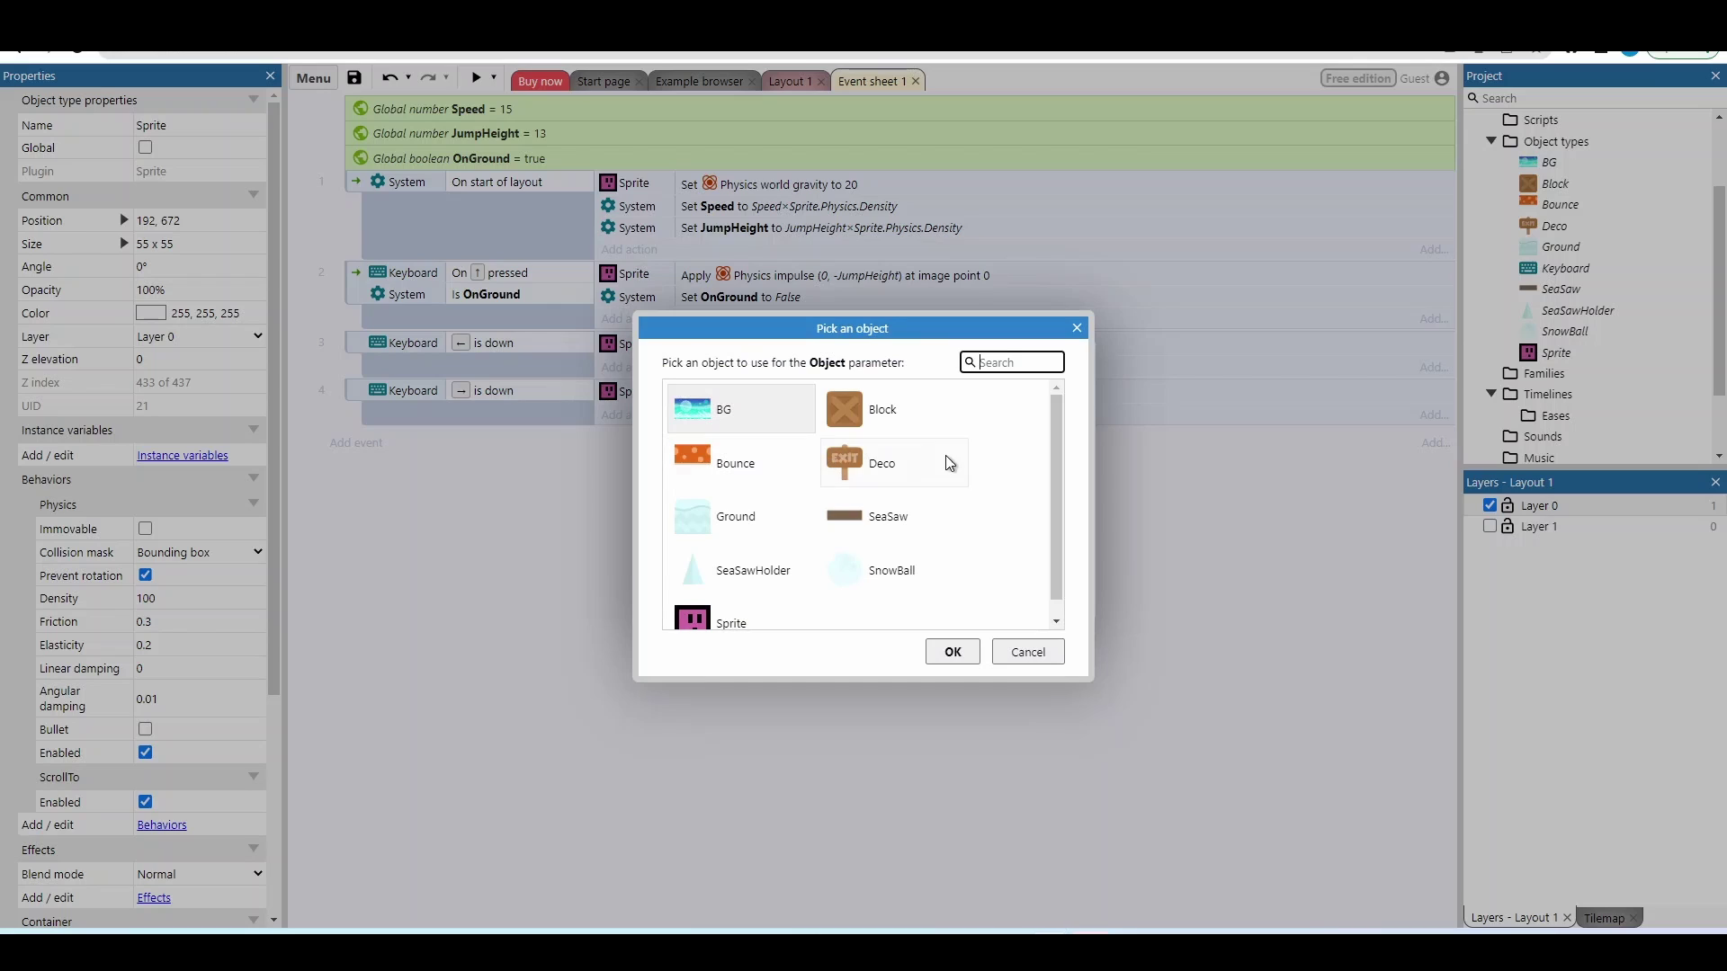
pyautogui.doubleClick(758, 520)
pyautogui.click(758, 519)
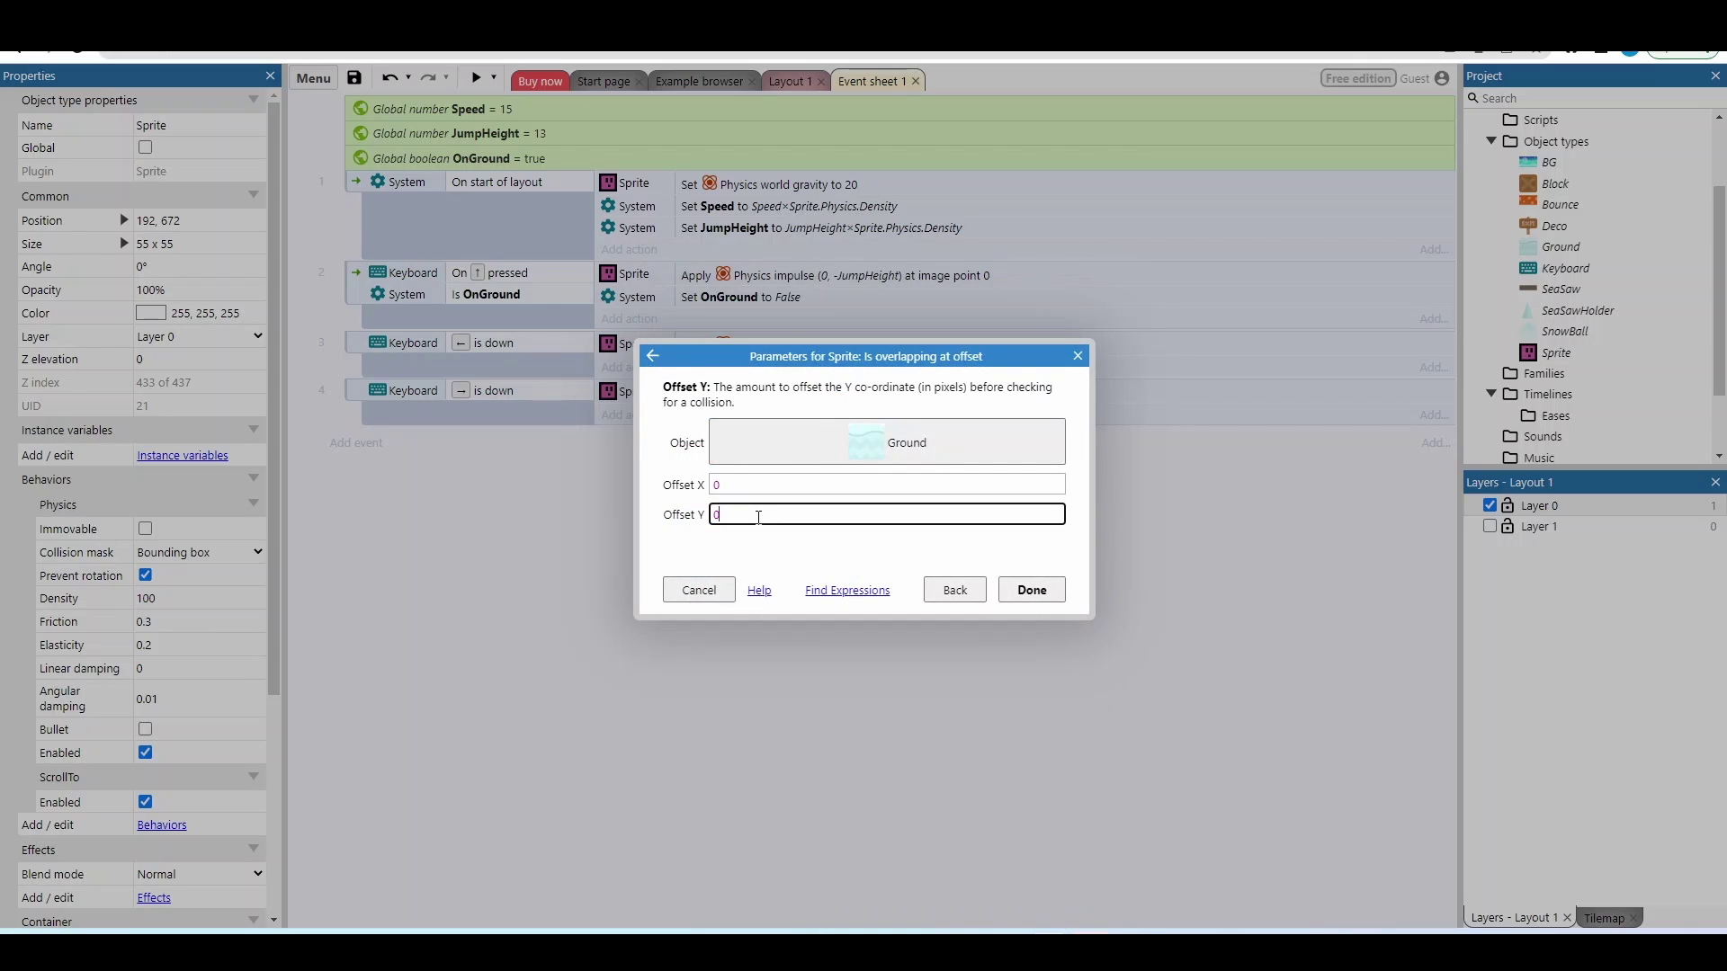
pyautogui.write('5')
pyautogui.press('Return')
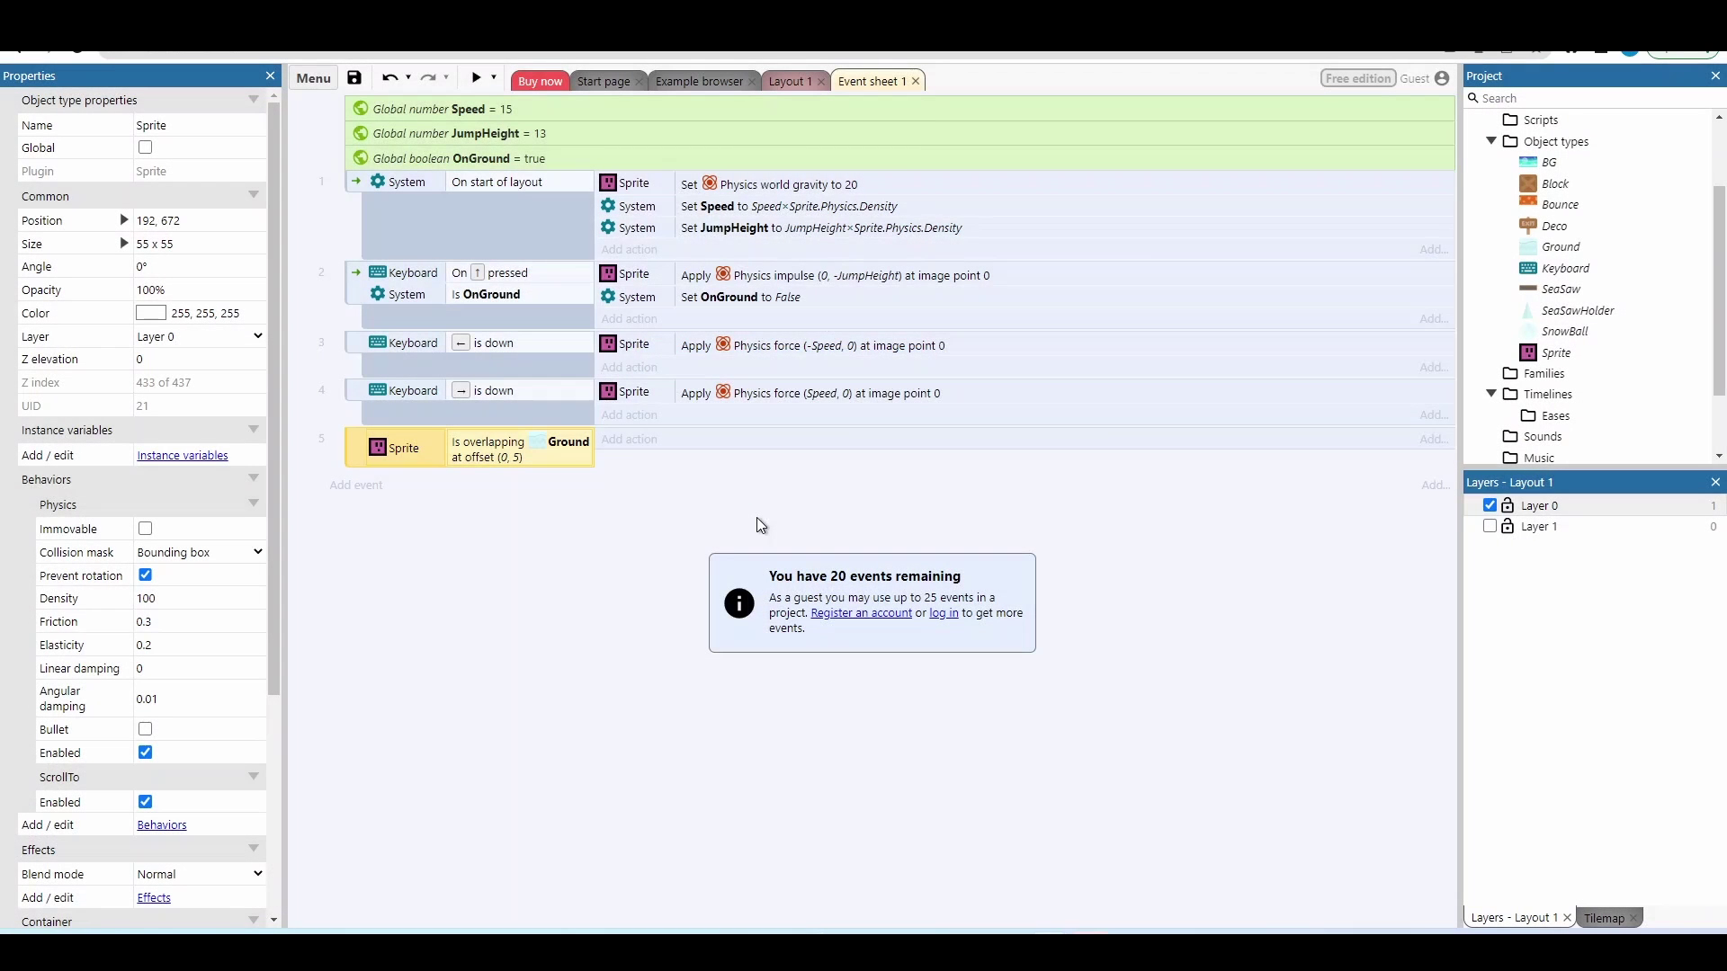
# Add a System Set boolean action to the Ground overlap event that sets OnGround to True
pyautogui.click(626, 447)
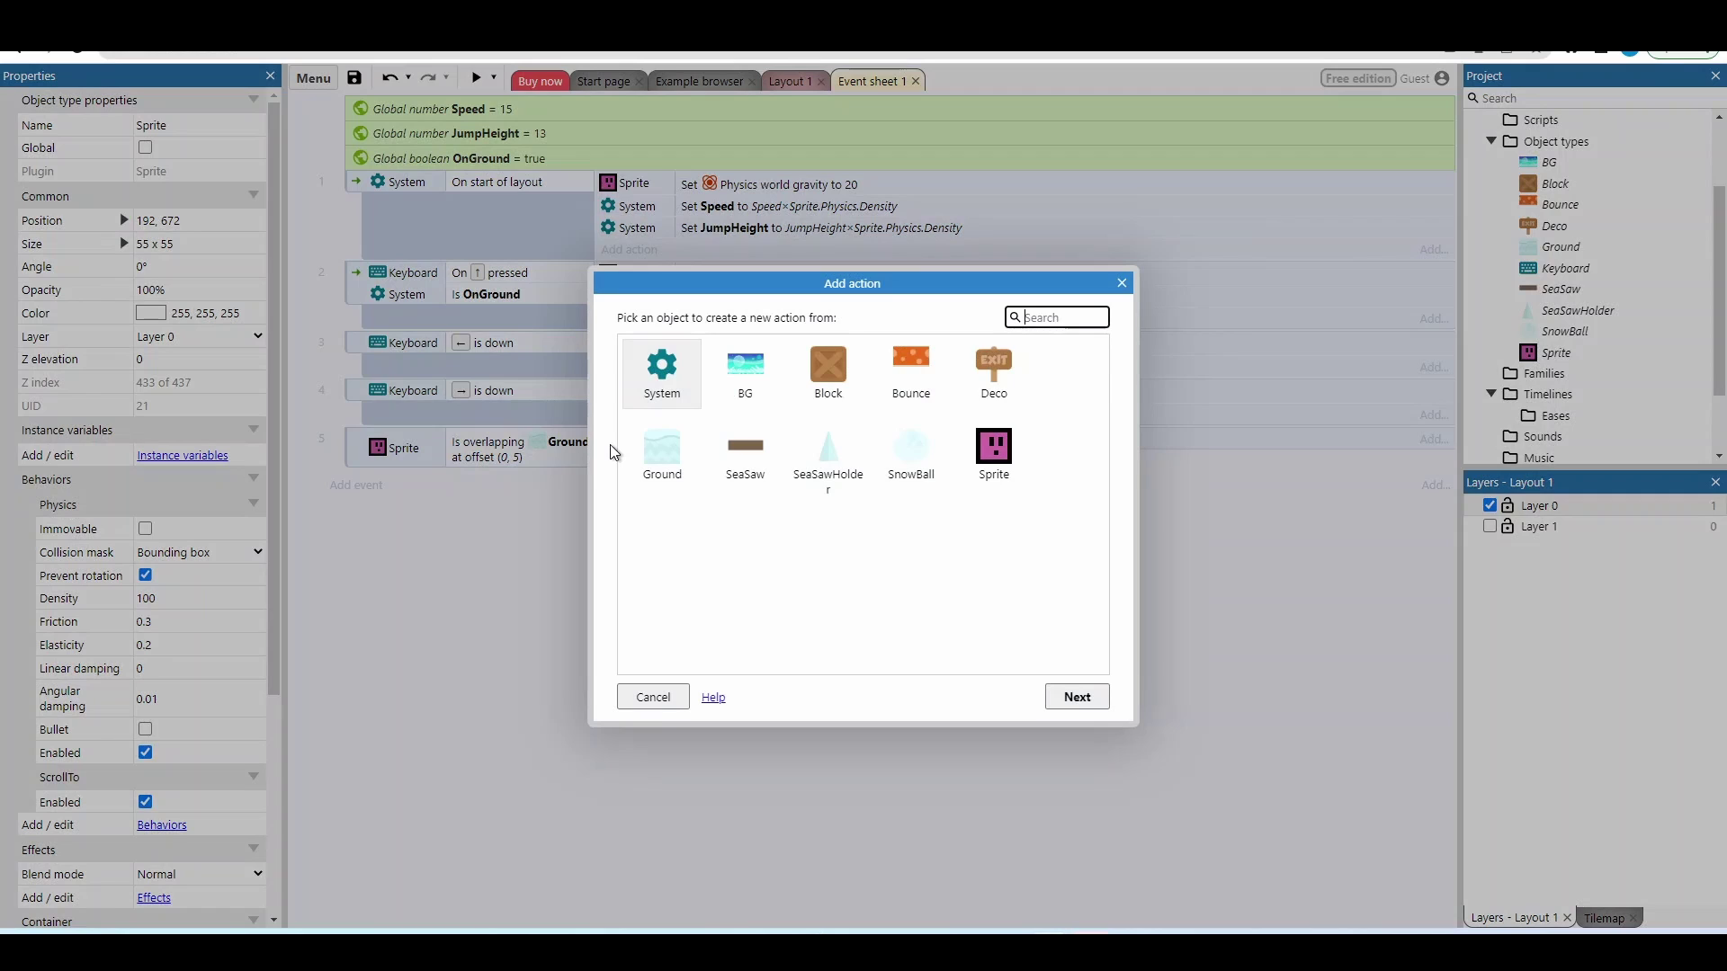
pyautogui.doubleClick(649, 406)
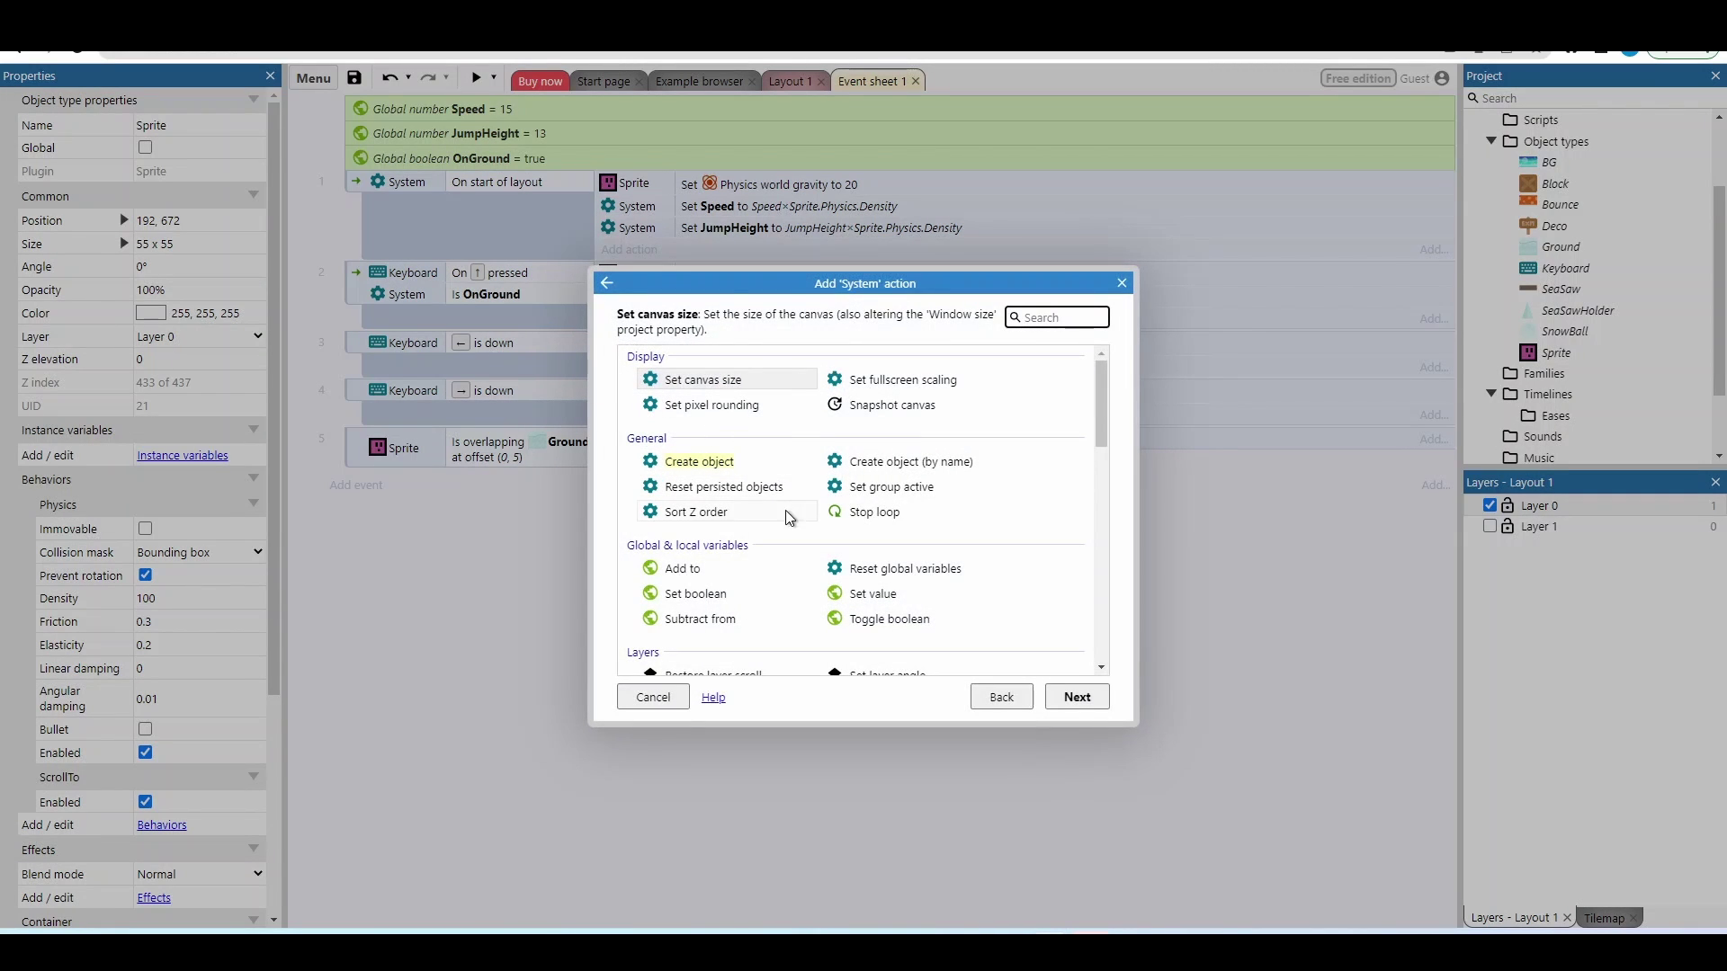
pyautogui.doubleClick(759, 596)
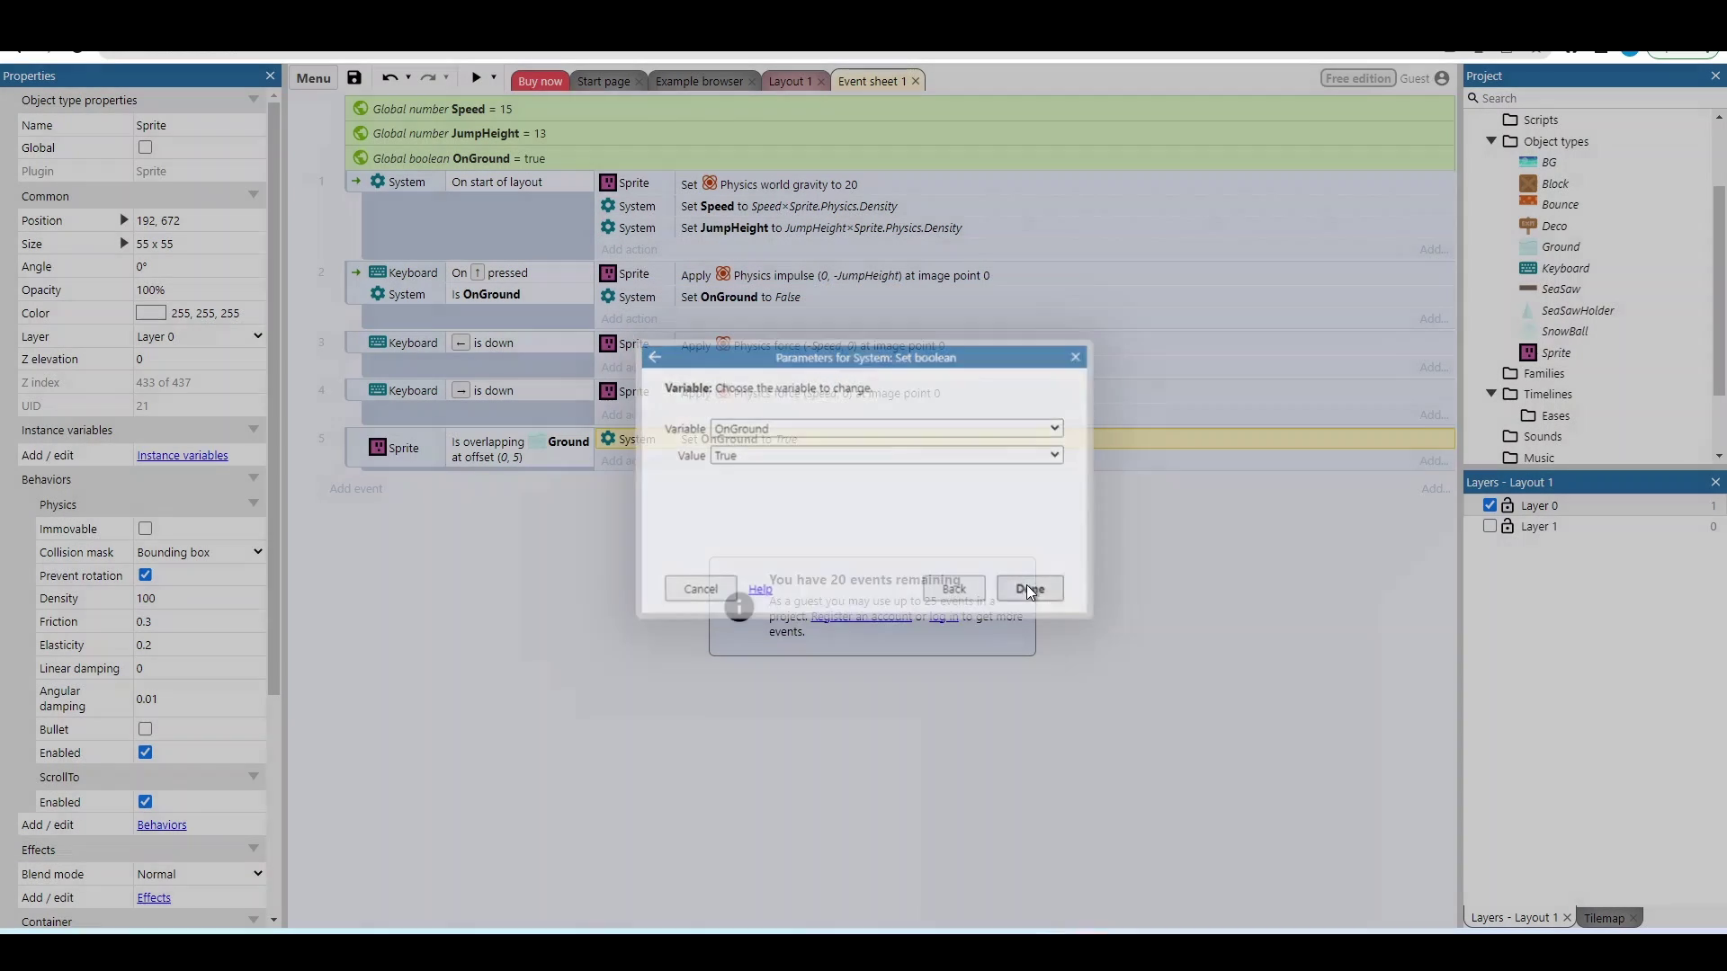
pyautogui.click(1029, 588)
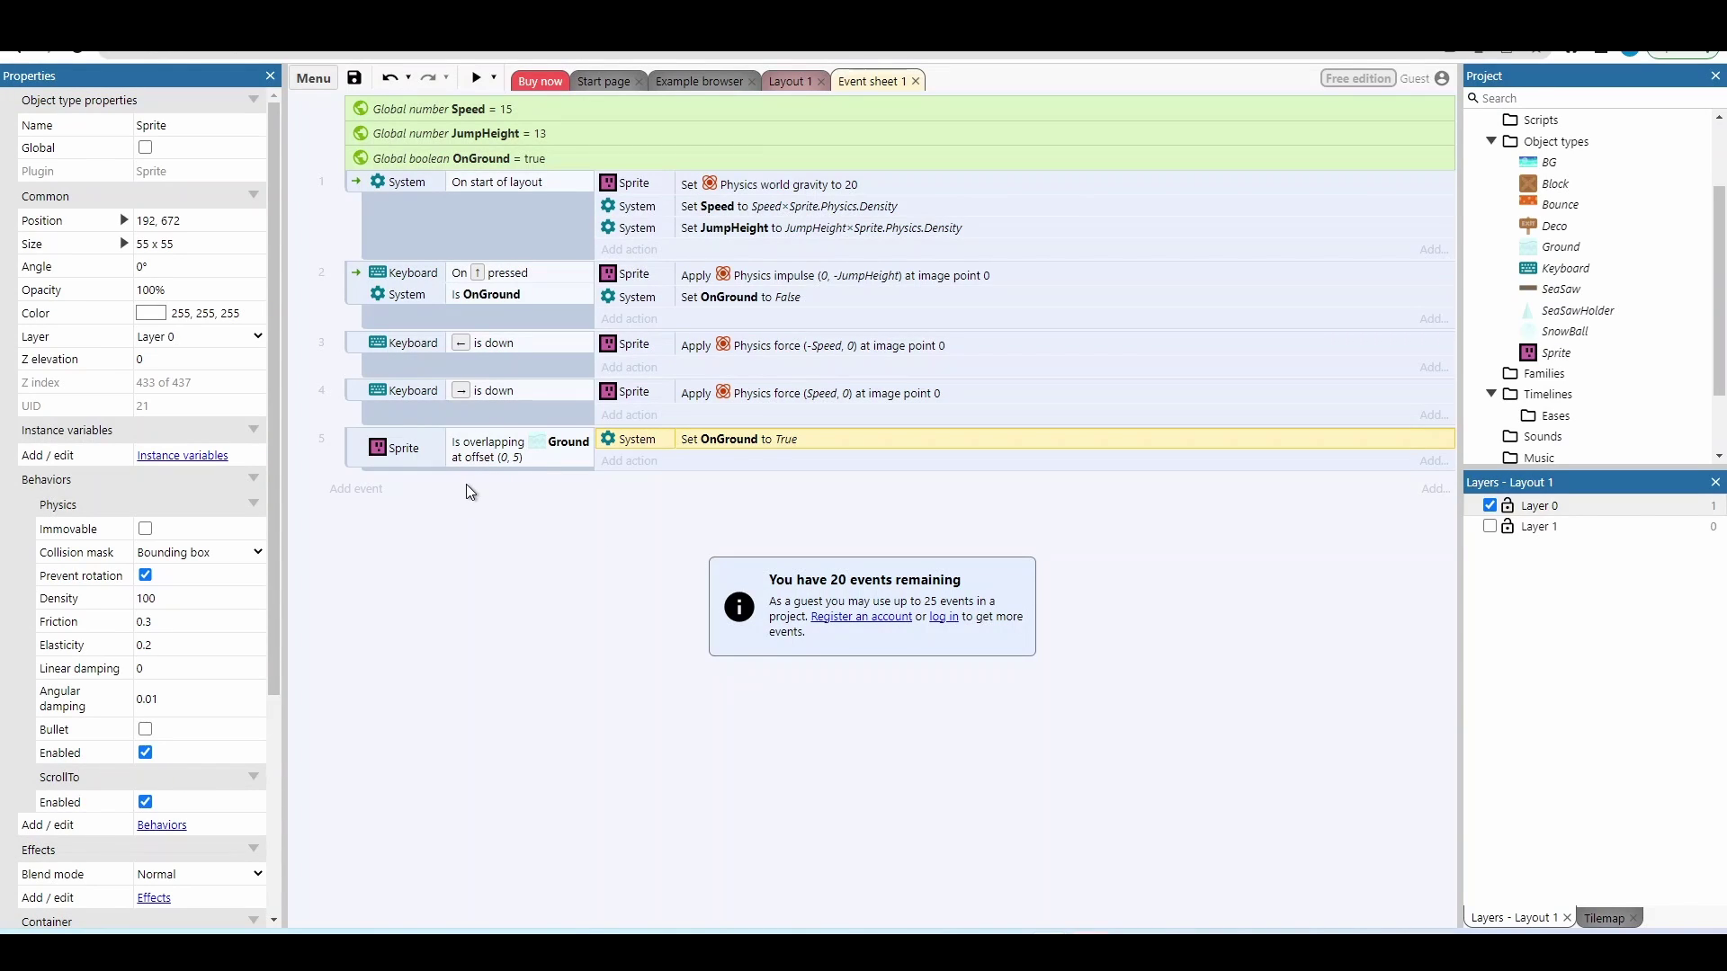
# Duplicate the Ground overlap event and invert the condition in the copy
pyautogui.click(364, 464)
pyautogui.hotkey('ctrl', 'c')
pyautogui.hotkey('ctrl', 'v')
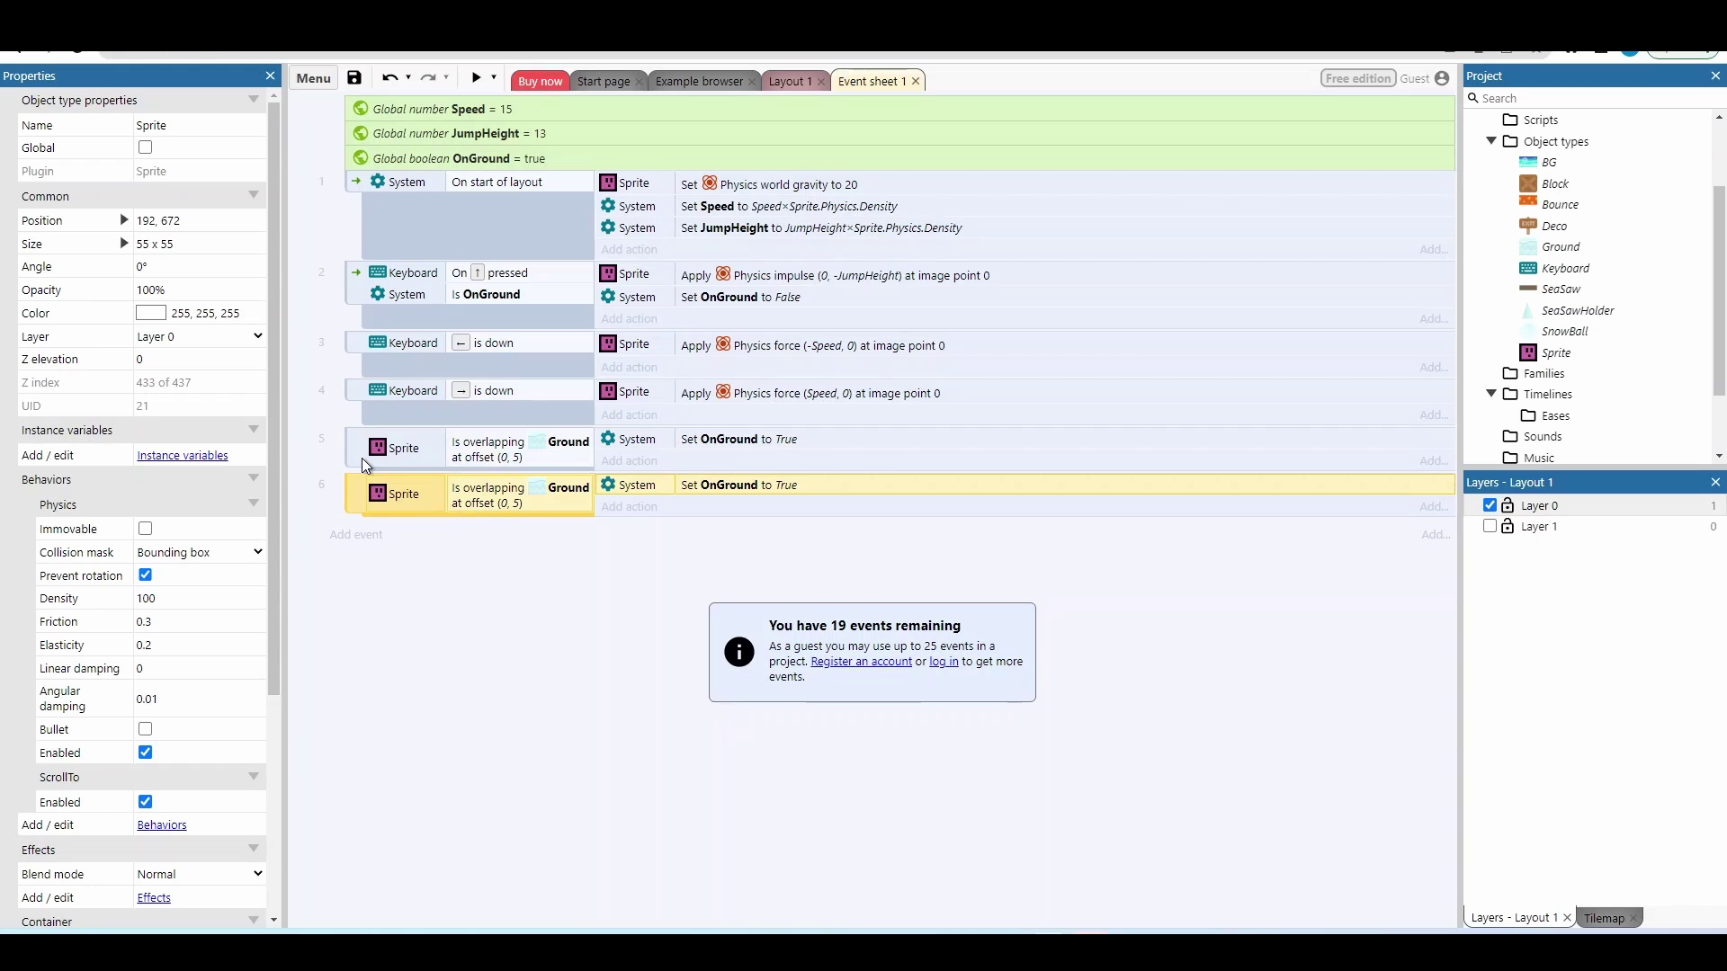
pyautogui.rightClick(464, 506)
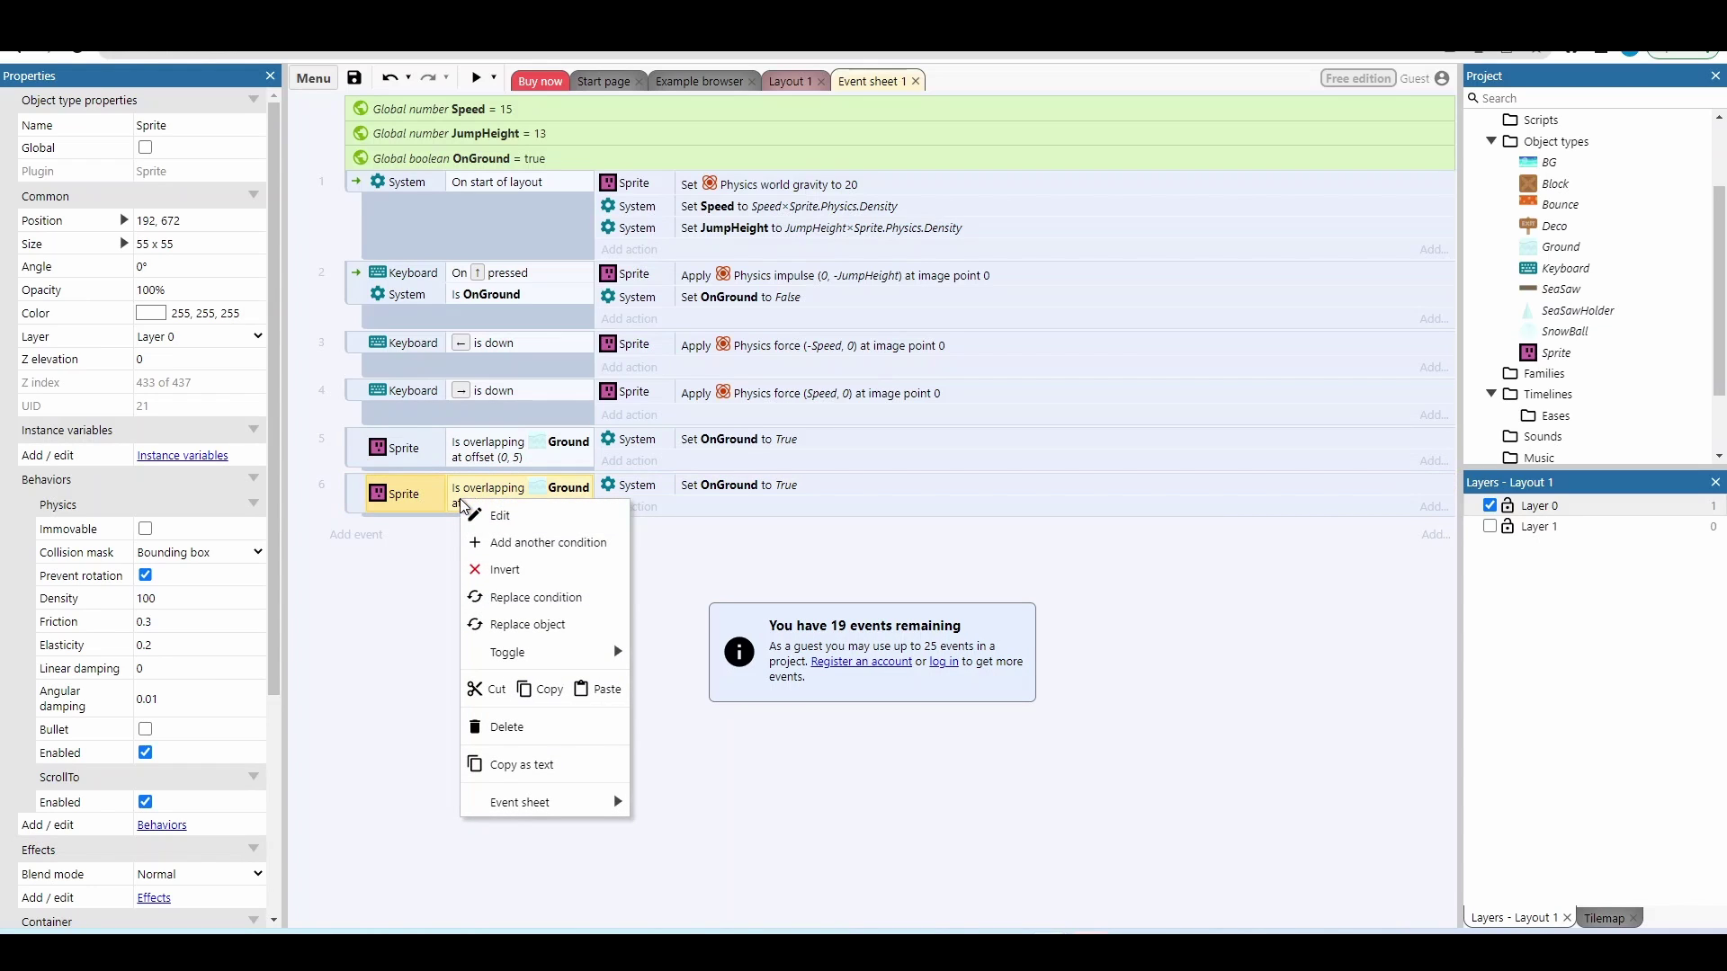
pyautogui.click(502, 569)
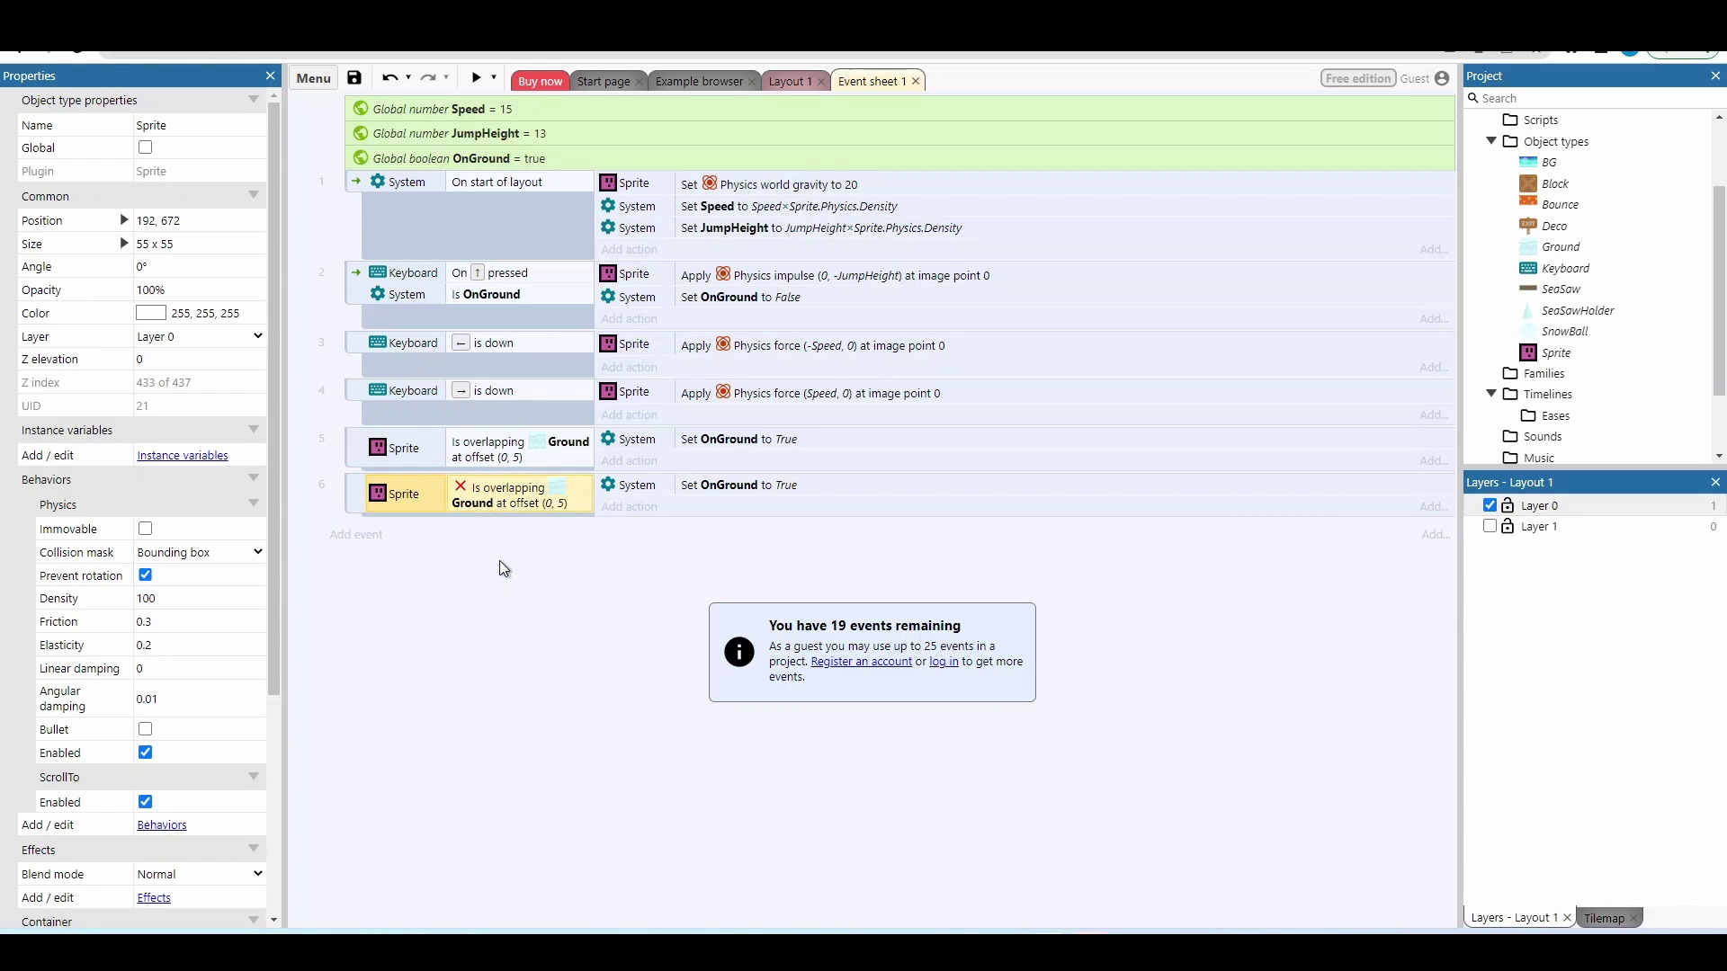
# Change the Set boolean action in the inverted overlap event so that it sets OnGround to False
pyautogui.doubleClick(698, 487)
pyautogui.click(724, 455)
pyautogui.click(725, 472)
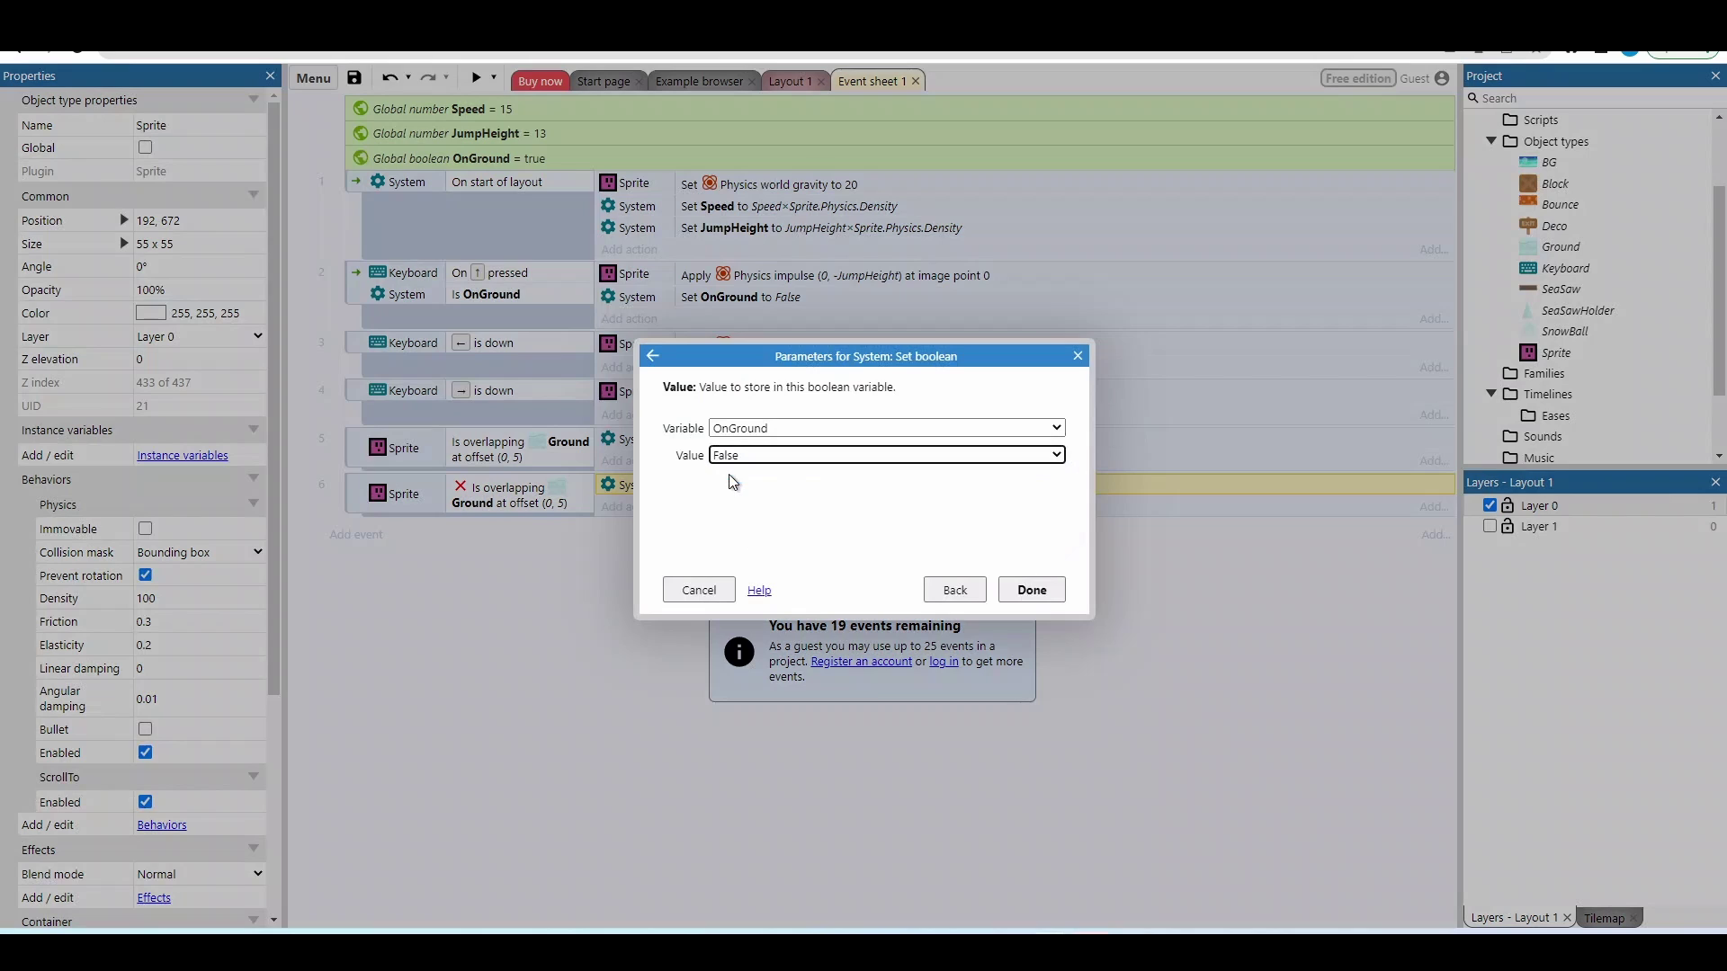
pyautogui.click(1031, 589)
pyautogui.click(601, 576)
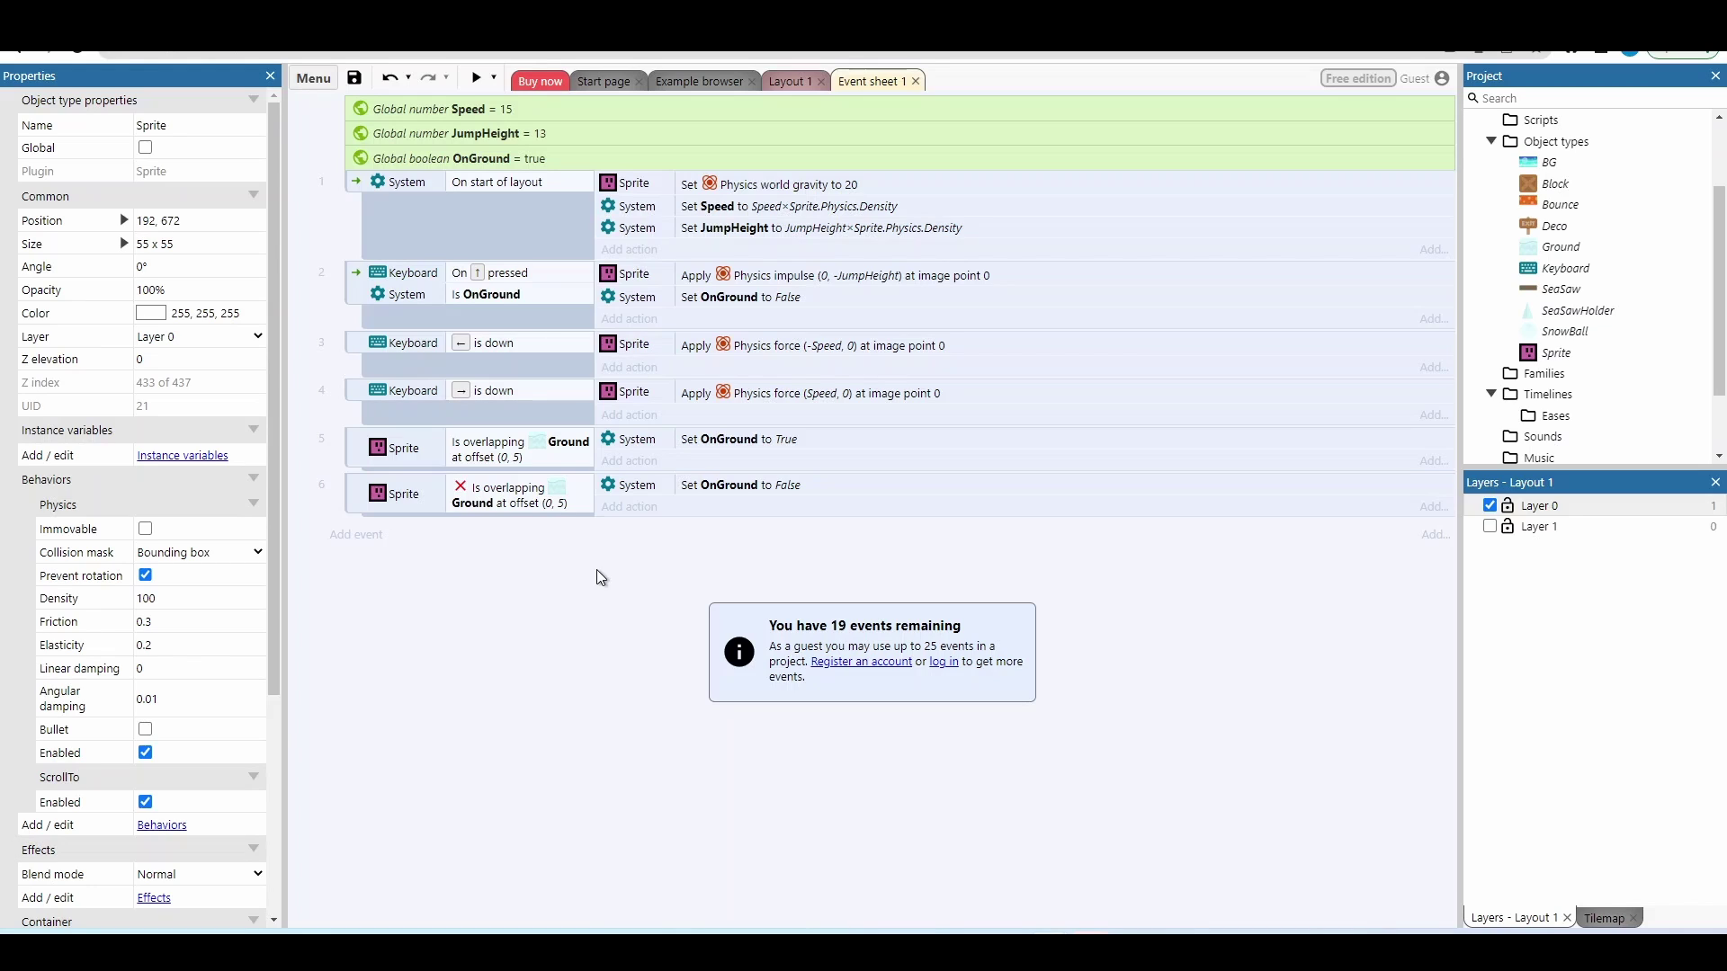
# Duplicate the non-inverted Ground overlap condition within its event and set the copy's object to Block
pyautogui.rightClick(418, 458)
pyautogui.click(406, 450)
pyautogui.hotkey('ctrl', 'c')
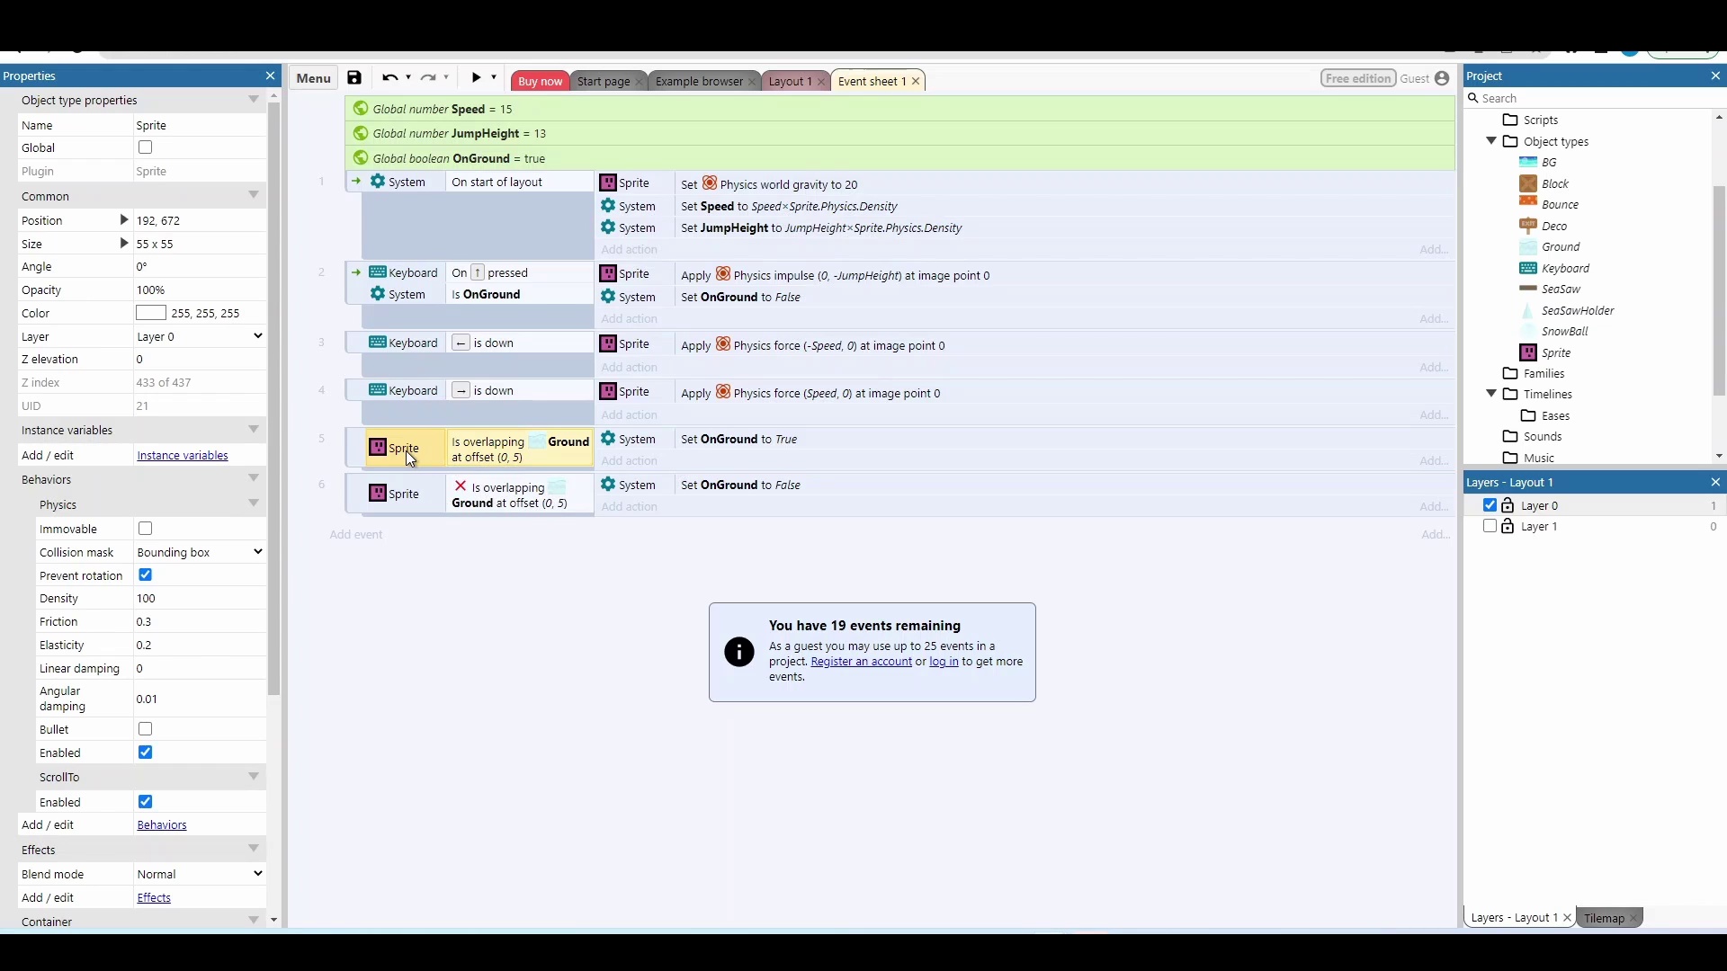
pyautogui.hotkey('ctrl', 'v')
pyautogui.doubleClick(519, 491)
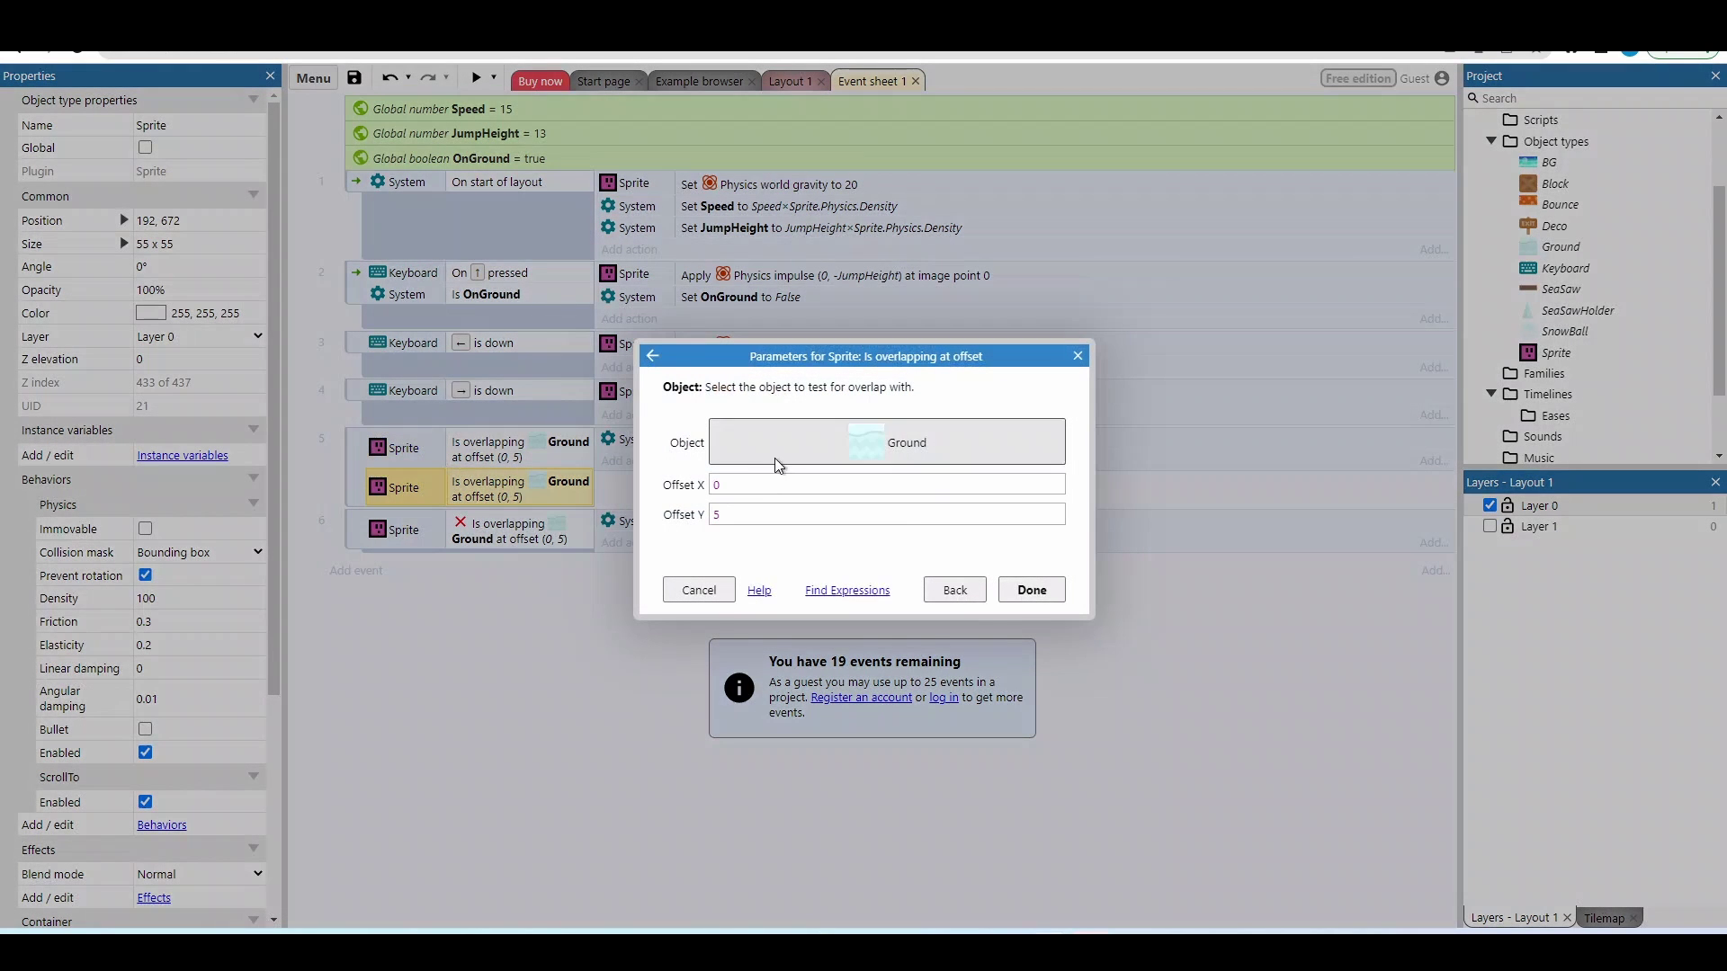
pyautogui.click(774, 455)
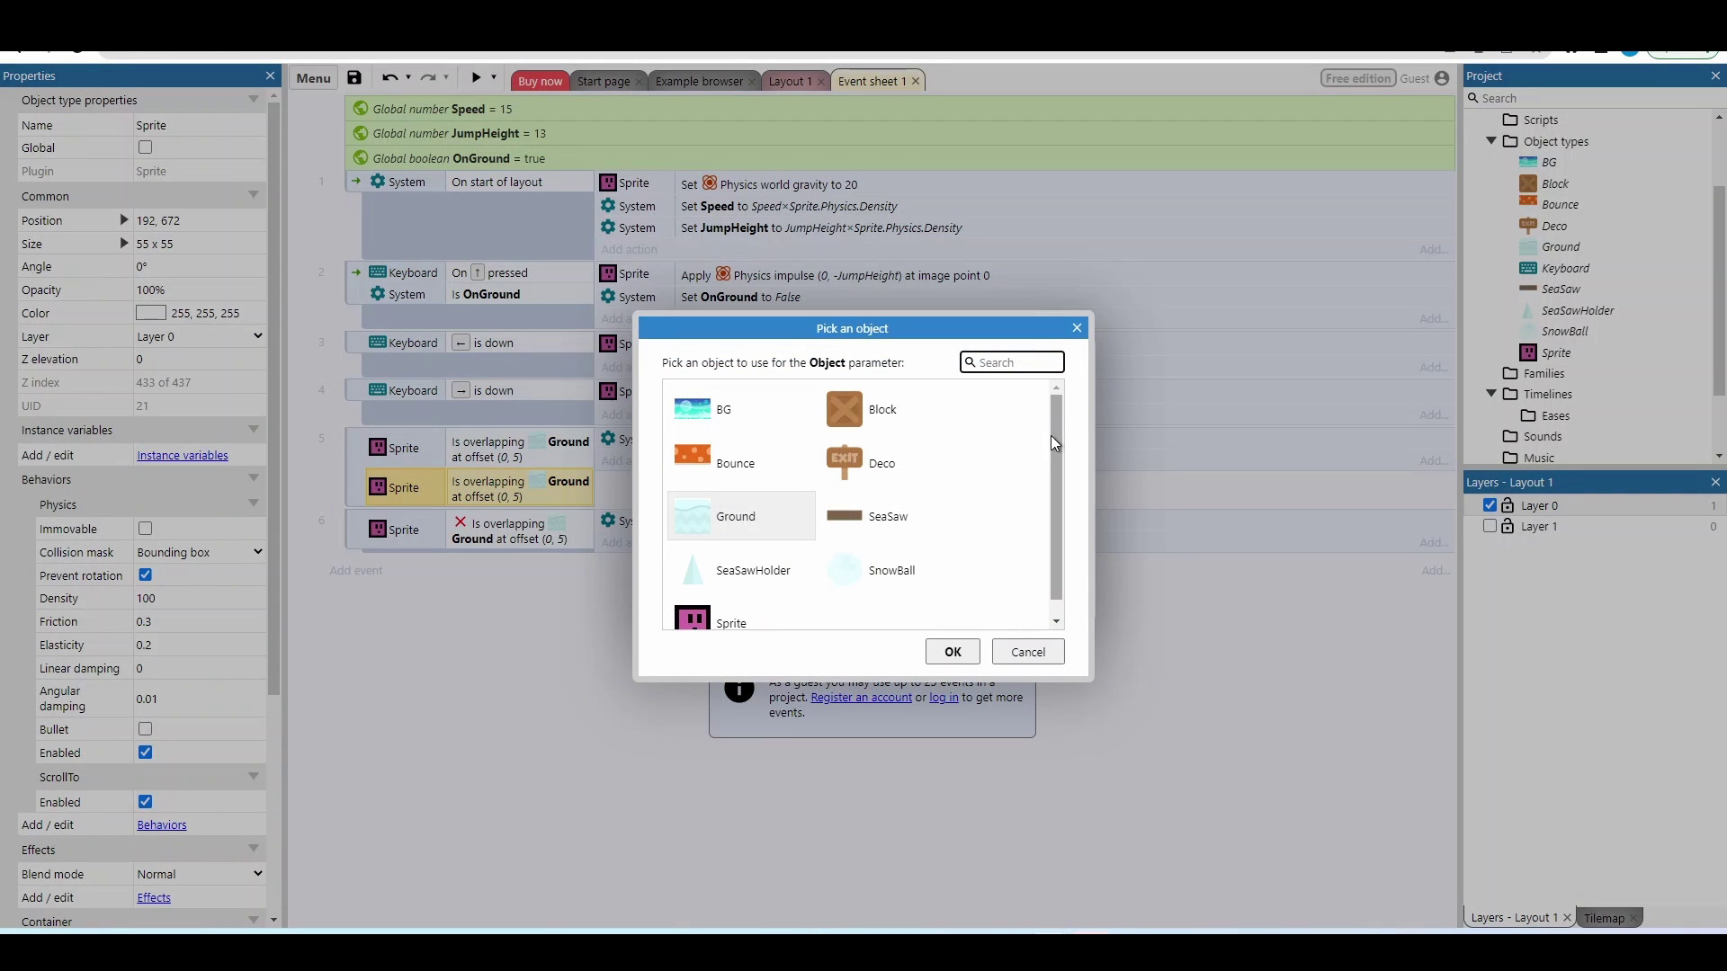
pyautogui.moveTo(1054, 444); pyautogui.dragTo(1053, 450)
pyautogui.doubleClick(921, 406)
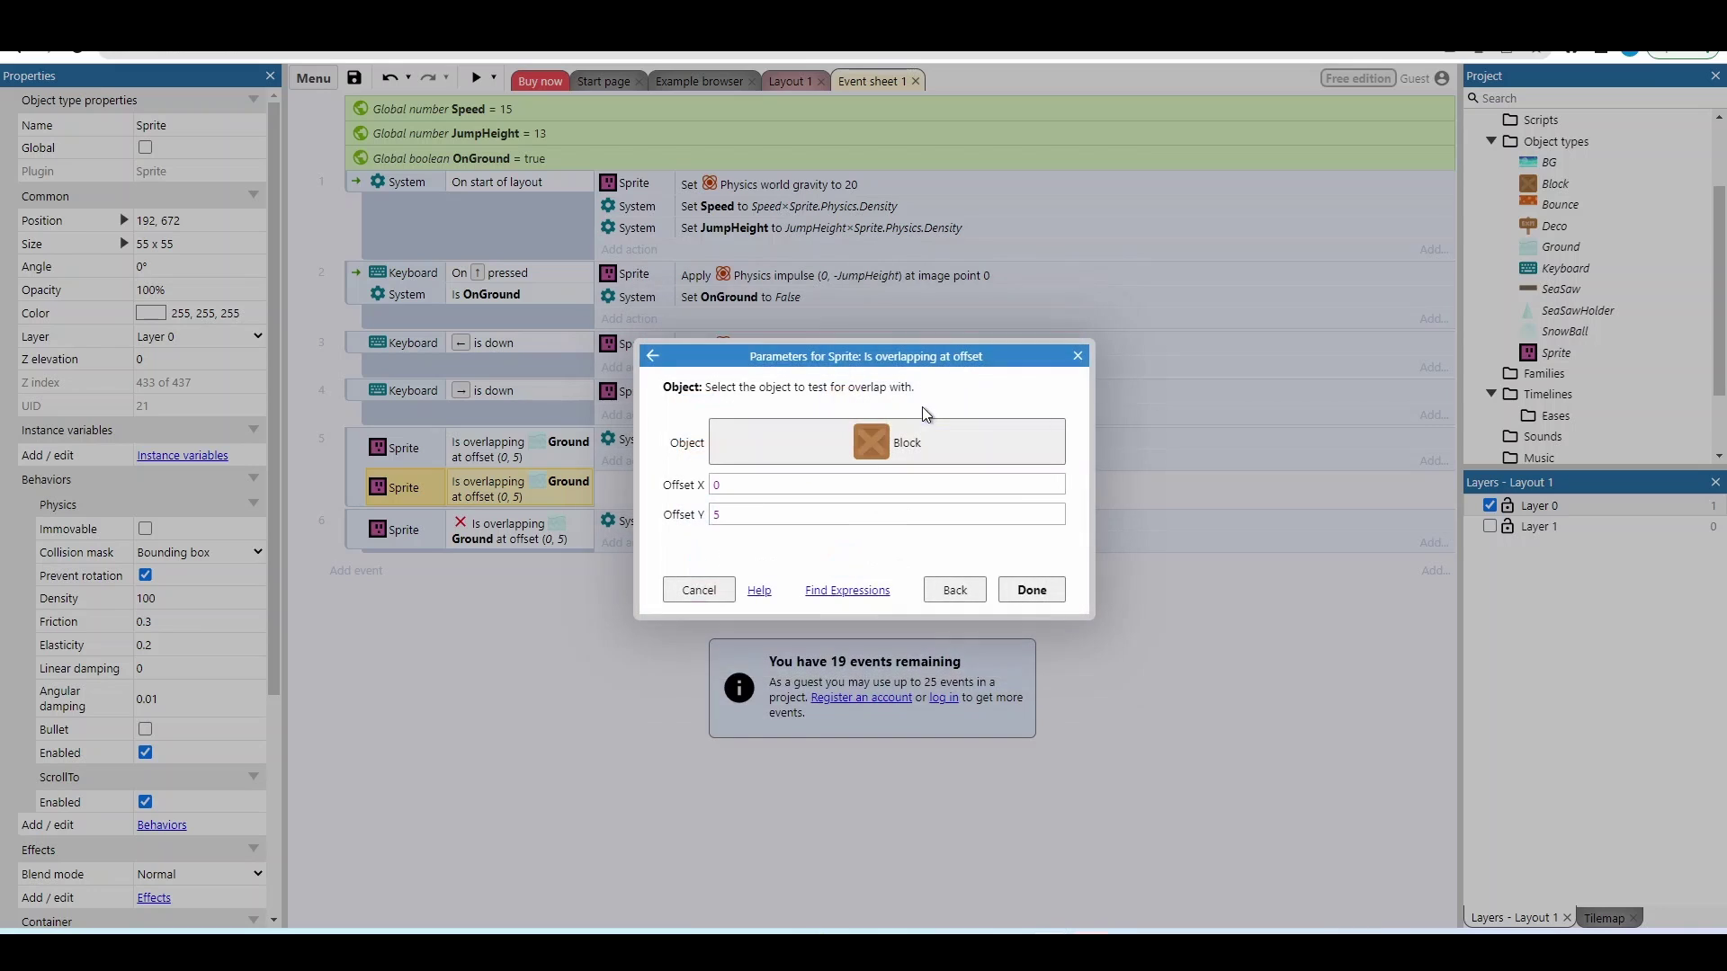
pyautogui.click(1032, 589)
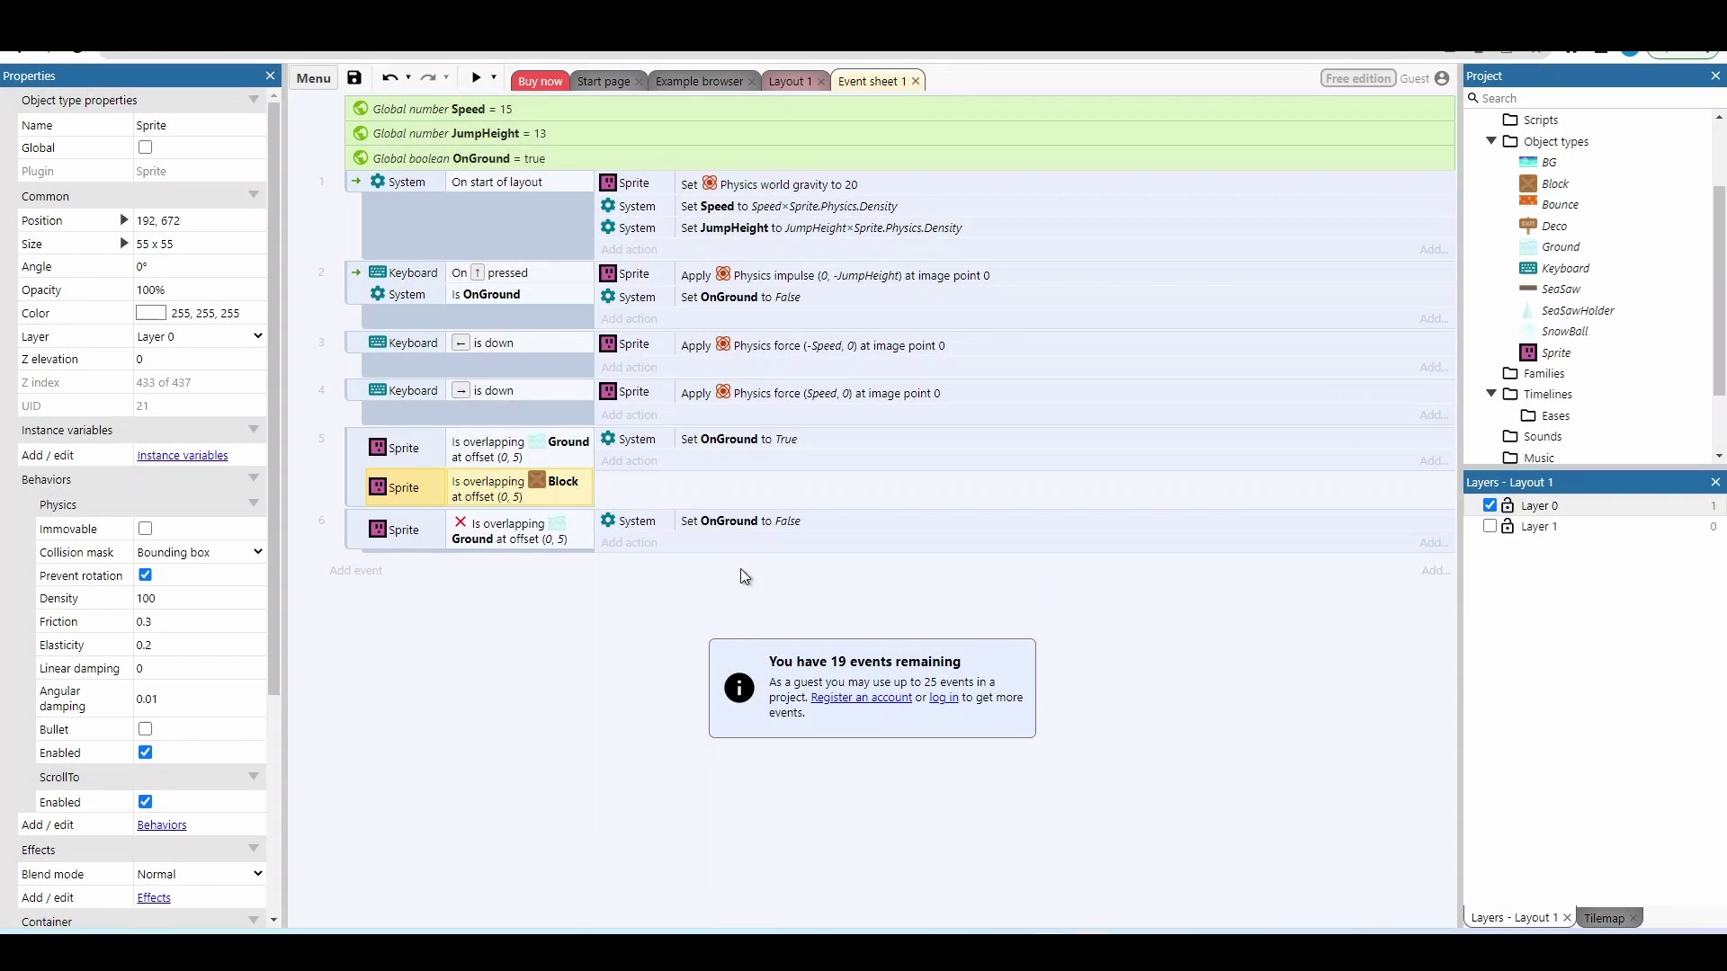
# Make the event with the non-inverted Ground and Block overlap conditions an OR block
pyautogui.click(352, 461)
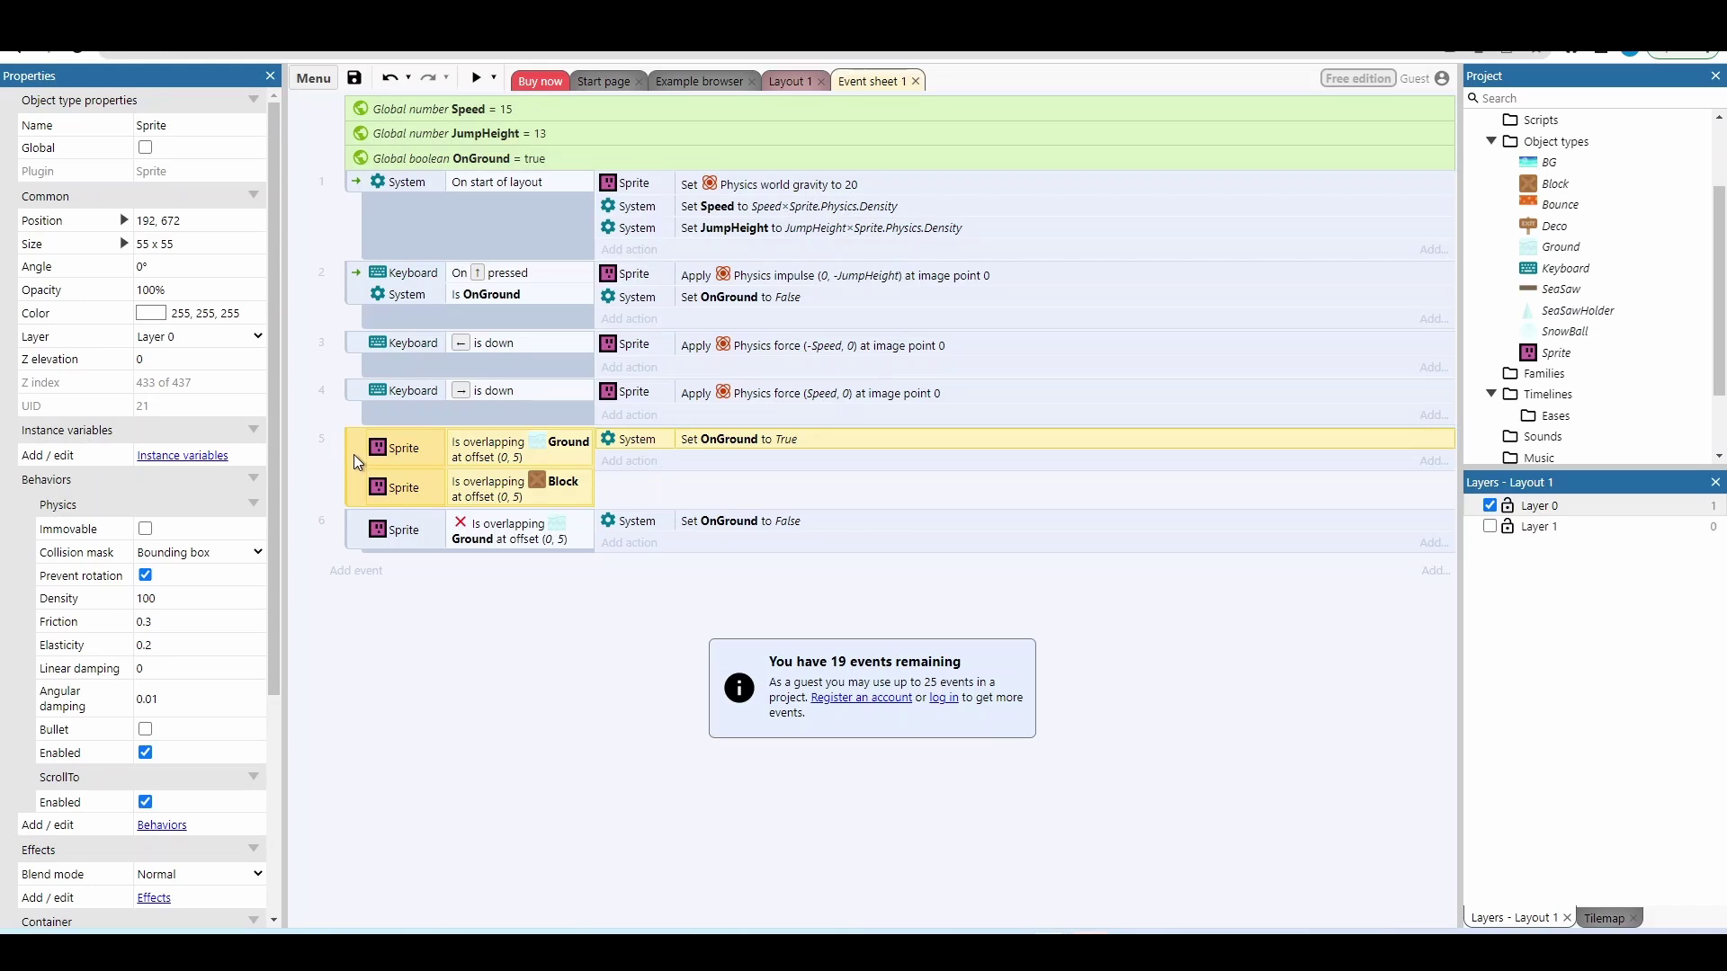
pyautogui.rightClick(354, 455)
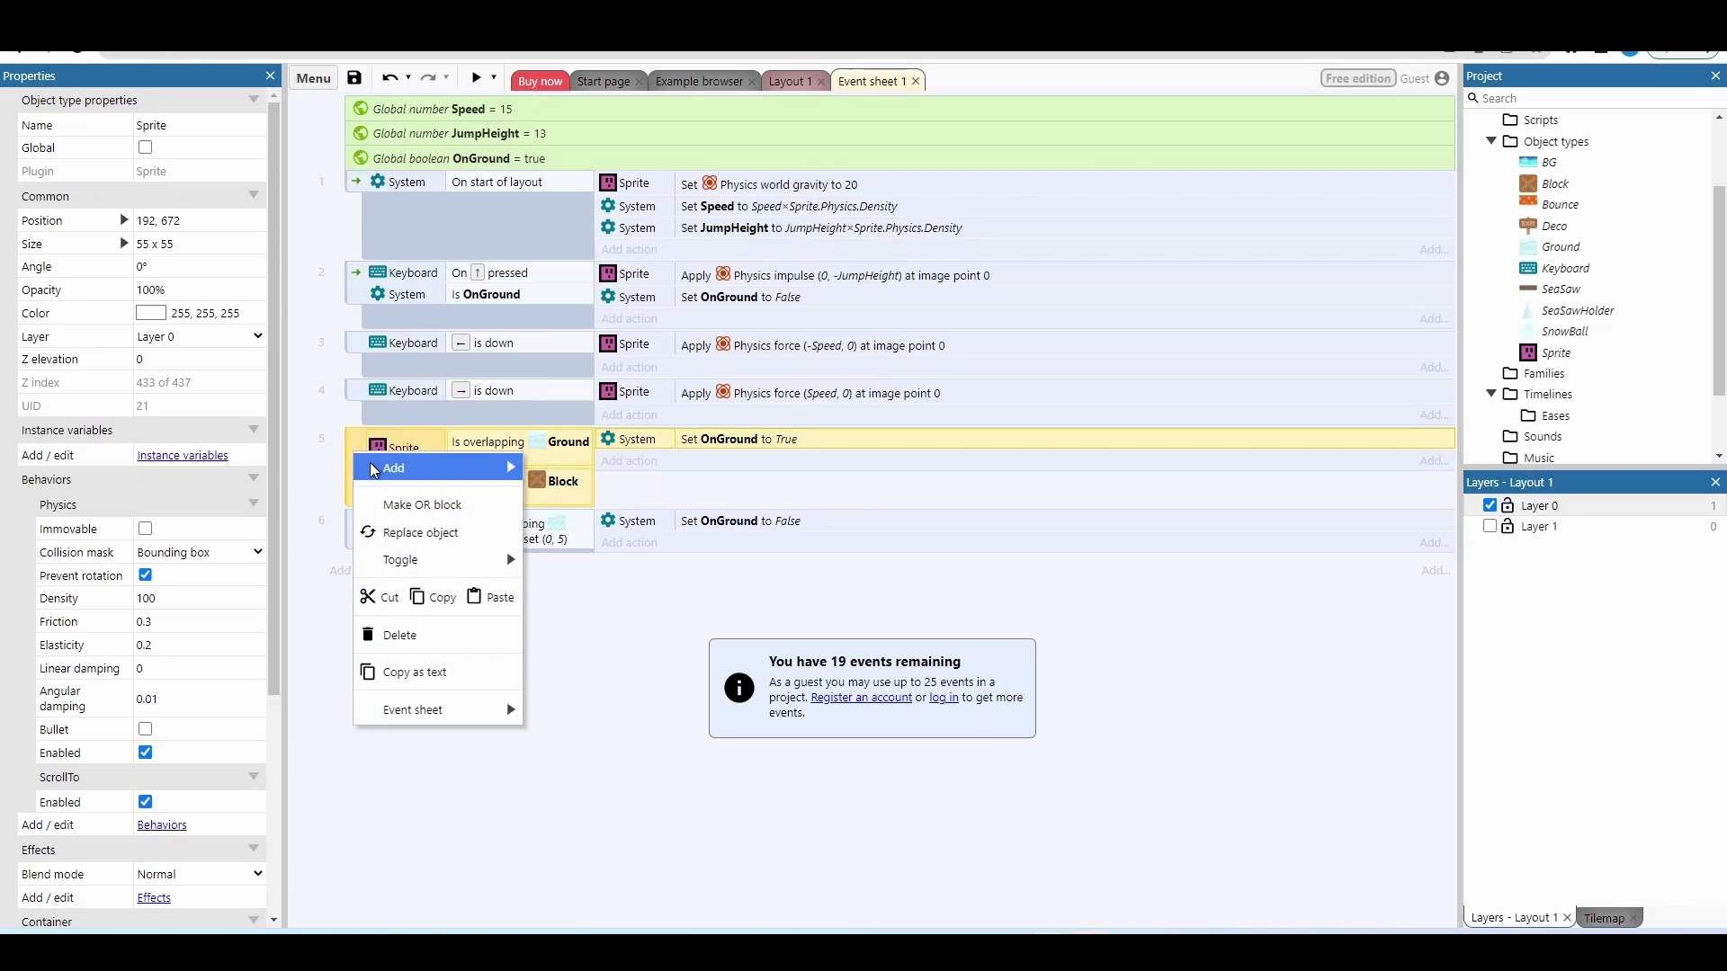
pyautogui.click(389, 505)
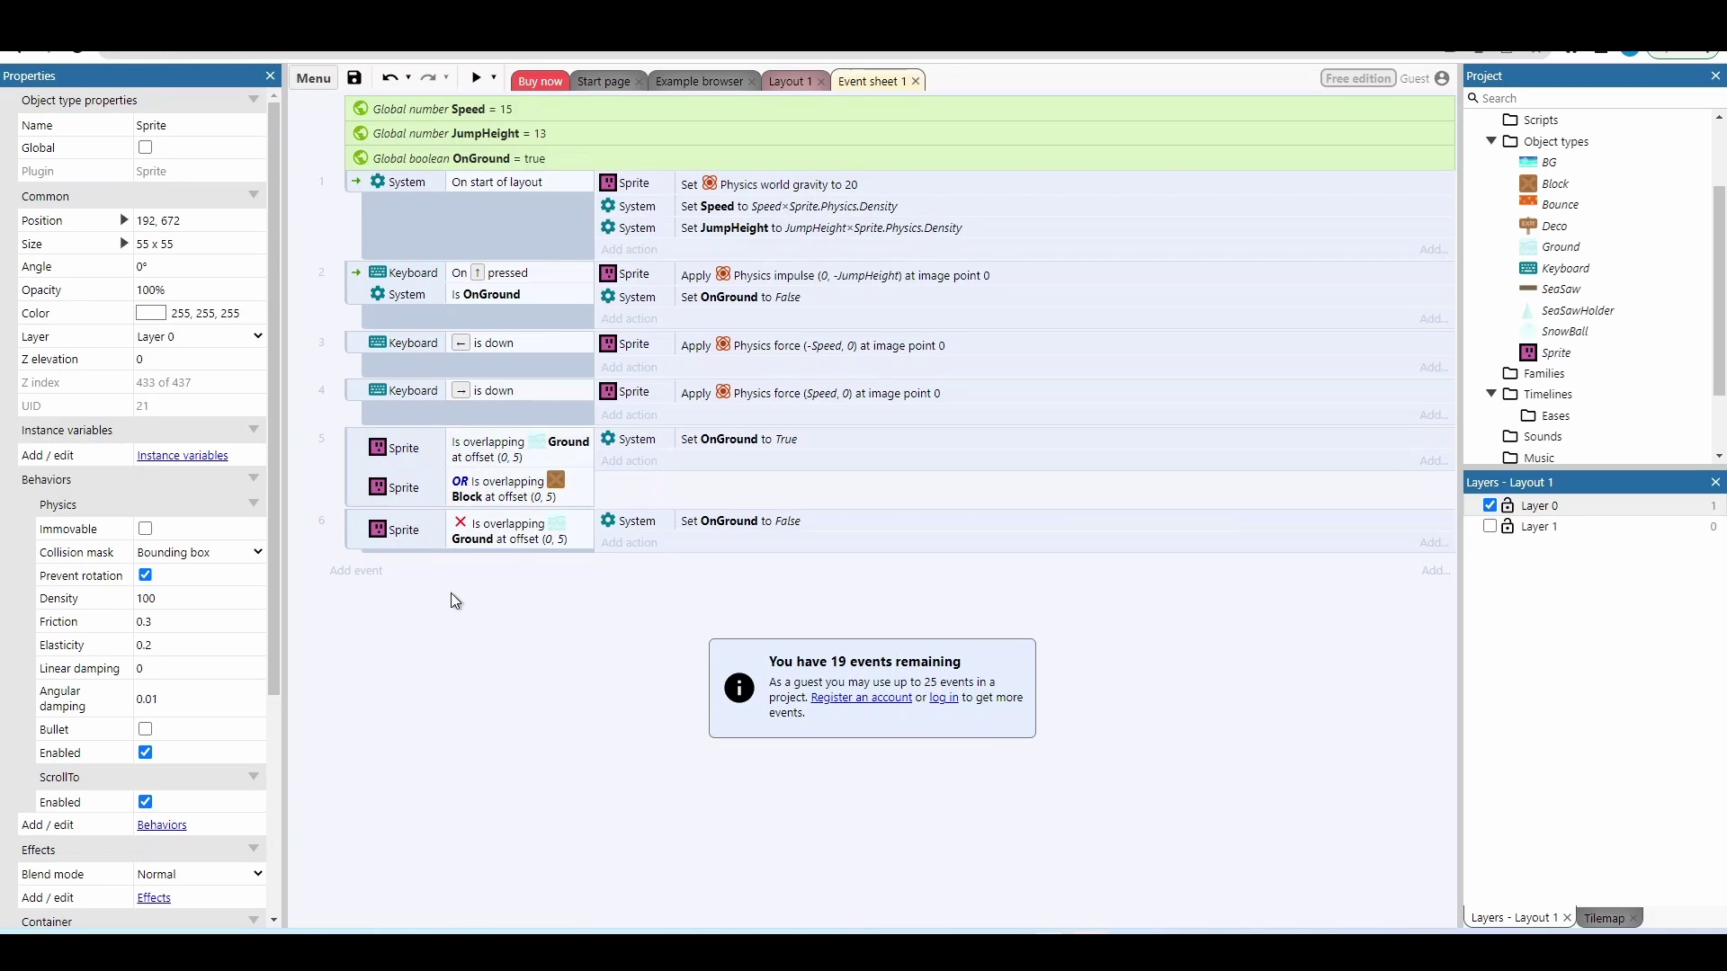
# Duplicate the inverted Ground overlap condition within its event and set the copy's object to Block
pyautogui.click(415, 538)
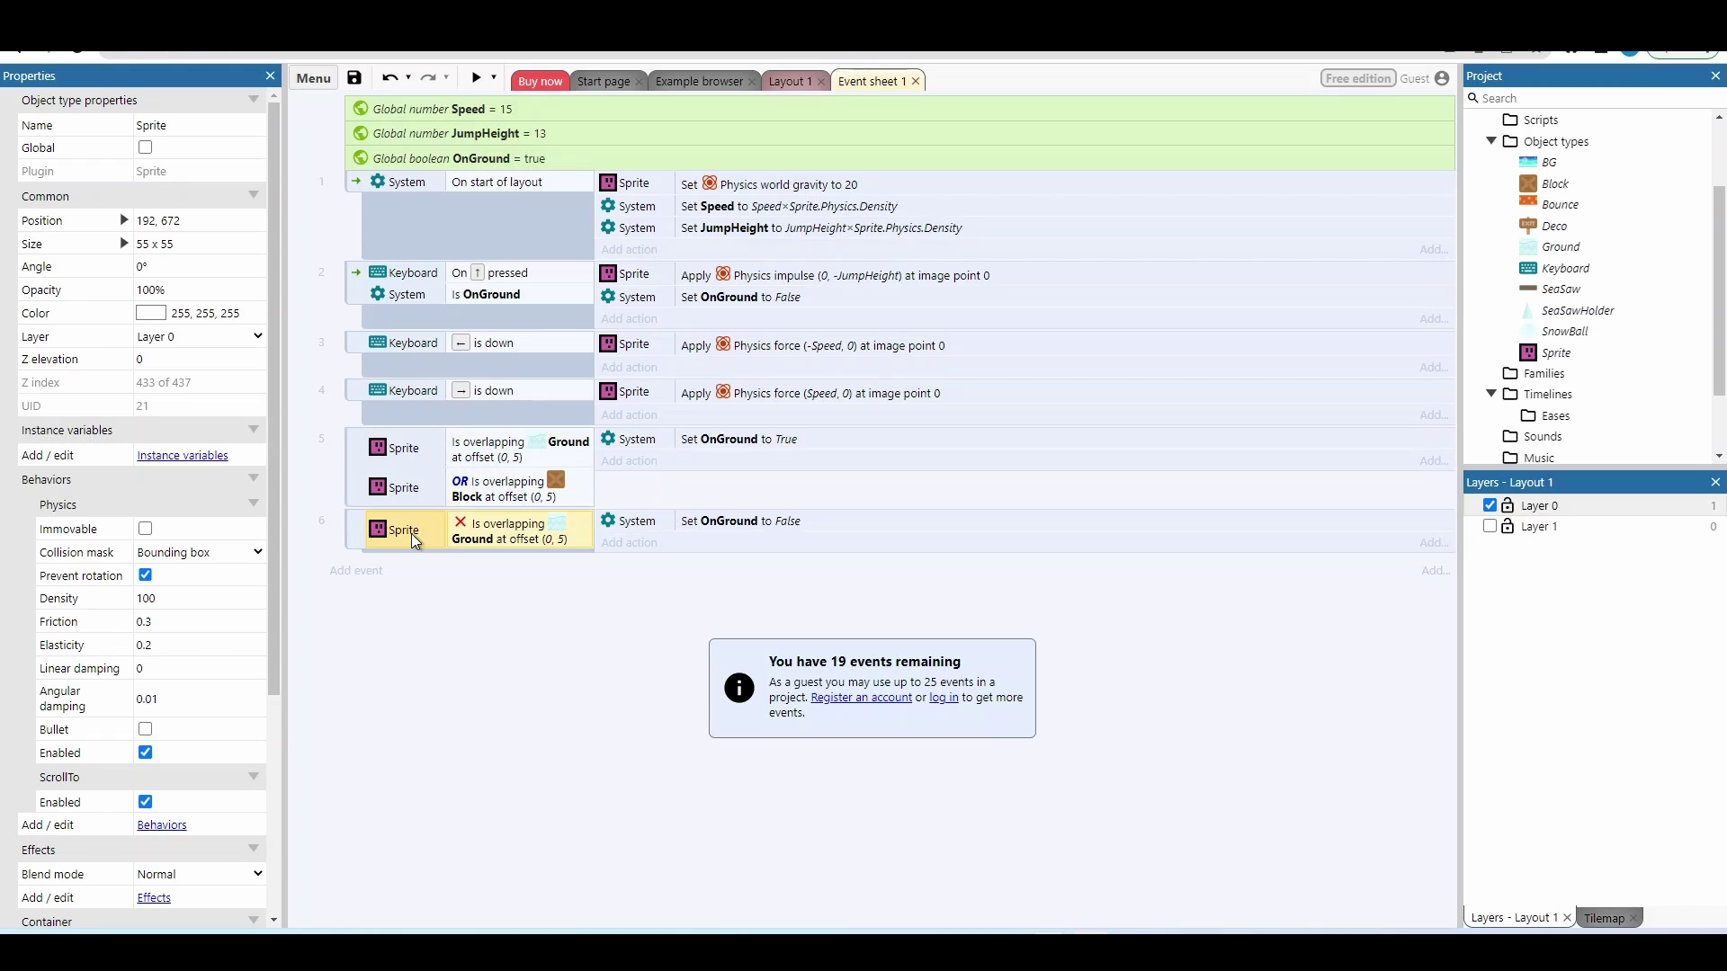
pyautogui.hotkey('ctrl', 'c')
pyautogui.hotkey('ctrl', 'v')
pyautogui.doubleClick(493, 567)
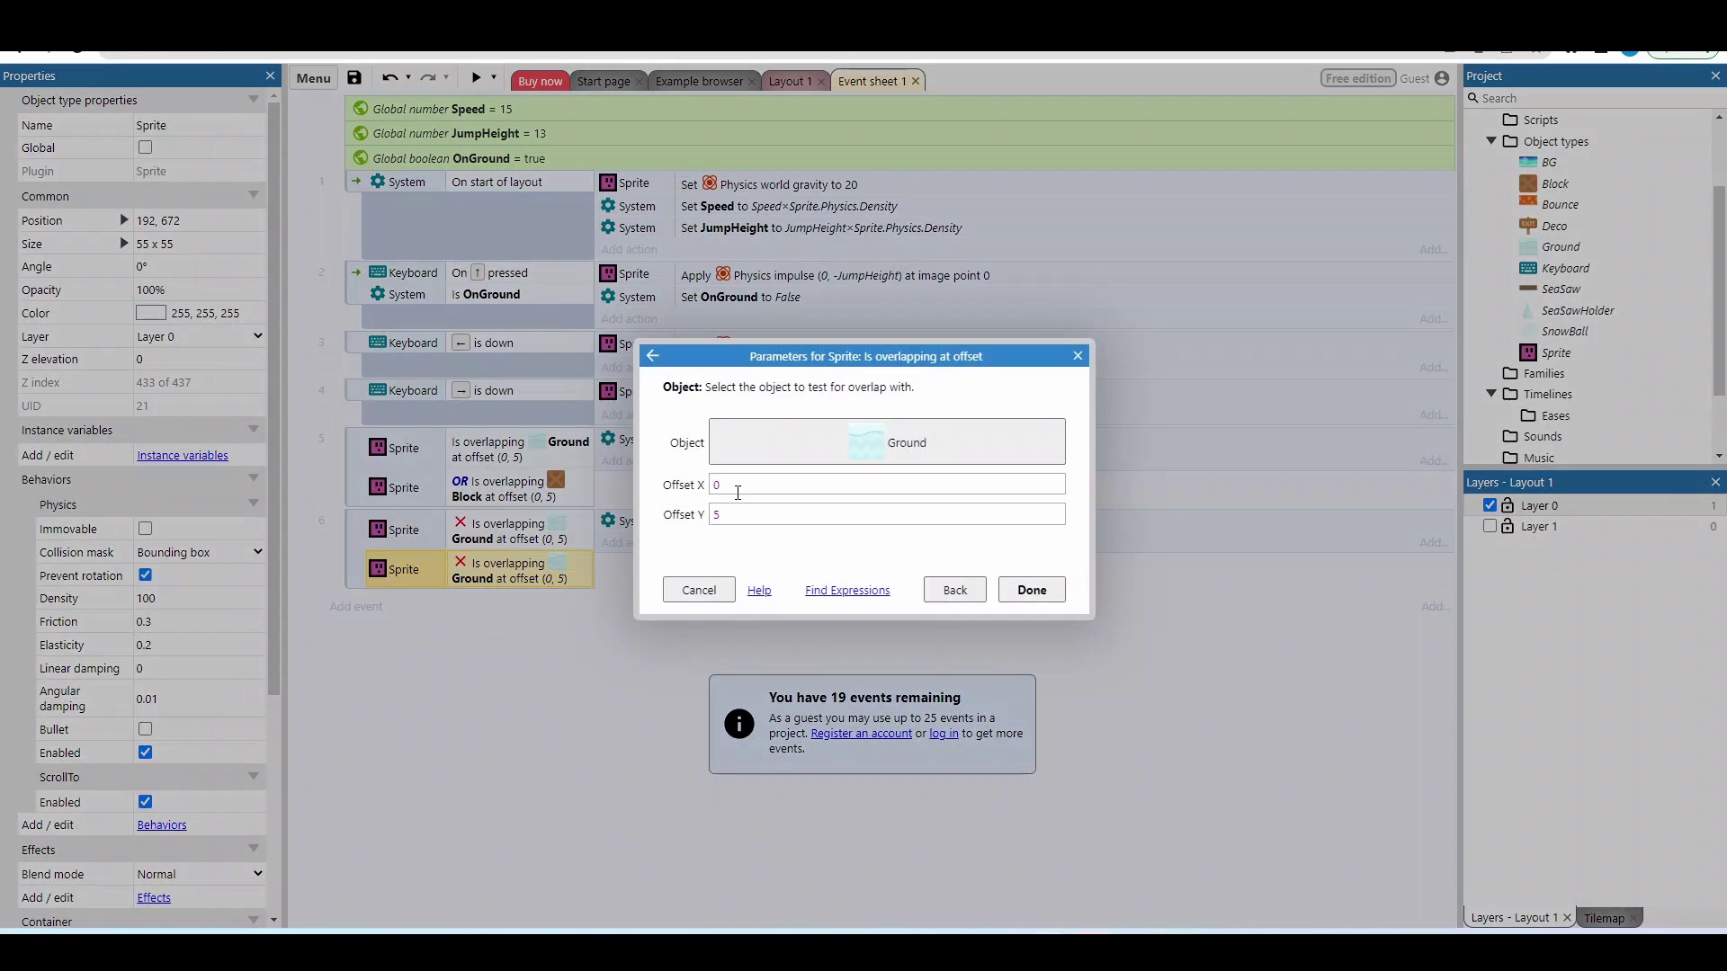
pyautogui.click(747, 445)
pyautogui.doubleClick(855, 416)
pyautogui.click(1031, 589)
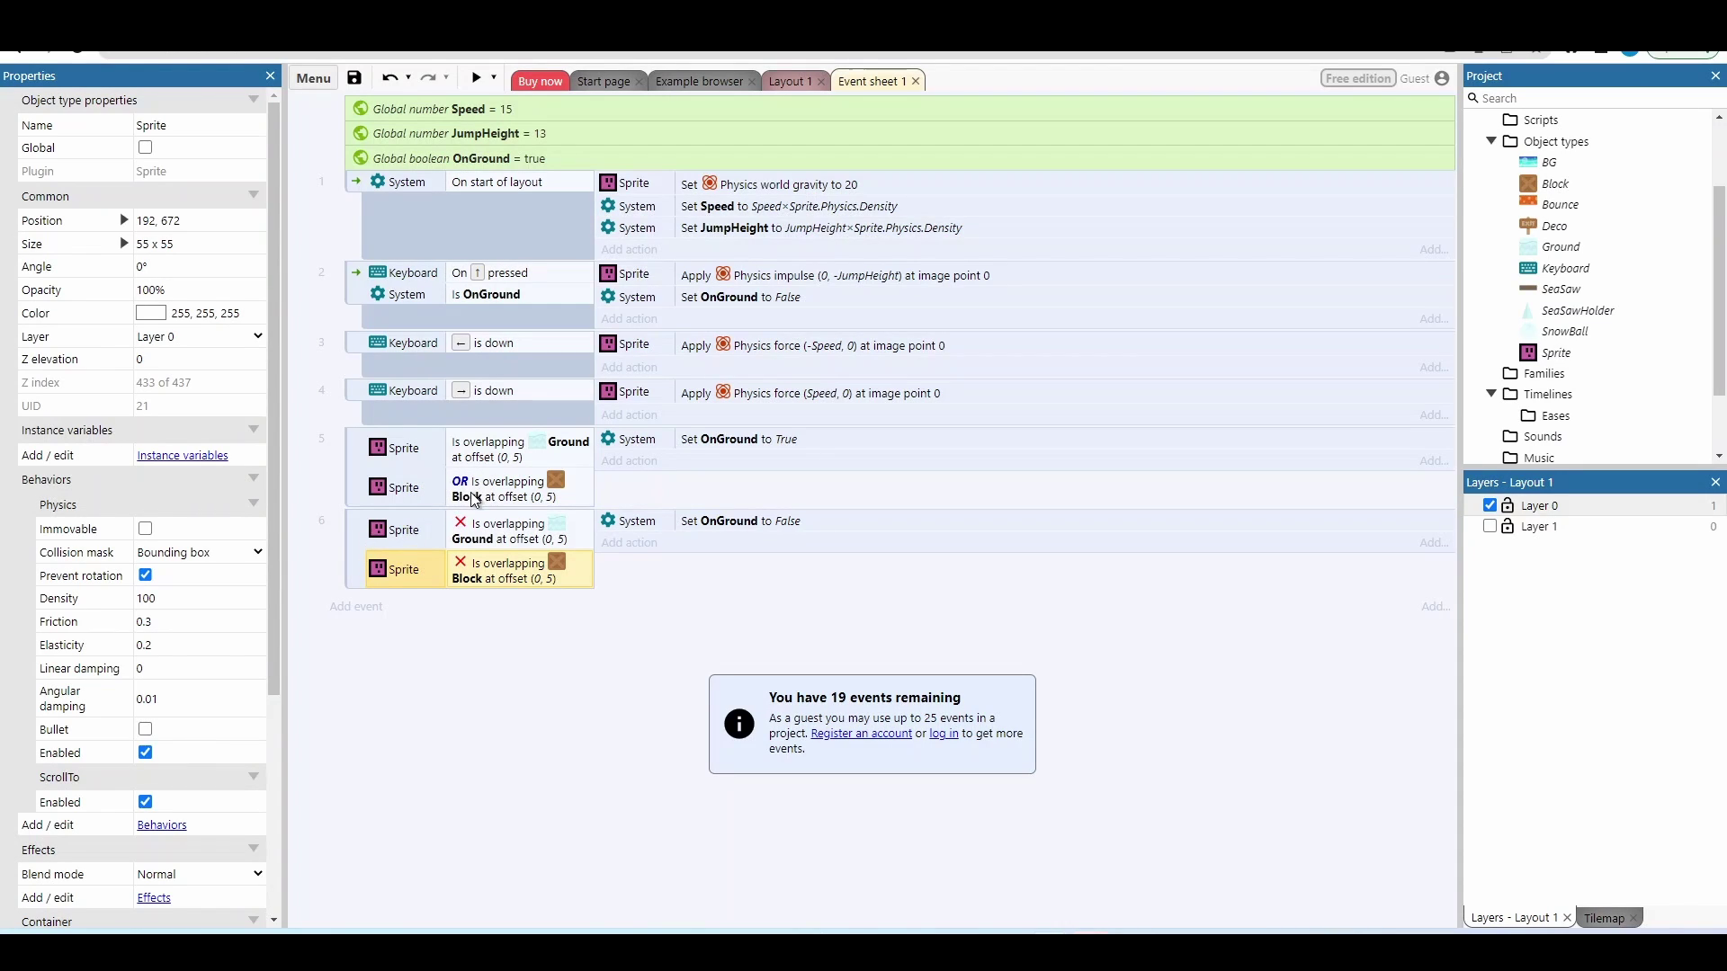
pyautogui.click(553, 655)
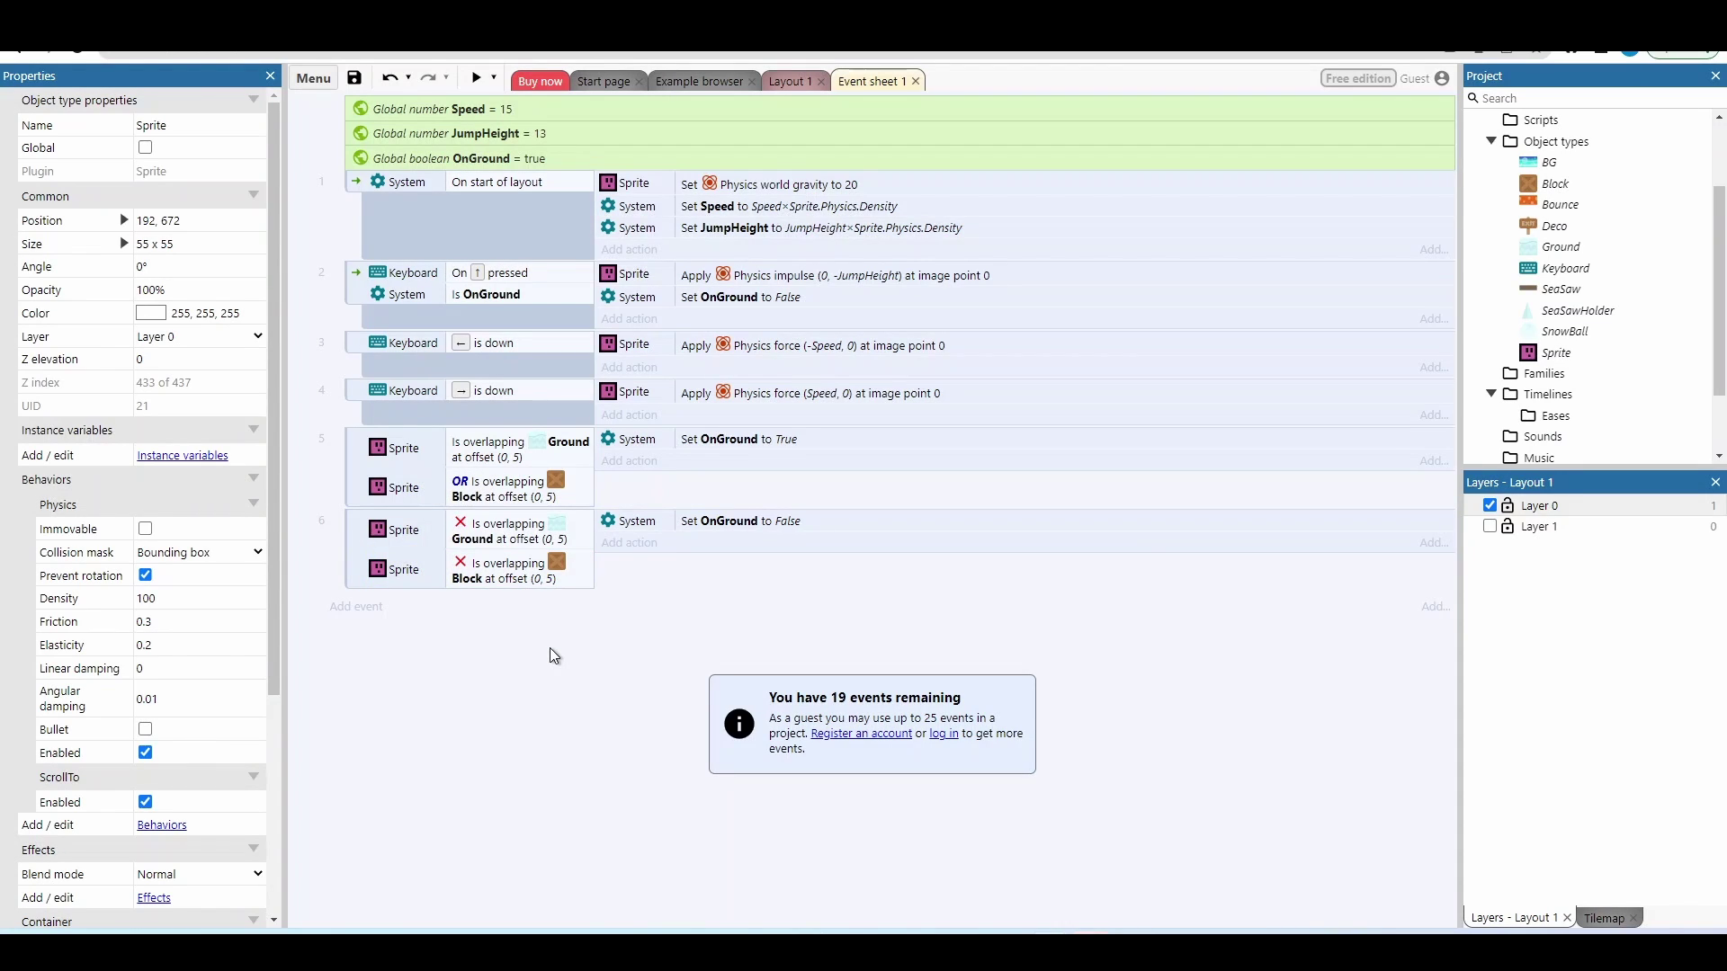
# Preview the layout and test the player's movement and jumping on the seesaw, the ground and the crate
pyautogui.moveTo(1717, 393); pyautogui.dragTo(1717, 447)
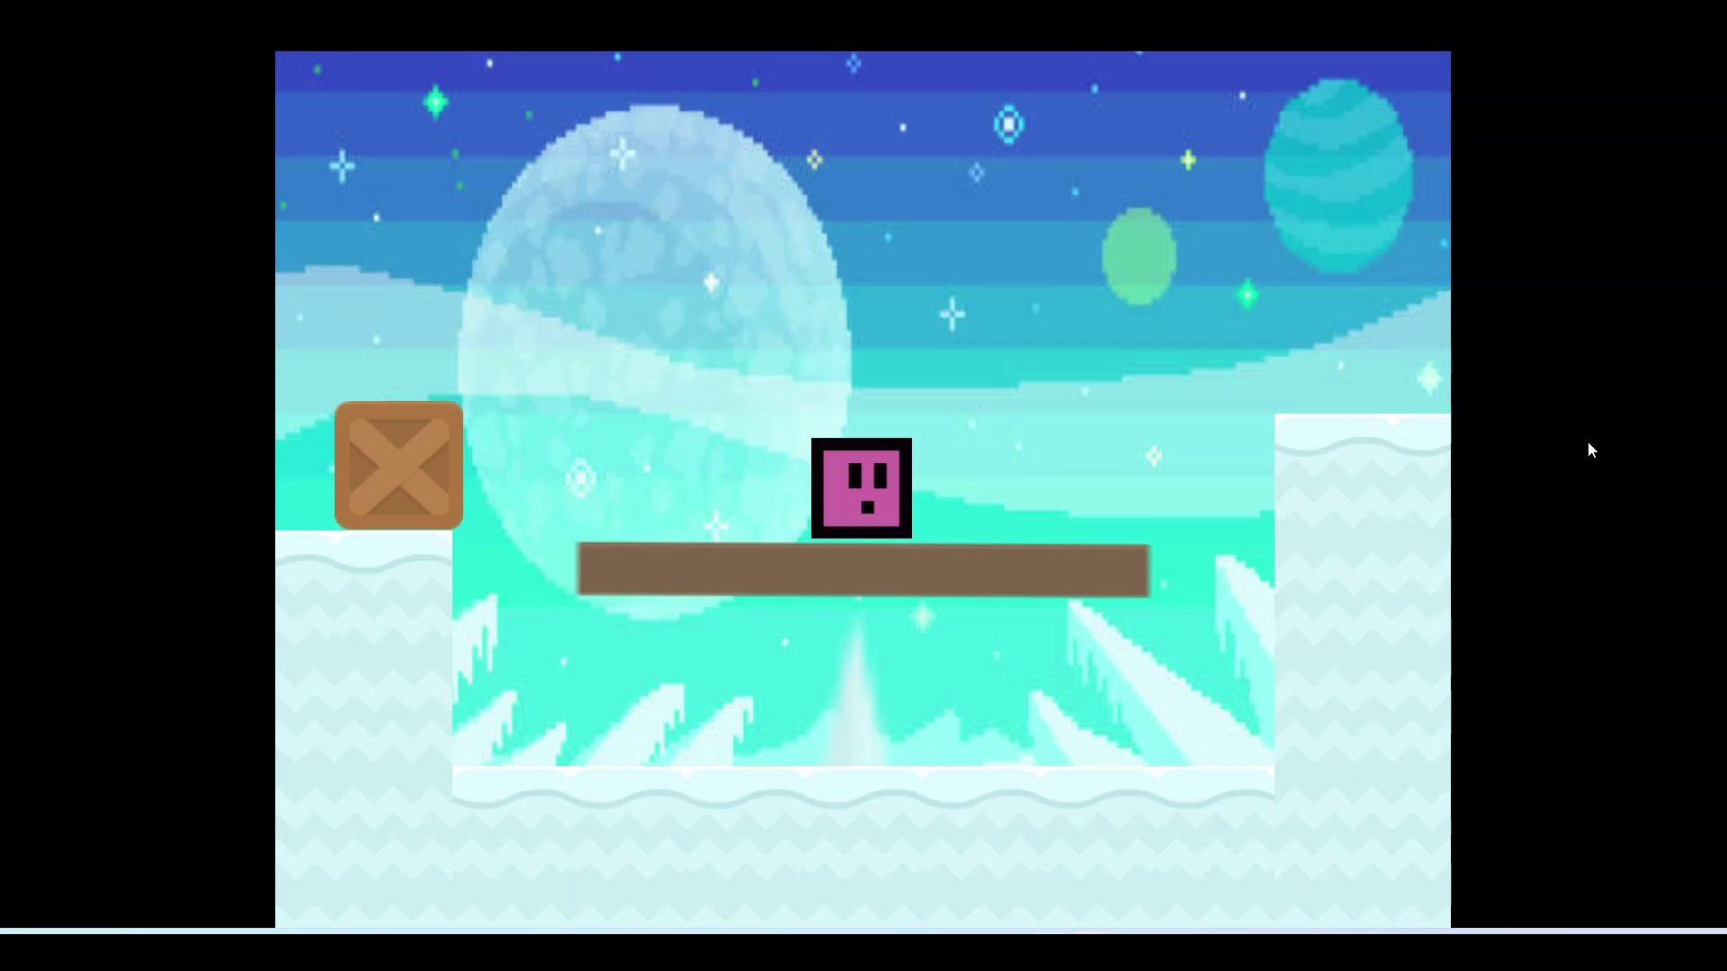
pyautogui.press('Left')
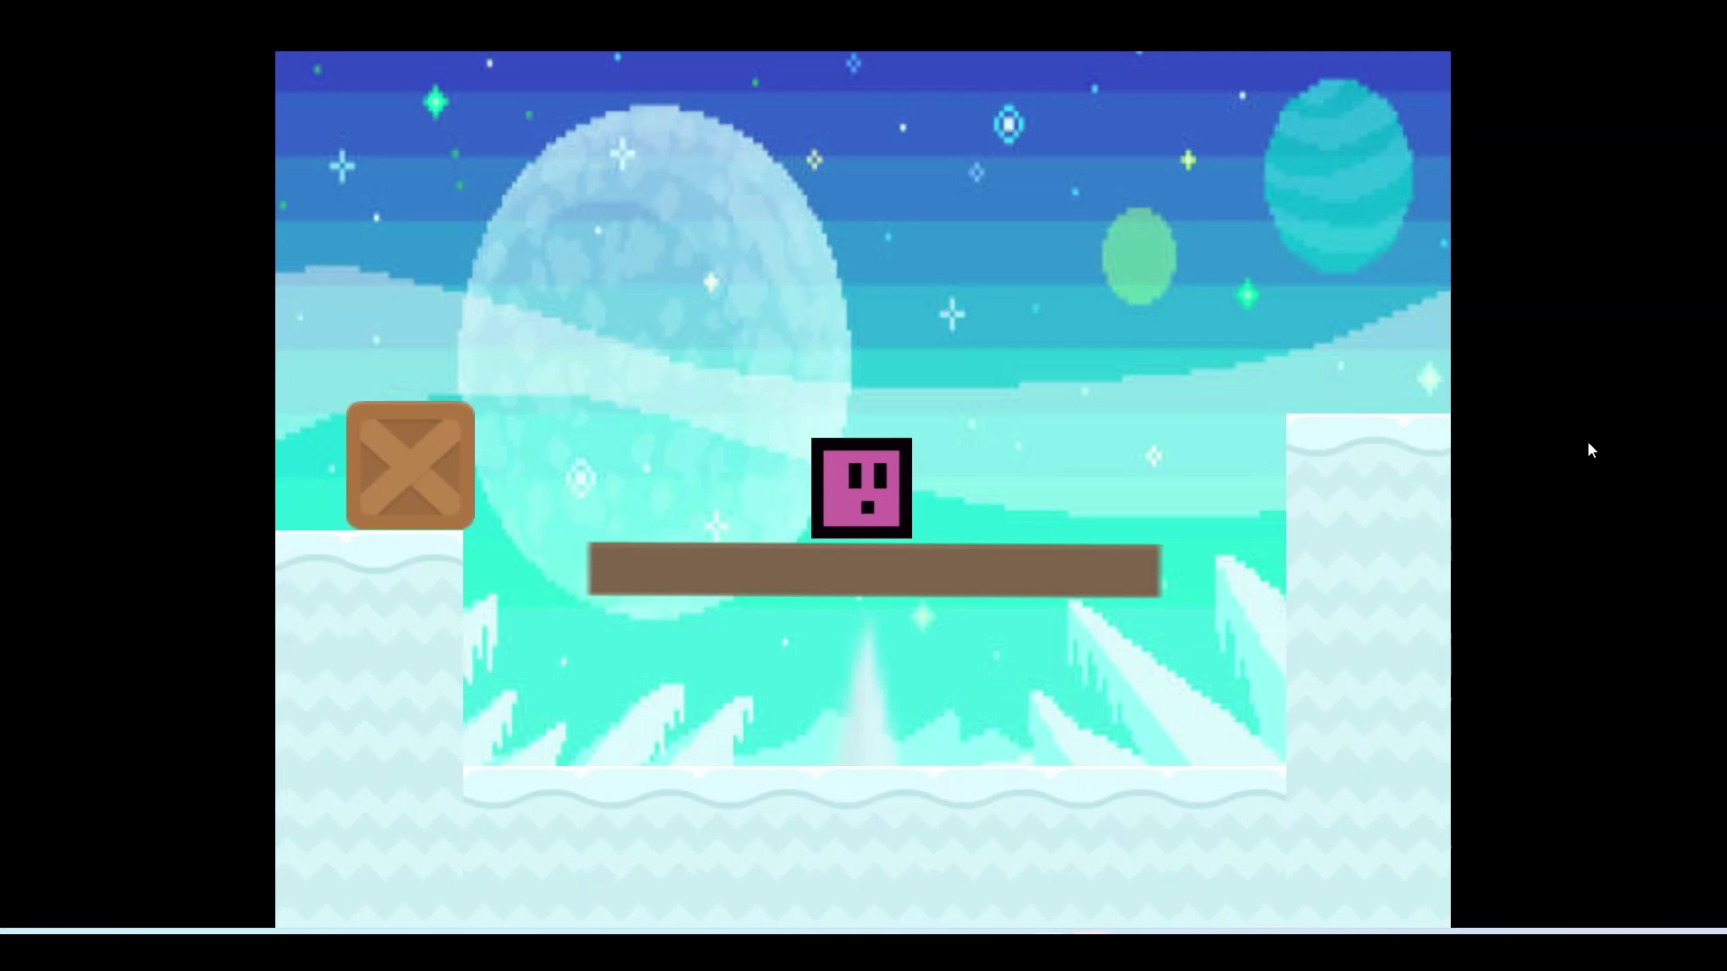
pyautogui.press('Left')
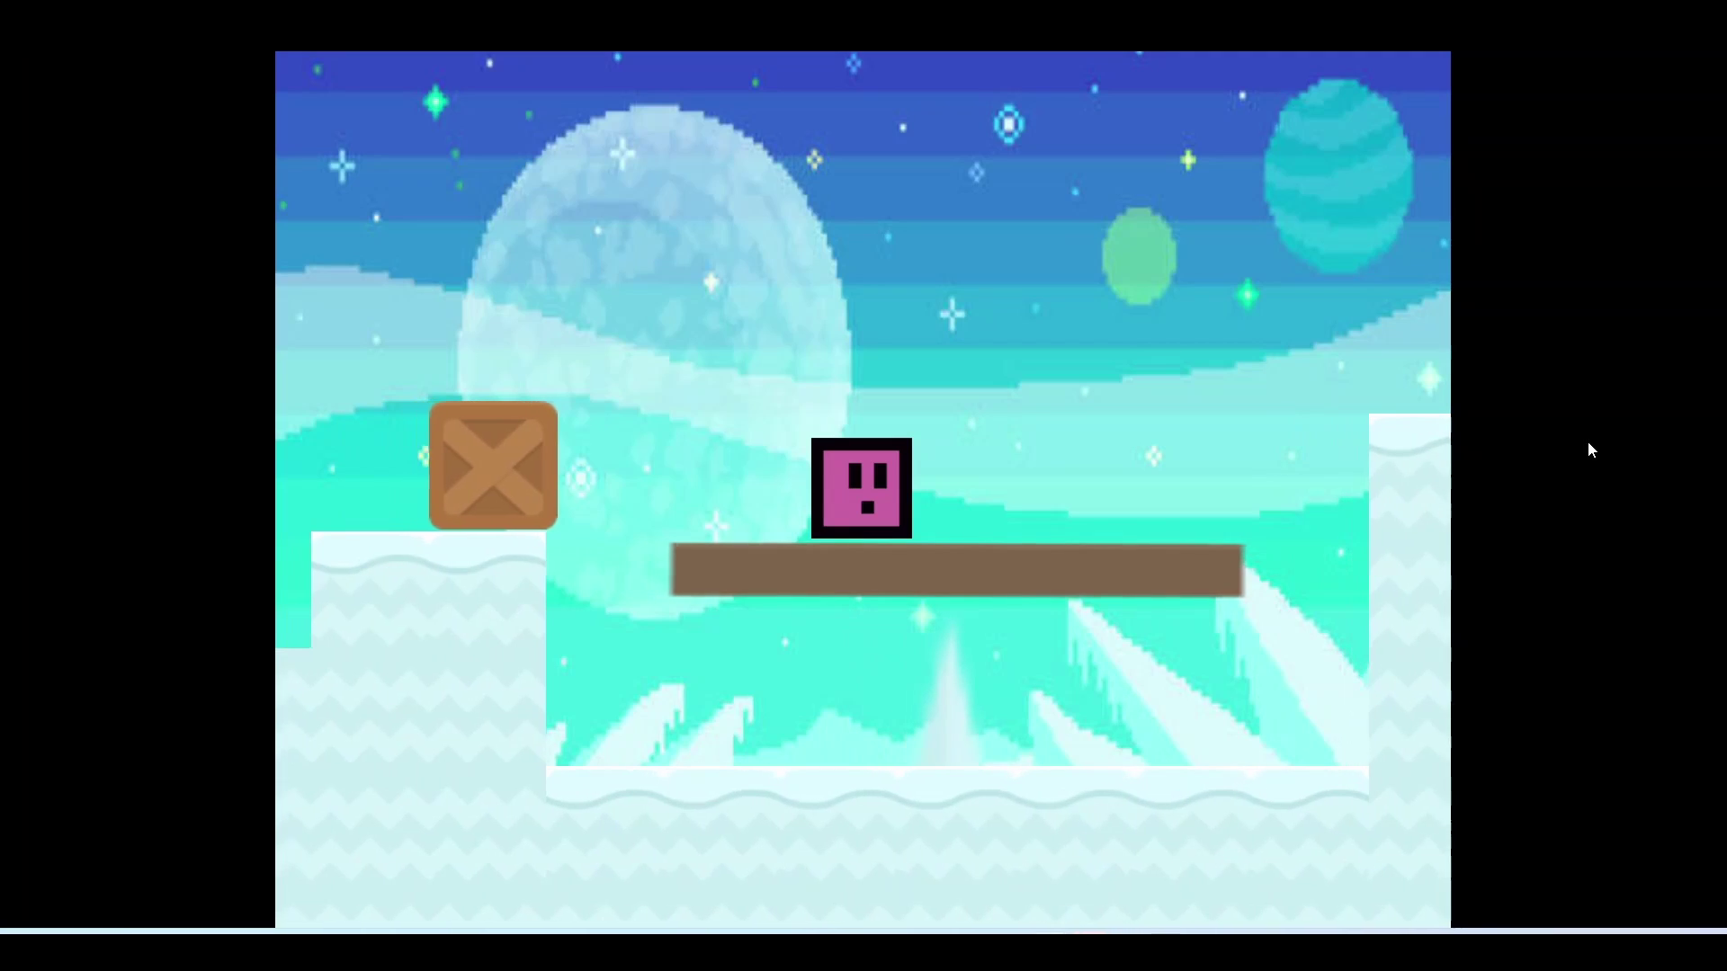
pyautogui.press('Up')
pyautogui.press('Right')
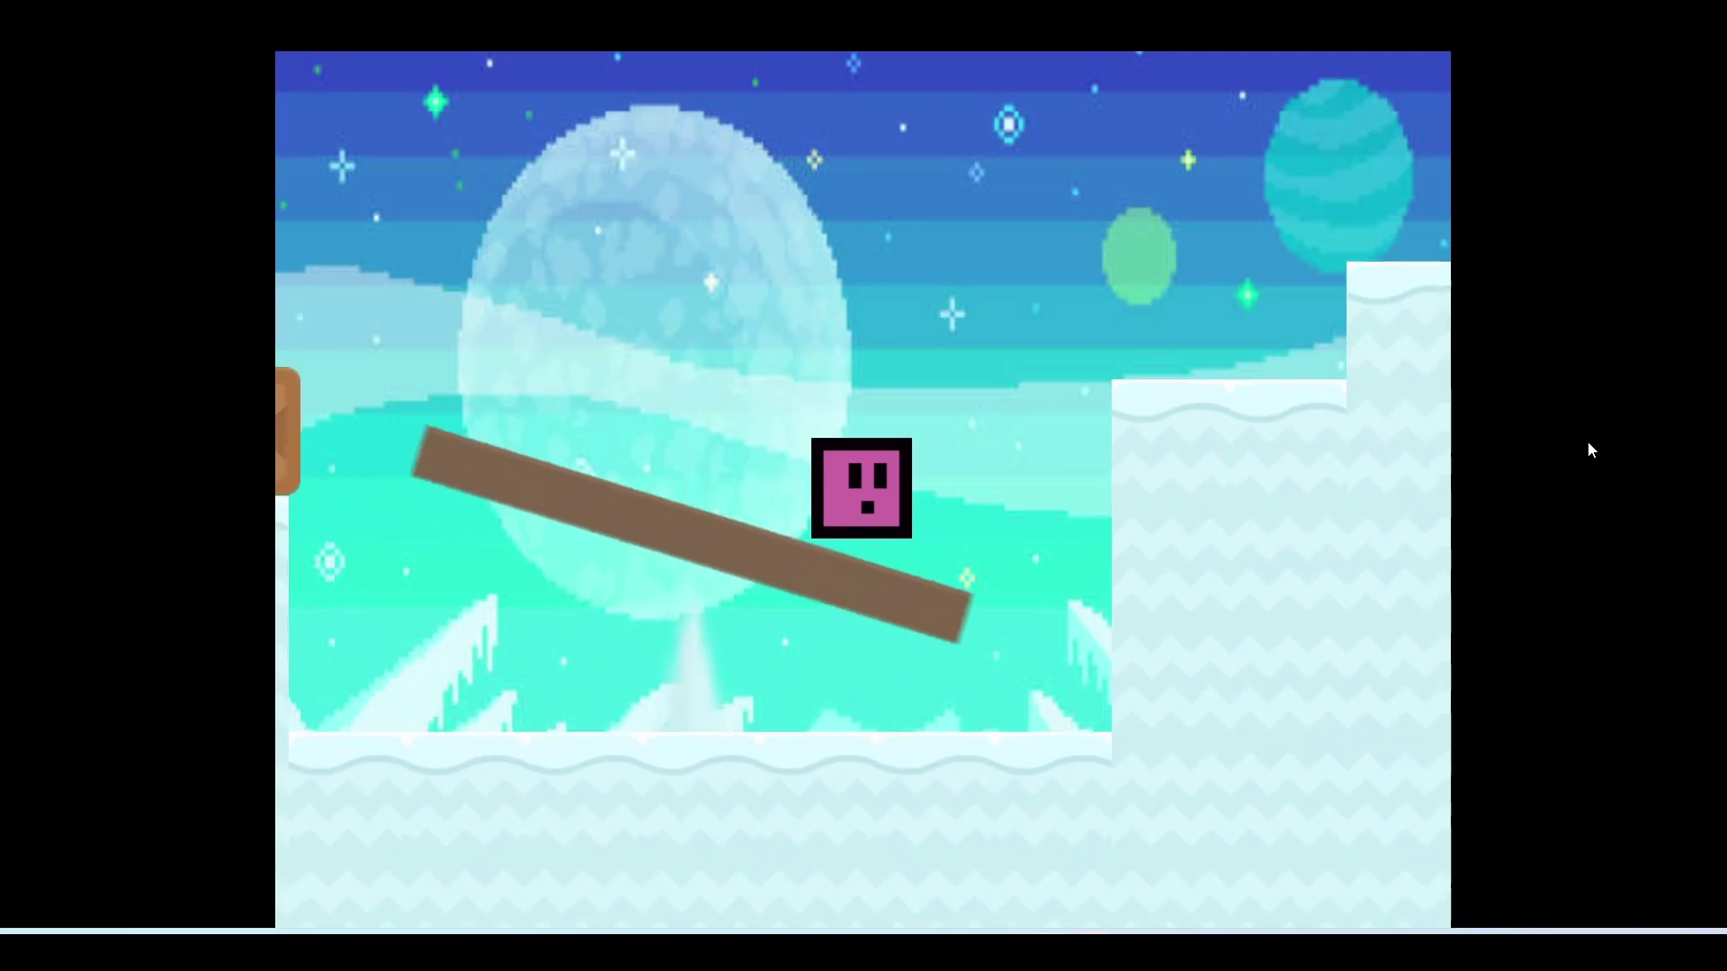
pyautogui.press('Up')
pyautogui.press('Left')
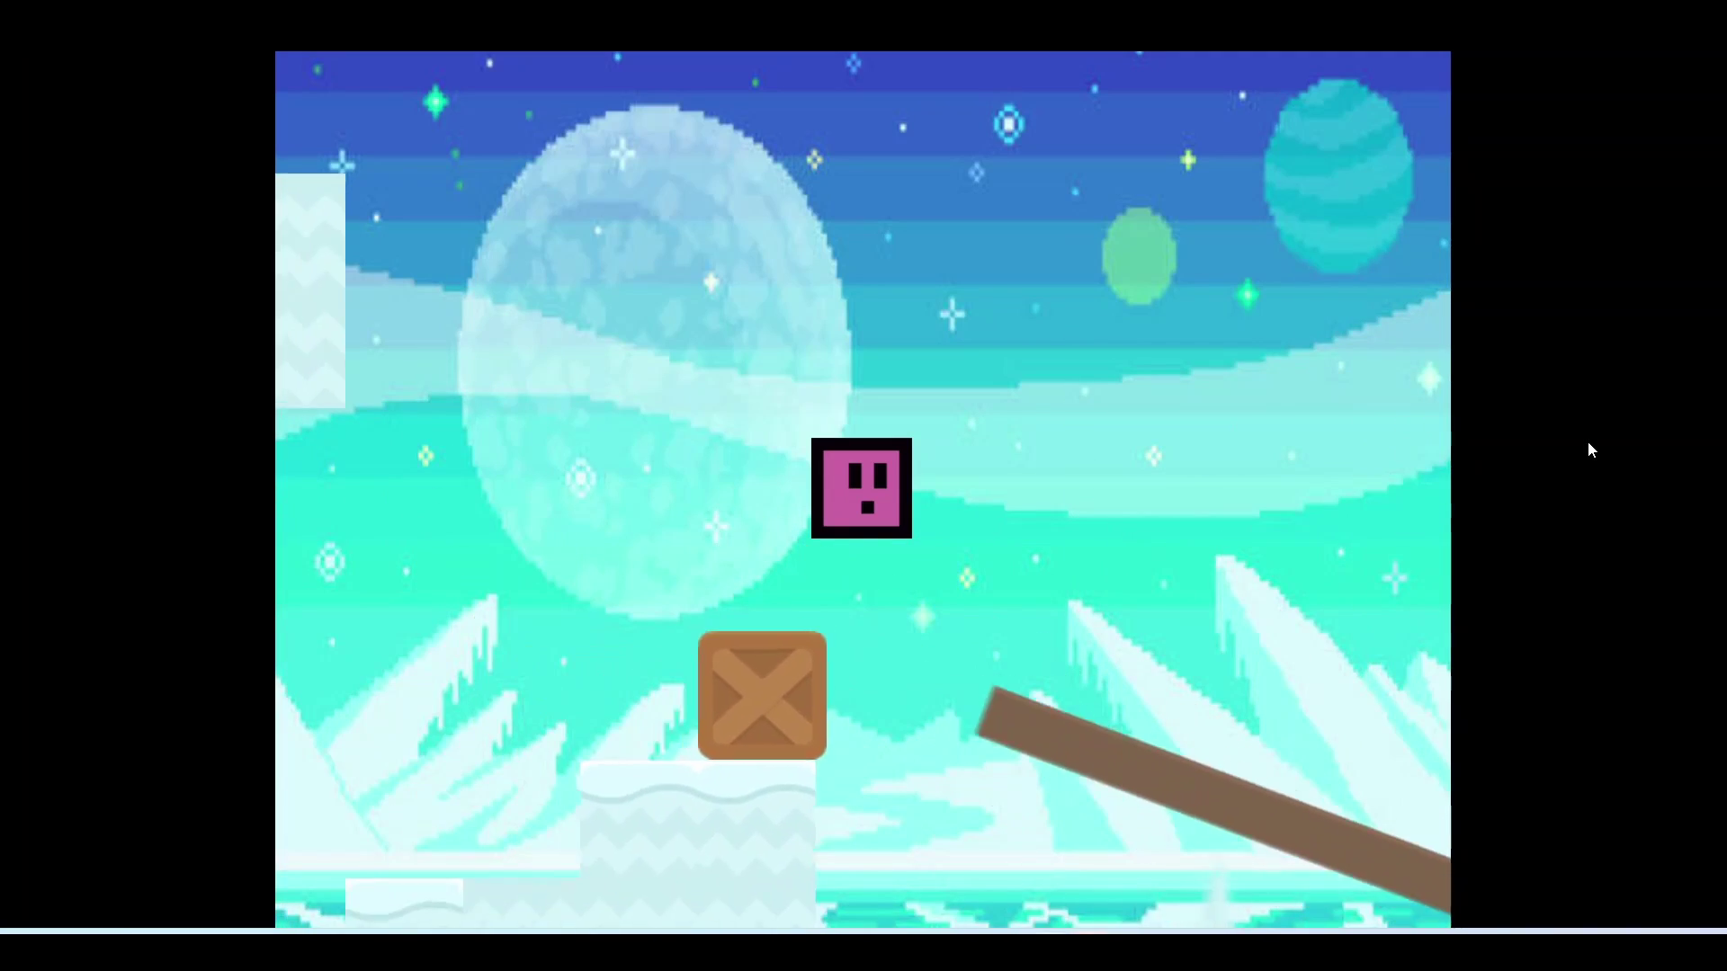
pyautogui.press('Right')
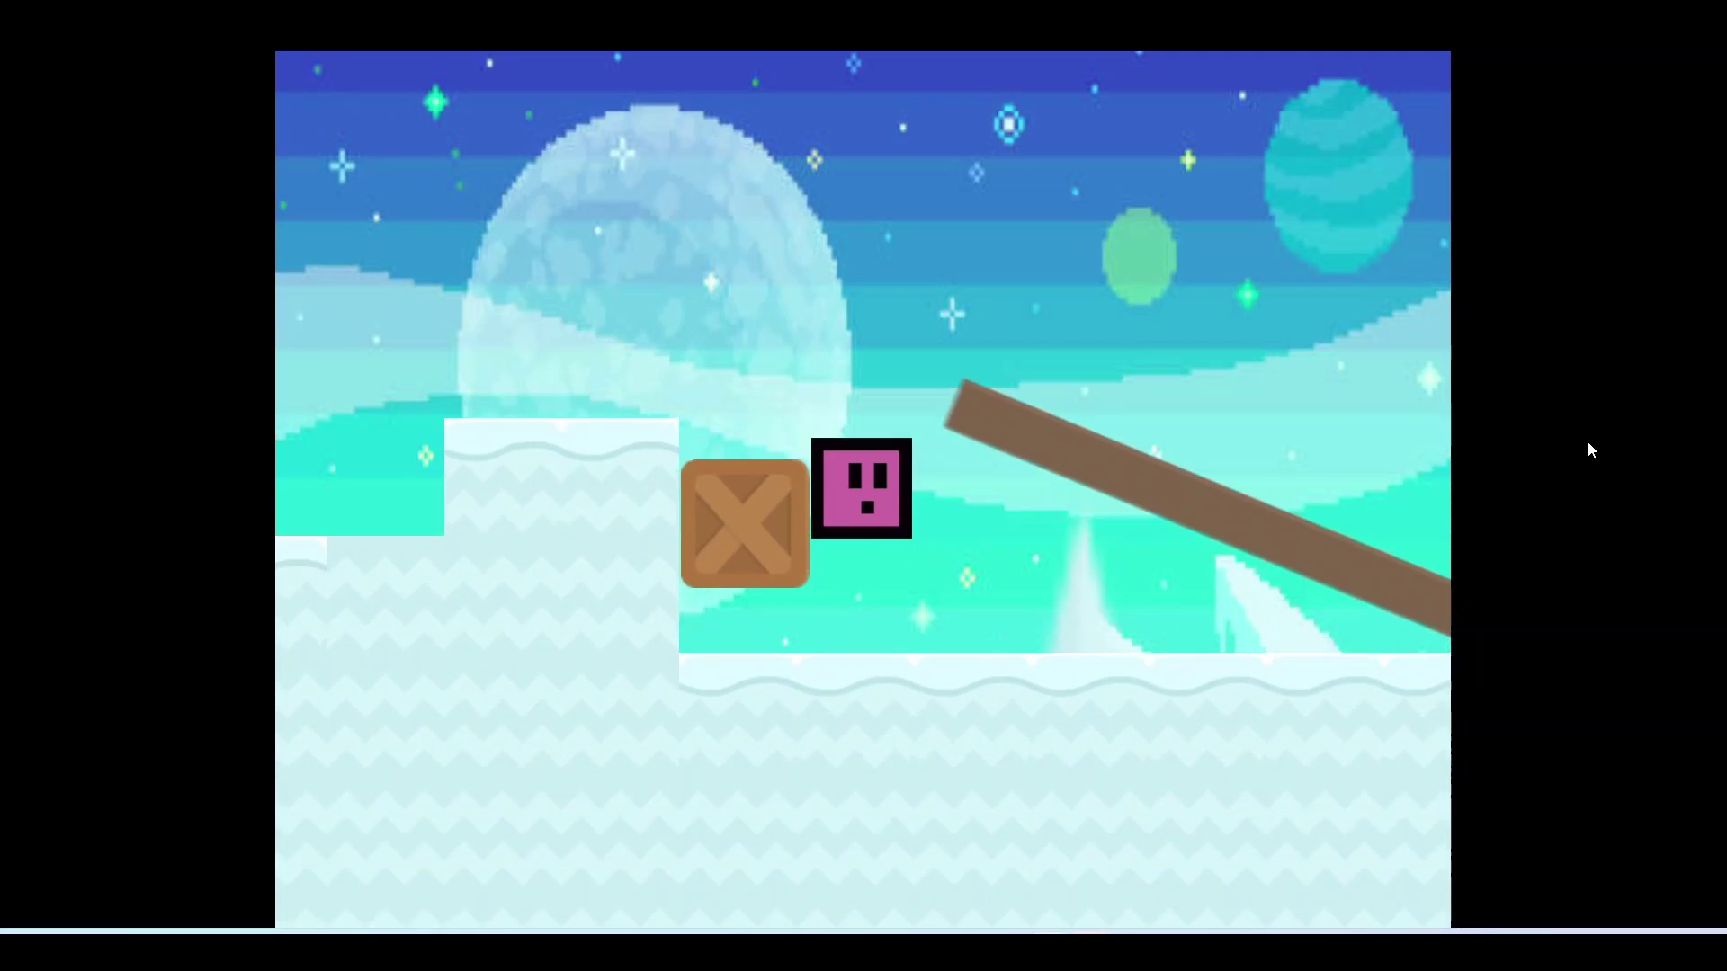
pyautogui.press('Right')
pyautogui.press('Up')
pyautogui.press('Up')
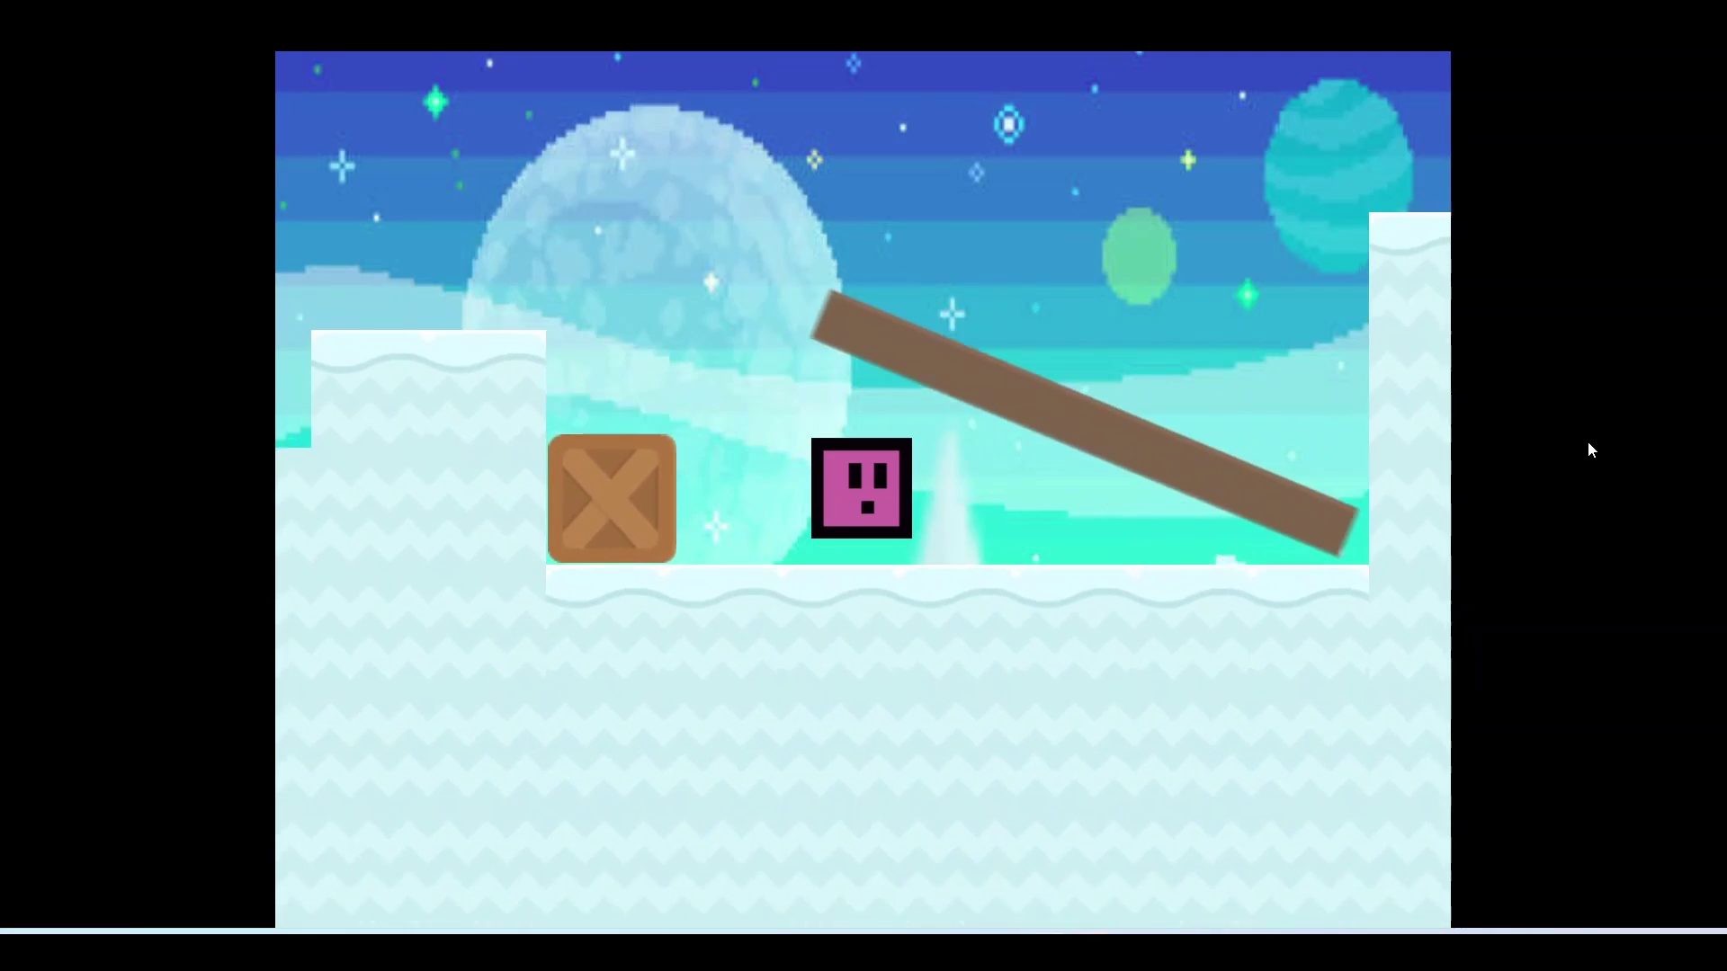
pyautogui.press('Left')
pyautogui.press('Up')
pyautogui.press('Left')
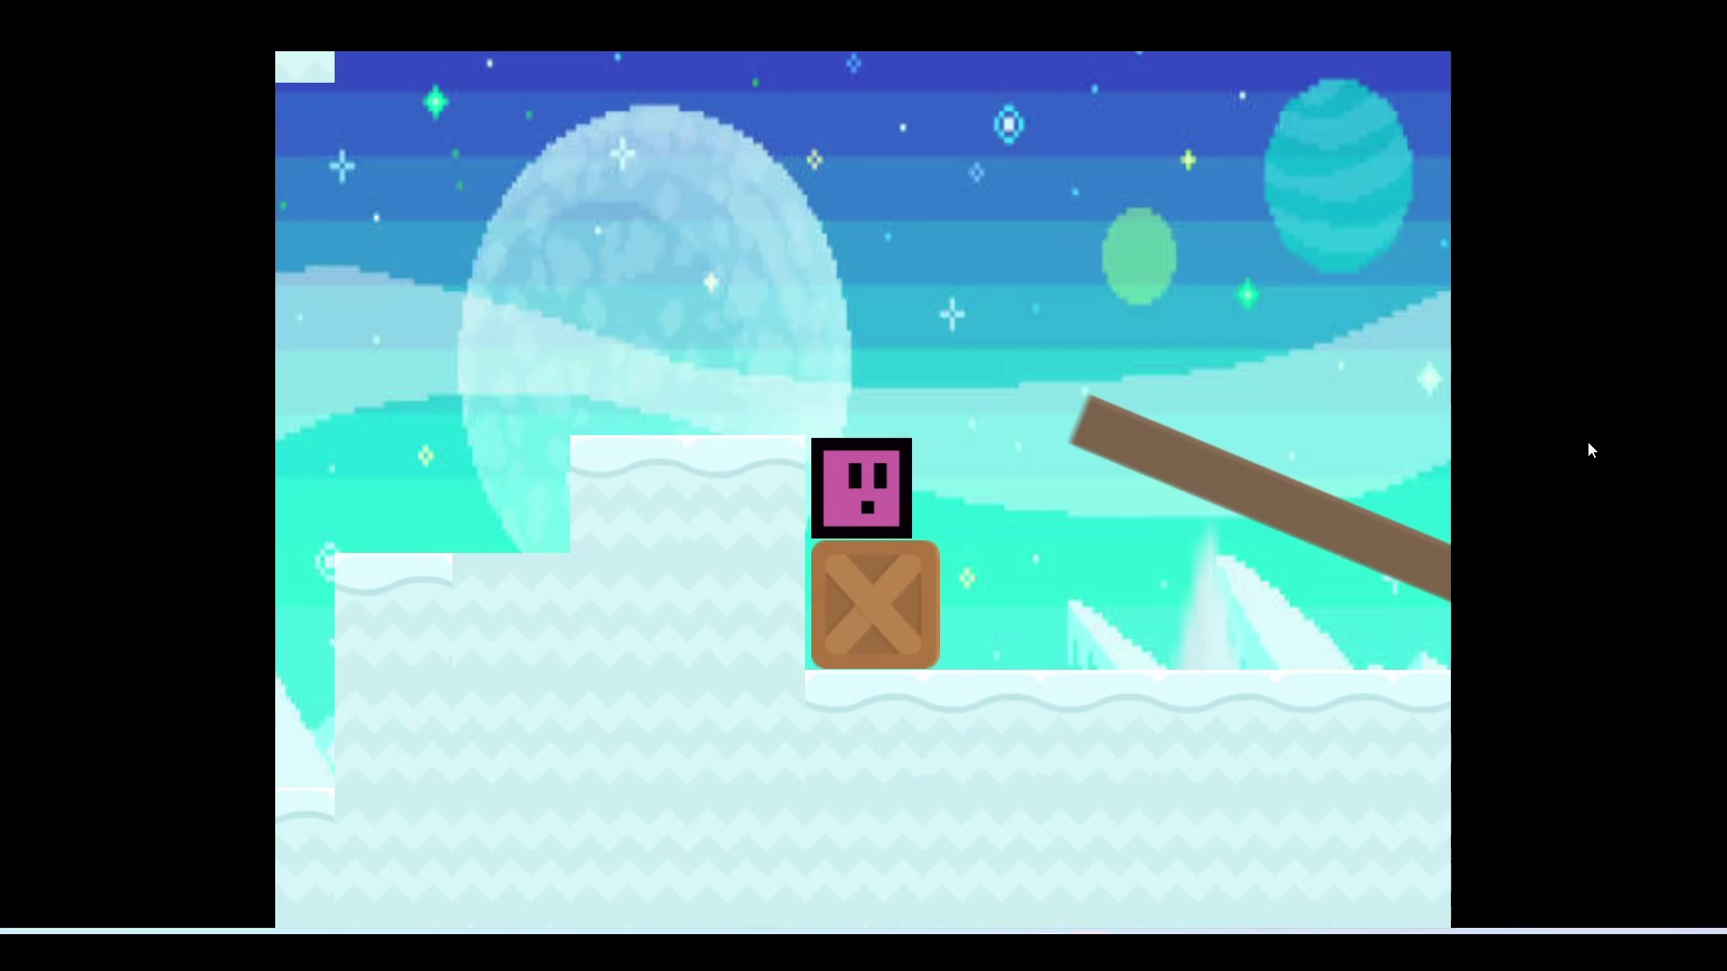
# Check the seesaw's holder in the layout and add an event with the condition that SeaSaw is overlapping SeaSawHolder
pyautogui.hotkey('alt', 'Tab')
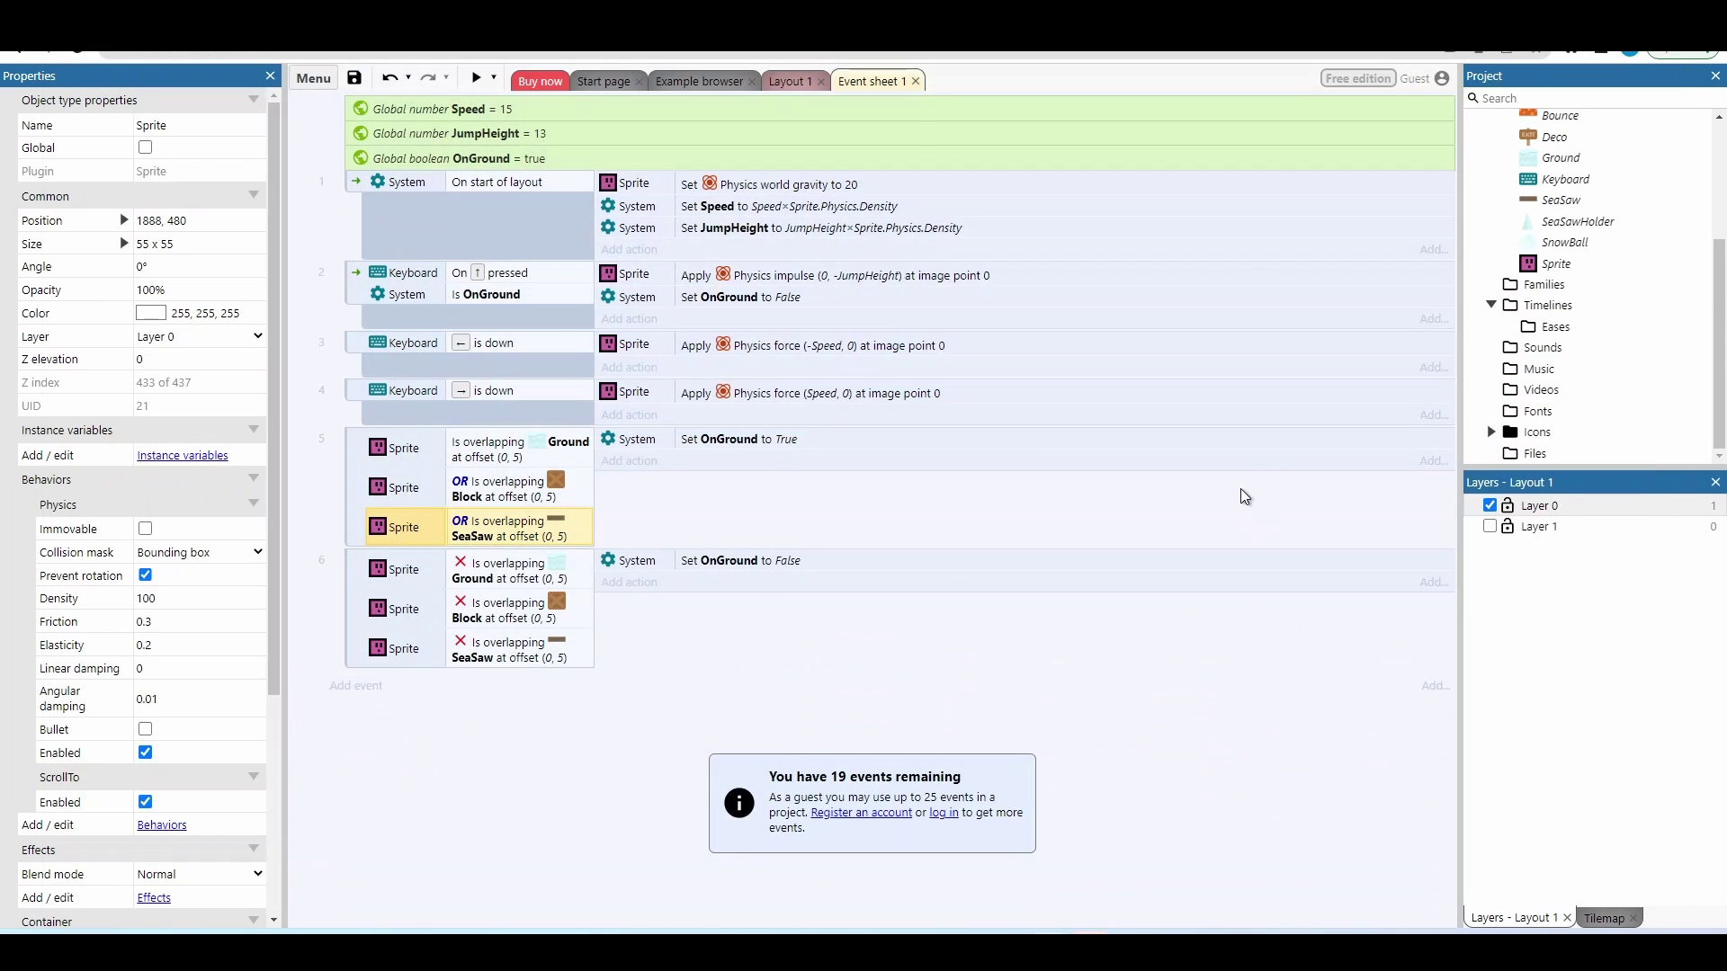
pyautogui.click(777, 82)
pyautogui.click(1002, 550)
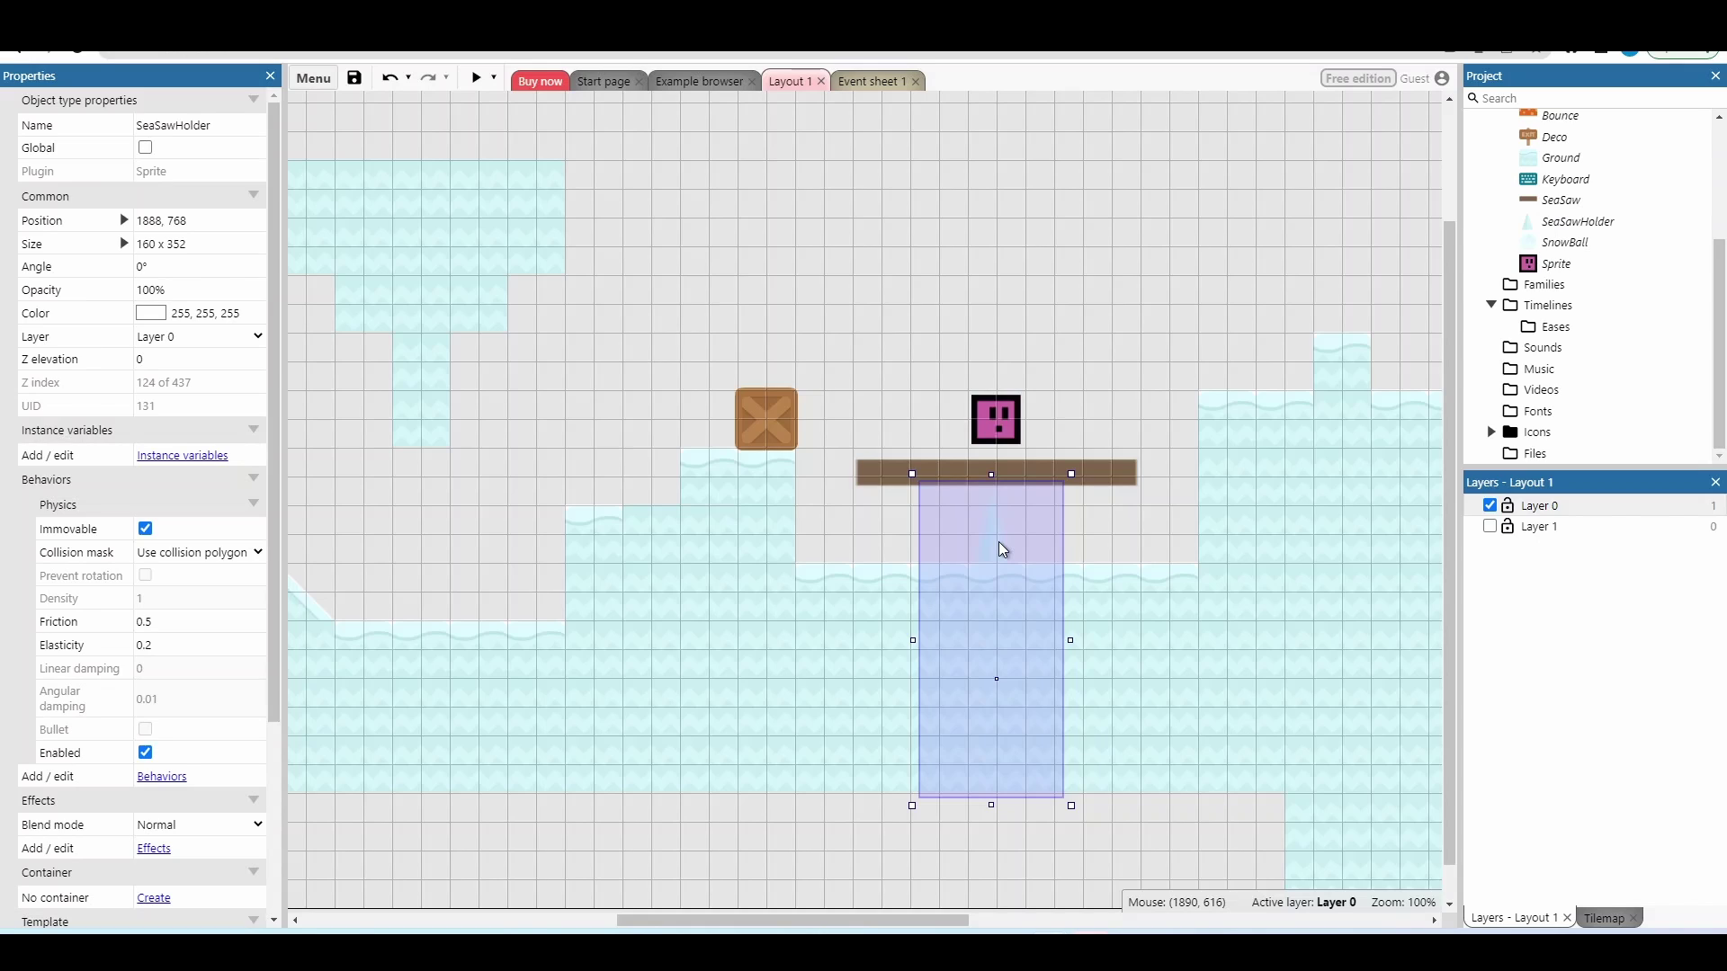
pyautogui.moveTo(1003, 550)
pyautogui.mouseDown()
pyautogui.moveTo(1003, 522)
pyautogui.moveTo(1004, 538)
pyautogui.mouseUp()
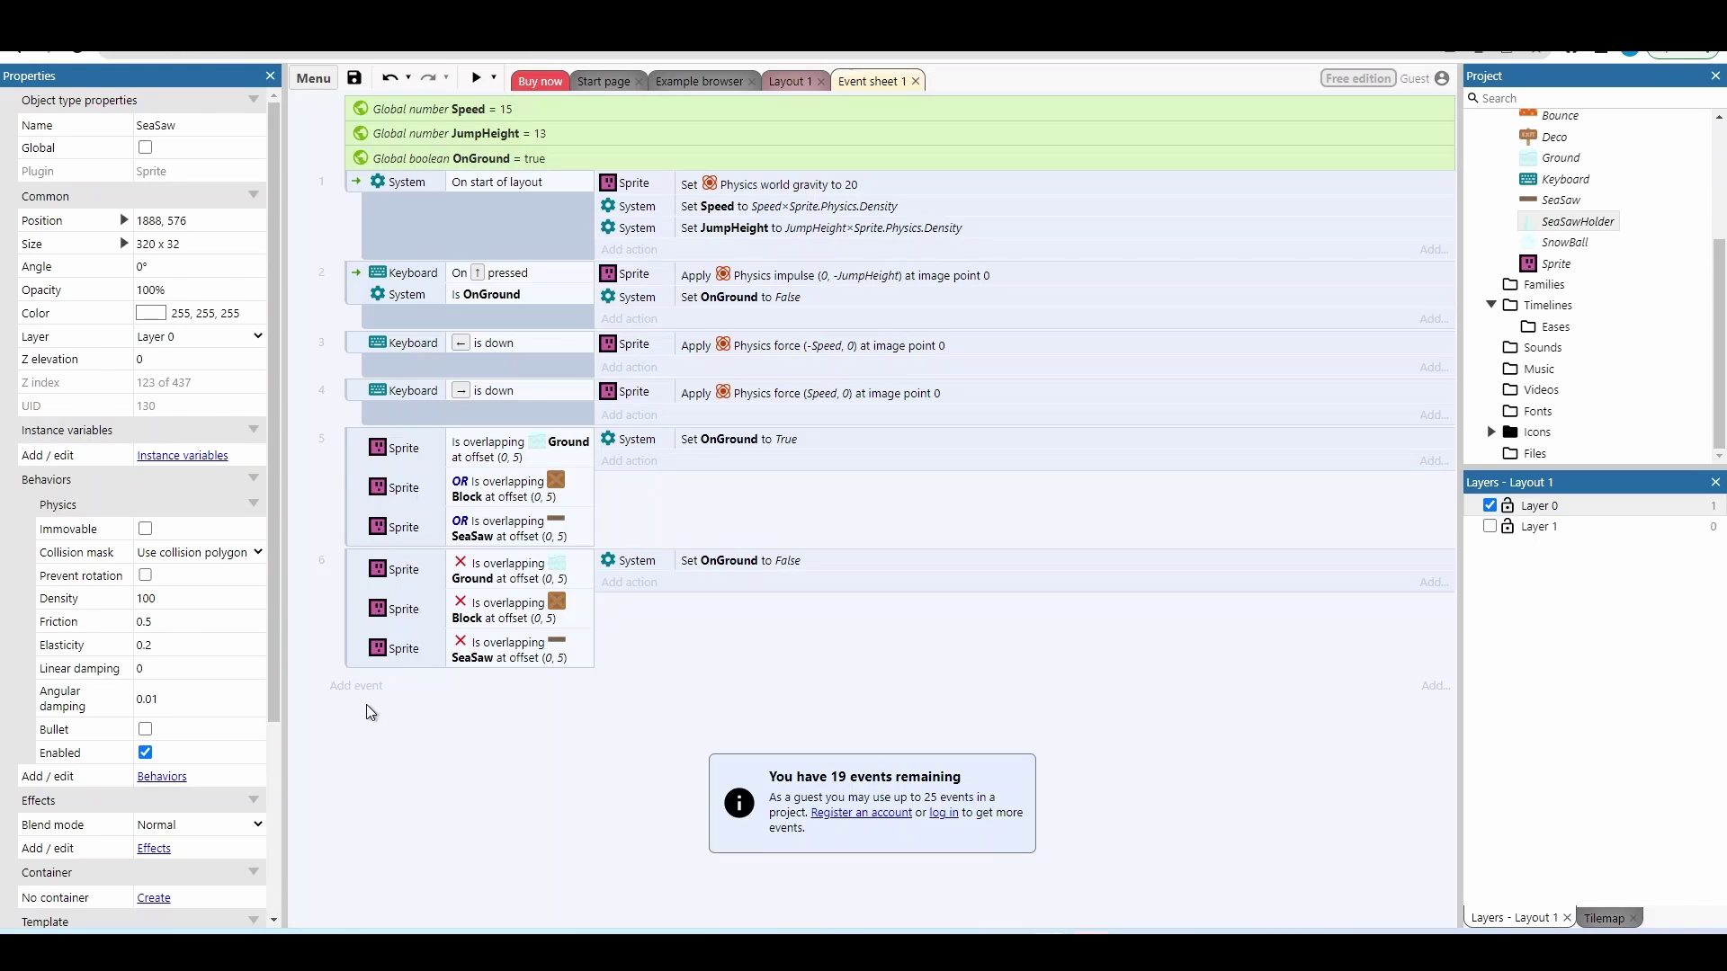
pyautogui.click(359, 689)
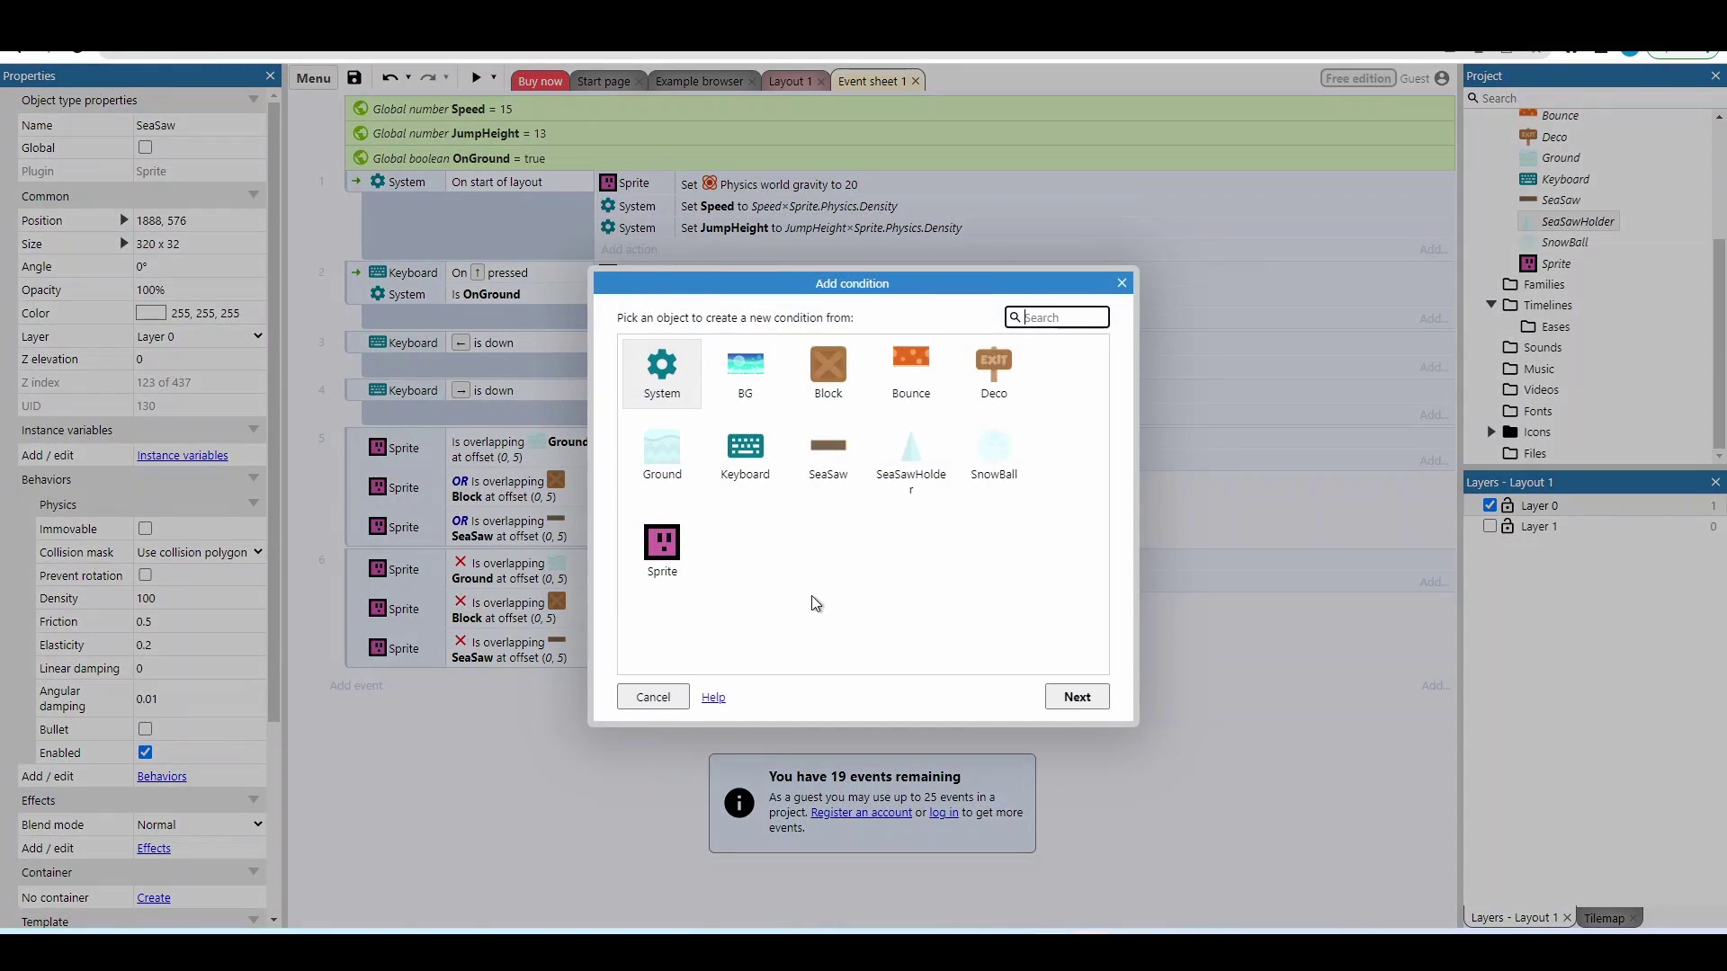
pyautogui.doubleClick(828, 454)
pyautogui.scroll(-4, 899, 486)
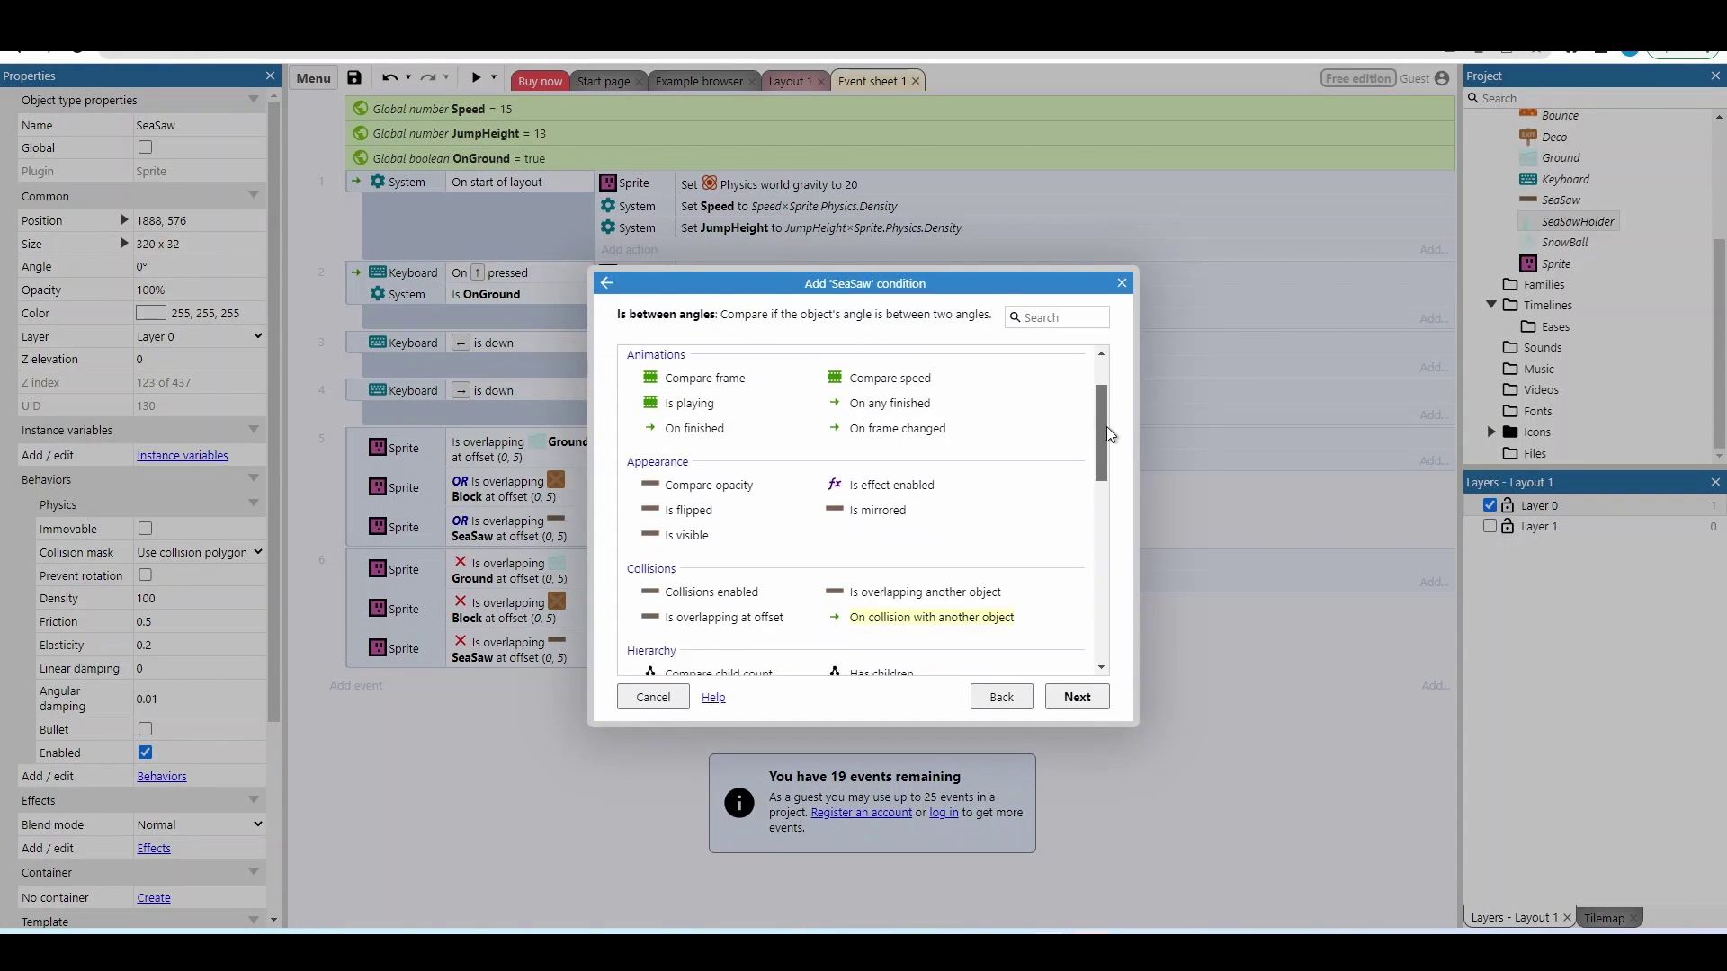
pyautogui.doubleClick(991, 492)
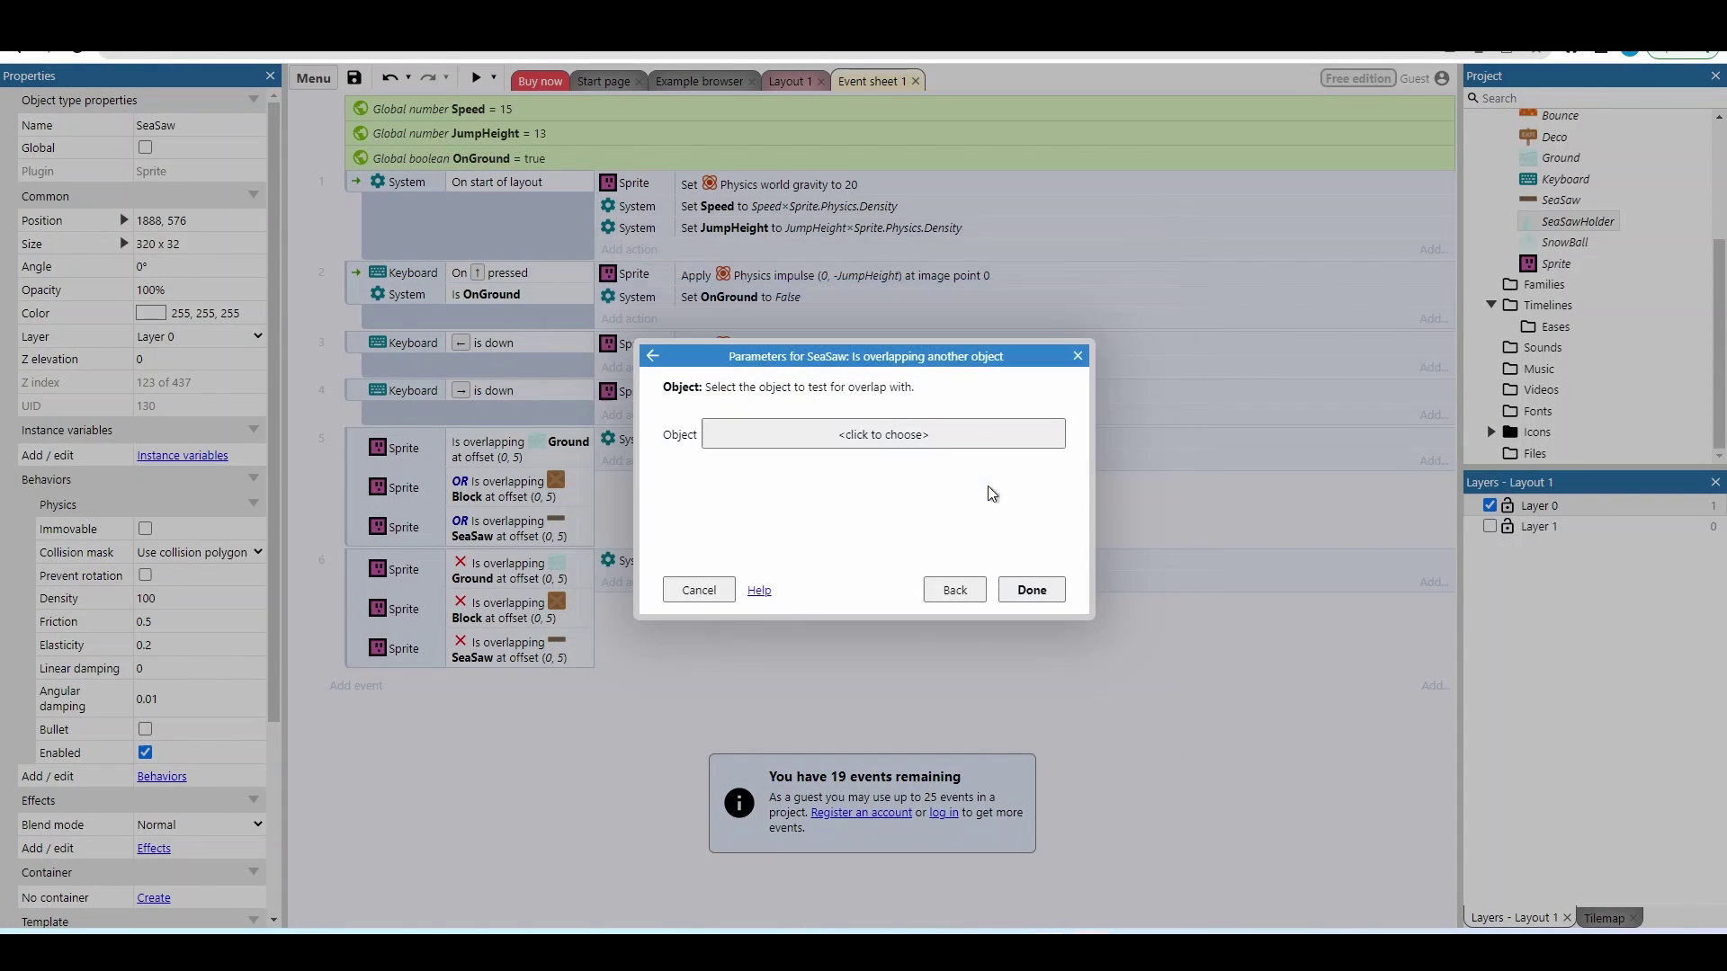
pyautogui.click(891, 433)
pyautogui.doubleClick(891, 425)
# Add a SeaSaw action to the overlap event that creates a limited revolute joint to SeaSawHolder, with lower angle -60 and upper angle 60
pyautogui.click(621, 688)
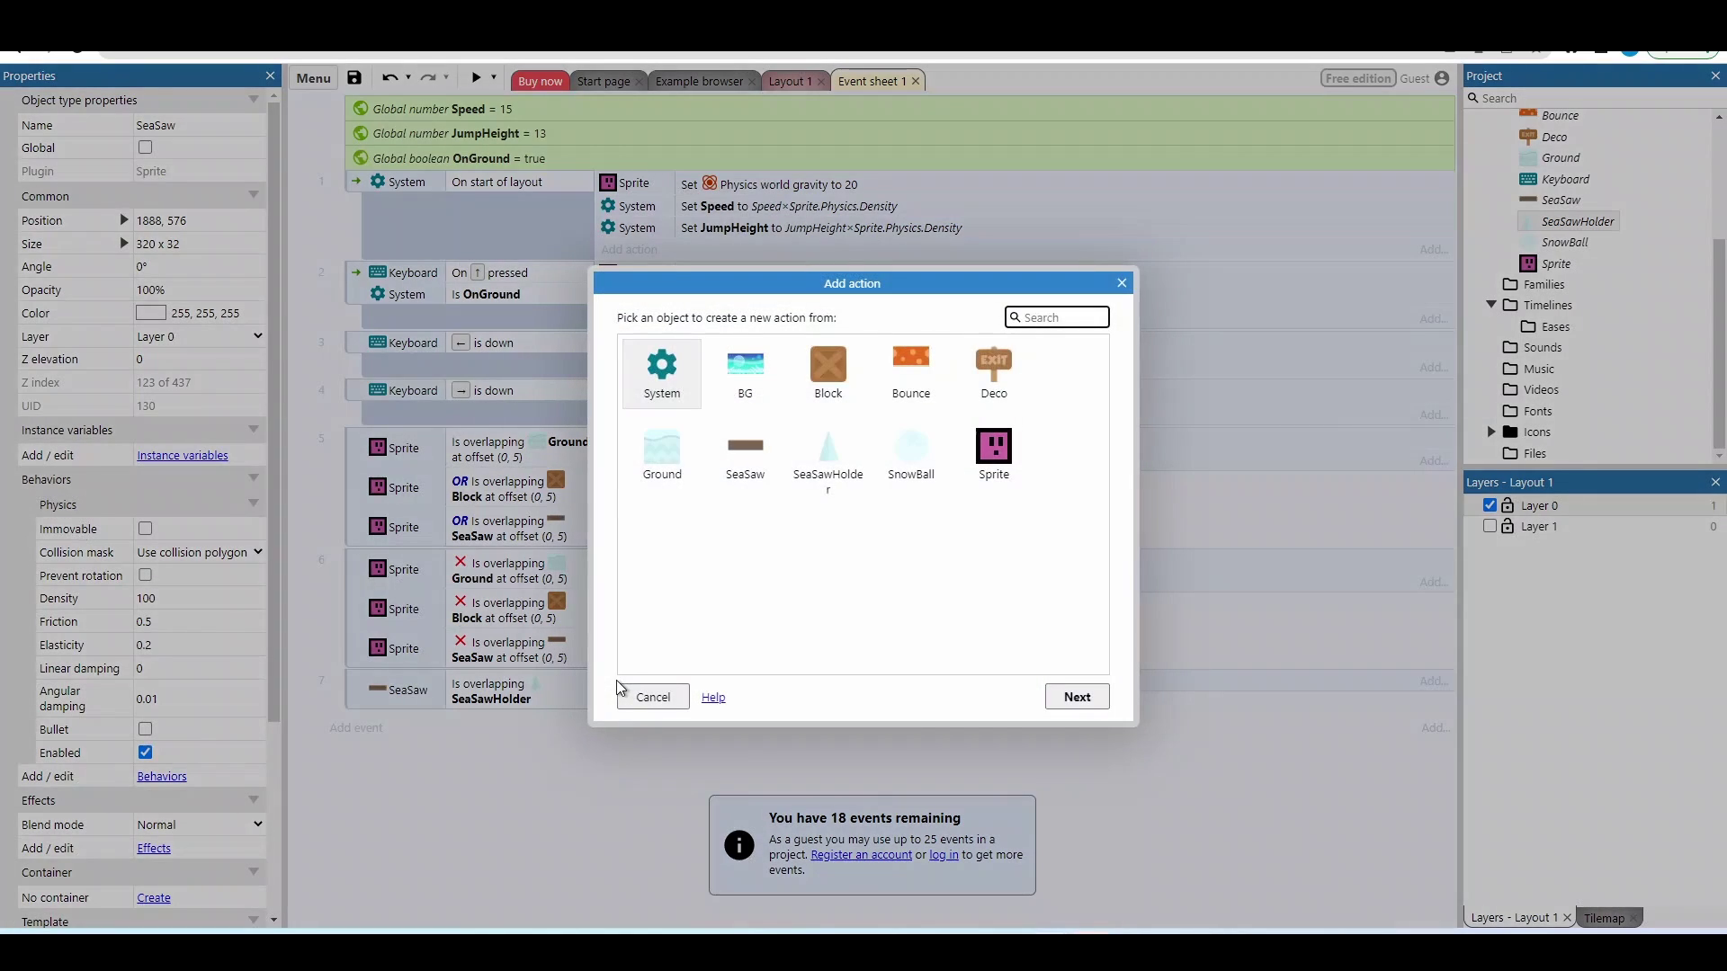
pyautogui.doubleClick(737, 468)
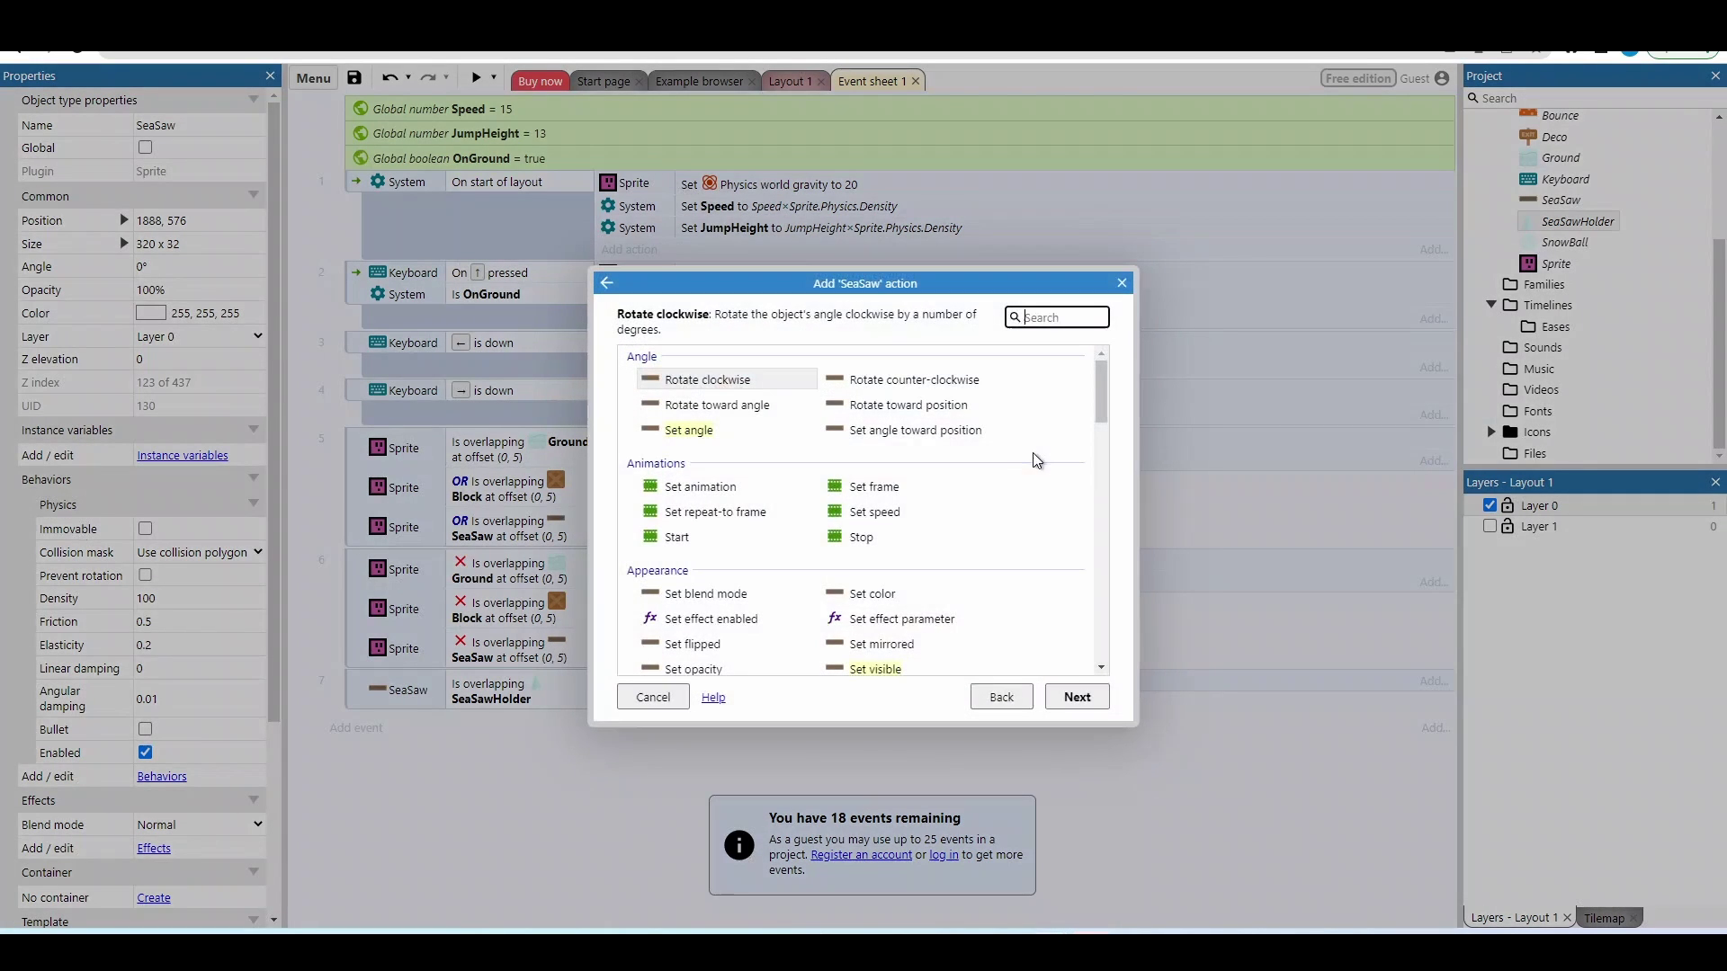
pyautogui.moveTo(1103, 409); pyautogui.dragTo(1101, 556)
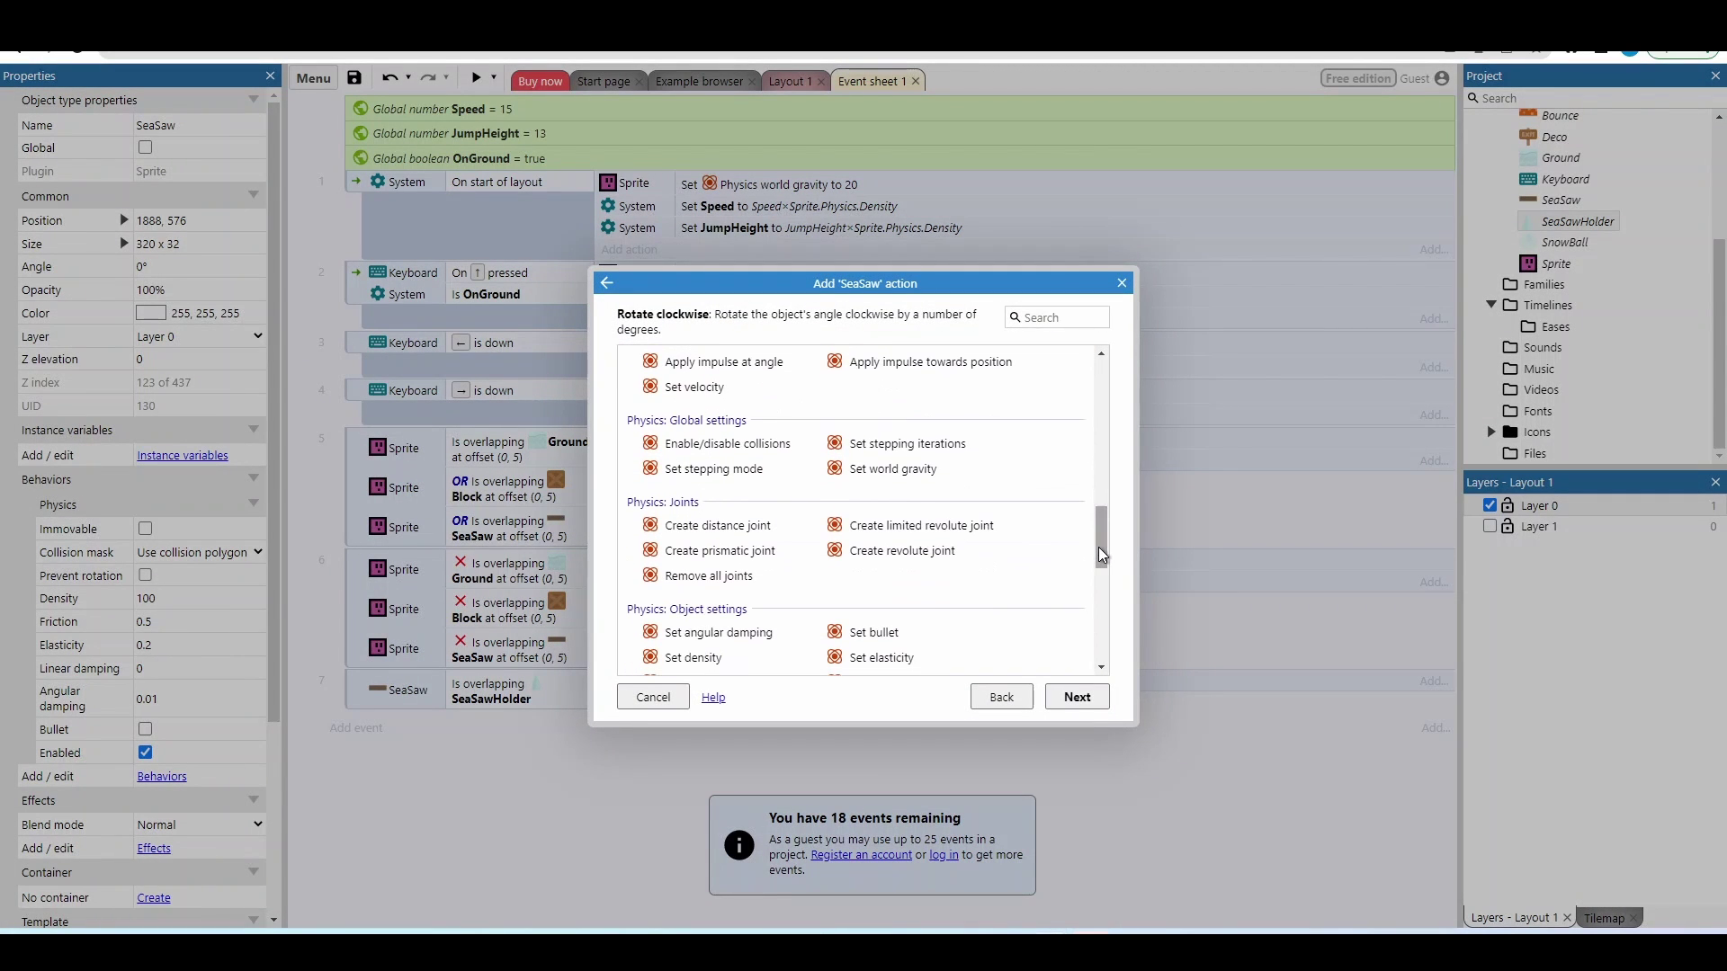
pyautogui.click(956, 533)
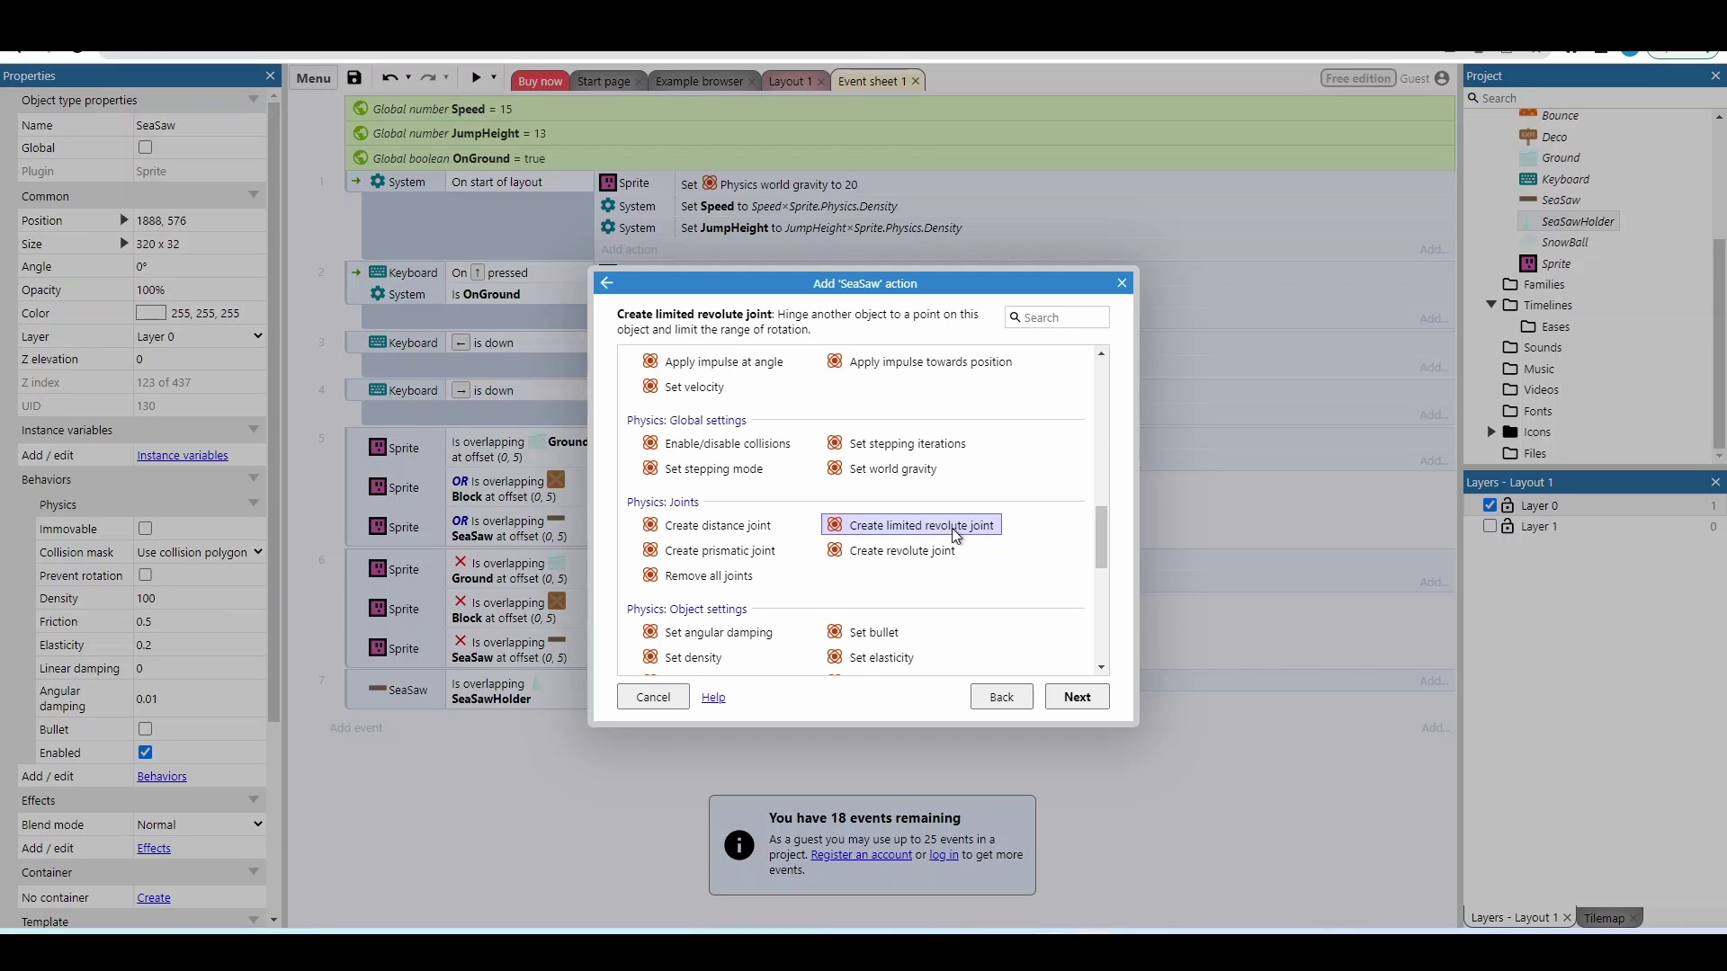
pyautogui.doubleClick(956, 526)
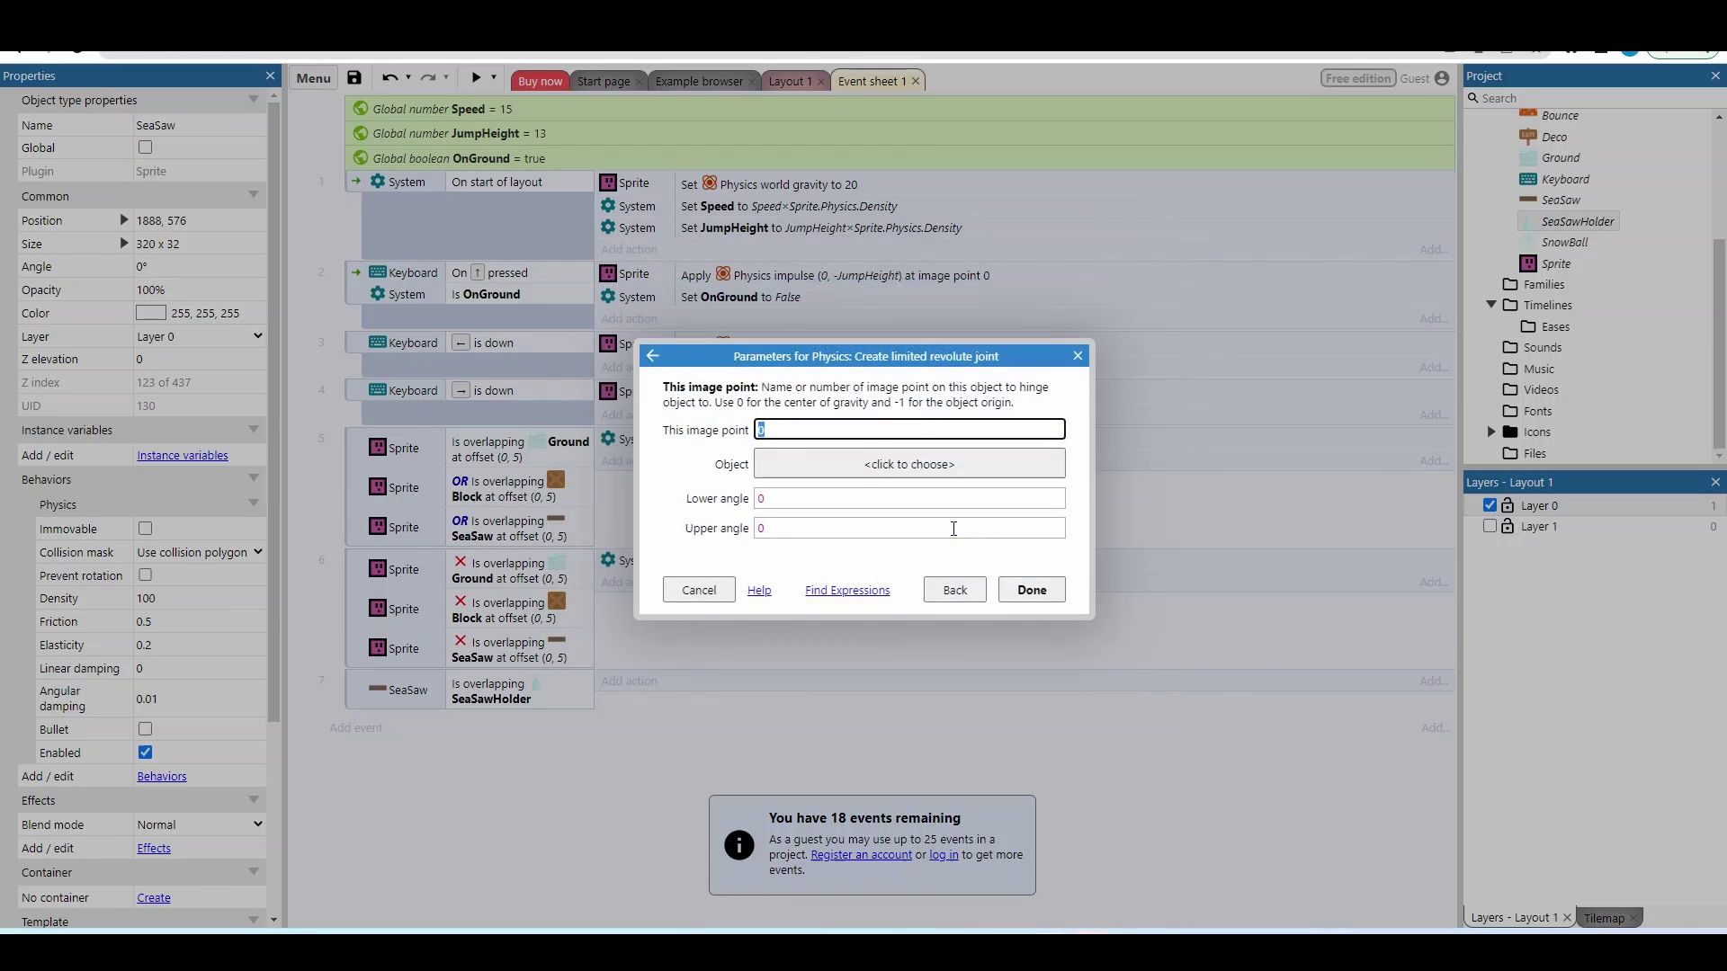
pyautogui.click(814, 465)
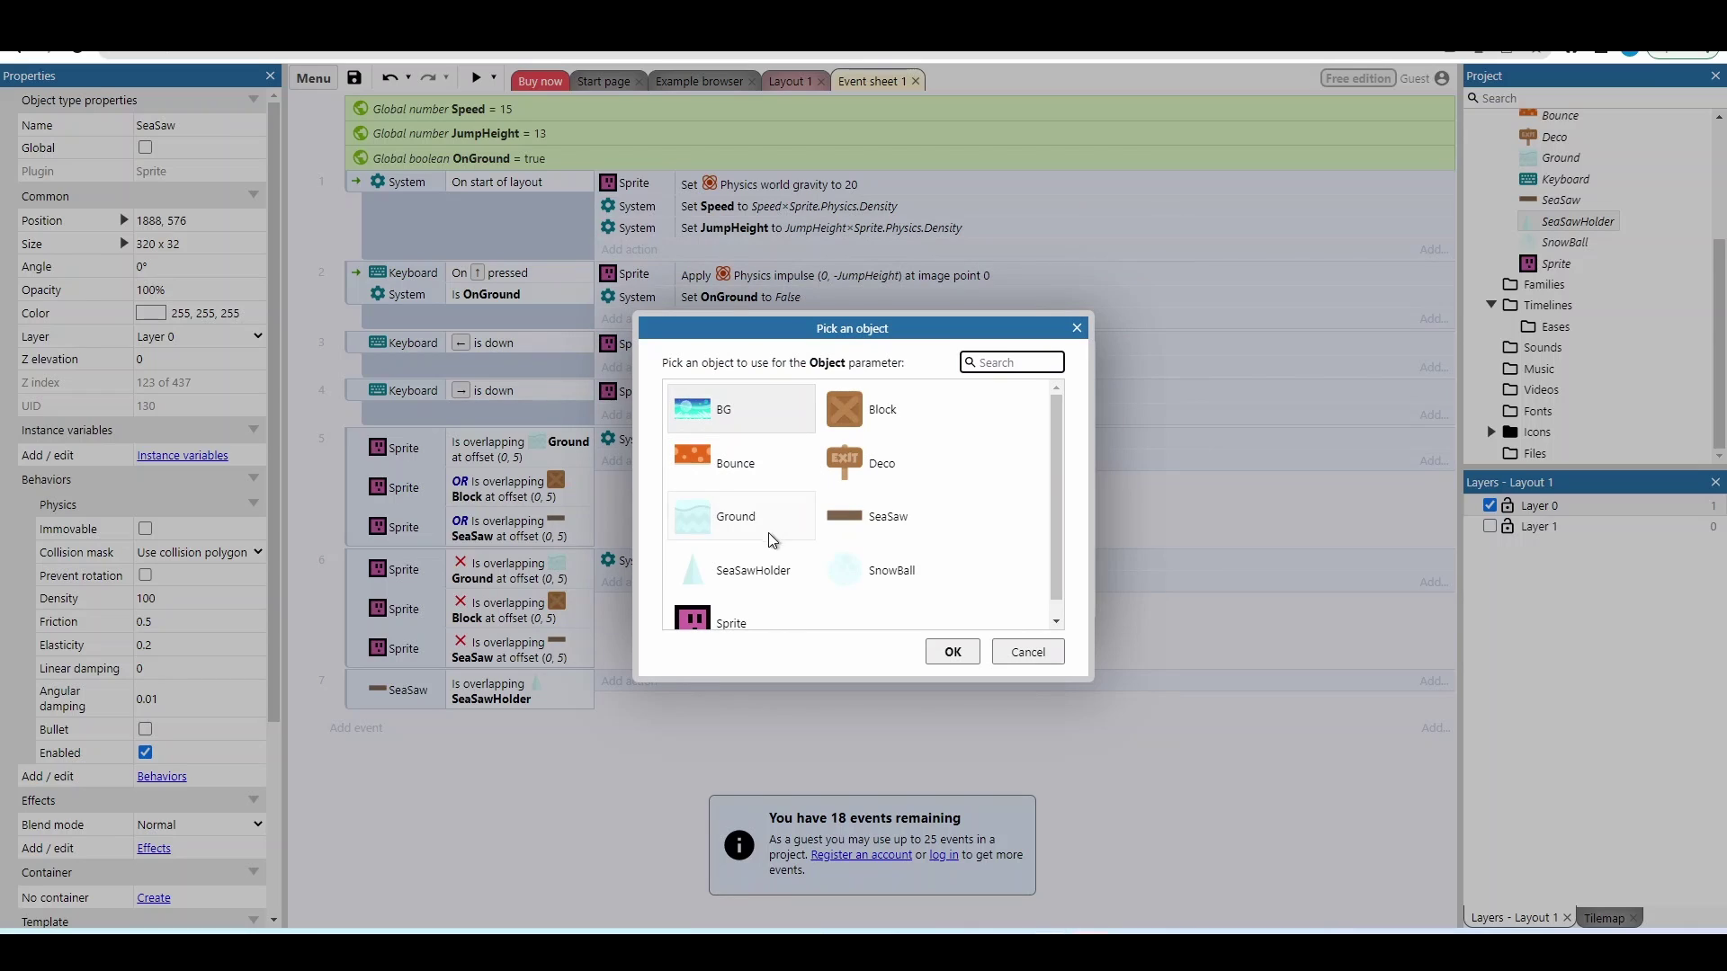
pyautogui.click(748, 584)
pyautogui.doubleClick(748, 584)
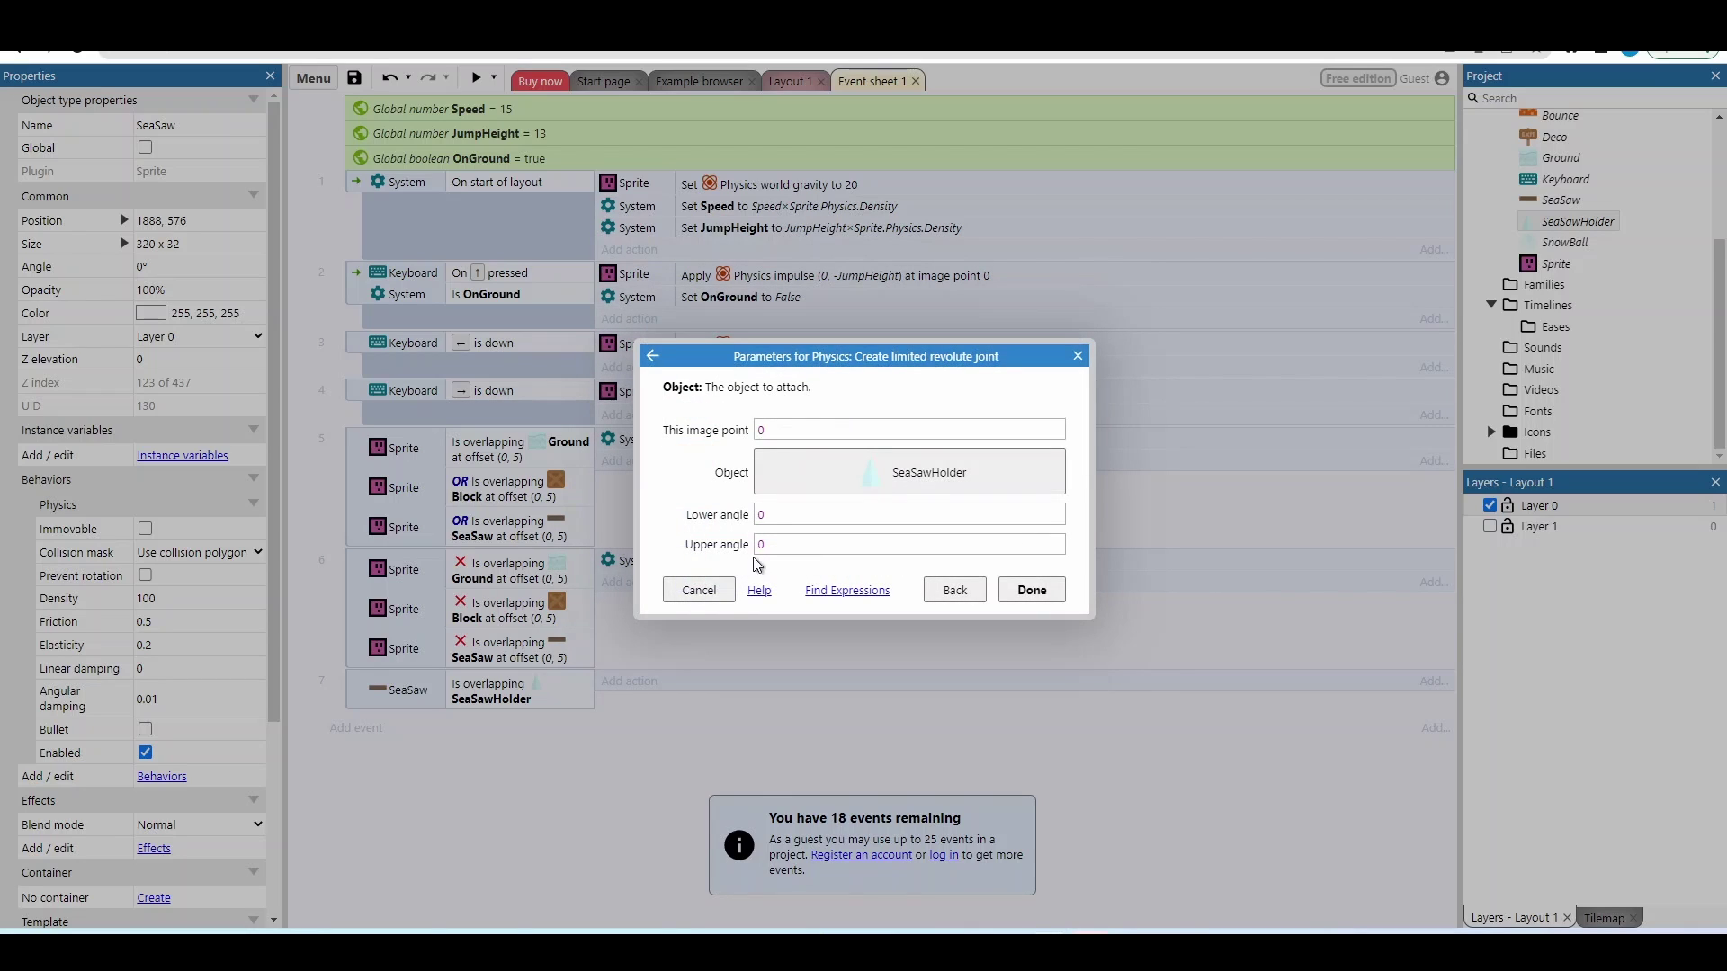
pyautogui.click(774, 517)
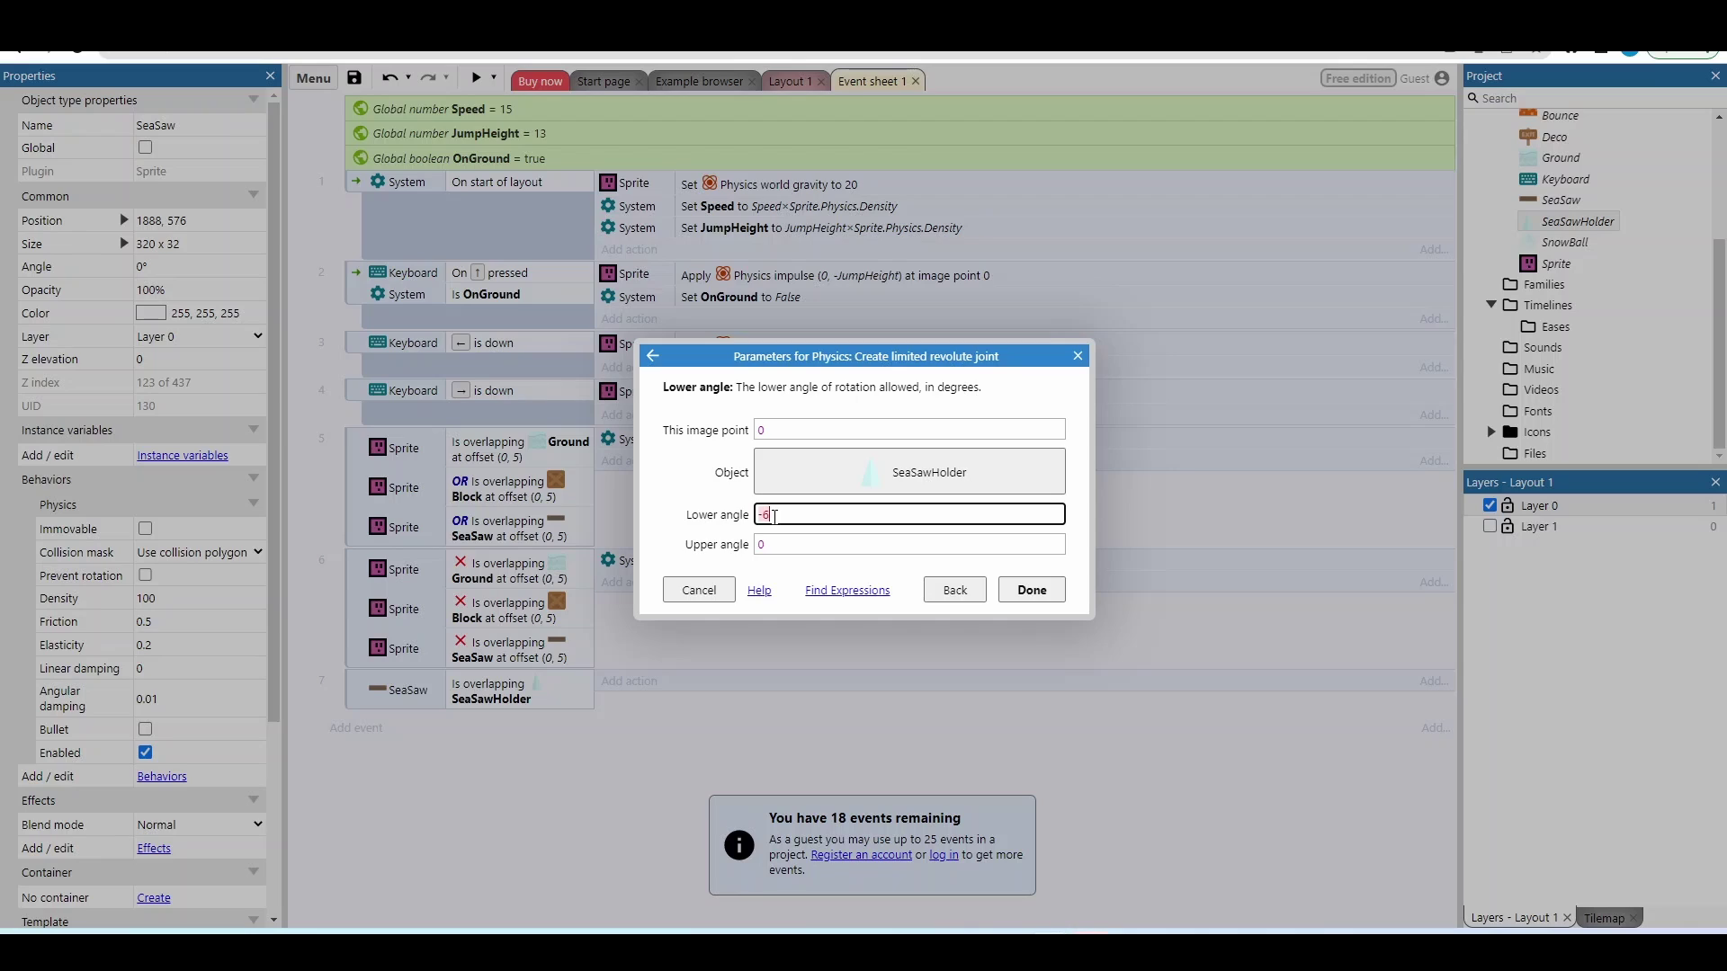
pyautogui.press('Tab')
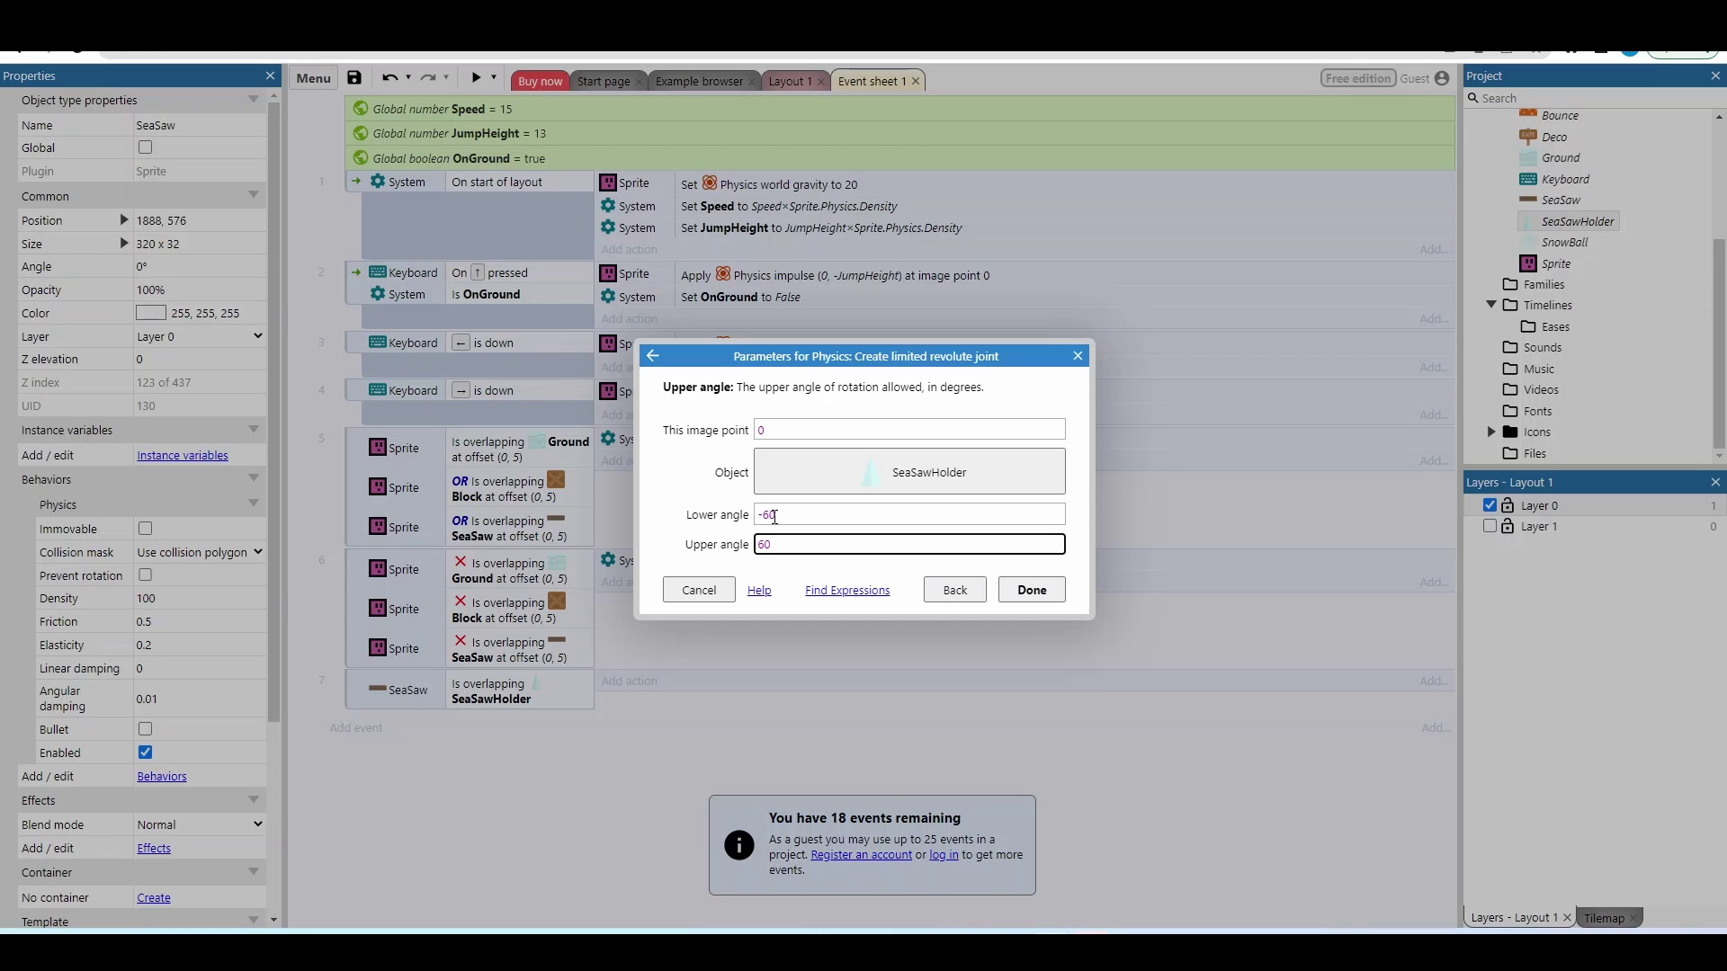
pyautogui.press('Return')
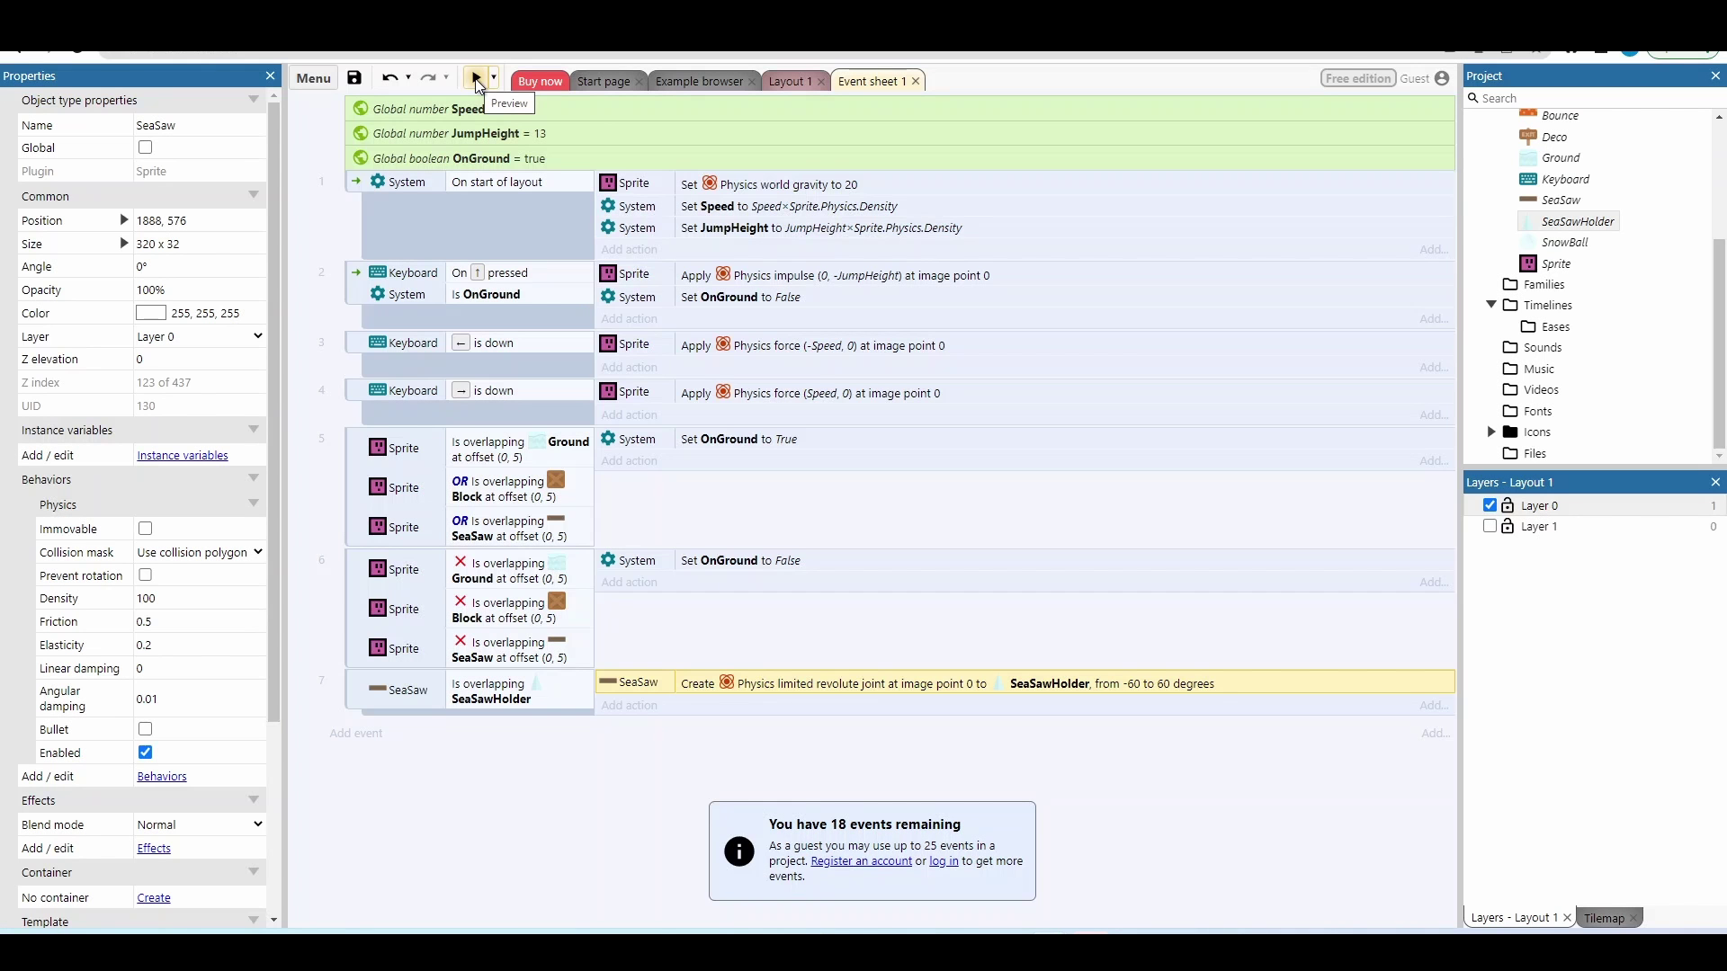
# Preview the layout and test the hinged seesaw by moving and jumping the player on both of its sides
pyautogui.click(477, 79)
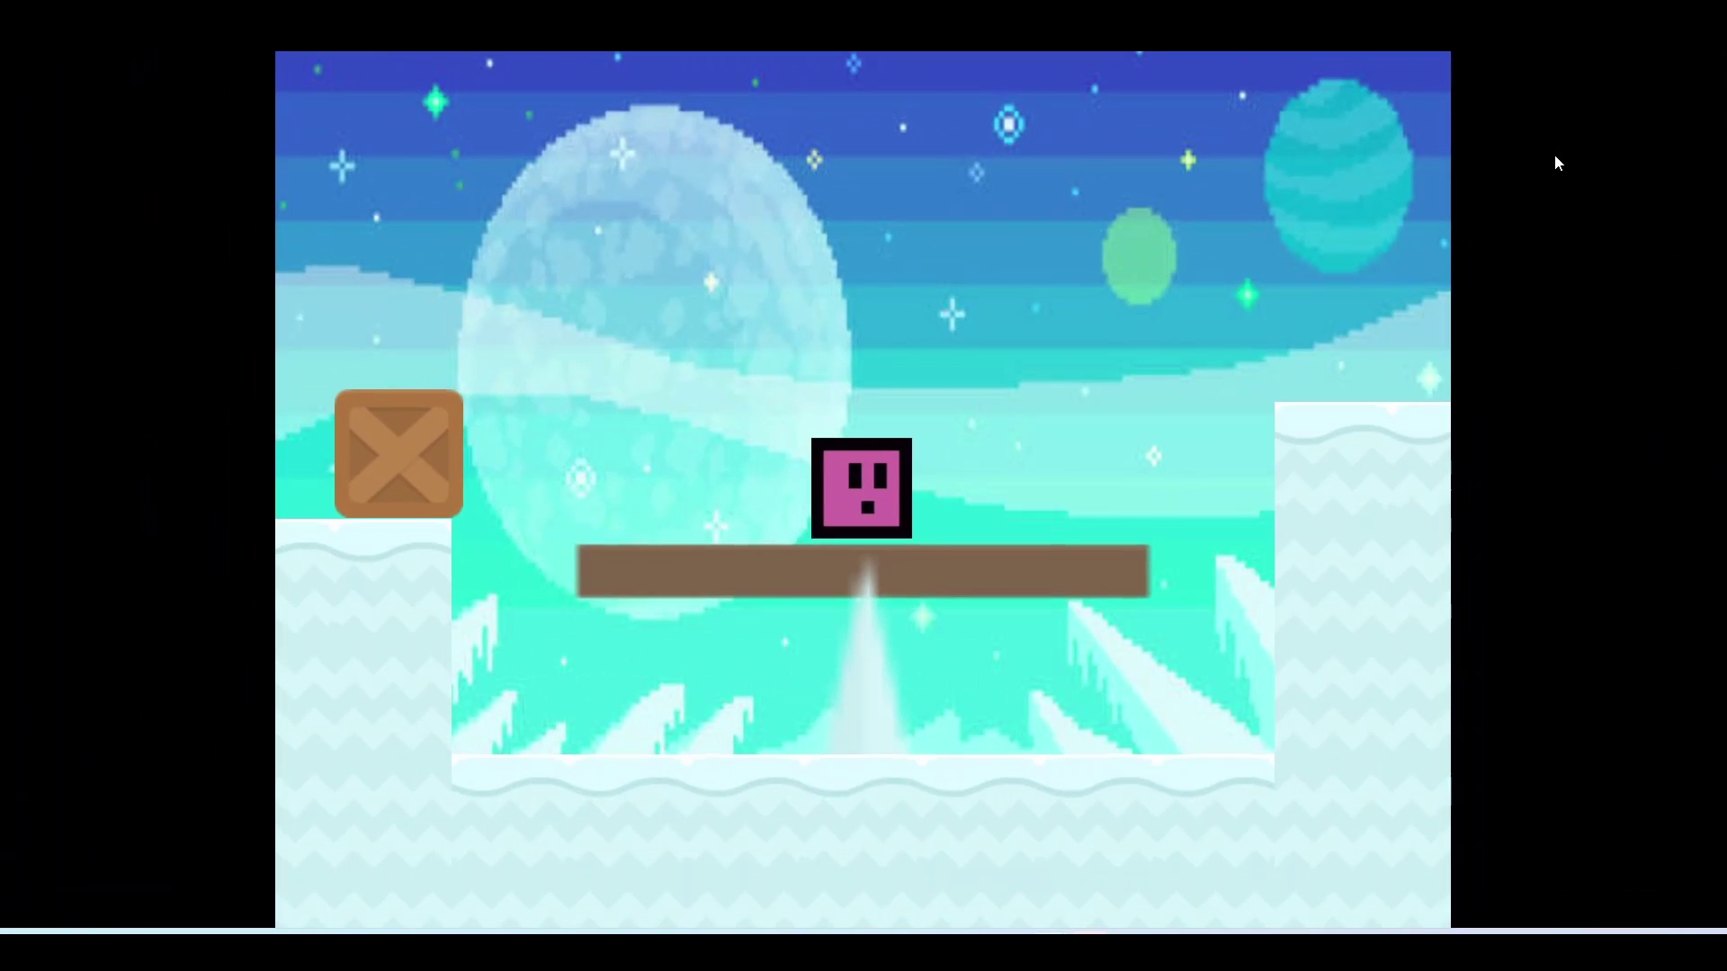
pyautogui.press('Left')
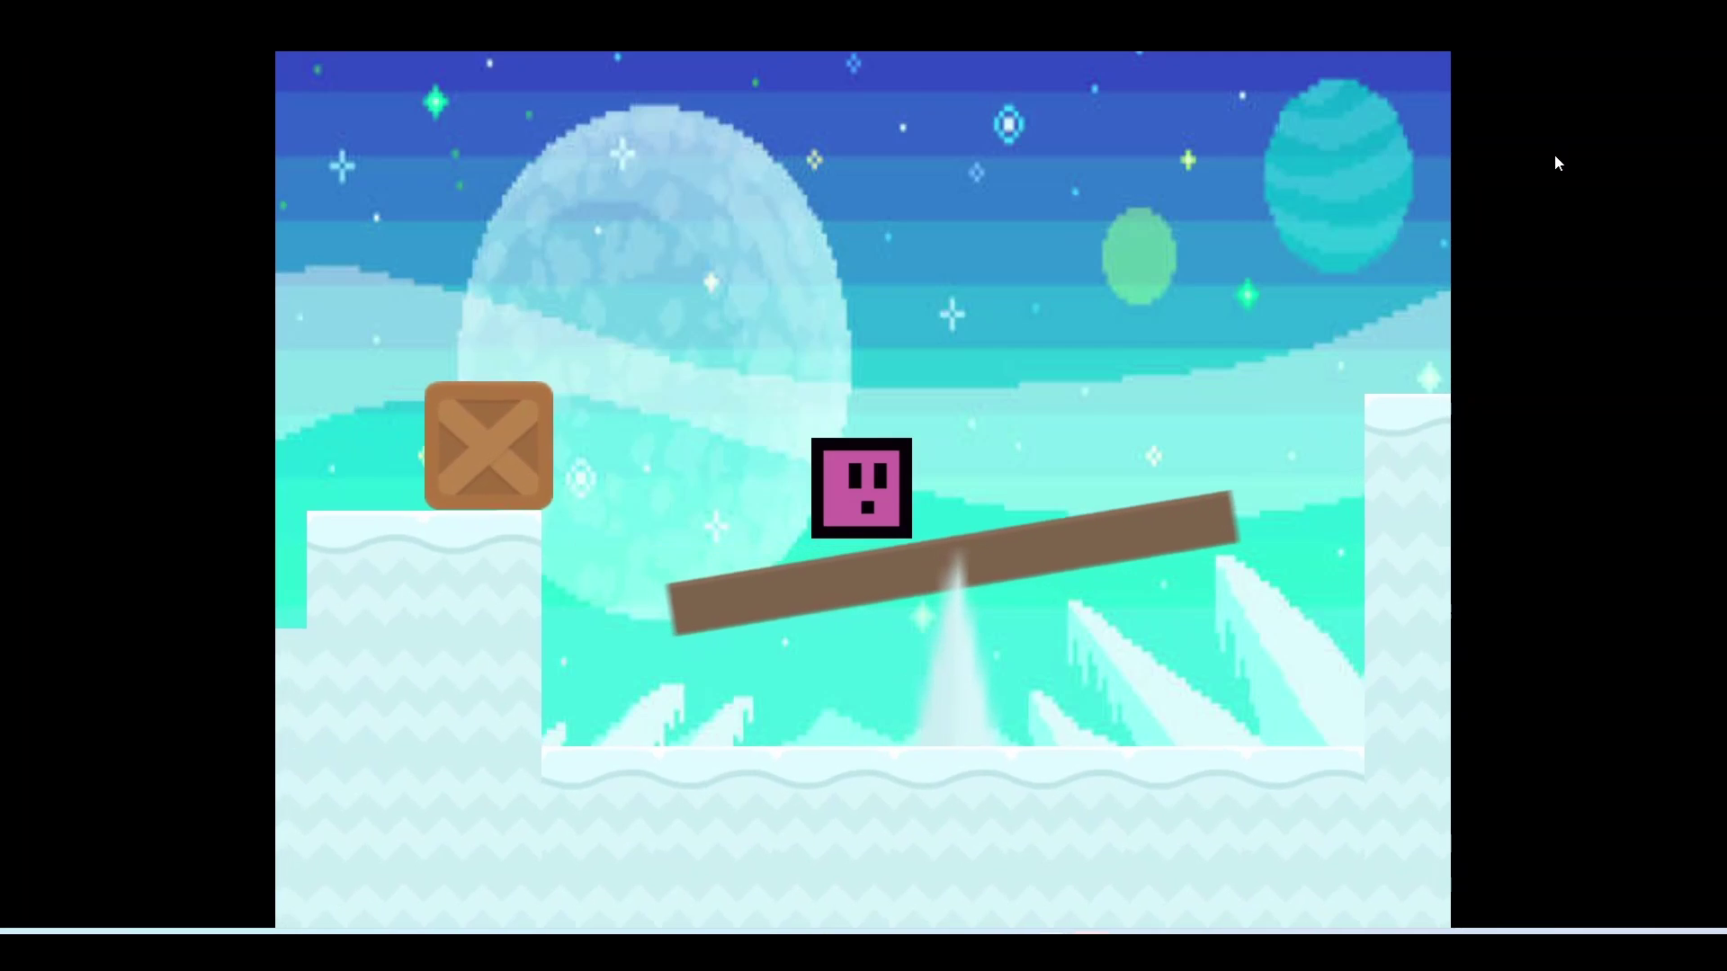
pyautogui.press('Up')
pyautogui.press('Right')
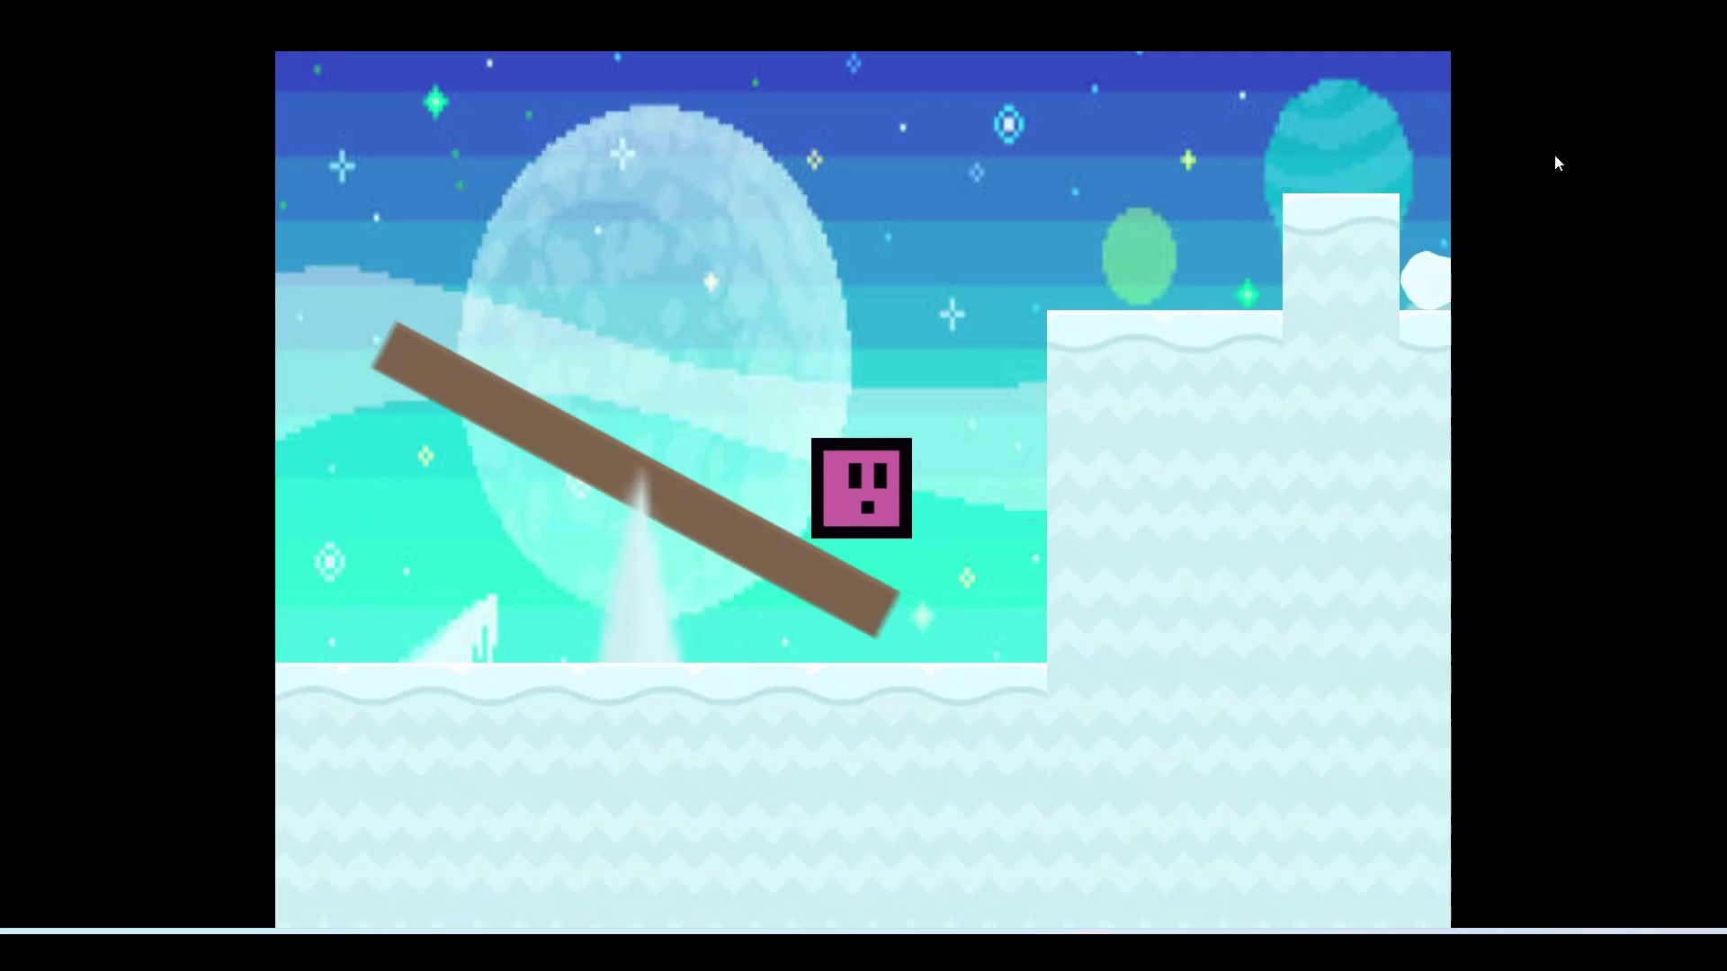
pyautogui.press('Up')
pyautogui.press('Left')
pyautogui.press('Right')
pyautogui.press('Left')
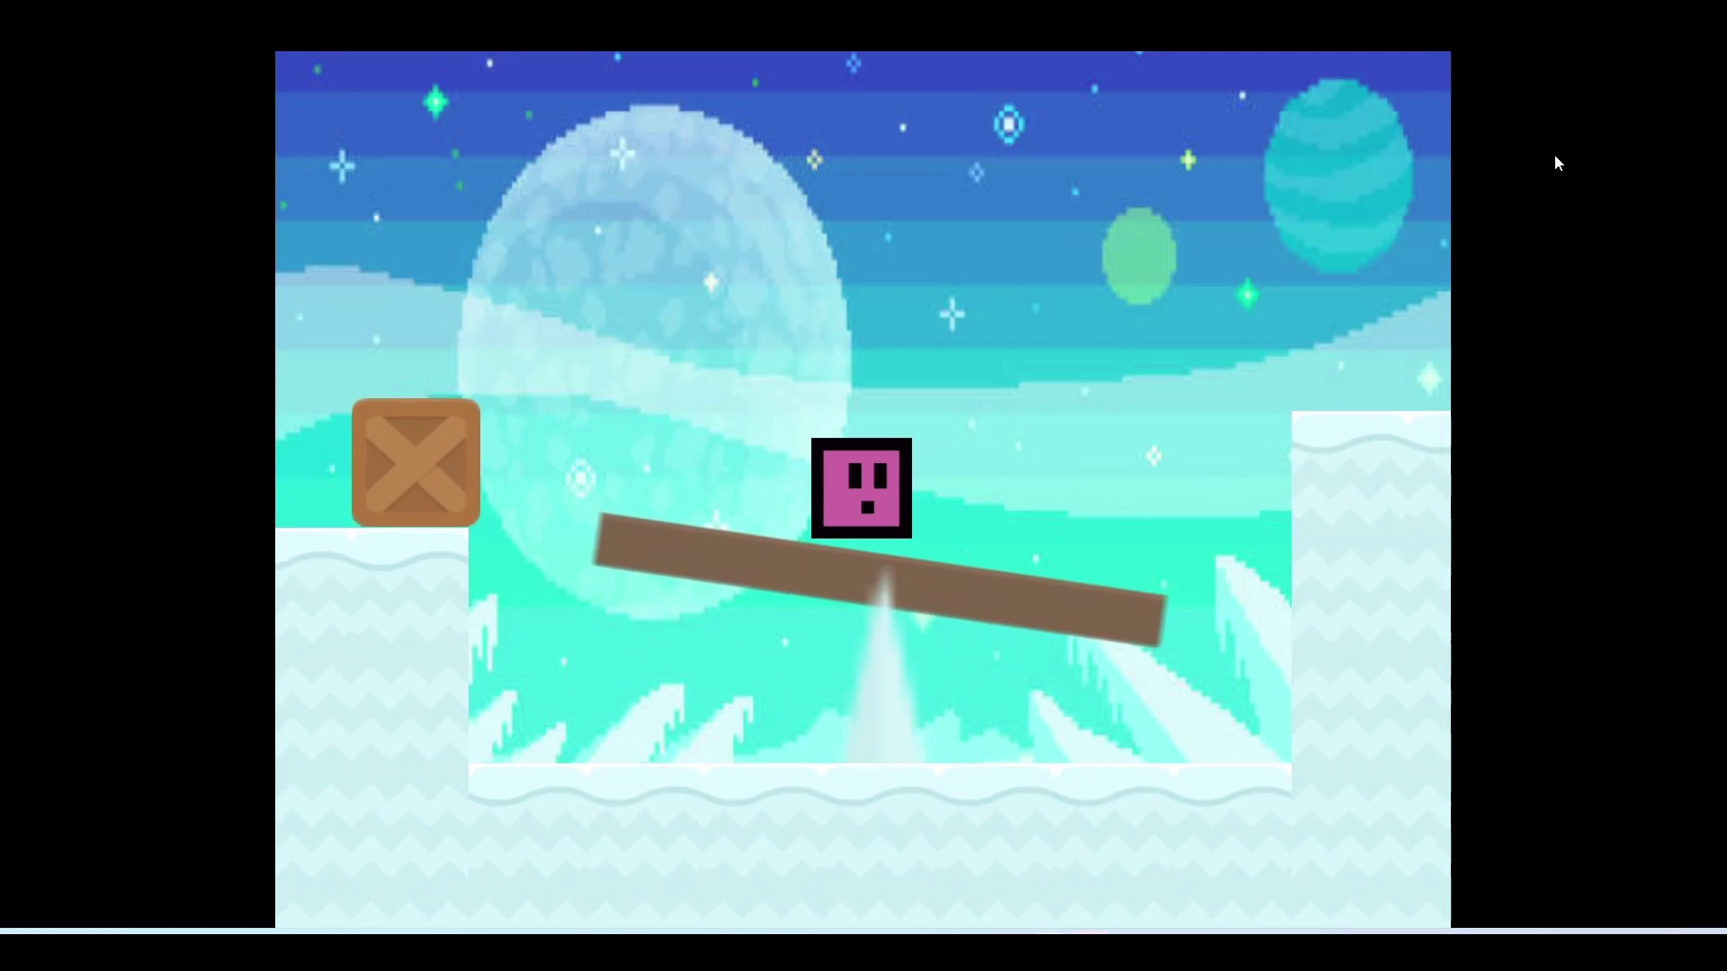
pyautogui.press('Right')
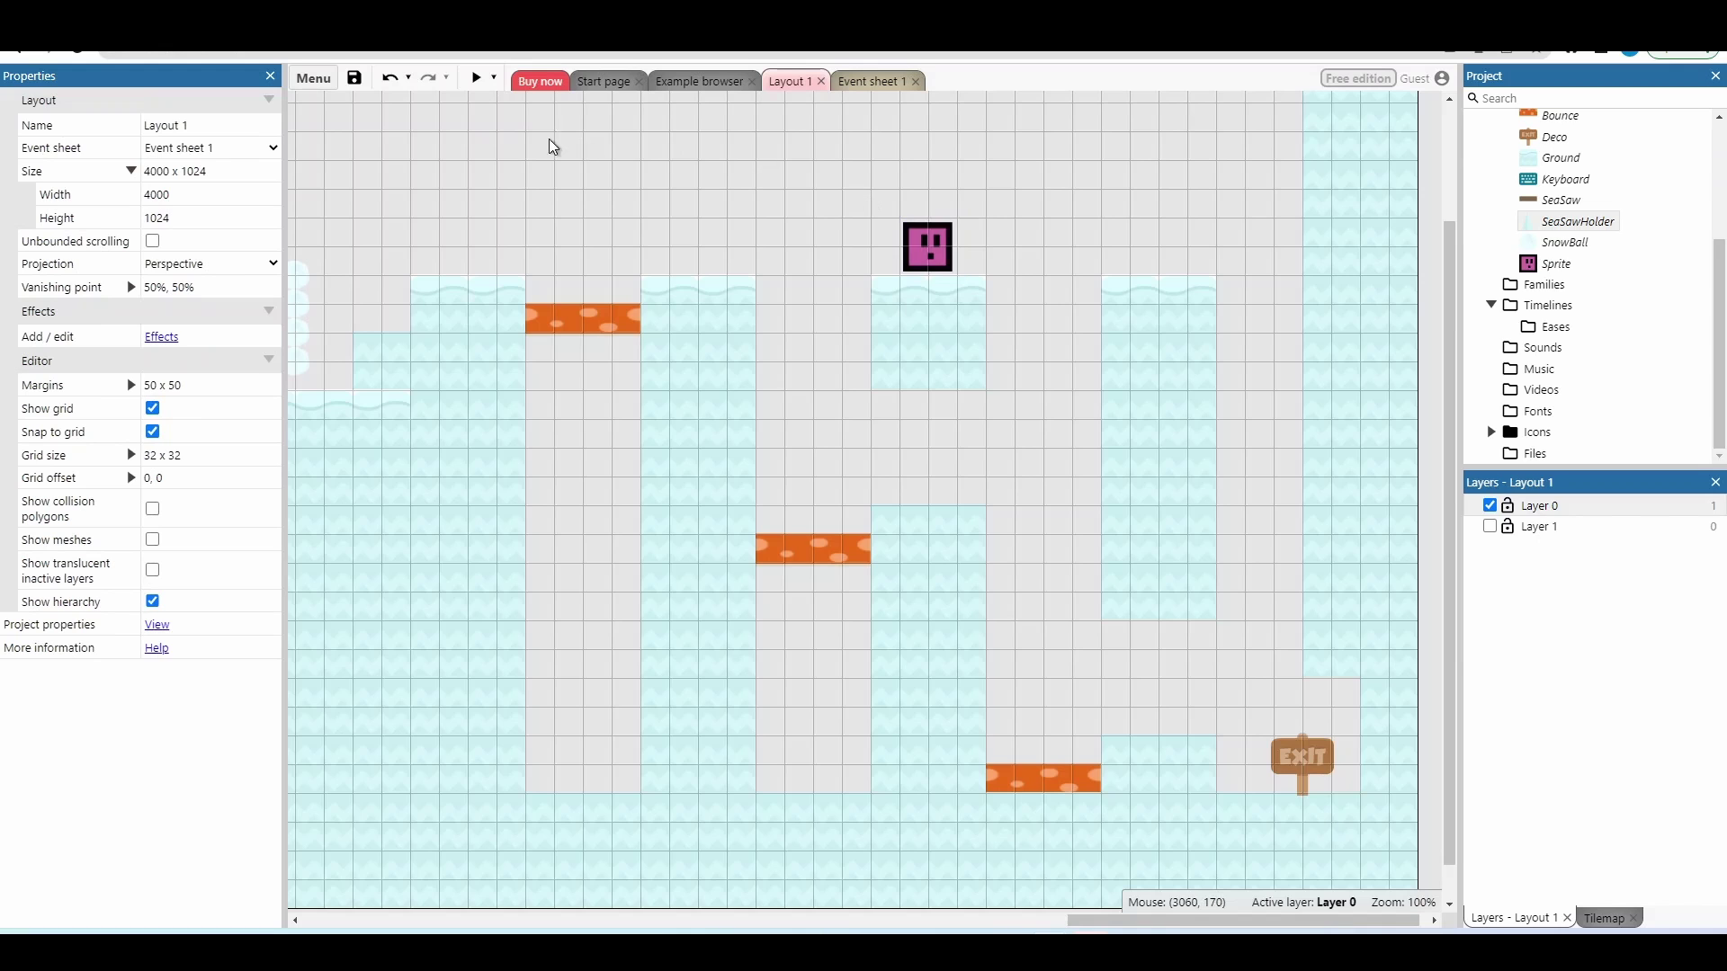
# Preview the layout and test the player's movement and jumping across the platforms near the exit
pyautogui.click(475, 77)
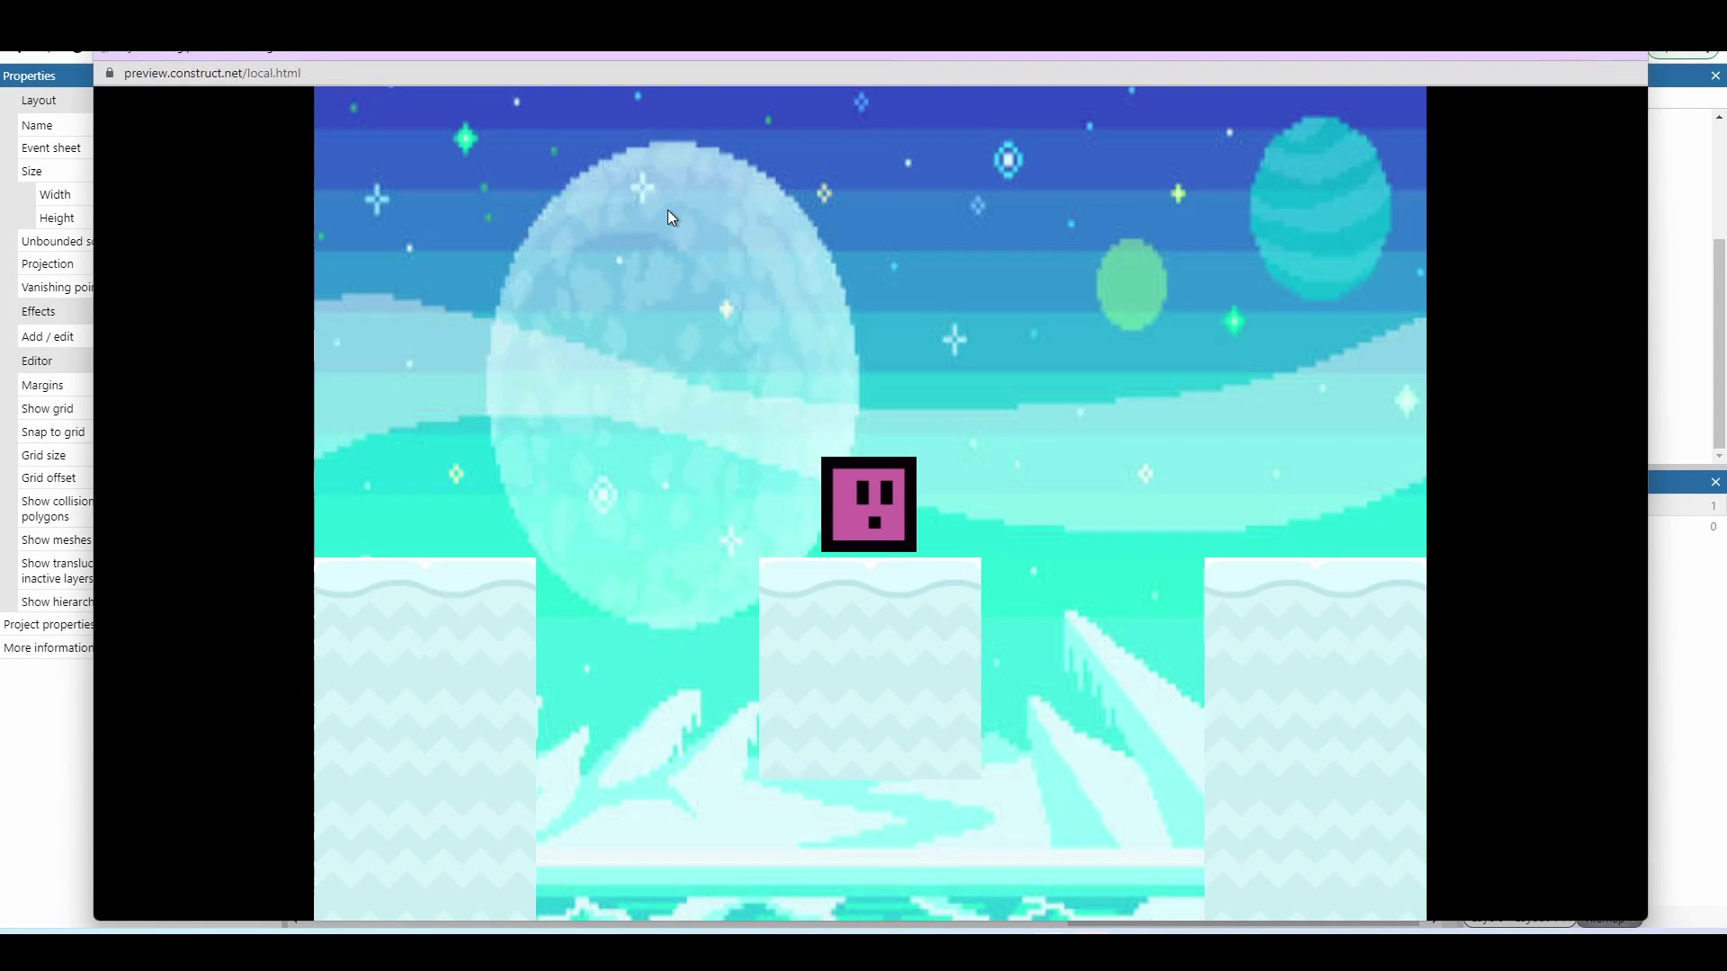
pyautogui.press('Right')
pyautogui.press('Up')
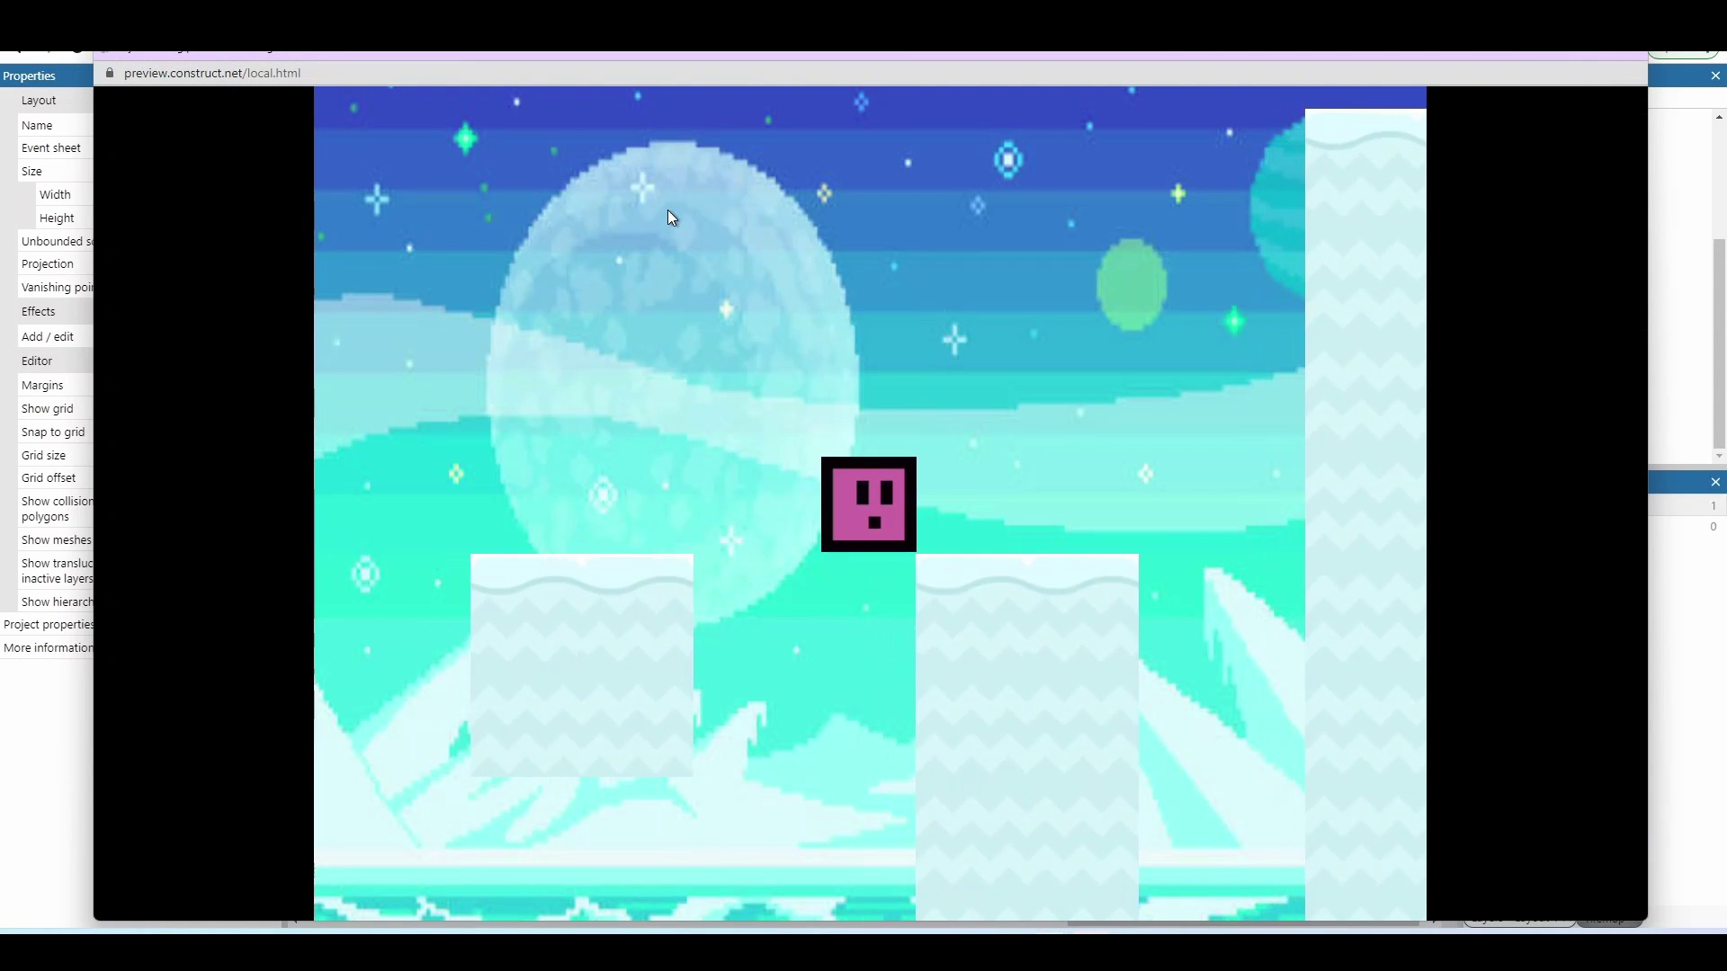
pyautogui.press('Left')
pyautogui.press('Up')
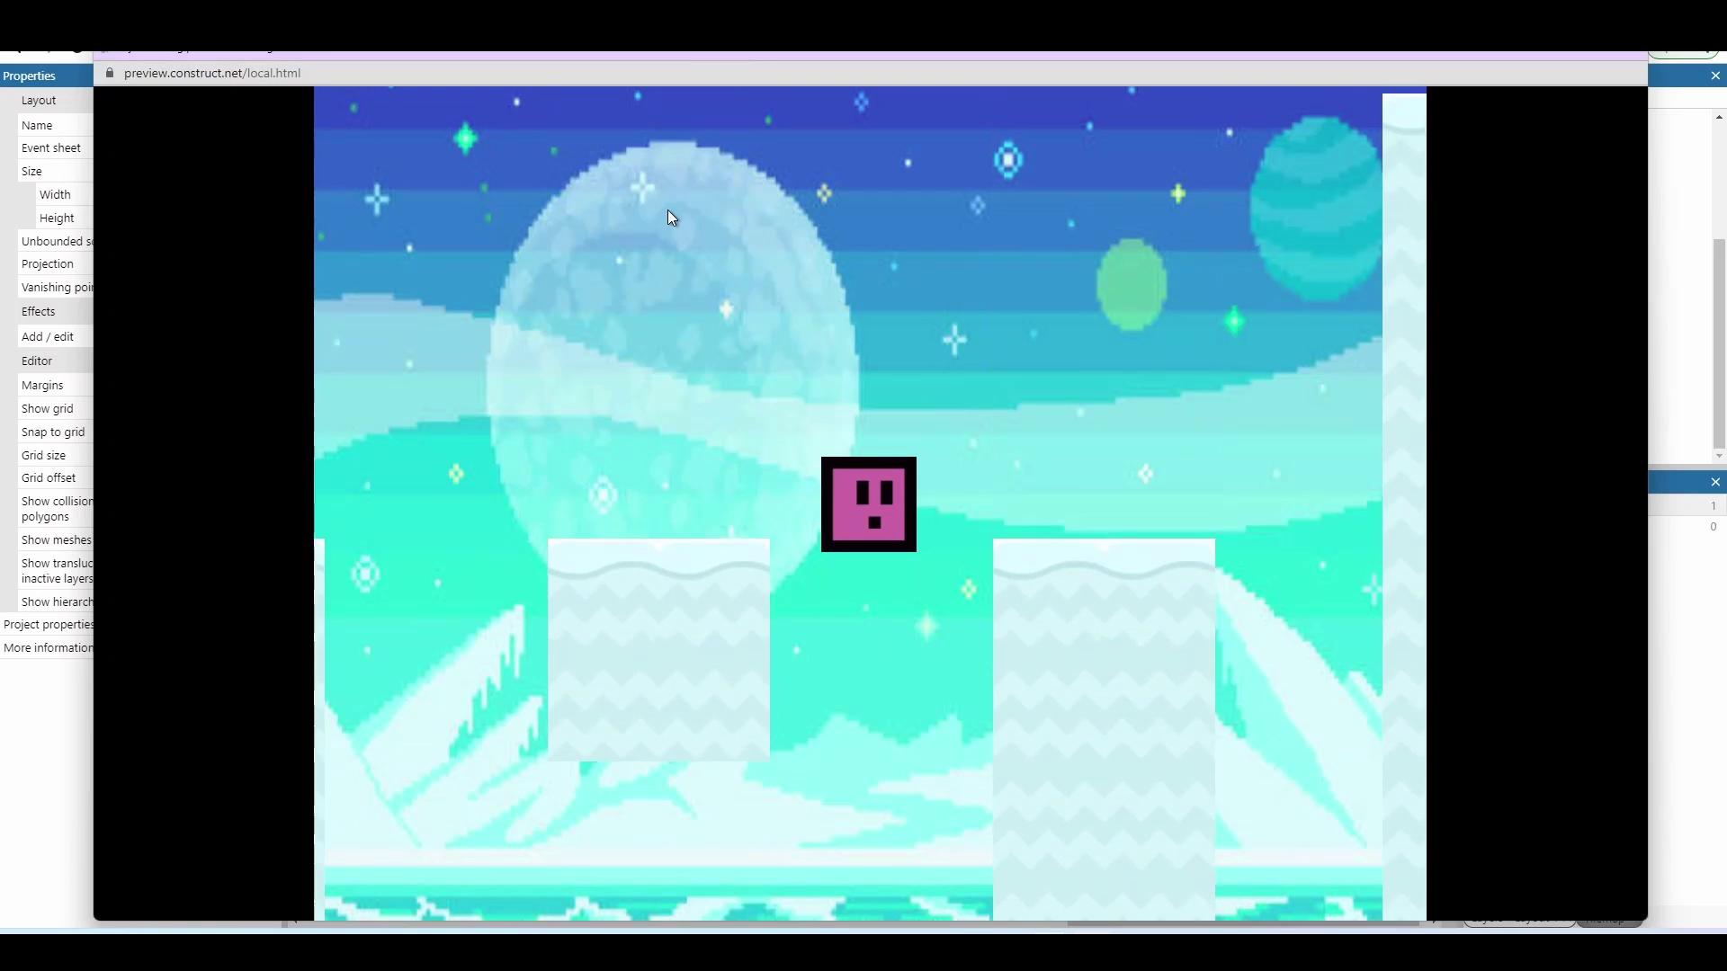
pyautogui.press('Up')
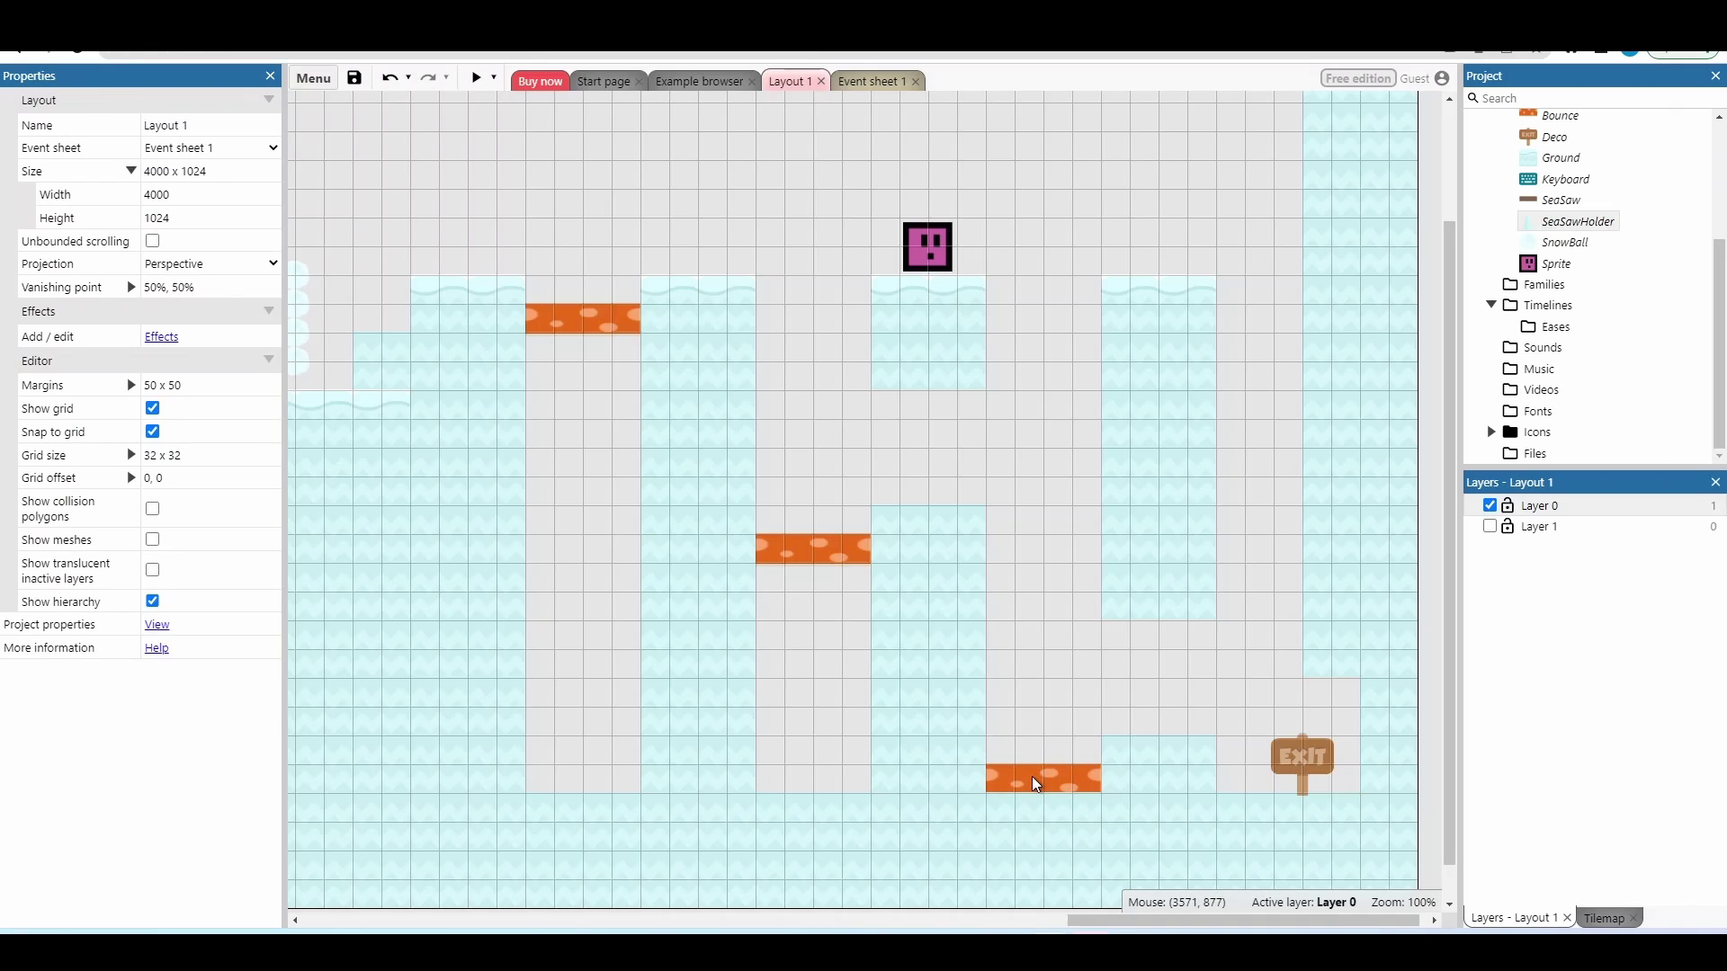
# Select the Bounce block nearest the exit sign and examine its Physics friction and elasticity settings
pyautogui.click(1037, 786)
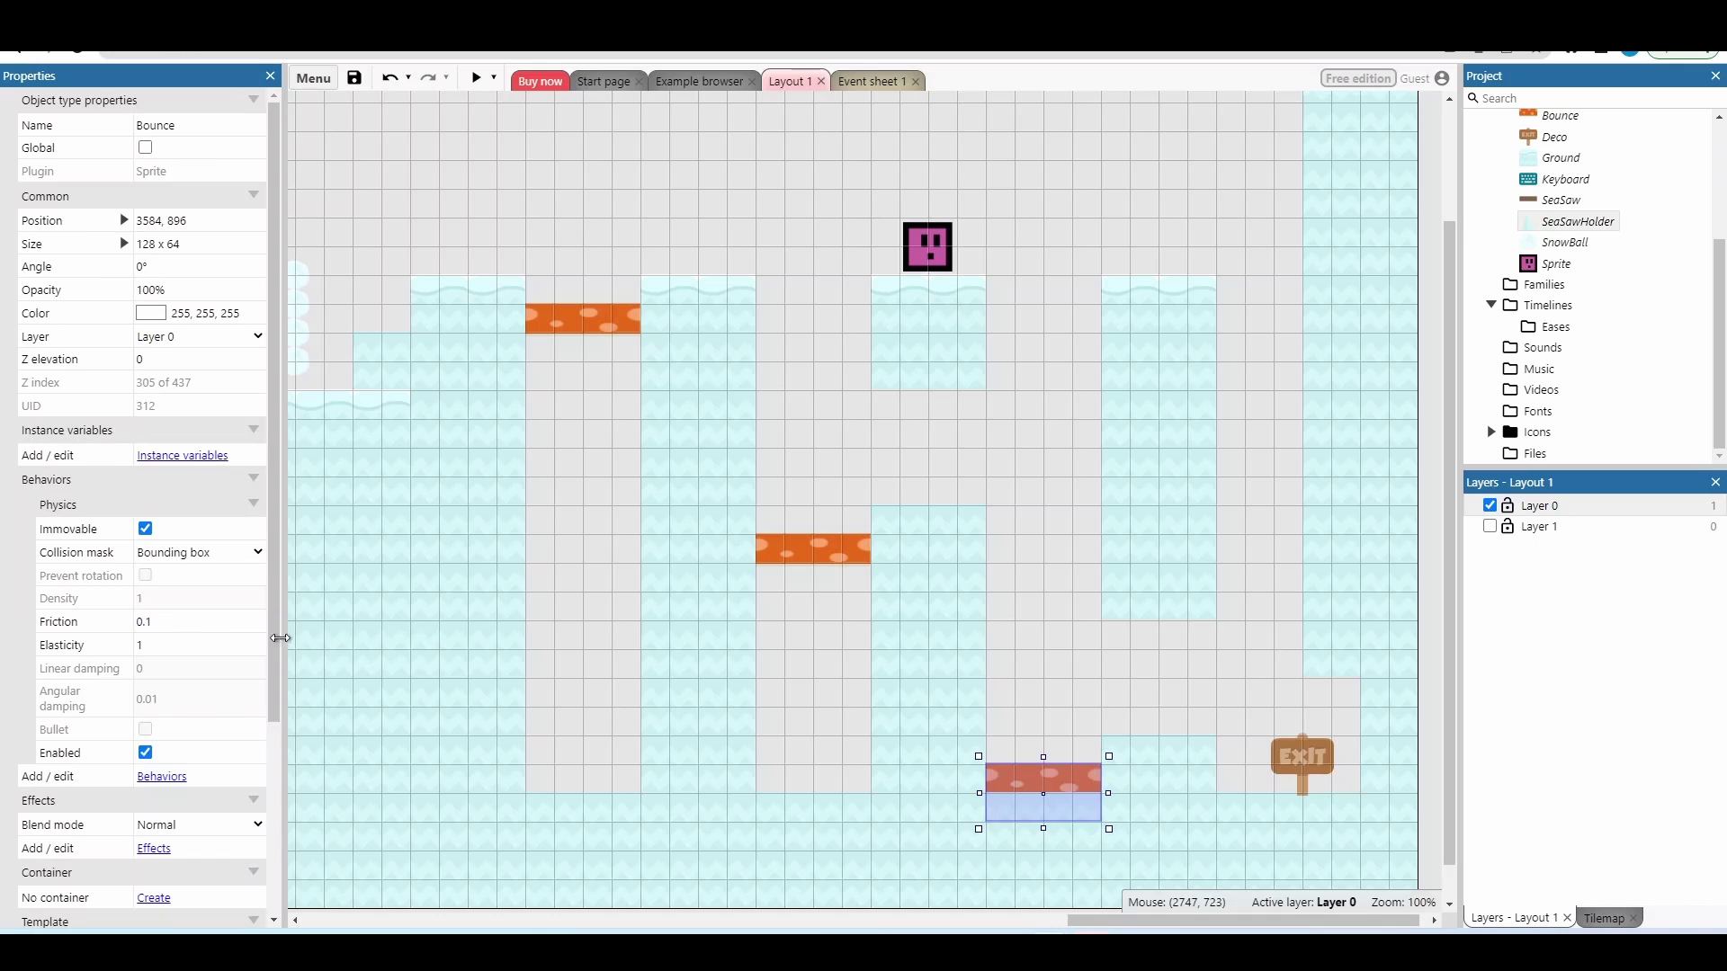
pyautogui.click(171, 620)
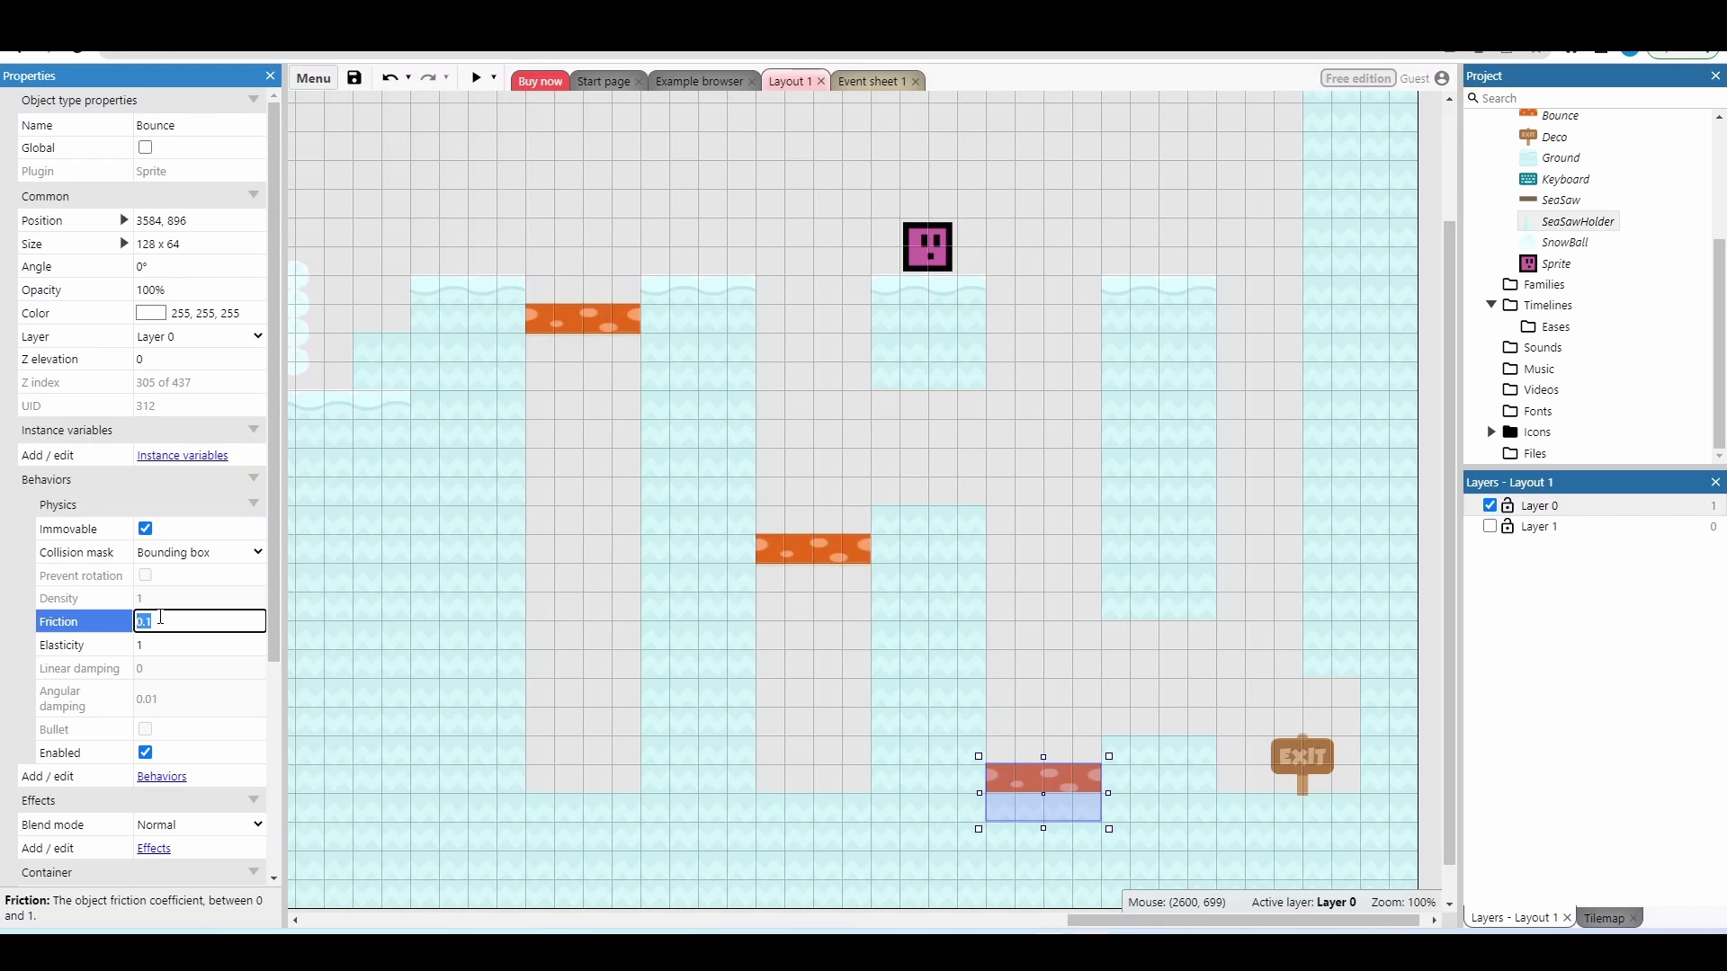
pyautogui.click(161, 644)
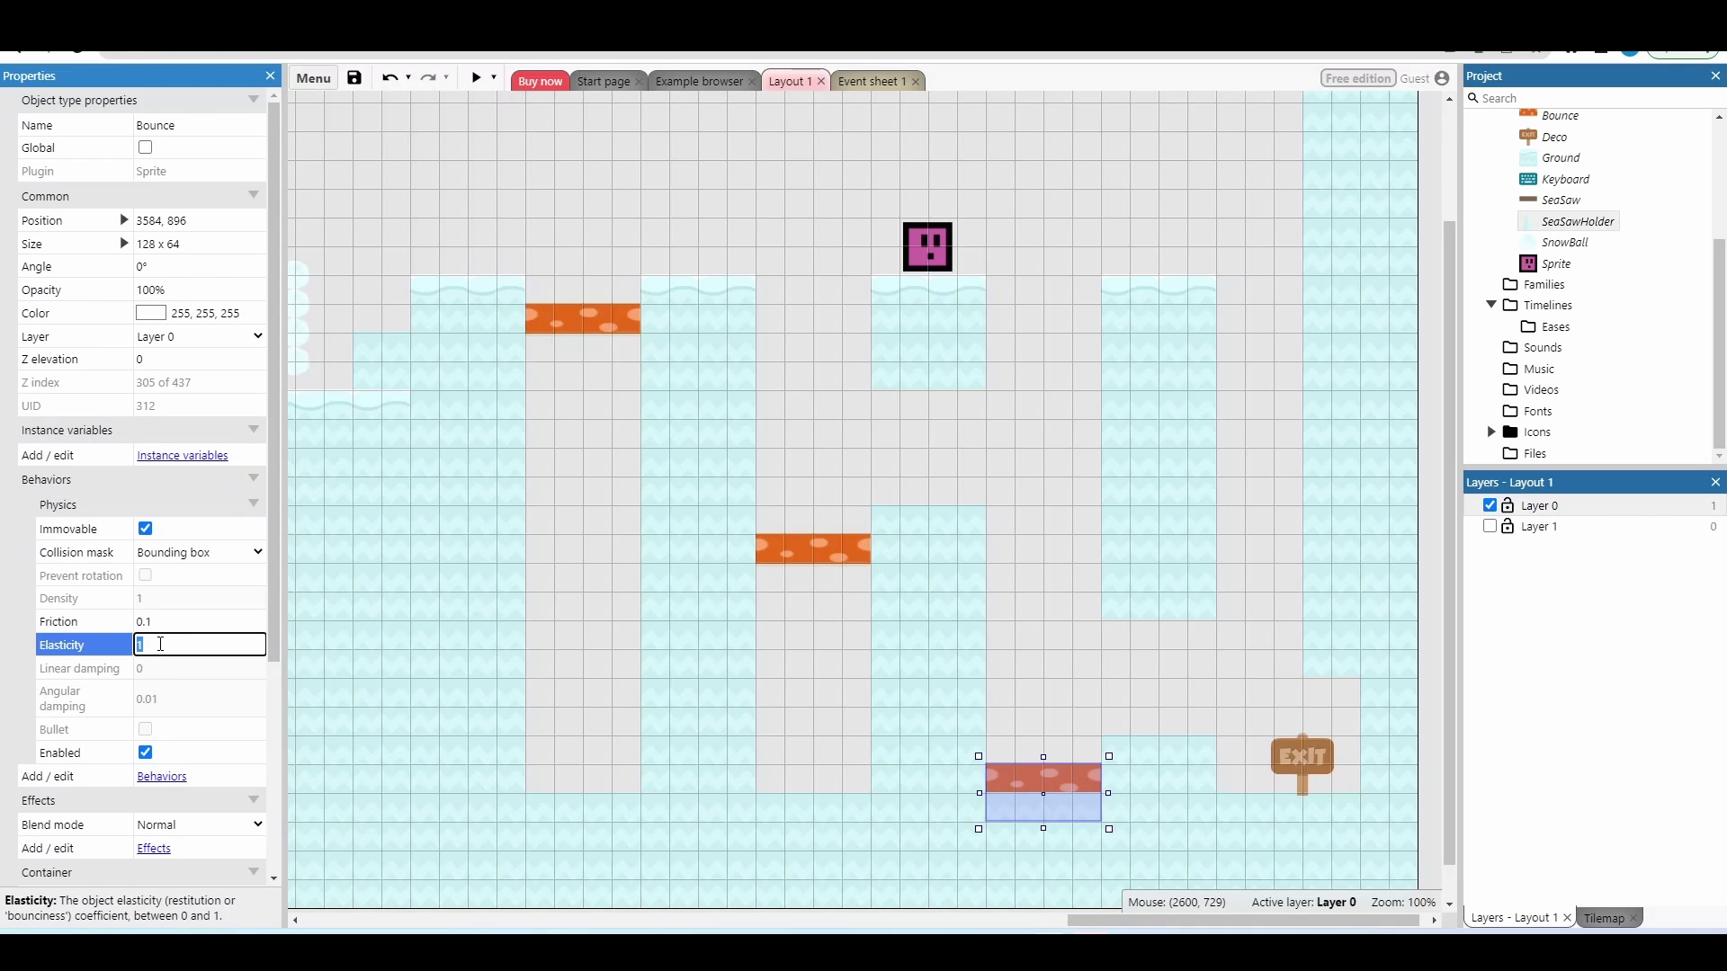
# Undo the last condition edit and set Offset Y to 30 in the non-inverted Bounce overlap condition
pyautogui.hotkey('ctrl', 'z')
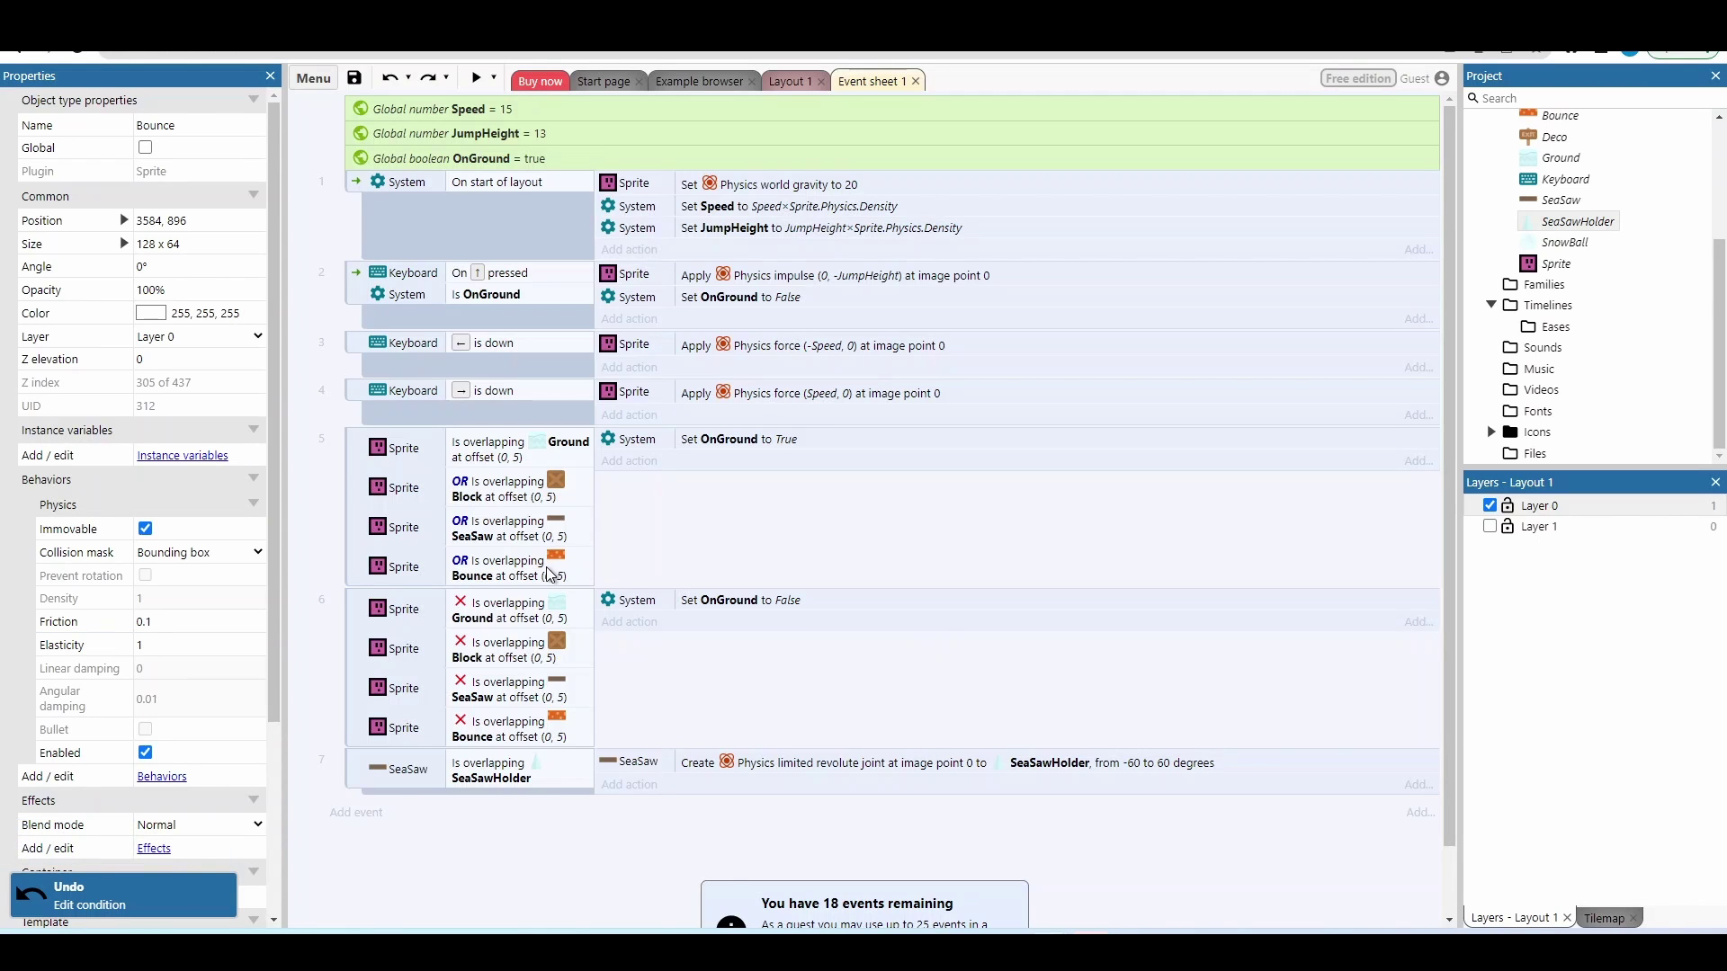
pyautogui.doubleClick(540, 578)
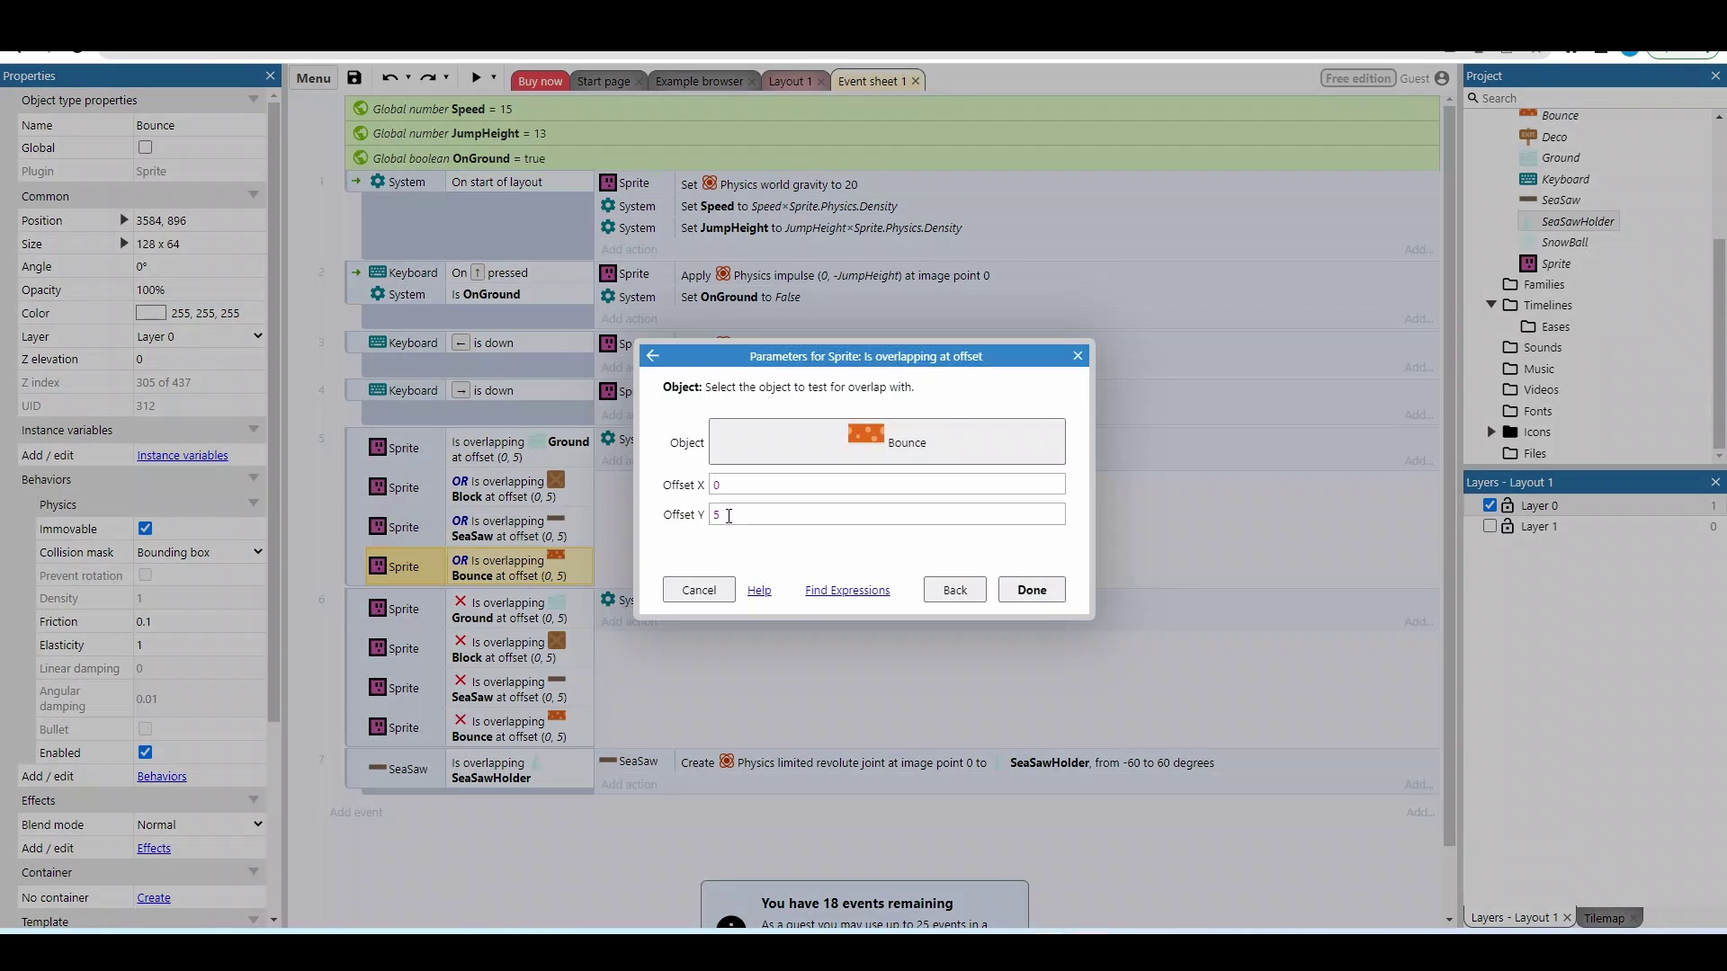
pyautogui.click(728, 517)
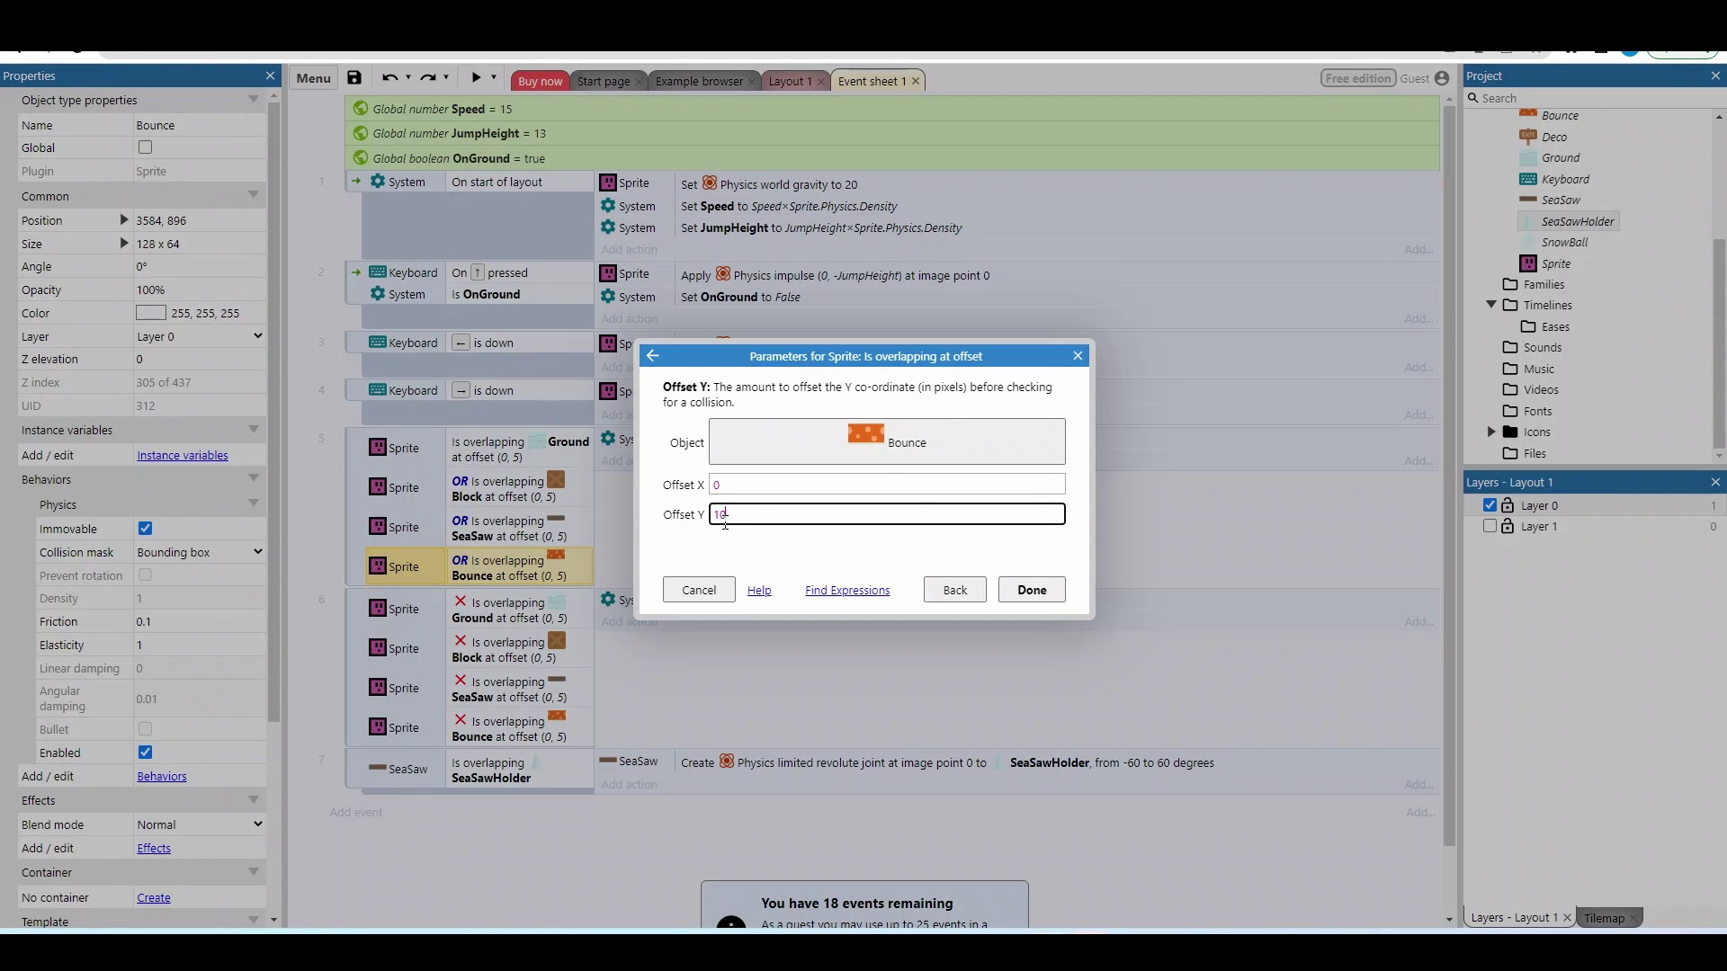
pyautogui.write('30')
pyautogui.press('Return')
# Set Offset Y to 30 in the inverted Bounce overlap condition and preview the layout
pyautogui.doubleClick(559, 738)
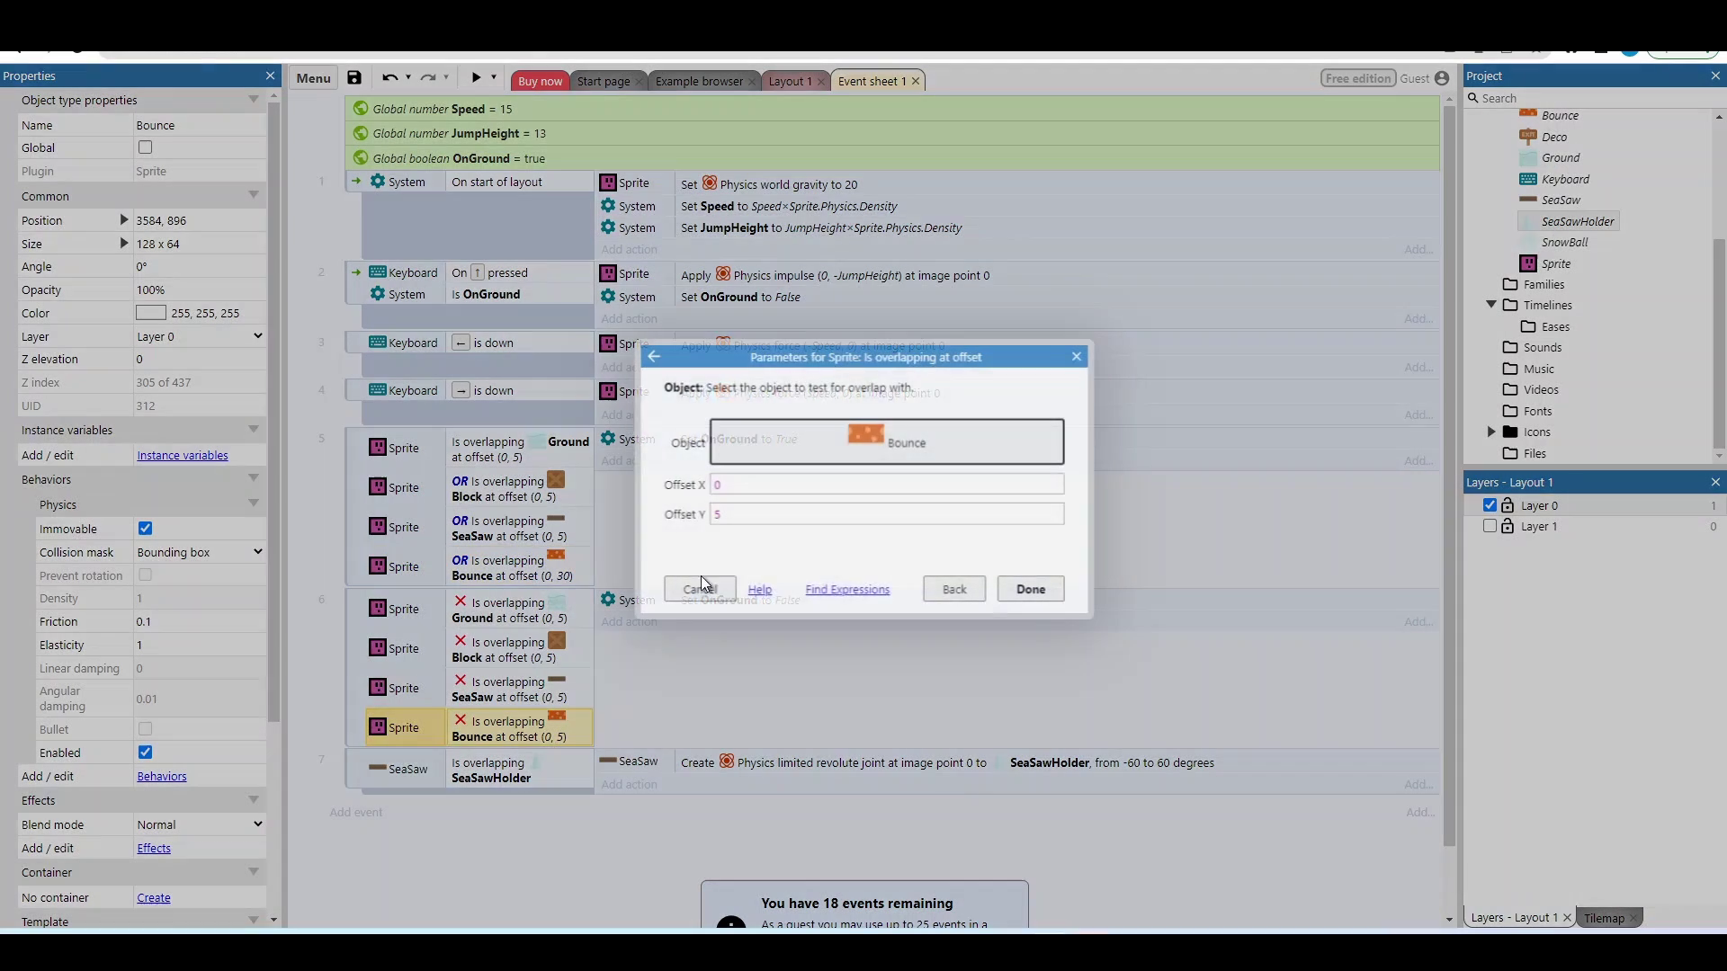
pyautogui.click(730, 517)
pyautogui.write('30')
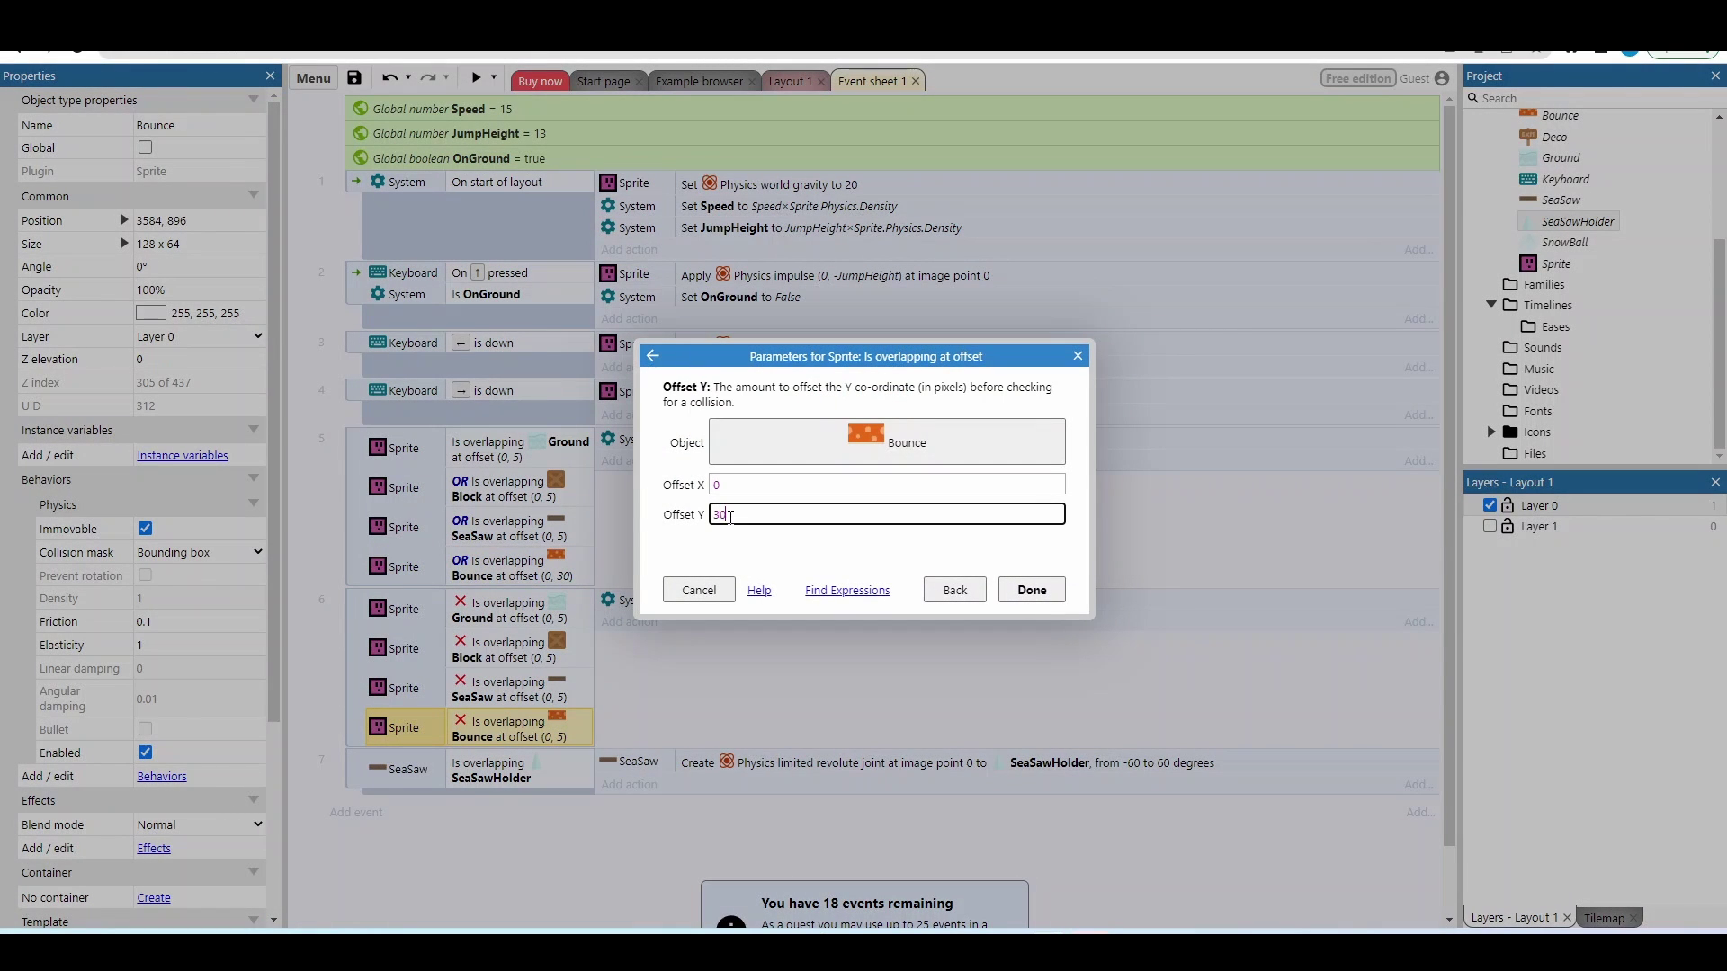
pyautogui.press('Return')
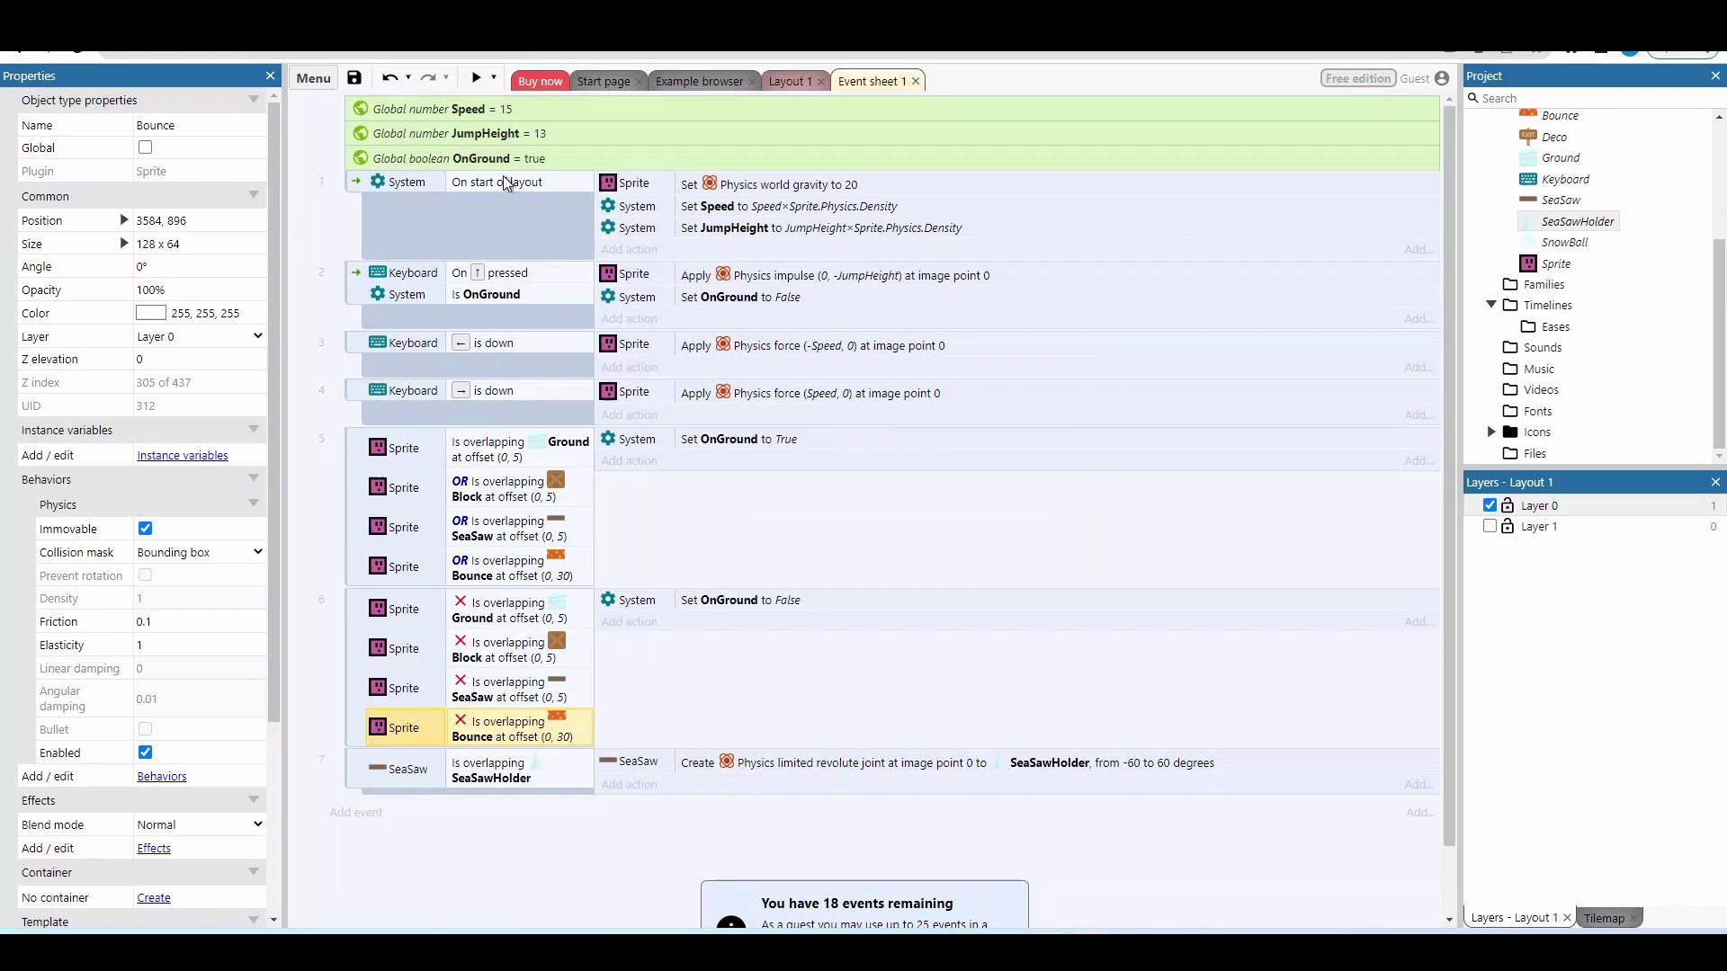
pyautogui.click(477, 78)
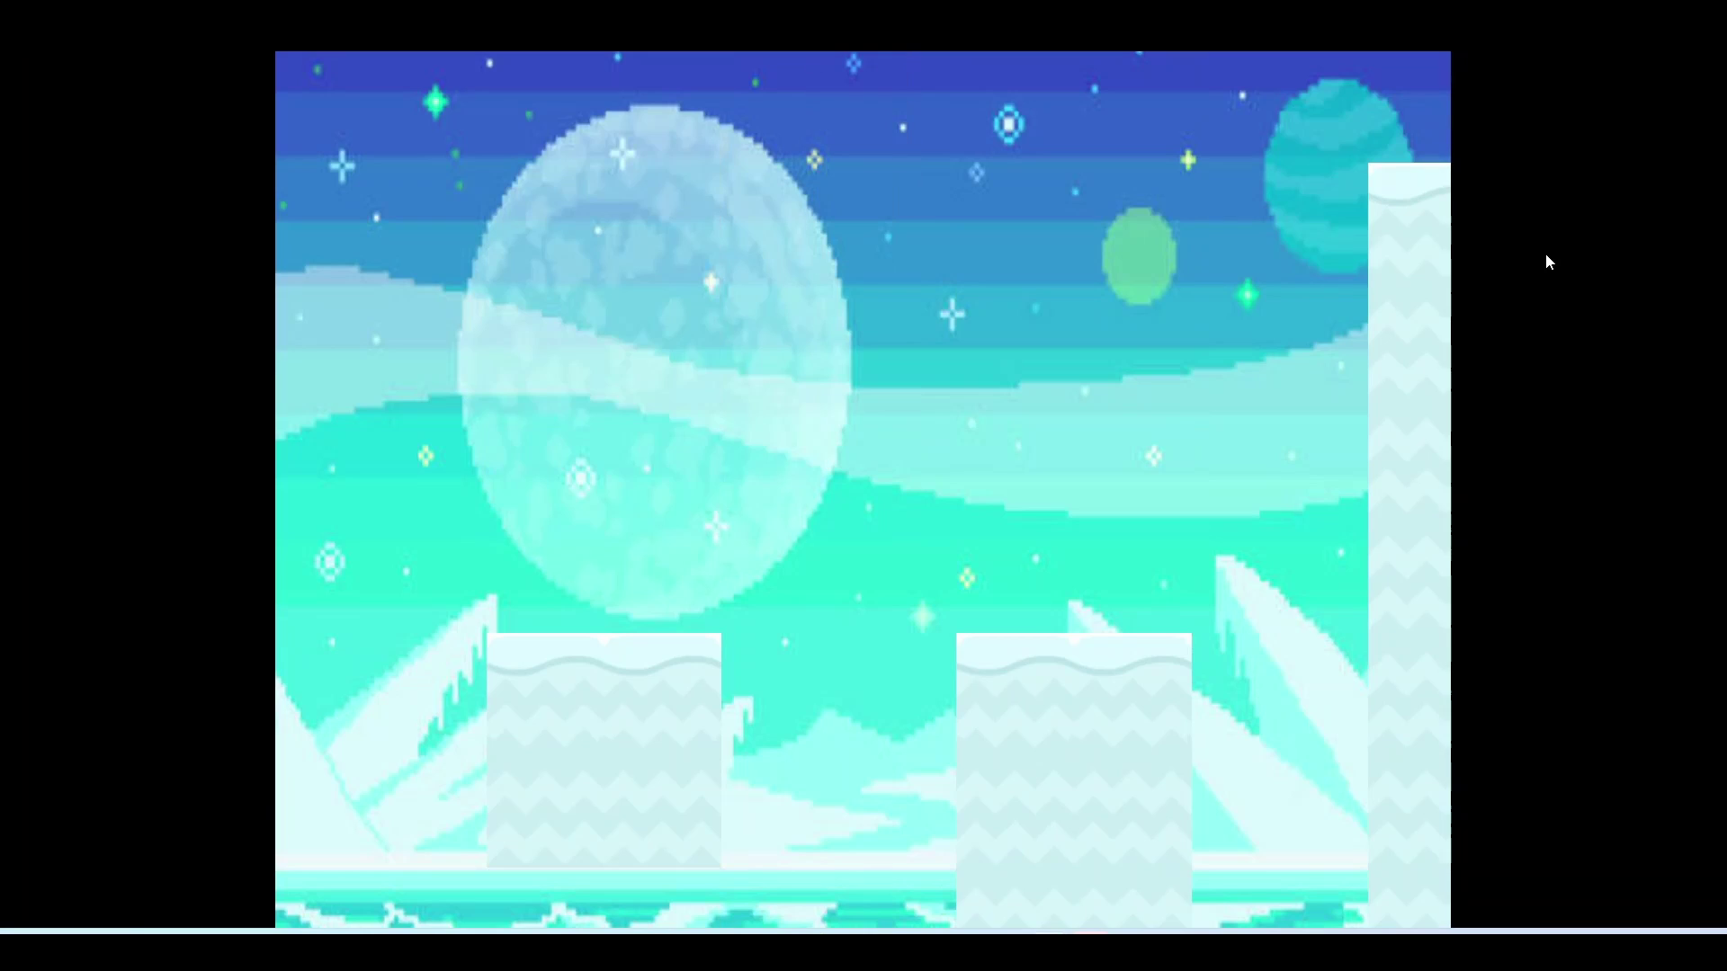
# Play-test the player's movement and jumping on the Bounce blocks and between the tall ground columns near the exit
pyautogui.press('Right')
pyautogui.press('Left')
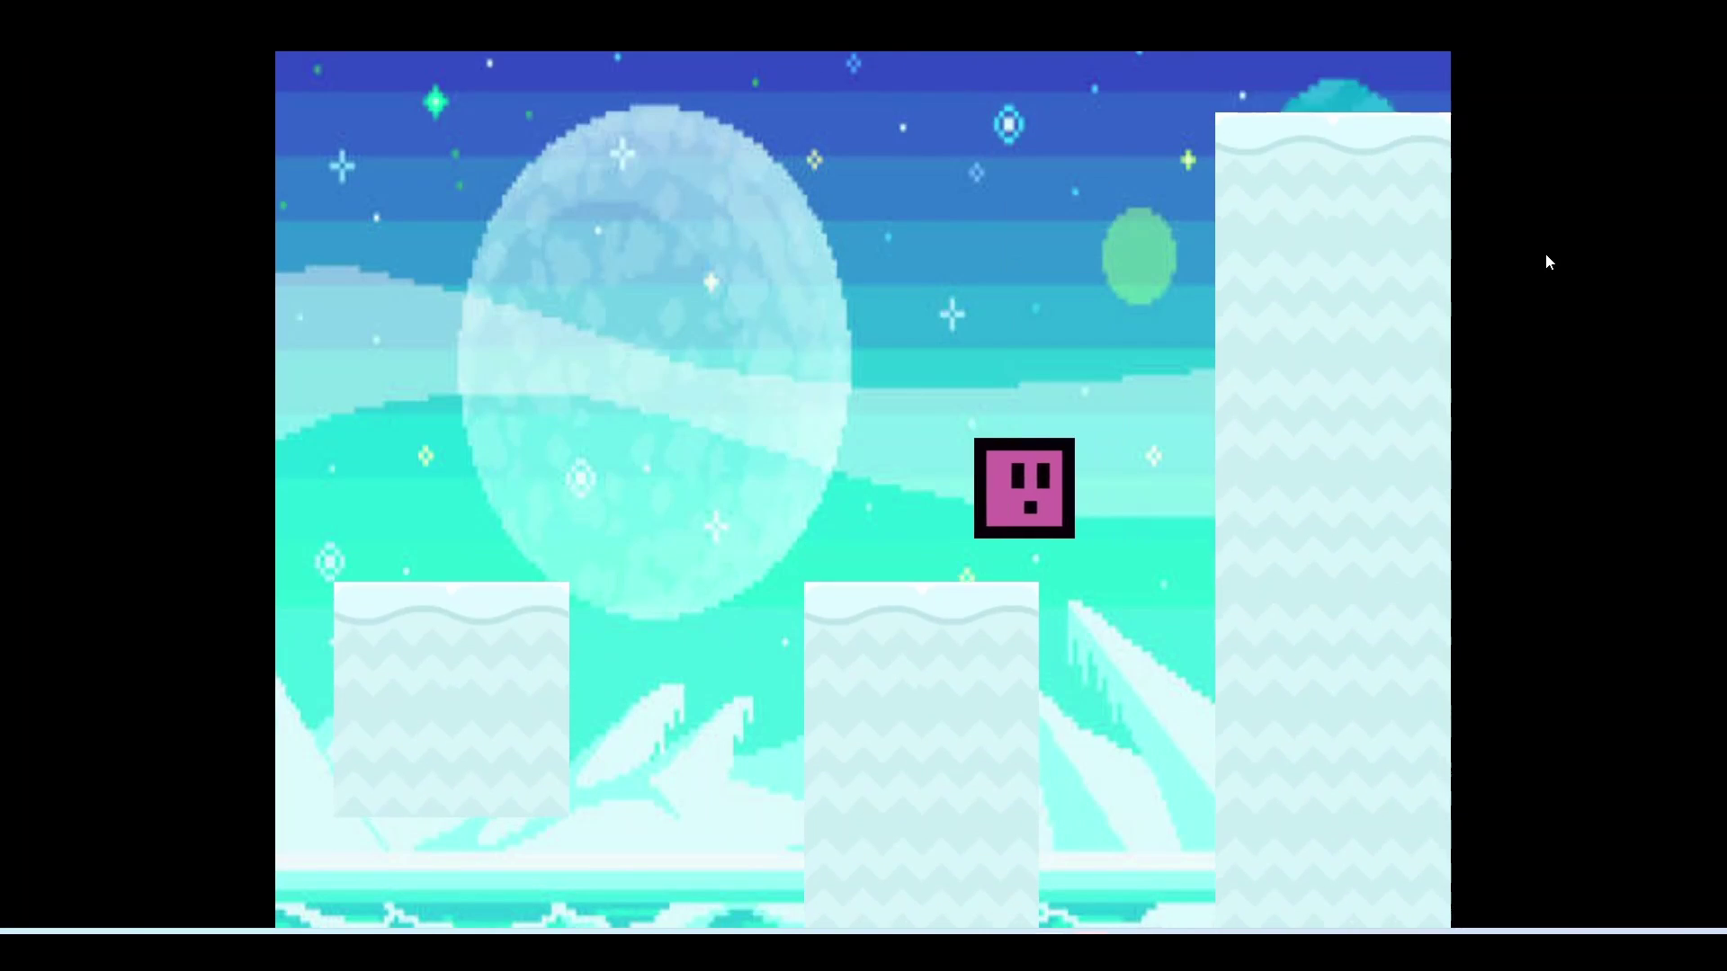
pyautogui.press('Right')
pyautogui.press('Right')
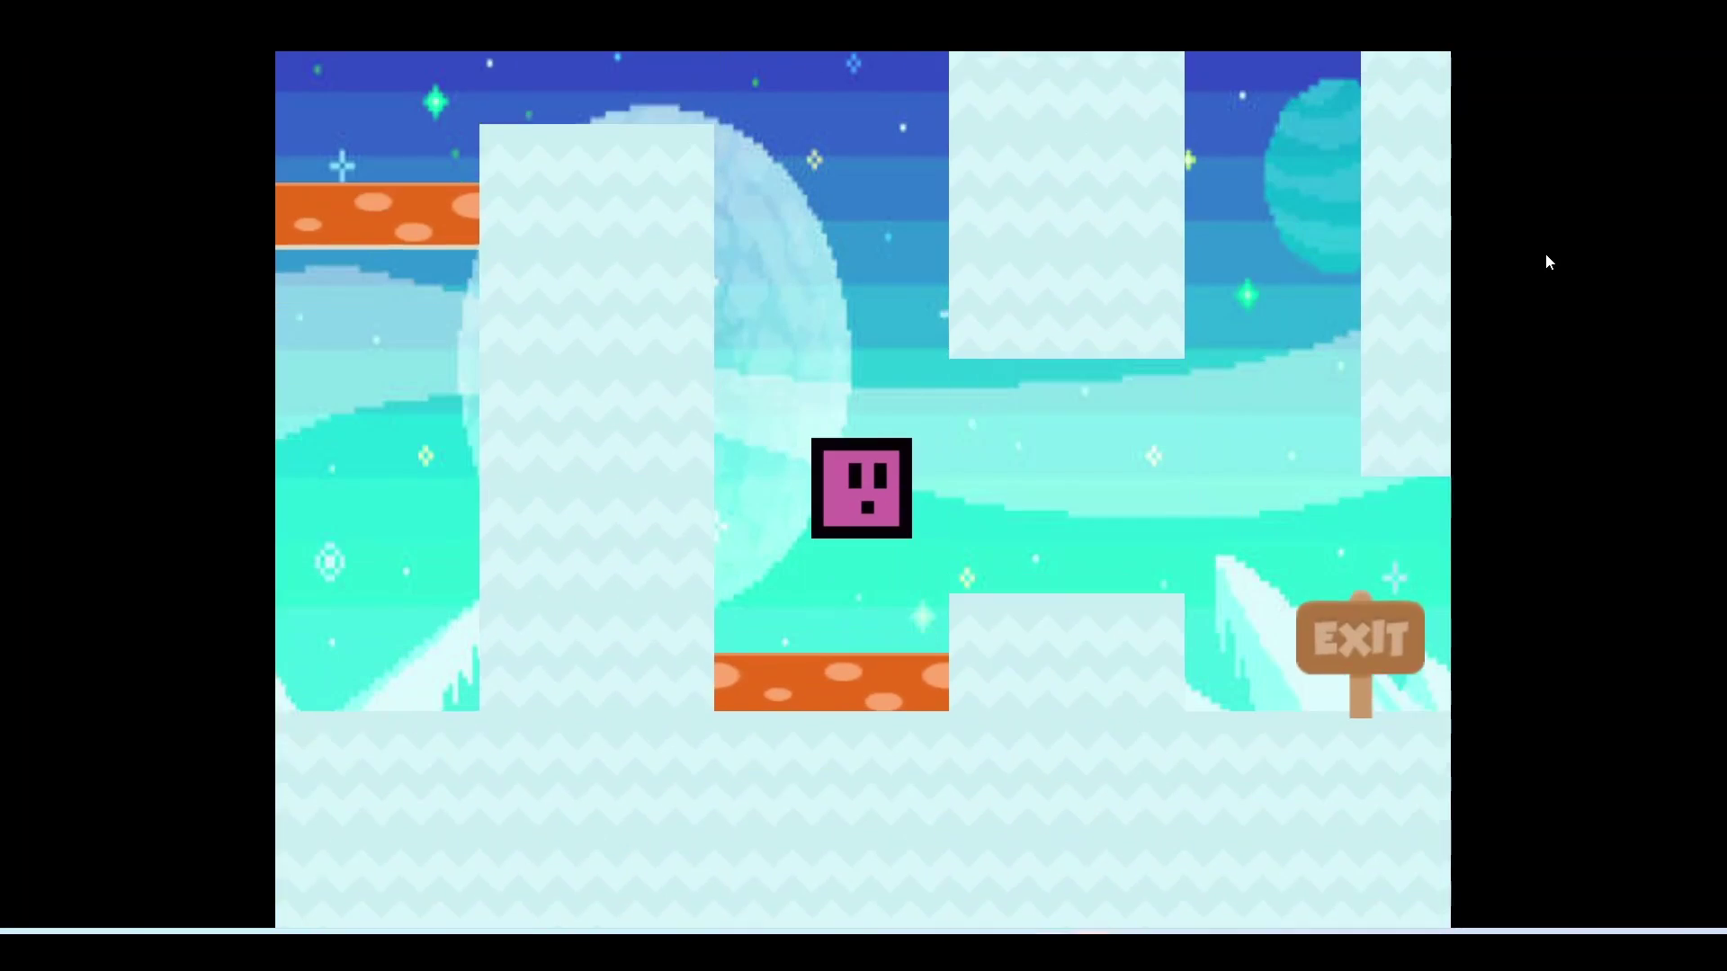
pyautogui.press('Left')
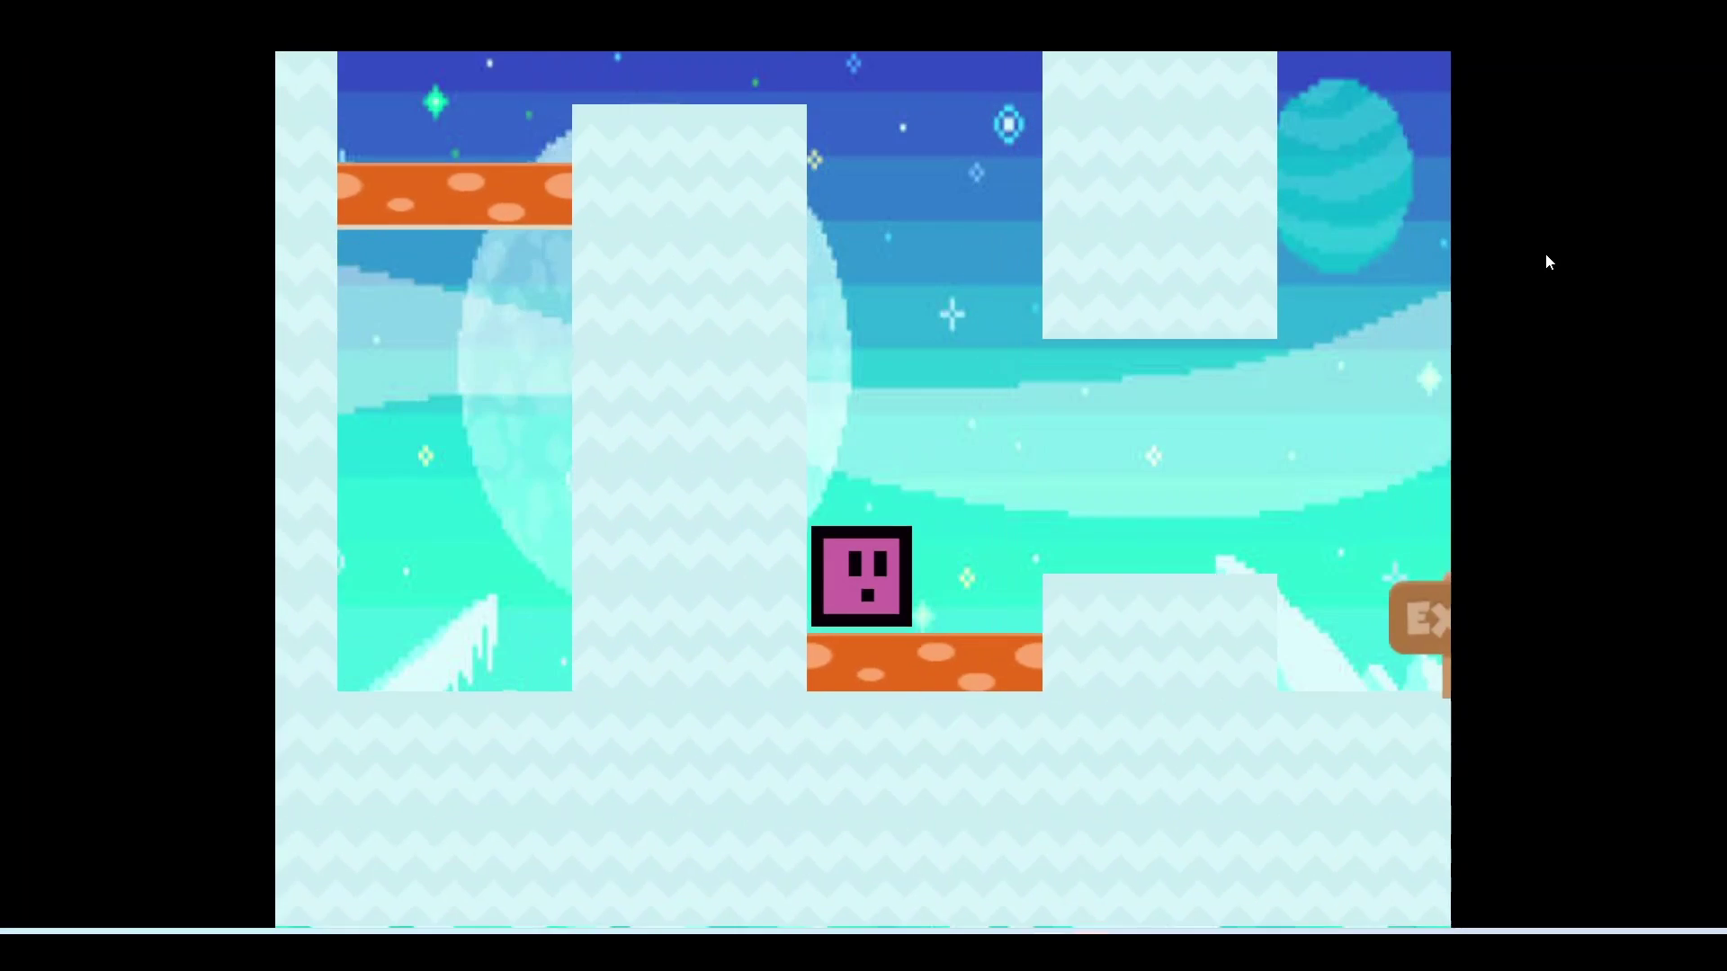
pyautogui.press('Right')
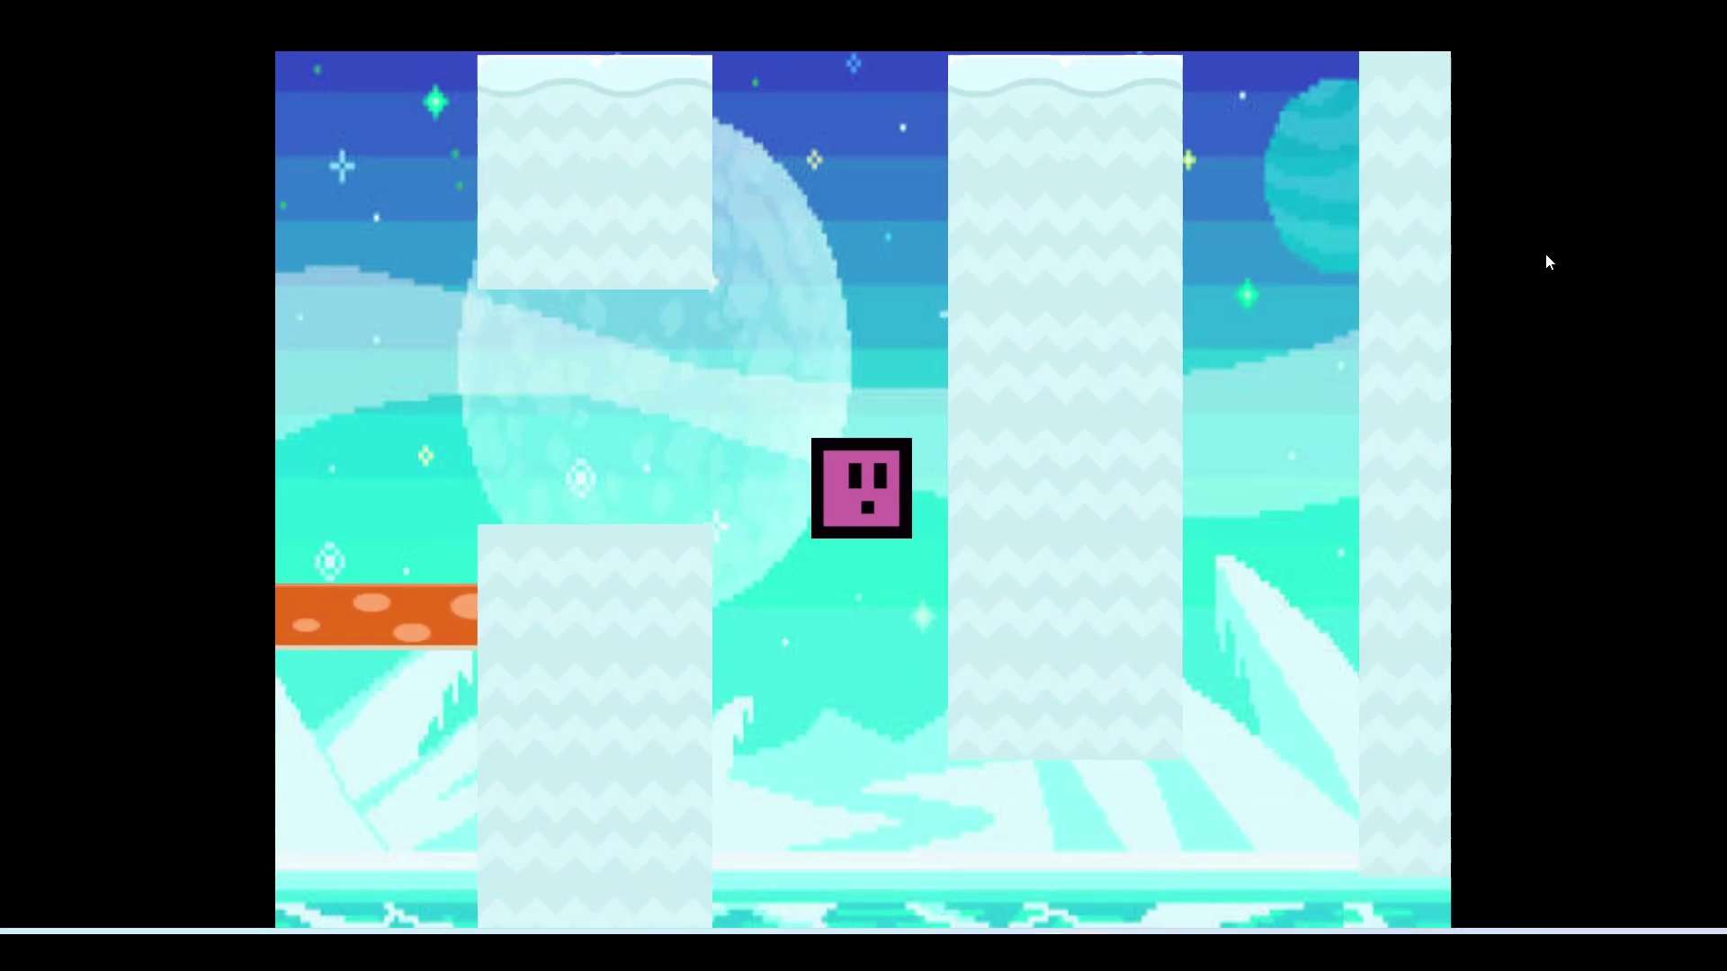
pyautogui.press('Left')
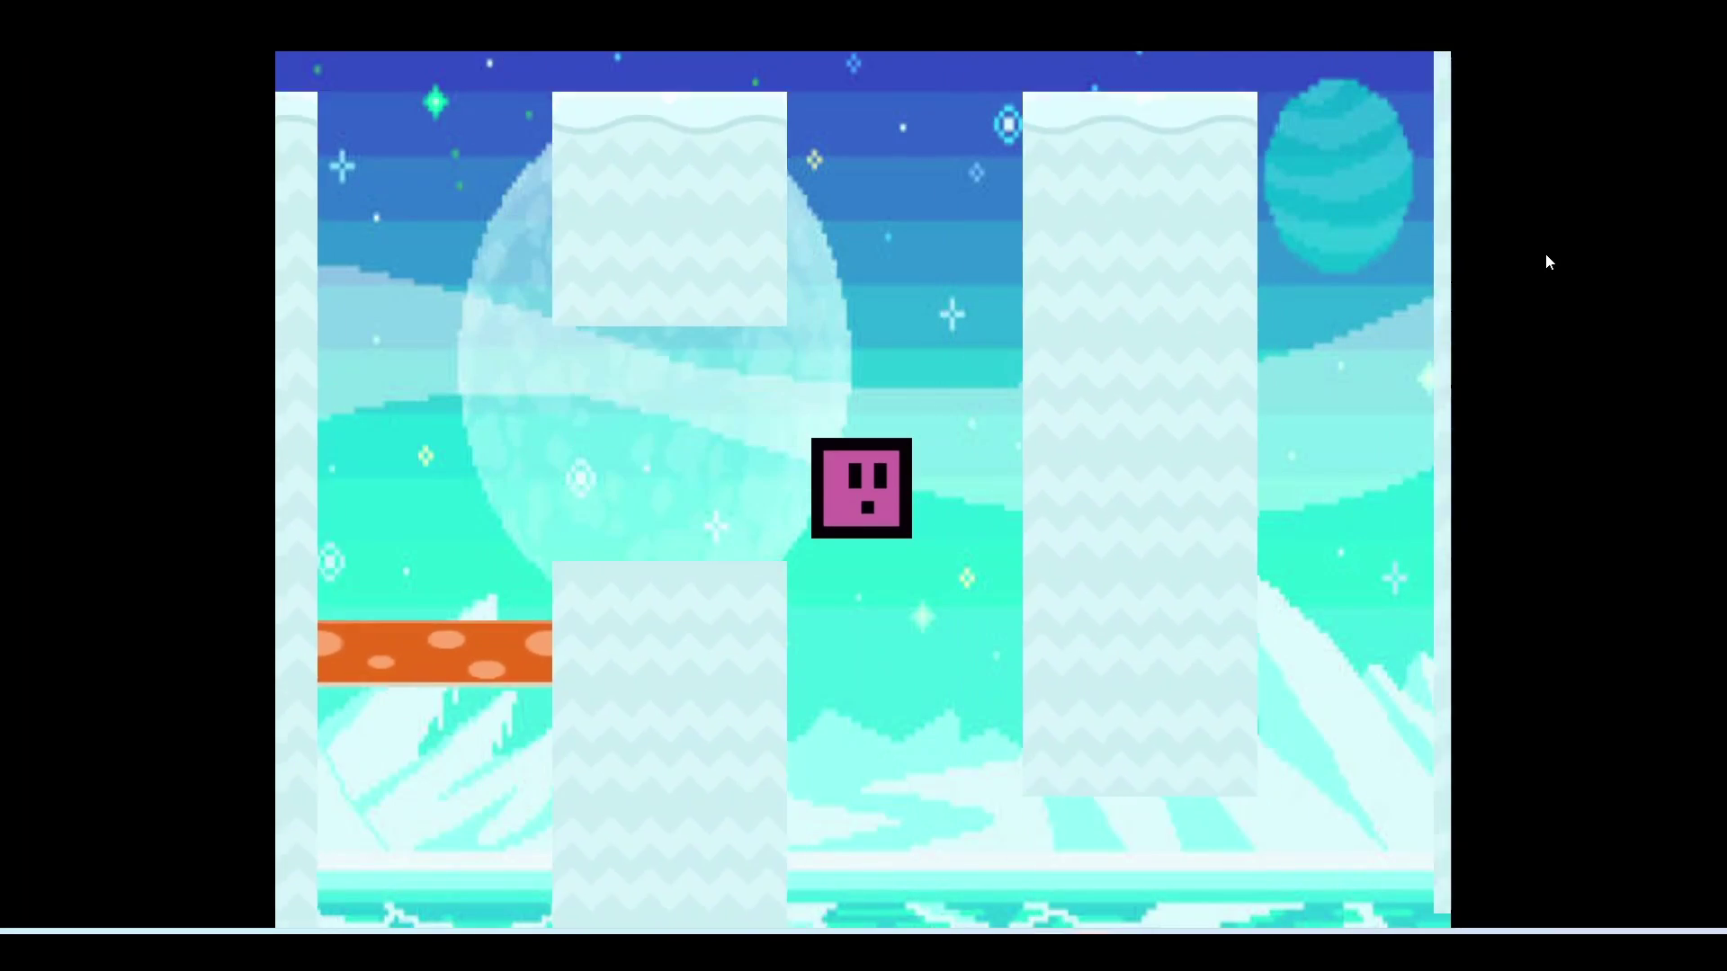
pyautogui.press('Right')
pyautogui.press('Right')
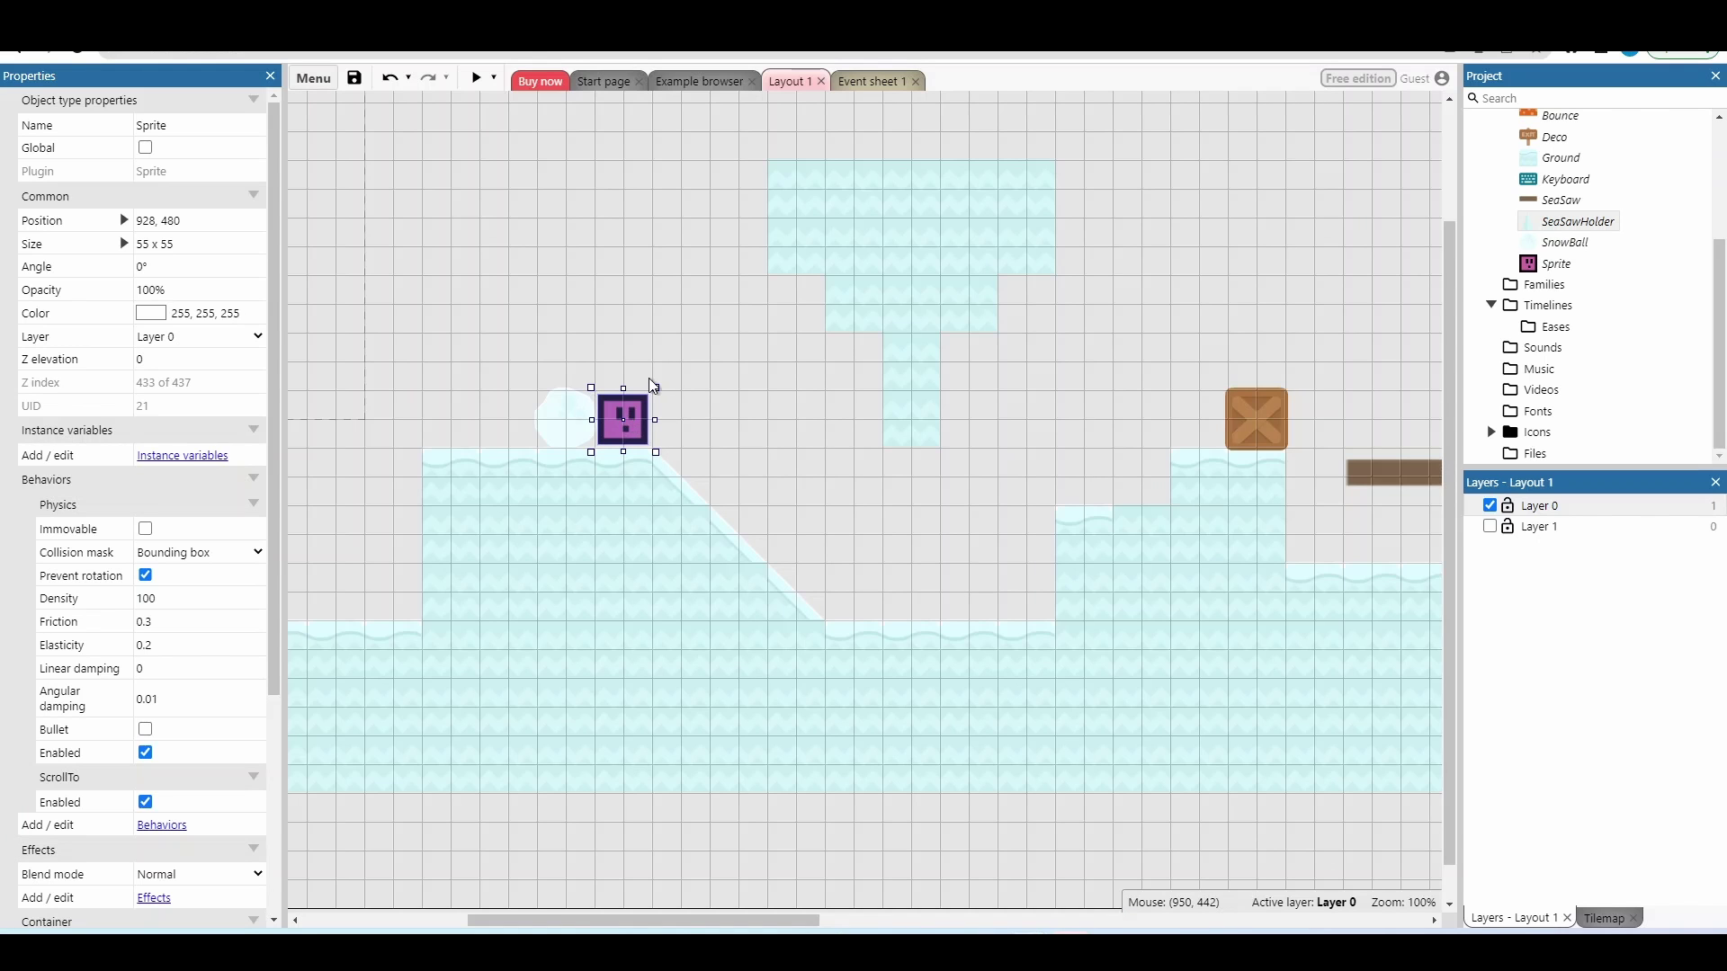
# Preview the layout with the player starting beside the snowball at the slope, close the preview and inspect the seesaw and snowball pile area
pyautogui.click(476, 79)
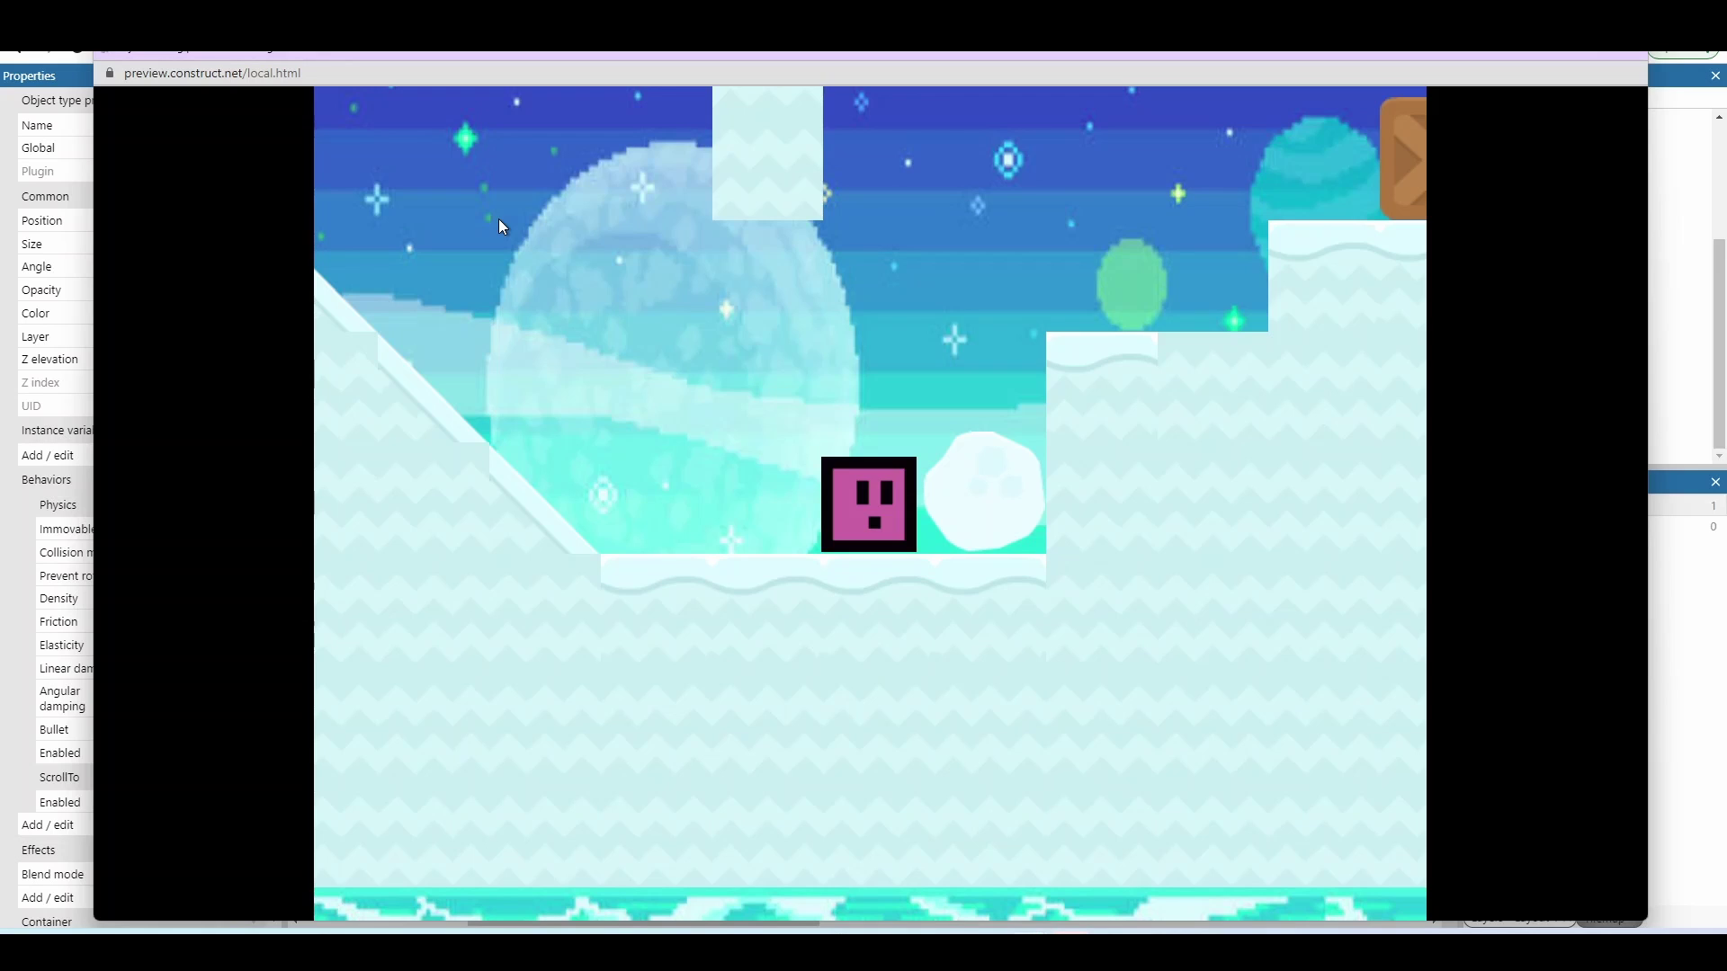
pyautogui.click(1624, 60)
pyautogui.moveTo(758, 917); pyautogui.dragTo(1104, 917)
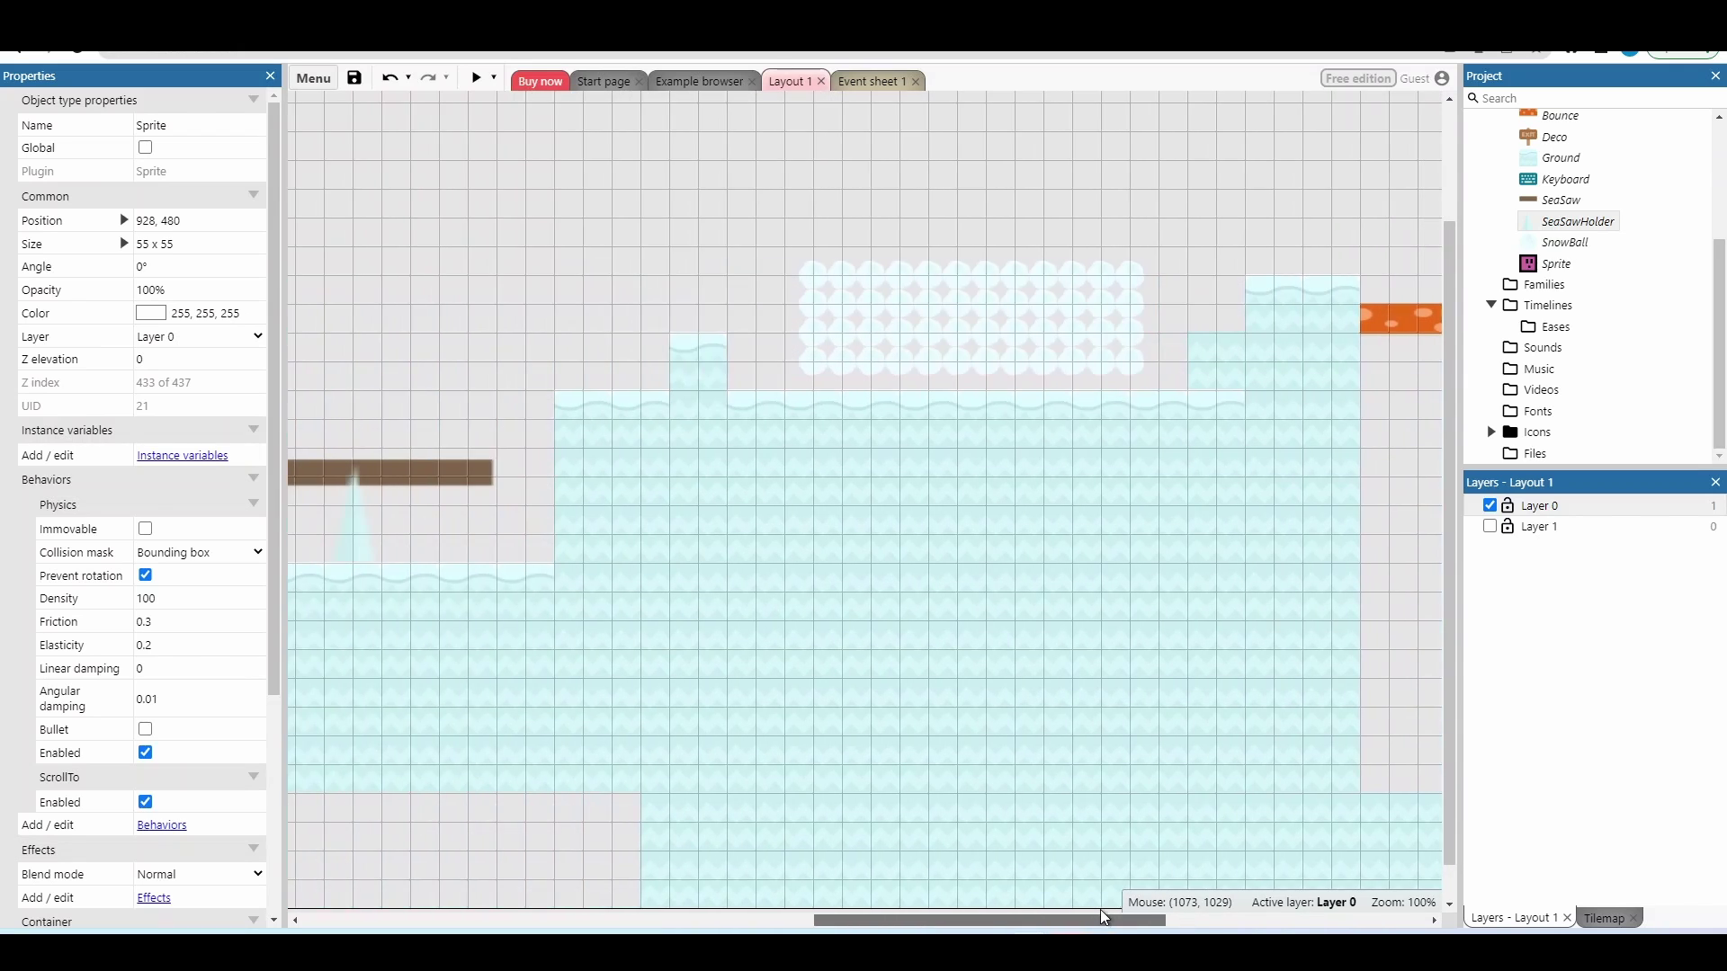